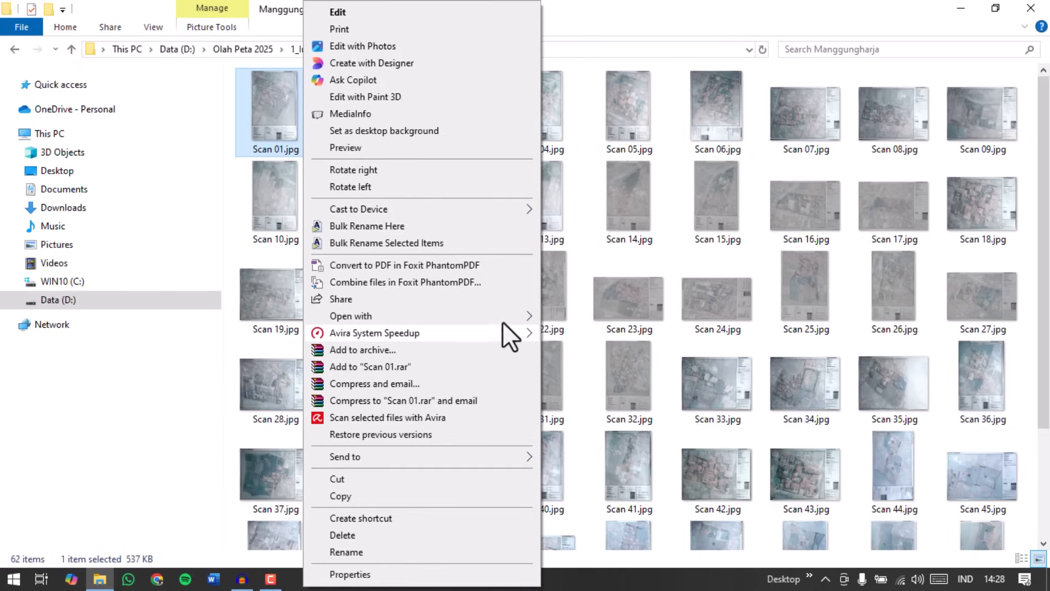
Open the scanned map Scan 01.jpg in Photos and maximize the viewer window.
{"action": "mouse_move", "coordinate": [515, 315]}
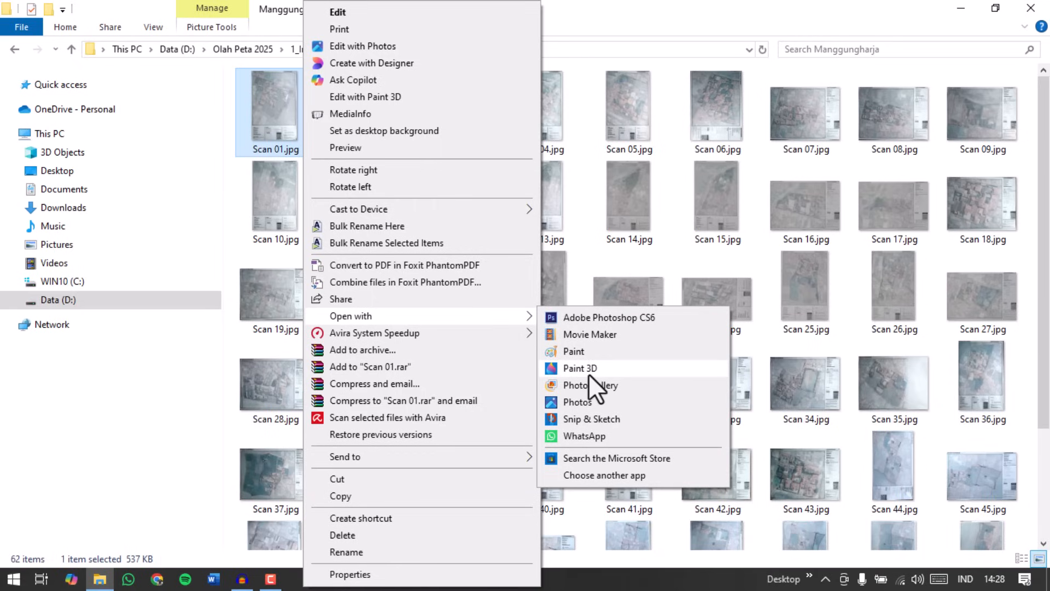
{"action": "left_click", "coordinate": [580, 402]}
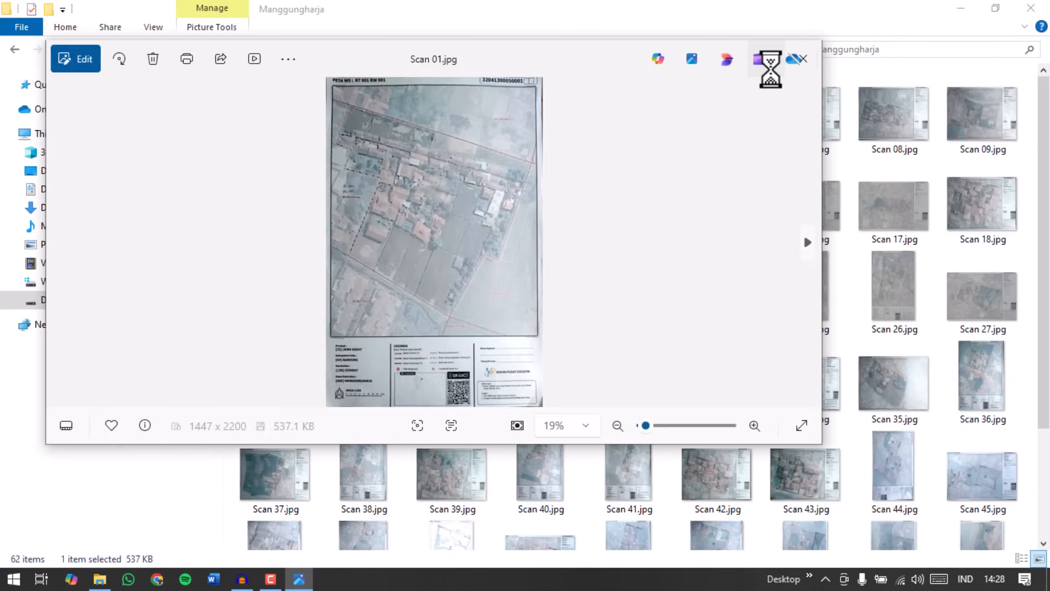
{"action": "left_click", "coordinate": [766, 74]}
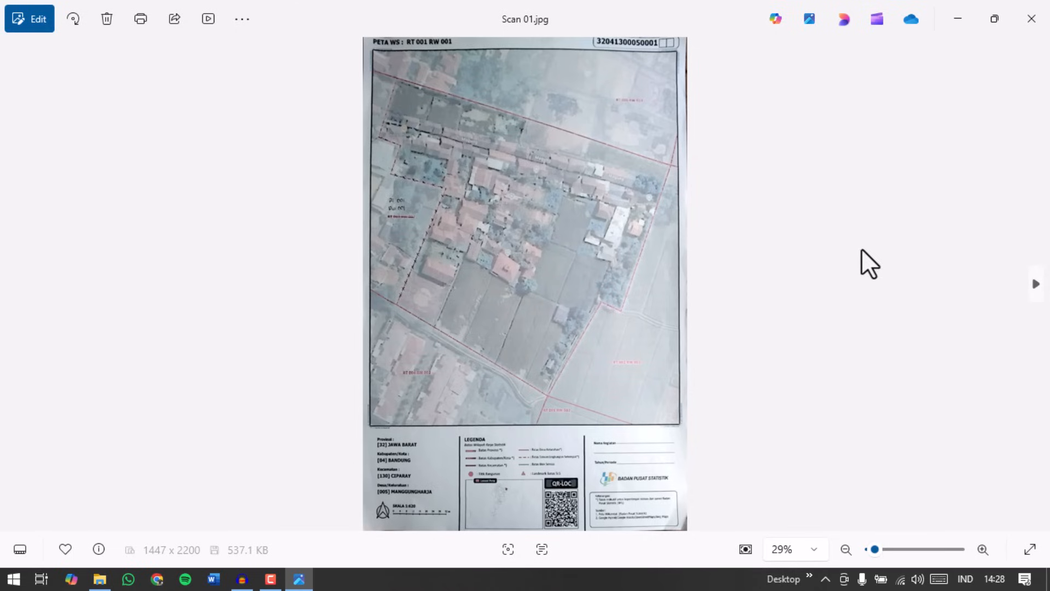
Browse the scans from Scan 02.jpg to Scan 04.jpg and compare their printed map codes with the file order.
{"action": "left_click", "coordinate": [1040, 283]}
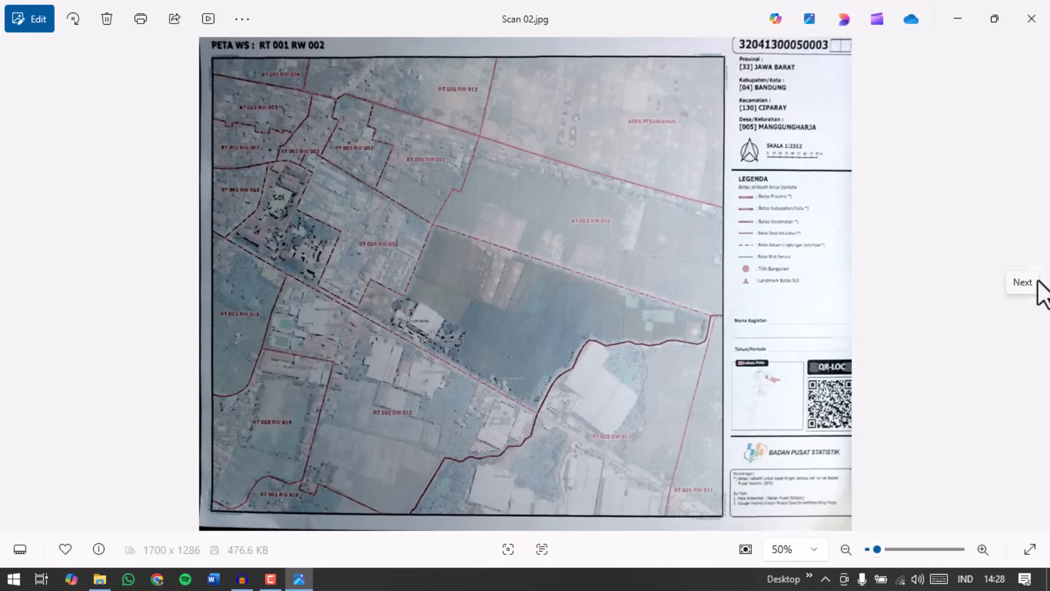
{"action": "left_click", "coordinate": [1036, 285]}
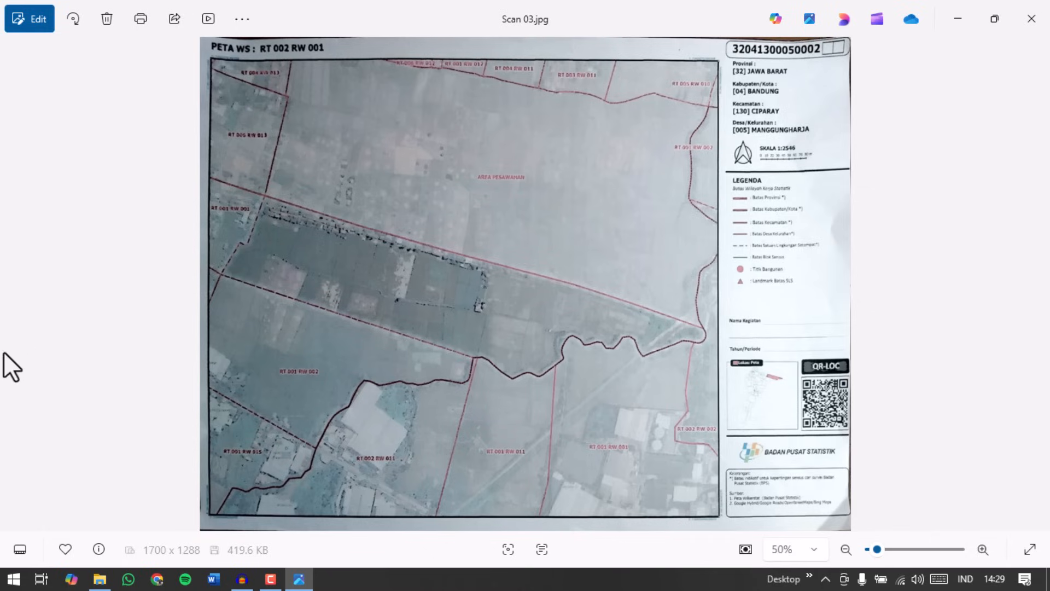
{"action": "left_click", "coordinate": [15, 280]}
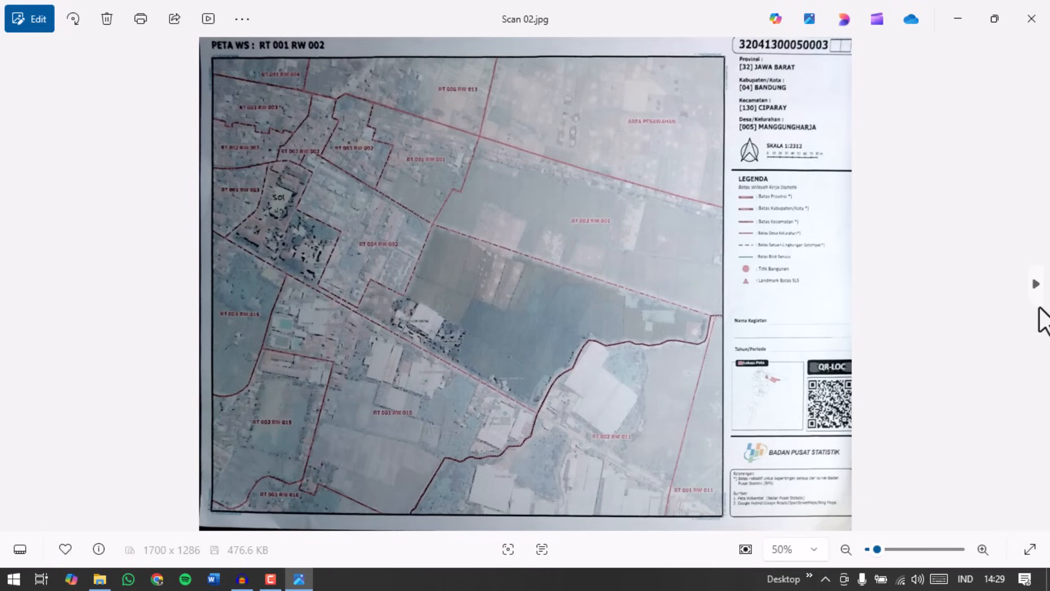
{"action": "left_click", "coordinate": [1038, 286]}
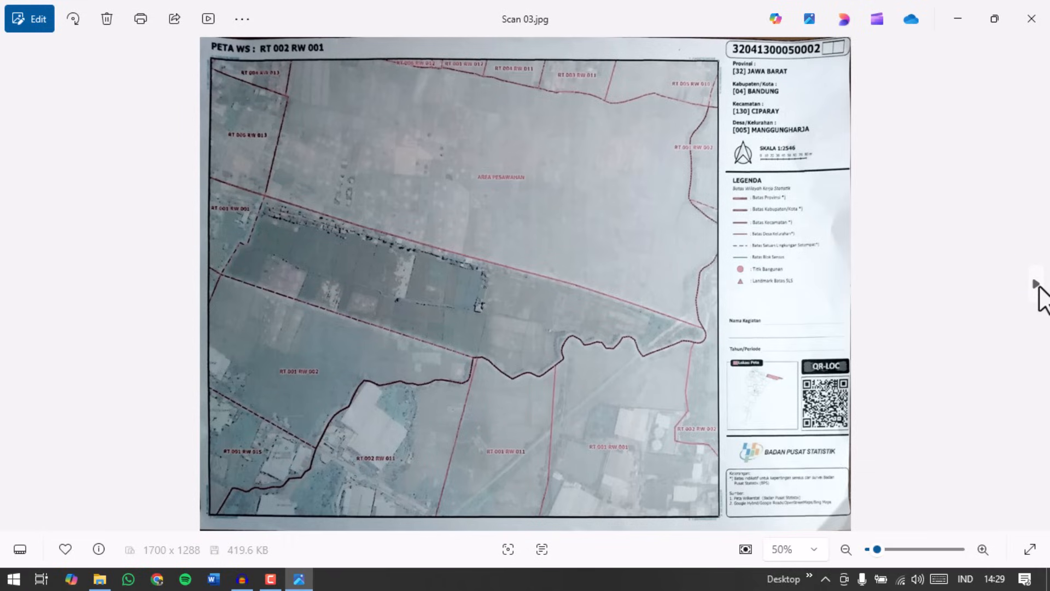
{"action": "left_click", "coordinate": [1036, 285]}
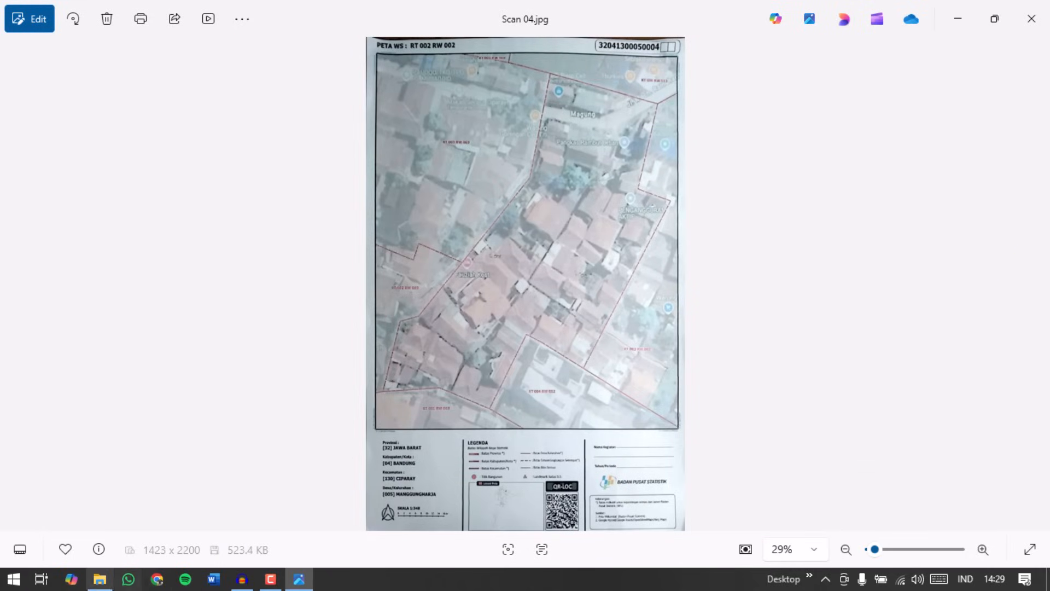
Switch to the Manggungharja folder in File Explorer and rename Scan 02.jpg as Scan 00.jpg.
{"action": "left_click", "coordinate": [100, 580]}
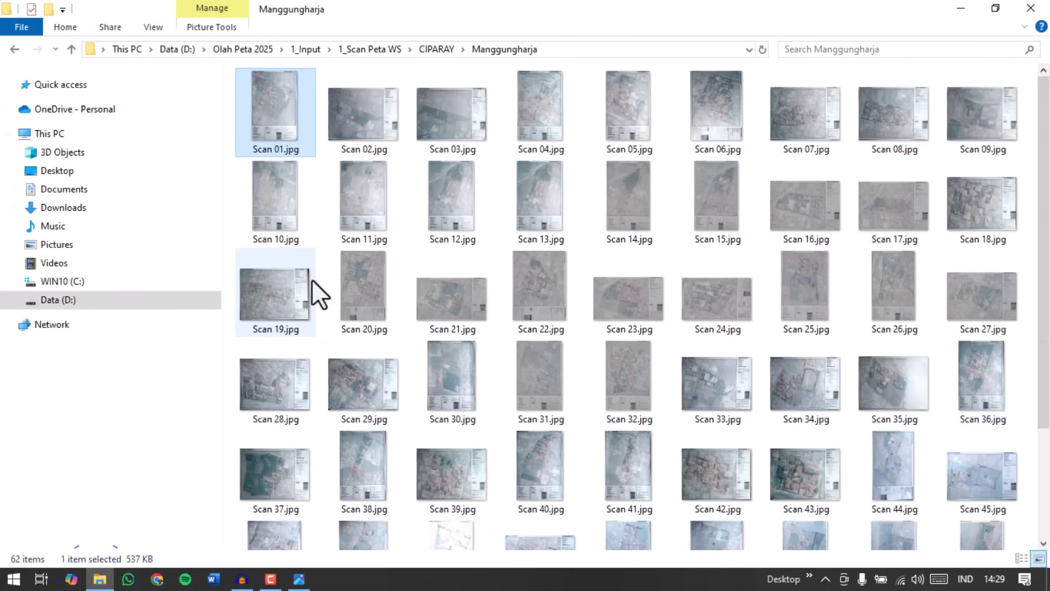
{"action": "left_click", "coordinate": [385, 129]}
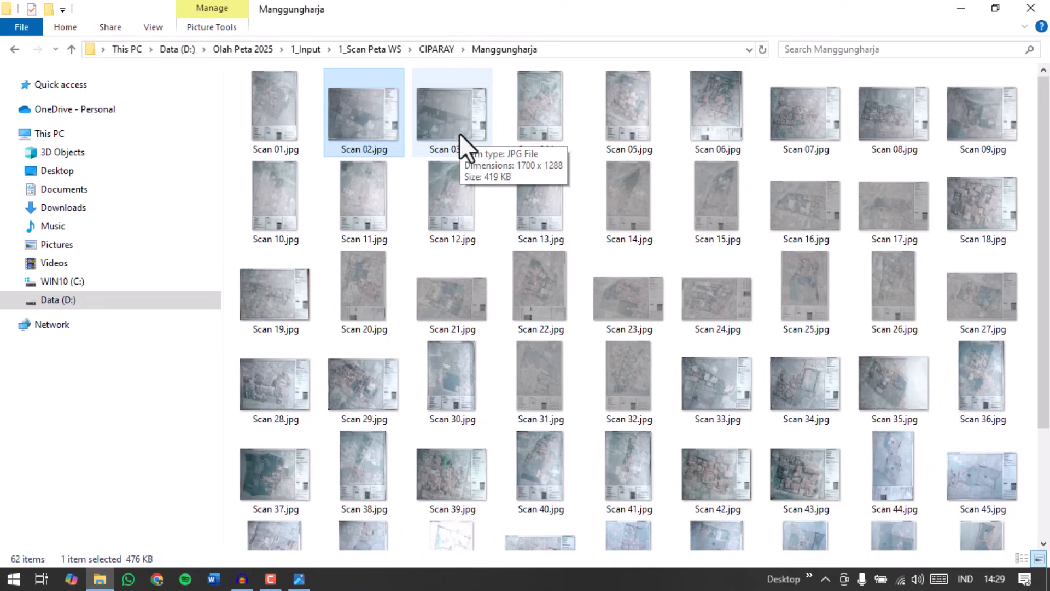
{"action": "left_click", "coordinate": [349, 133]}
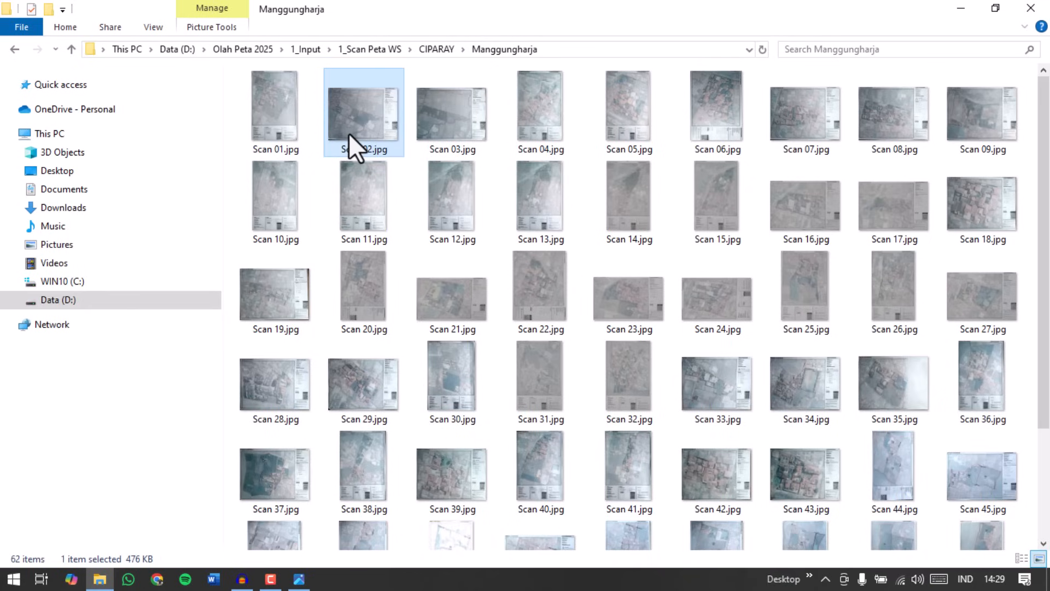
{"action": "right_click", "coordinate": [349, 132]}
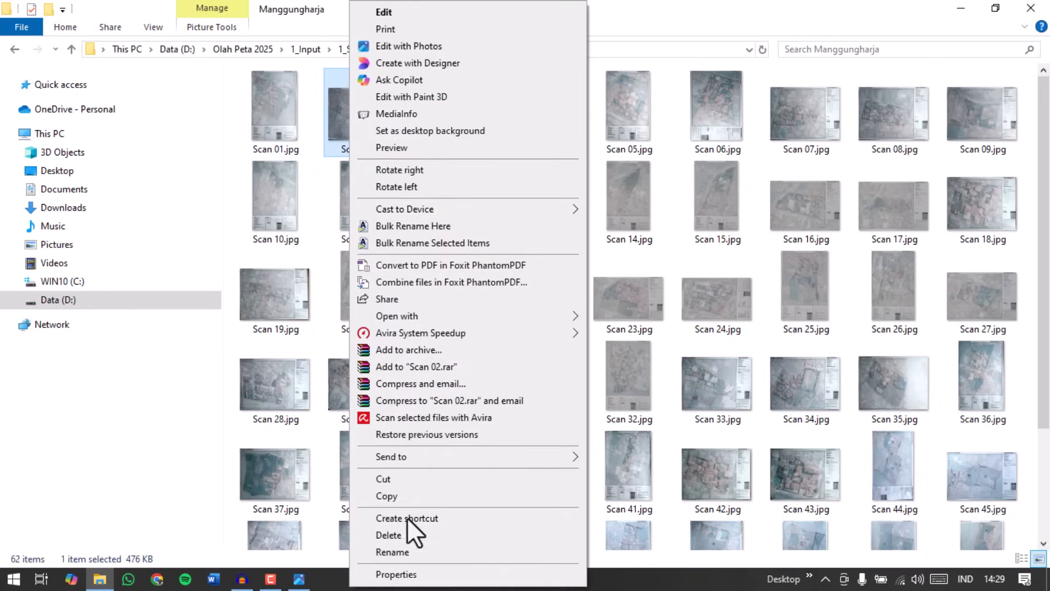
{"action": "left_click", "coordinate": [400, 553]}
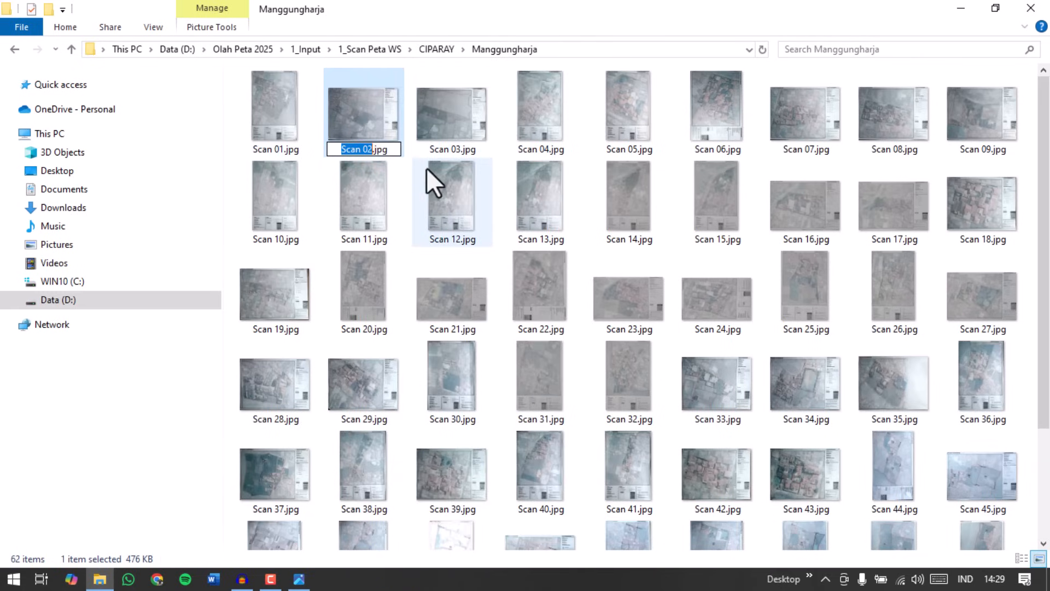
{"action": "left_click", "coordinate": [370, 149]}
{"action": "key", "text": "BackSpace"}
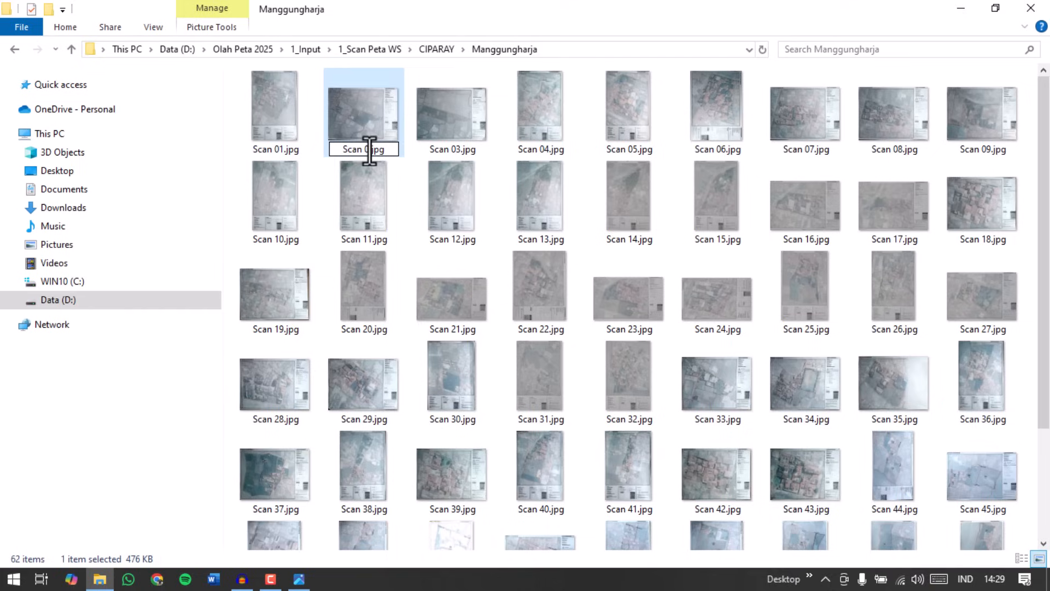
{"action": "type", "text": "2"}
{"action": "key", "text": "Return"}
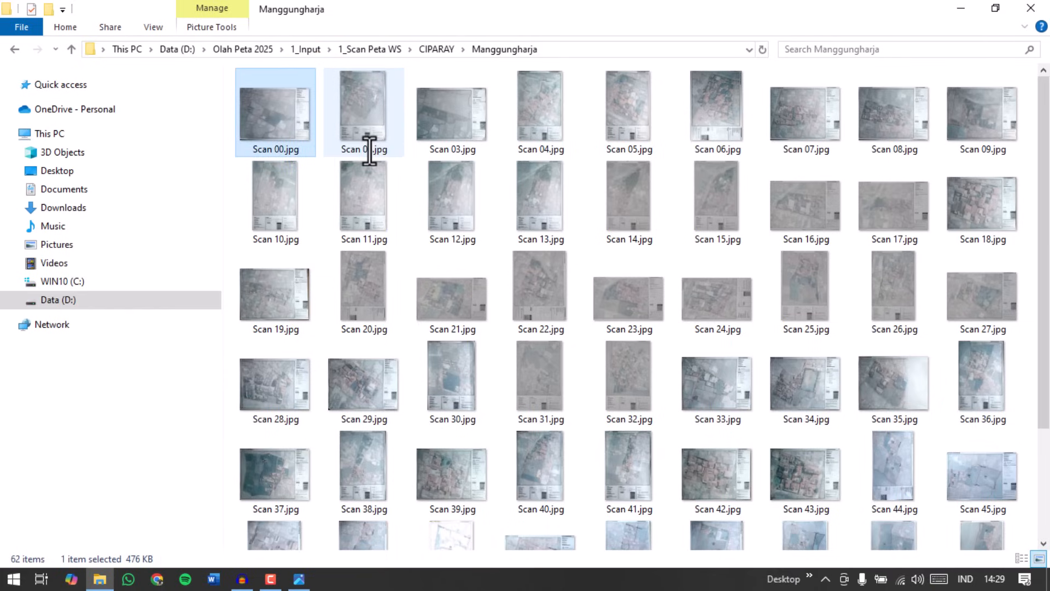
Rename Scan 03.jpg, the RT 002 RW 001 map, as Scan 02.jpg.
{"action": "left_click", "coordinate": [435, 133]}
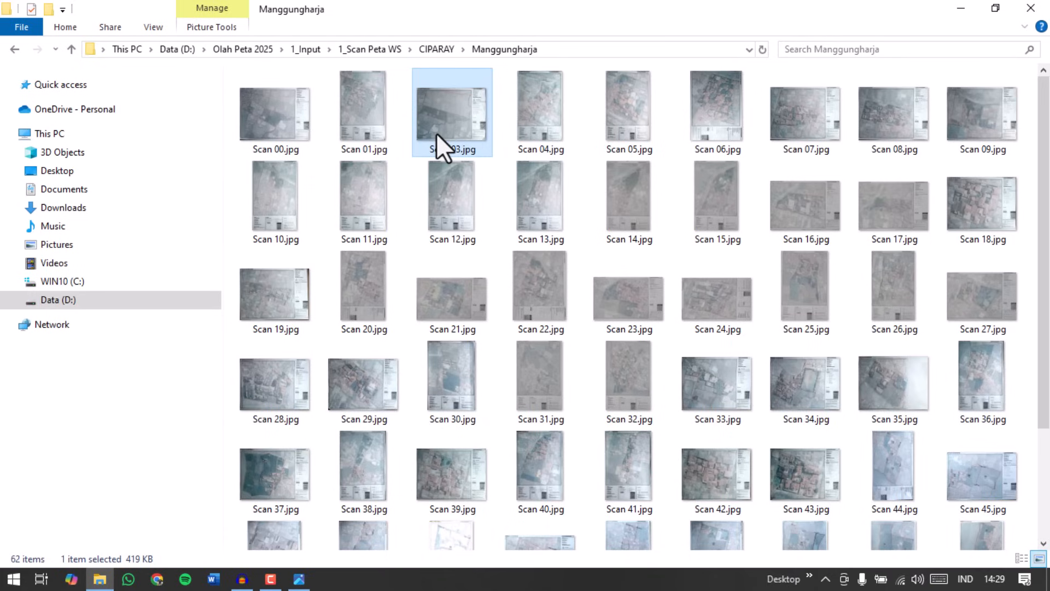
{"action": "key", "text": "F2"}
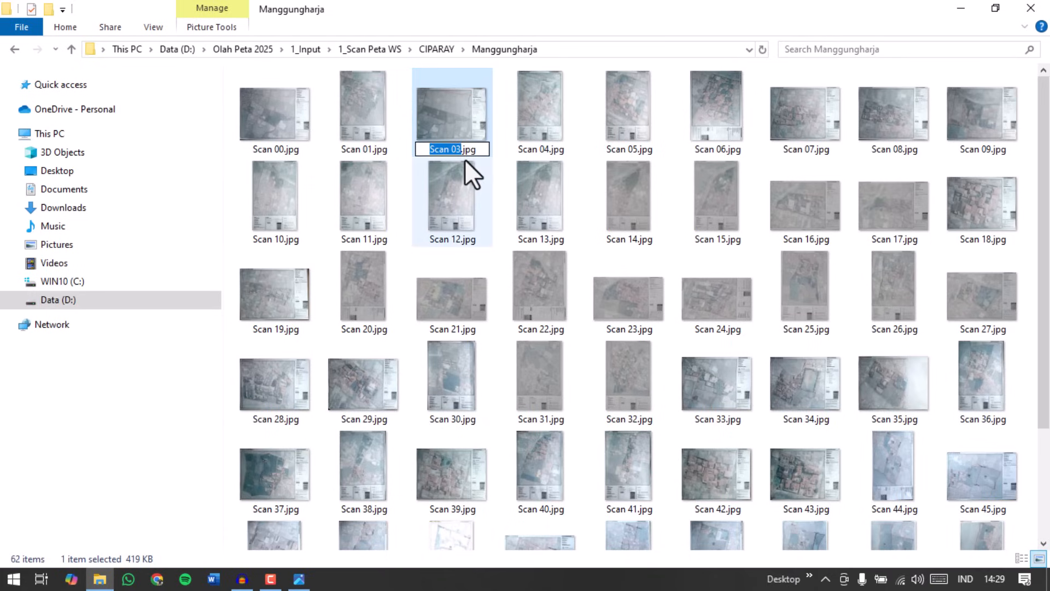
{"action": "left_click", "coordinate": [465, 159]}
{"action": "left_click", "coordinate": [456, 135]}
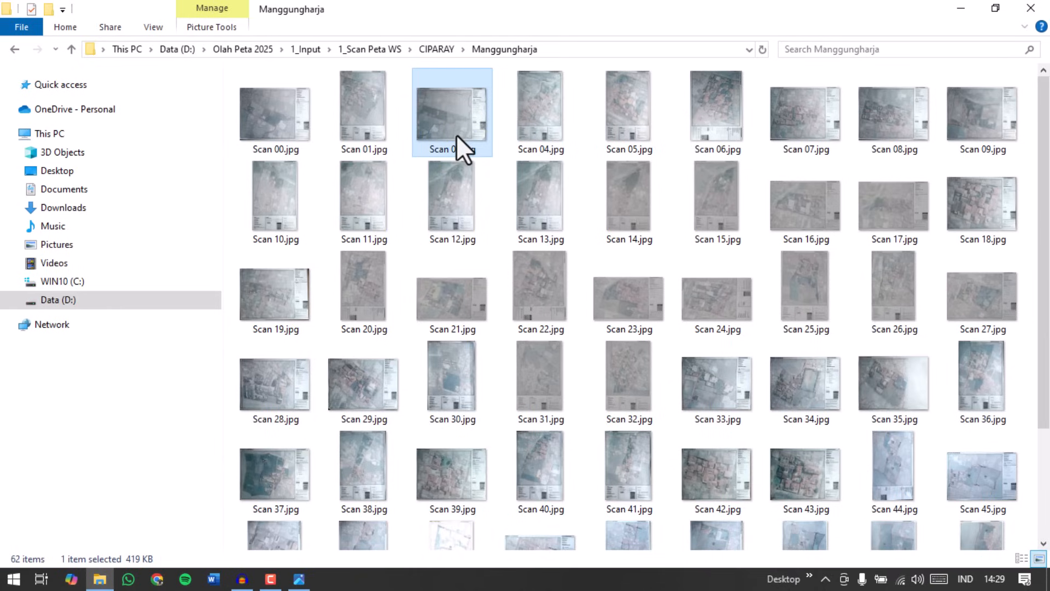
{"action": "key", "text": "F2"}
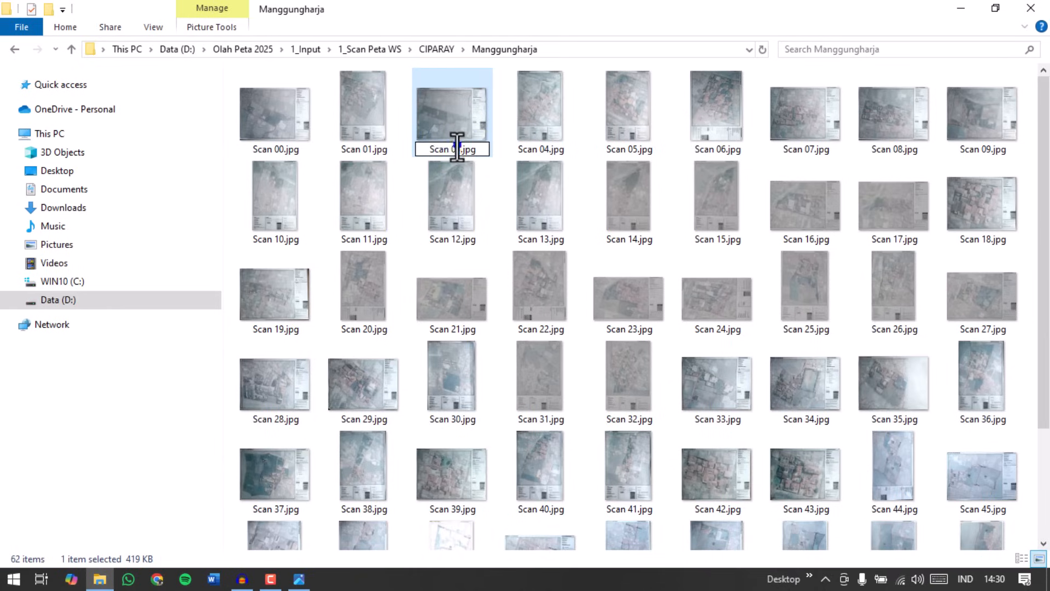
{"action": "left_click", "coordinate": [458, 148]}
{"action": "key", "text": "BackSpace"}
{"action": "type", "text": "2"}
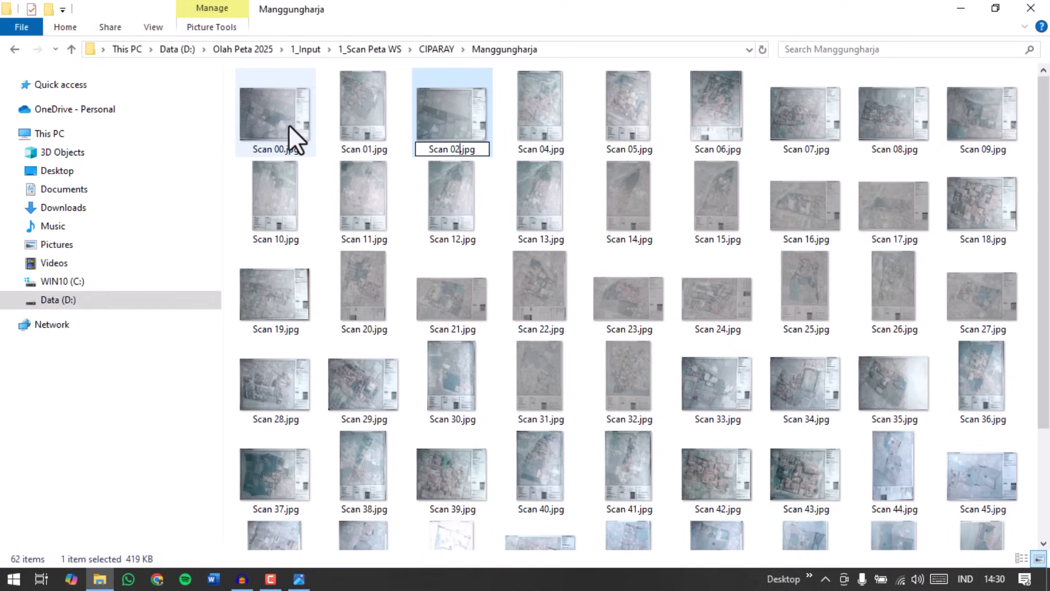
{"action": "left_click", "coordinate": [274, 124]}
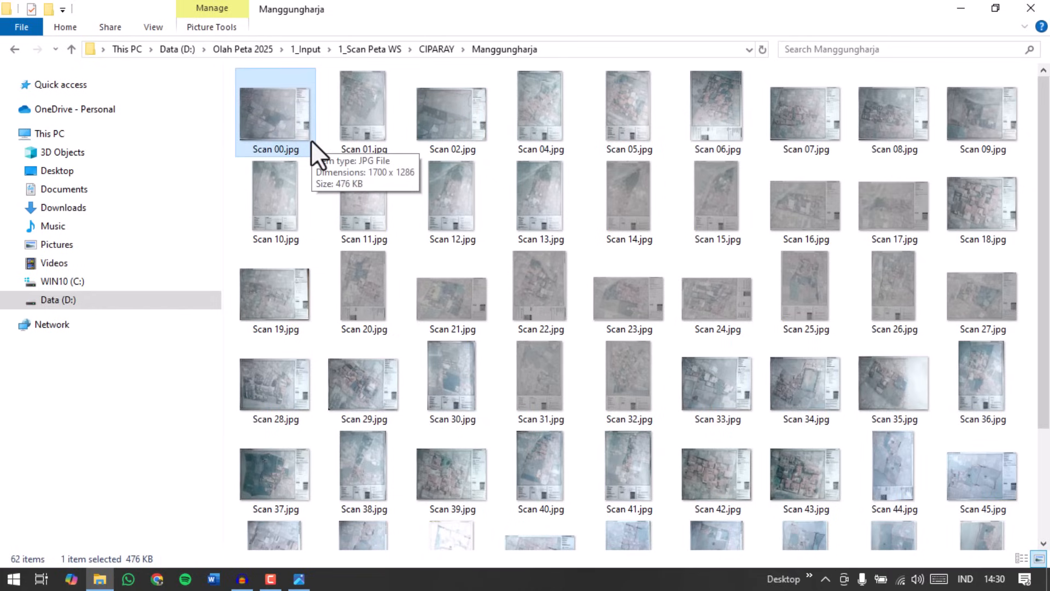
{"action": "key", "text": "F2"}
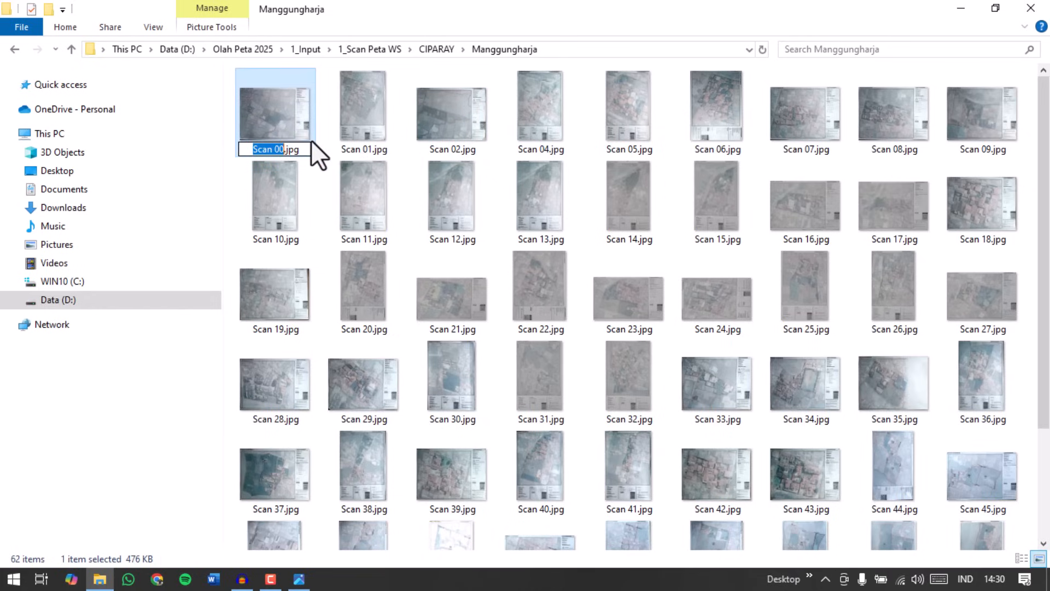
{"action": "left_click", "coordinate": [278, 152]}
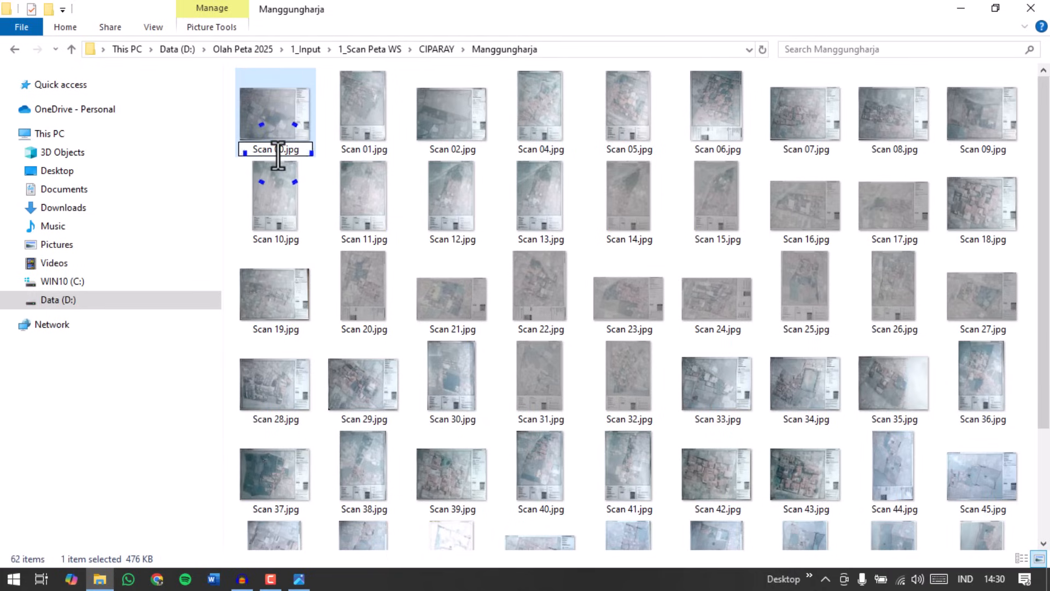
{"action": "key", "text": "BackSpace"}
{"action": "type", "text": "3"}
{"action": "key", "text": "Return"}
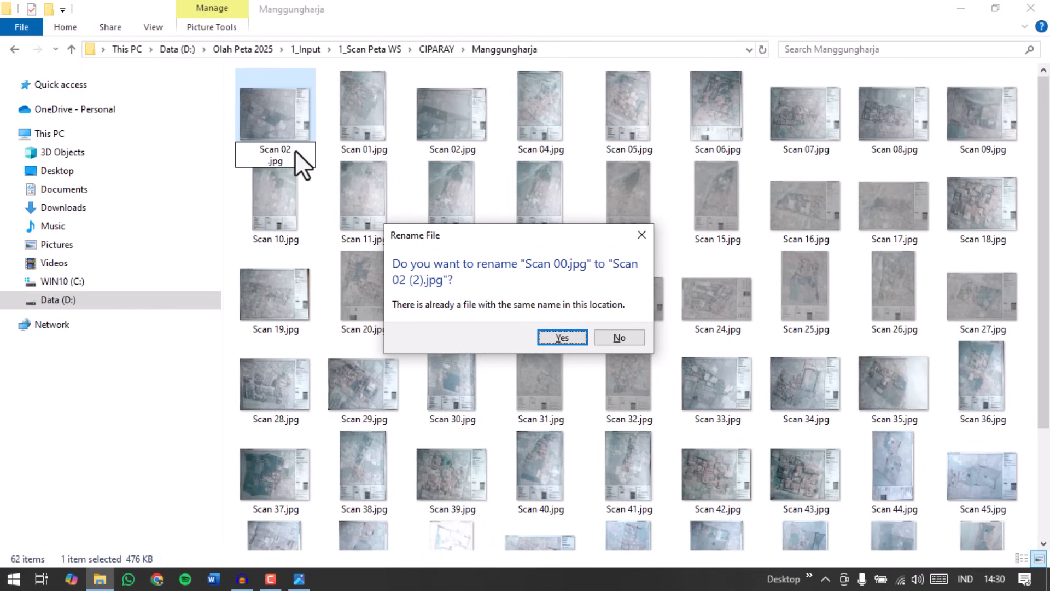
{"action": "left_click", "coordinate": [623, 336]}
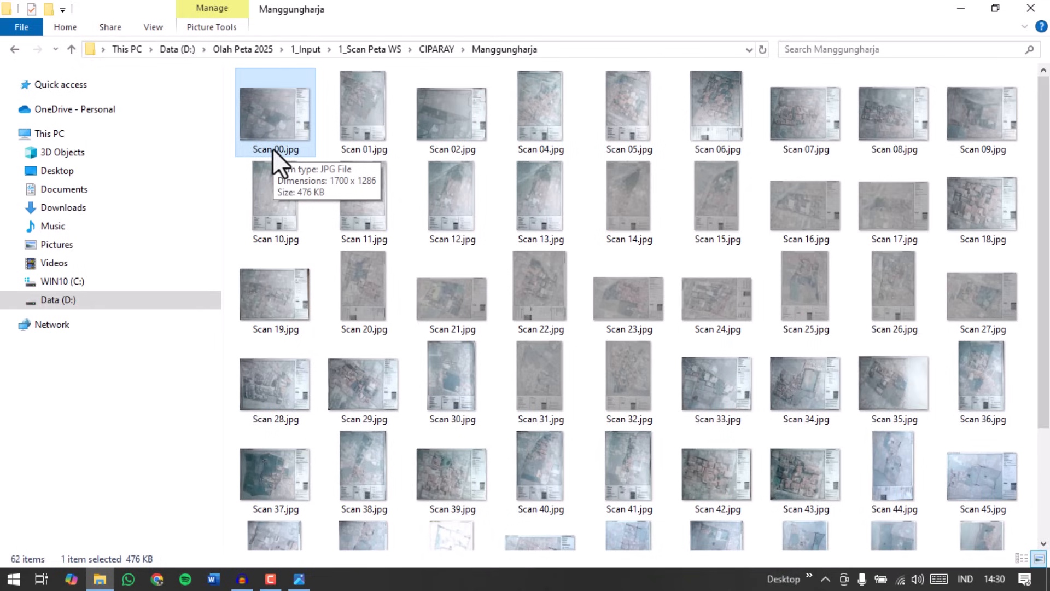
Rename Scan 00.jpg, the RT 001 RW 002 map, as Scan 03.jpg.
{"action": "left_click", "coordinate": [272, 149]}
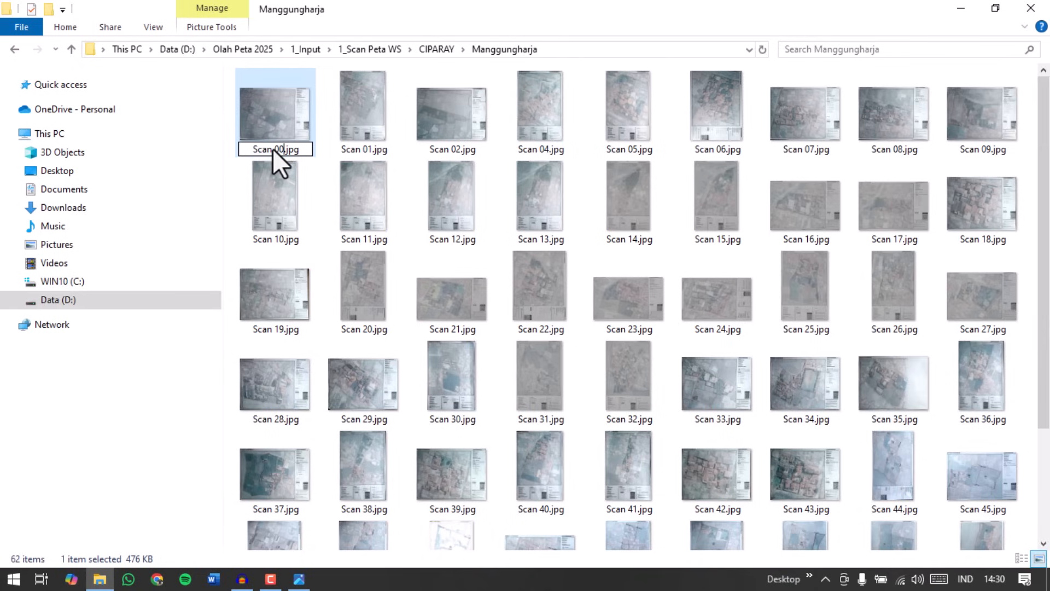
{"action": "key", "text": "BackSpace"}
{"action": "type", "text": "3"}
{"action": "key", "text": "Return"}
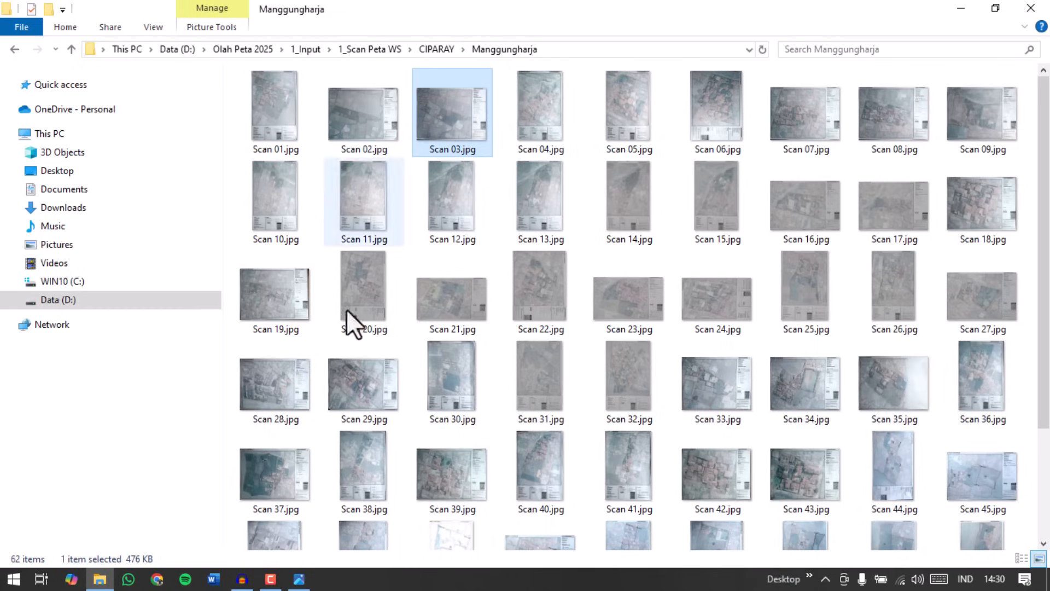
Switch to Photos and check the map codes of Scan 02.jpg and Scan 03.jpg against the file order.
{"action": "mouse_move", "coordinate": [299, 582]}
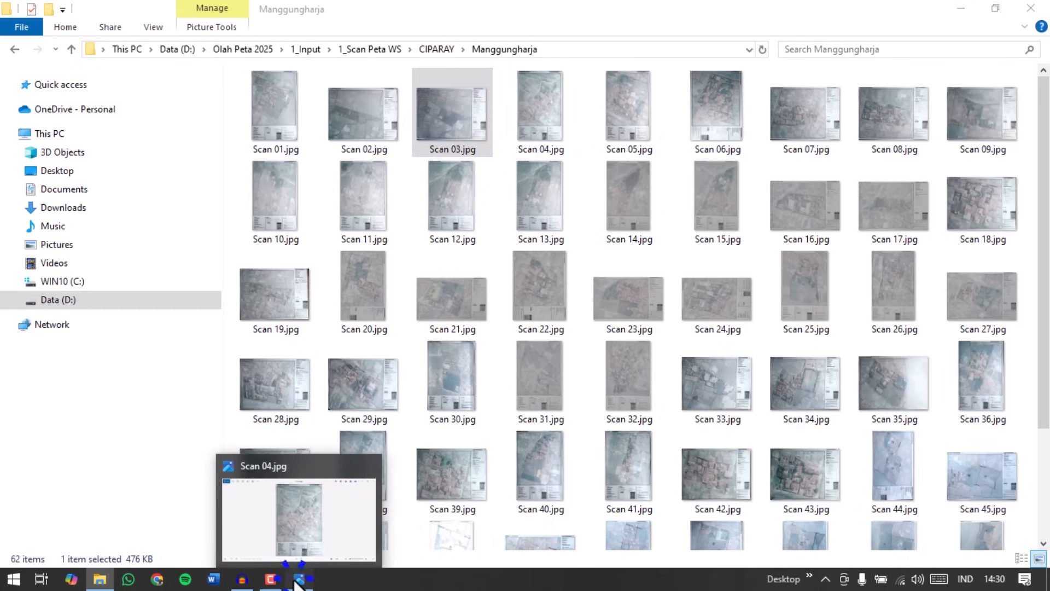
{"action": "left_click", "coordinate": [300, 550]}
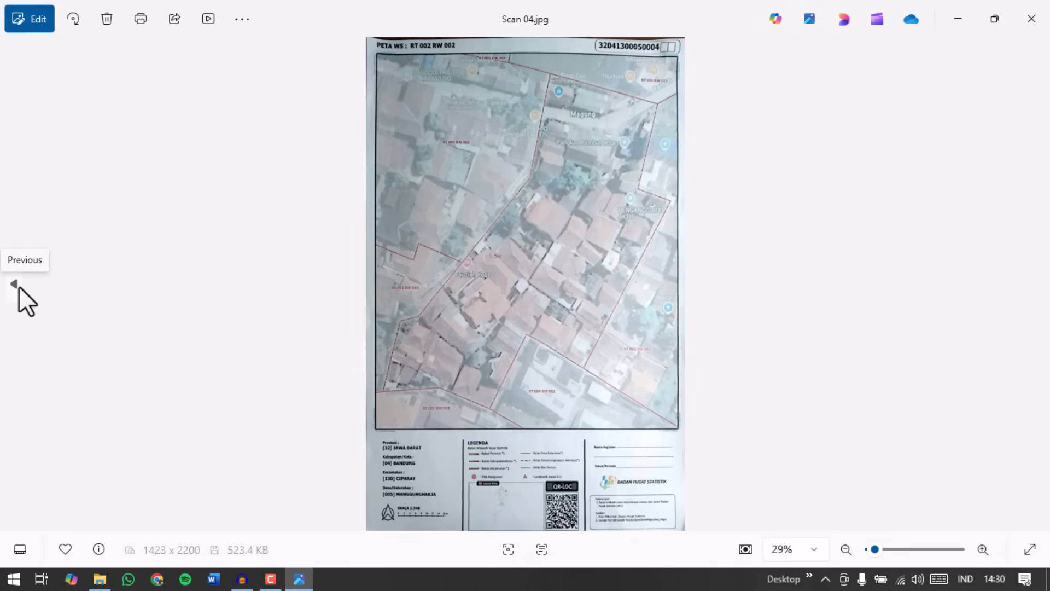
{"action": "left_click", "coordinate": [19, 286]}
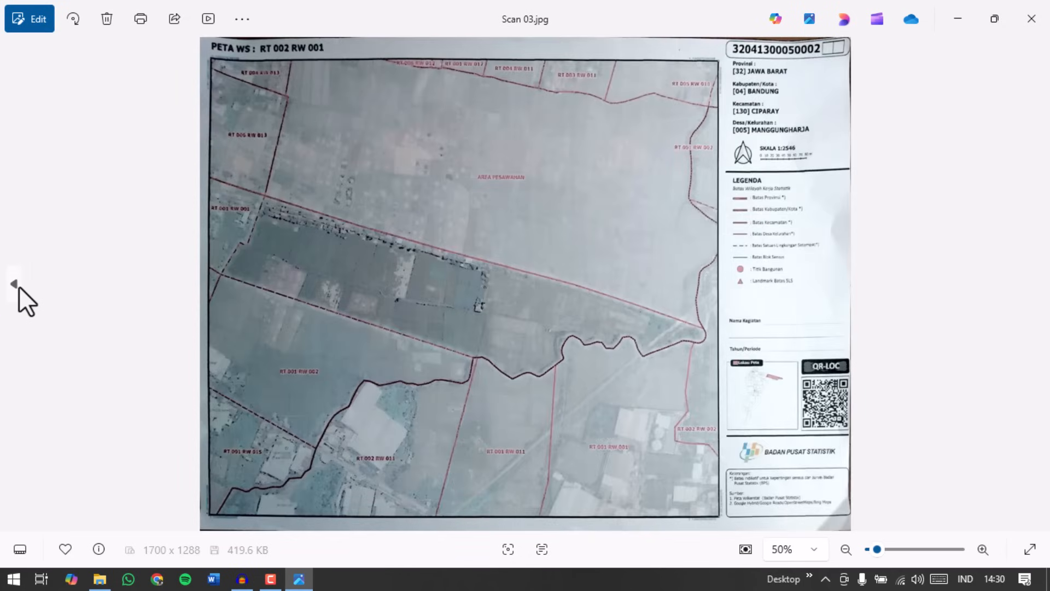
{"action": "left_click", "coordinate": [18, 286]}
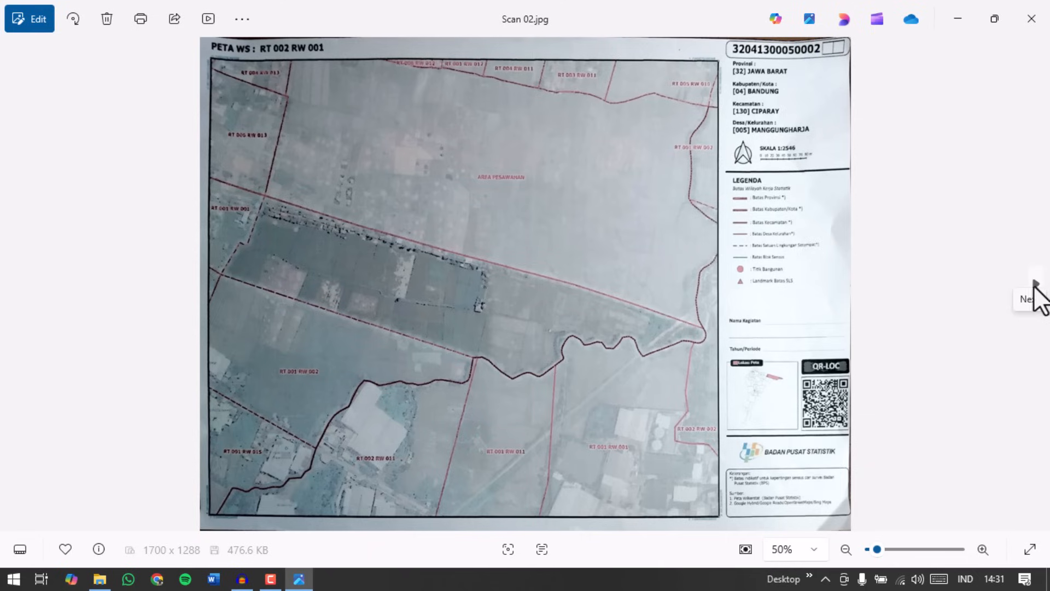
{"action": "left_click", "coordinate": [1036, 285]}
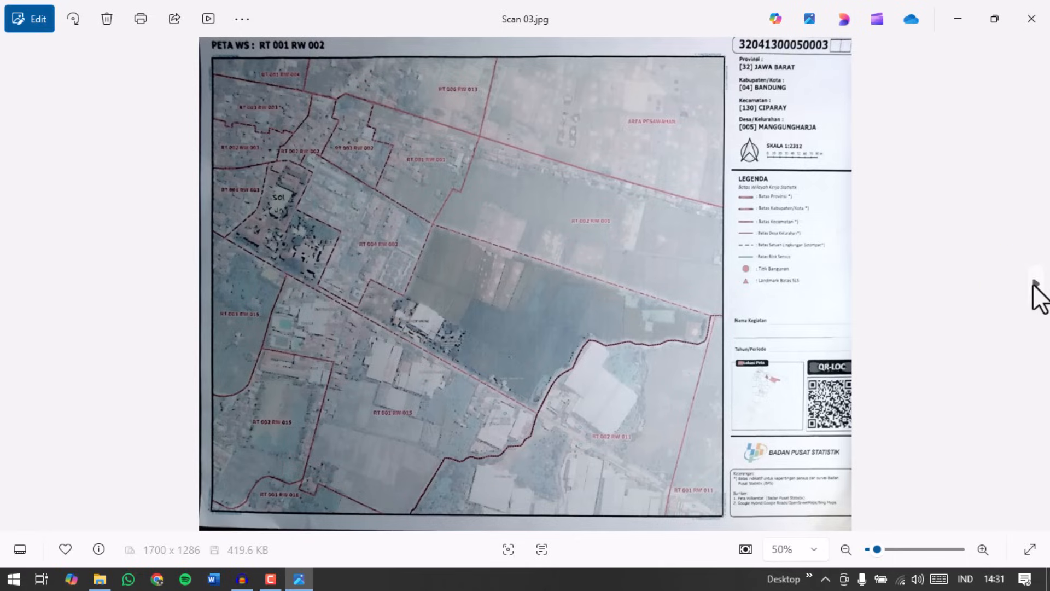
Go on to Scan 06.jpg, the RT 001 RW 003 map, and rotate it upright.
{"action": "left_click", "coordinate": [1036, 285]}
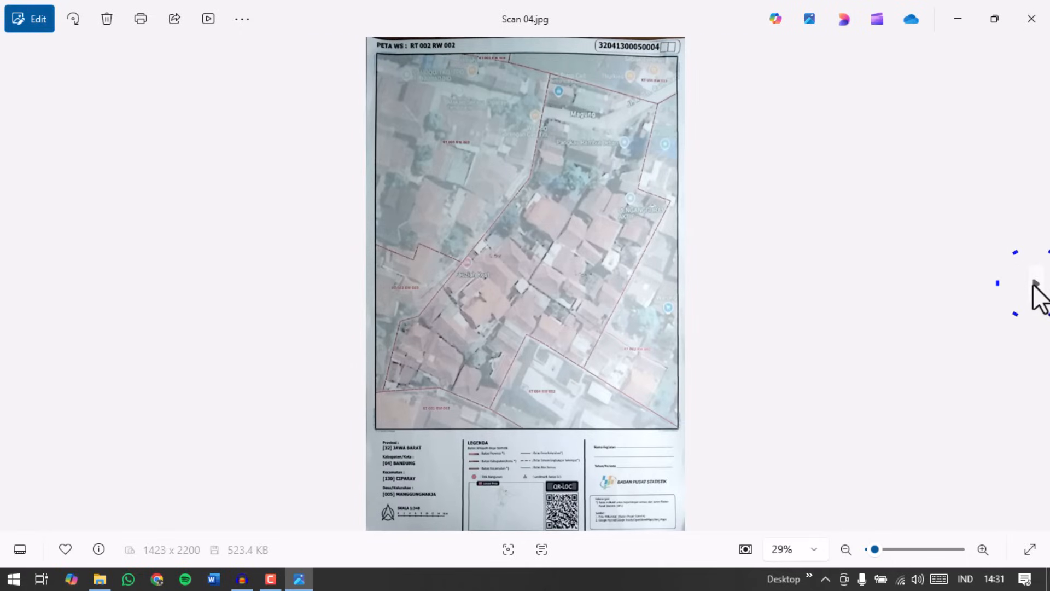
{"action": "left_click", "coordinate": [1036, 285]}
{"action": "left_click", "coordinate": [1036, 284]}
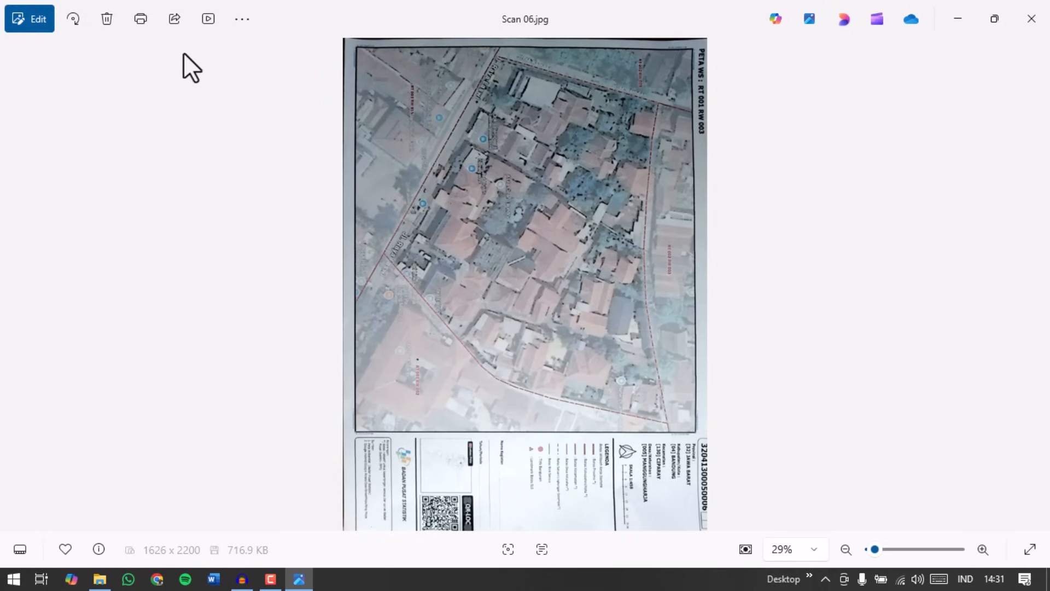
{"action": "left_click", "coordinate": [73, 20]}
{"action": "left_click", "coordinate": [74, 19]}
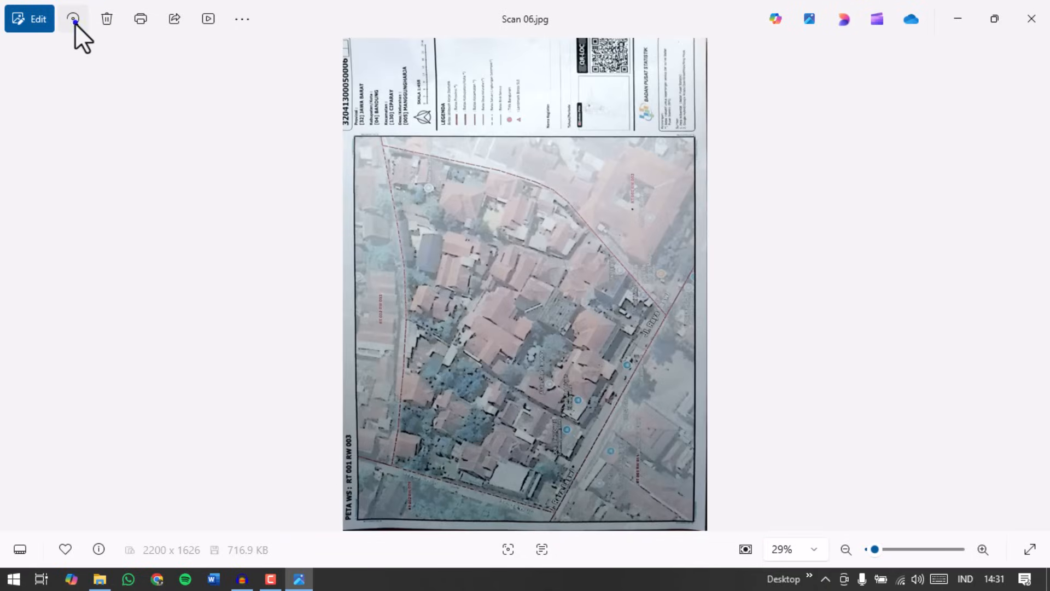
{"action": "left_click", "coordinate": [73, 20]}
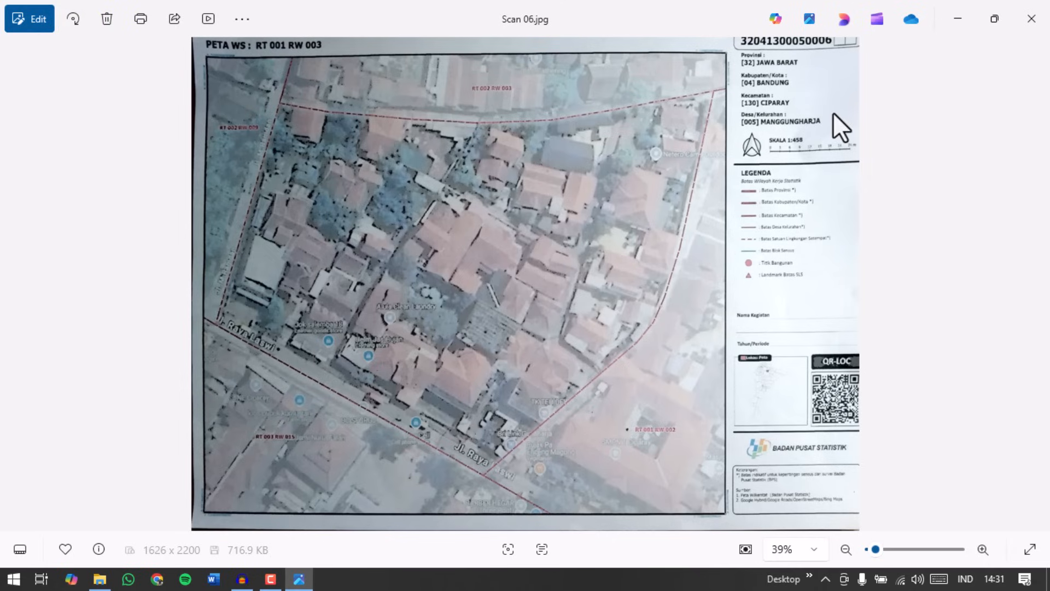
Check the map codes of Scan 07.jpg to Scan 14.jpg against the file names and compare Scan 12.jpg with Scan 13.jpg.
{"action": "left_click", "coordinate": [1035, 284]}
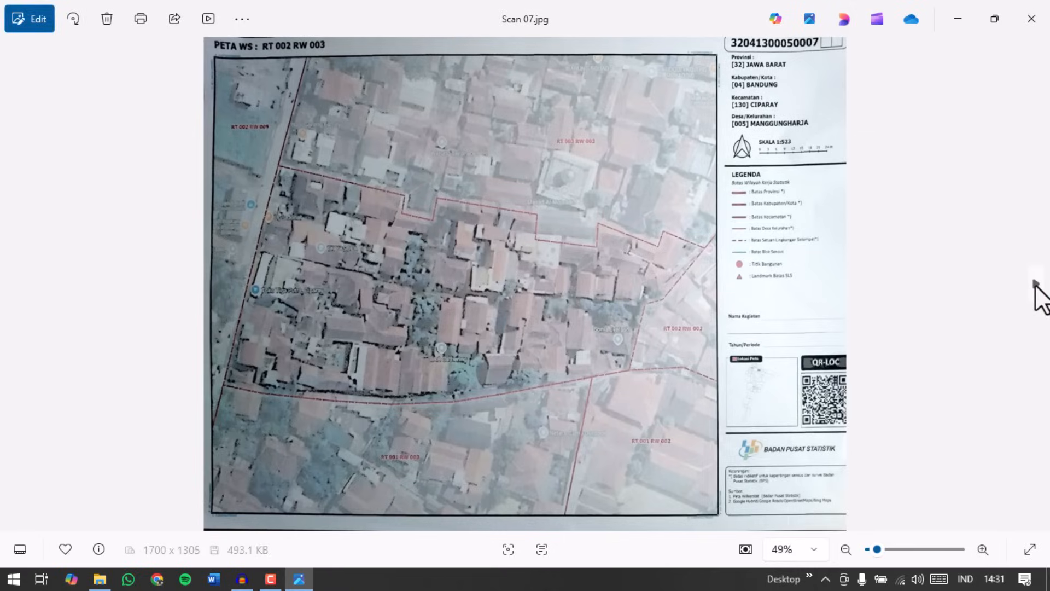
{"action": "left_click", "coordinate": [1036, 284]}
{"action": "left_click", "coordinate": [1036, 283]}
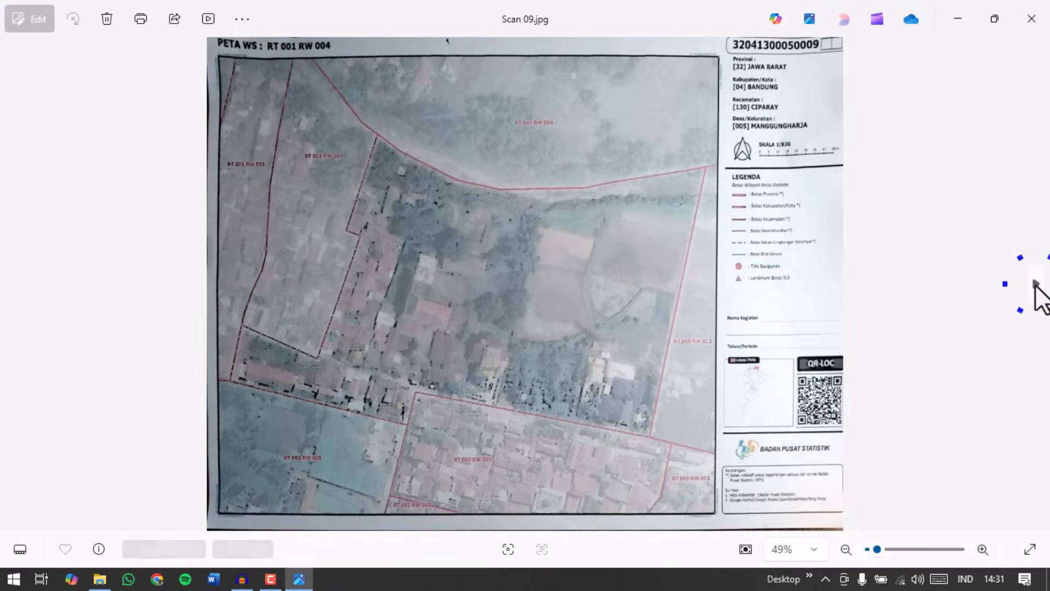
{"action": "left_click", "coordinate": [1036, 283]}
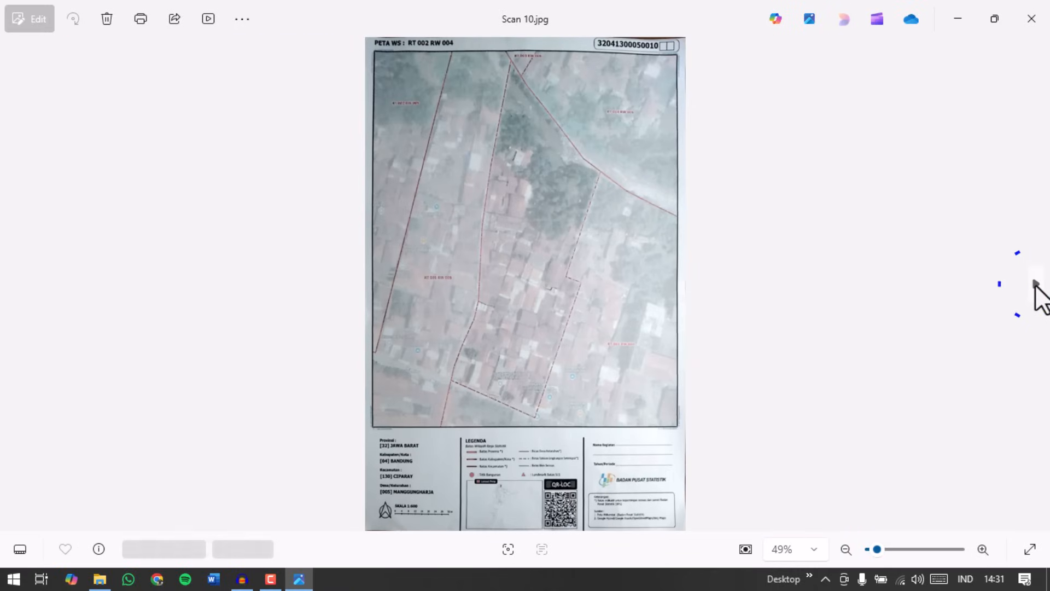
{"action": "left_click", "coordinate": [1036, 283]}
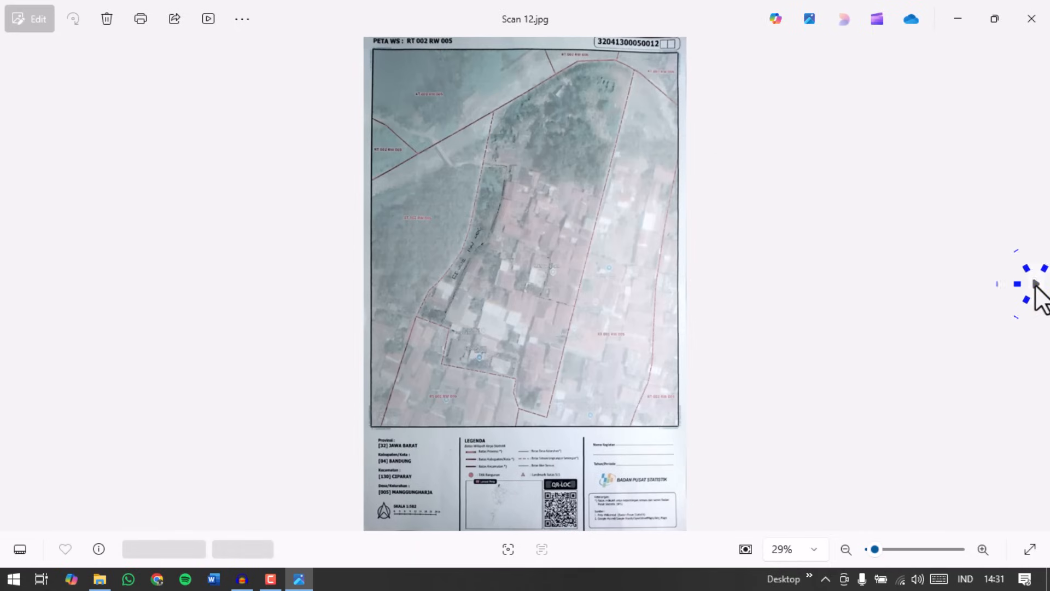
{"action": "left_click", "coordinate": [1036, 285]}
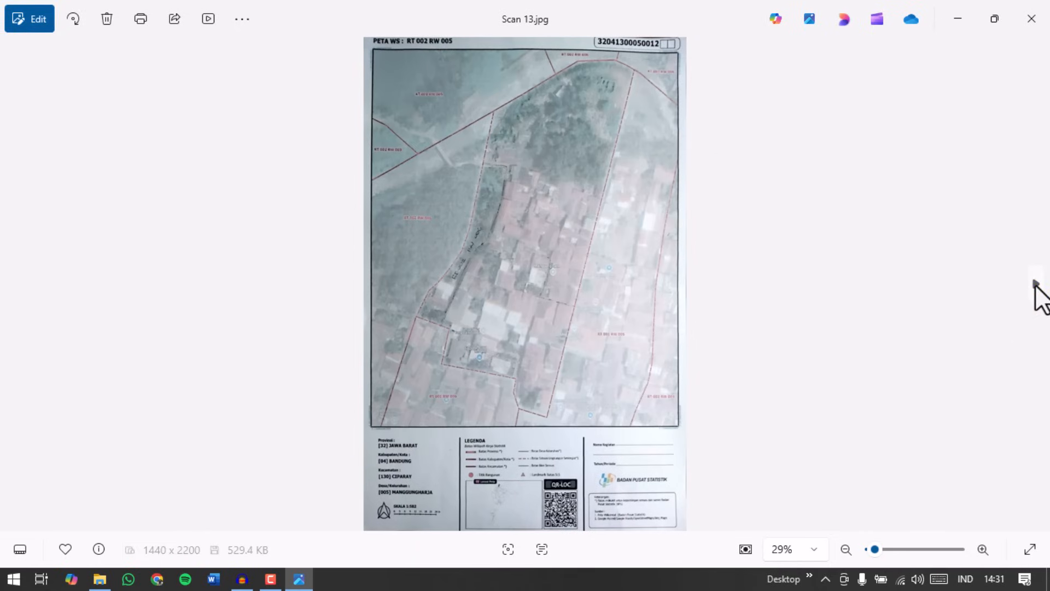
{"action": "left_click", "coordinate": [1036, 284]}
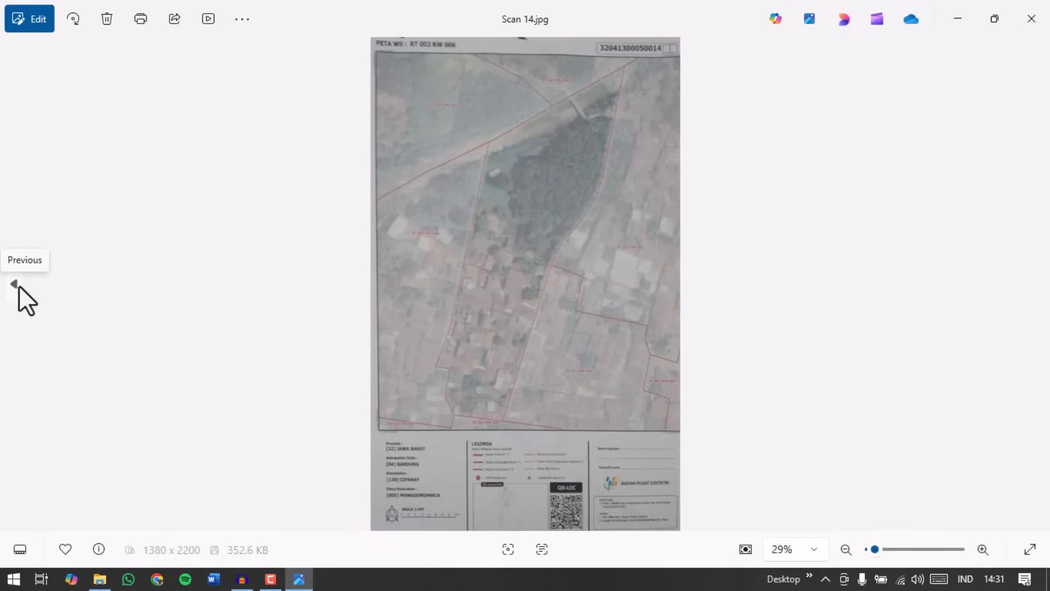
{"action": "double_click", "coordinate": [14, 283]}
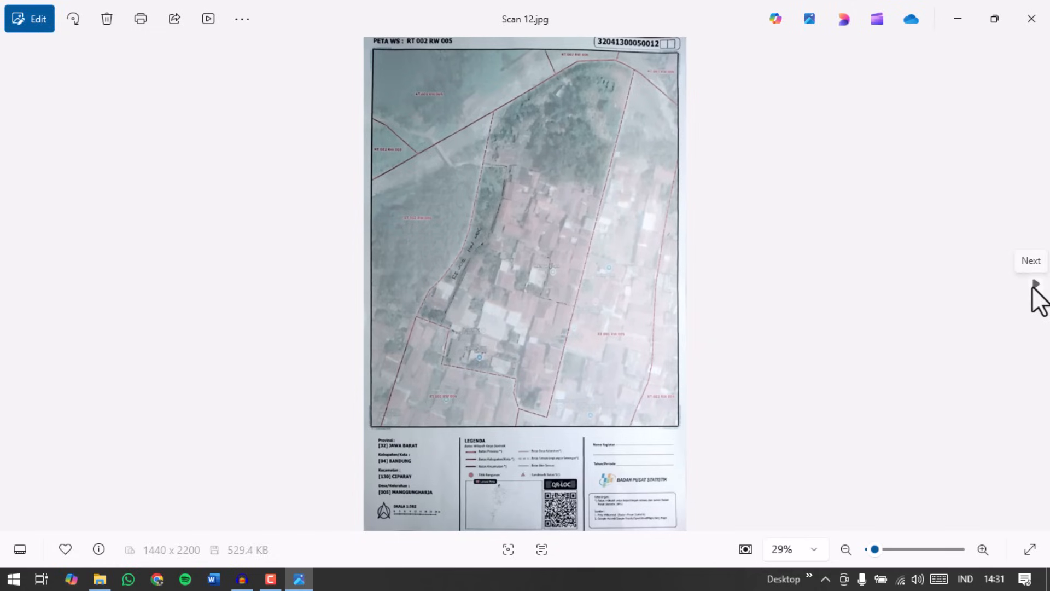
{"action": "left_click", "coordinate": [1031, 286]}
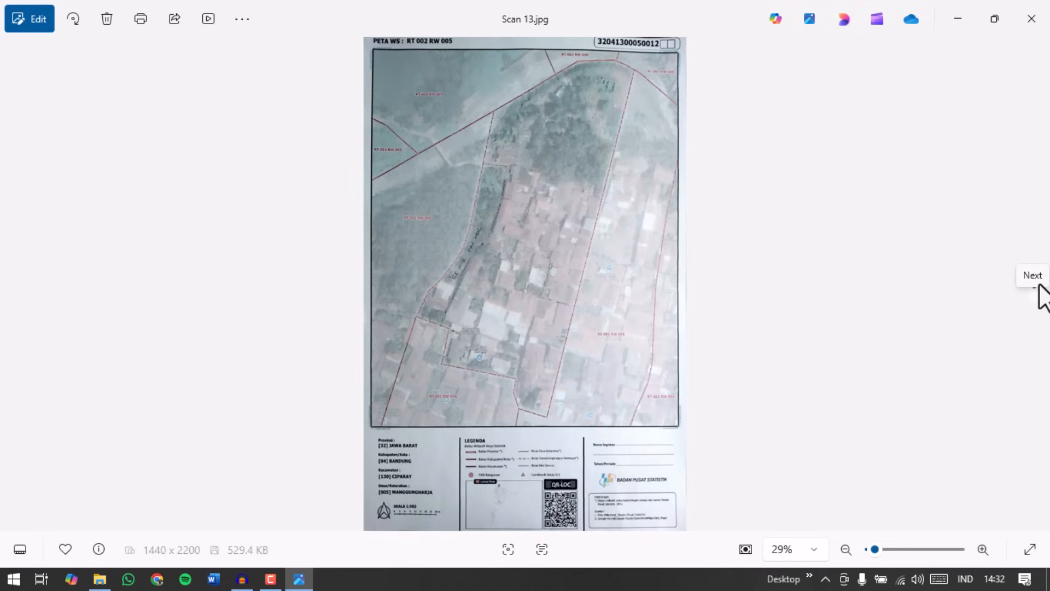
{"action": "left_click", "coordinate": [1039, 283]}
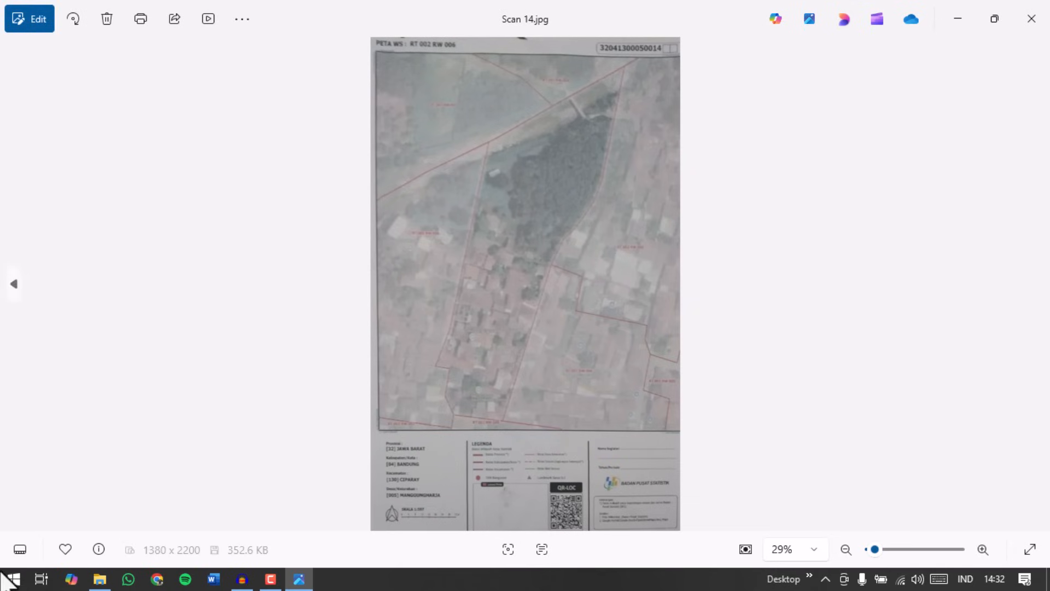
Switch to the Manggungharja folder in File Explorer and permanently delete Scan 13.jpg, the duplicate of the RT 002 RW 005 map.
{"action": "left_click", "coordinate": [100, 579]}
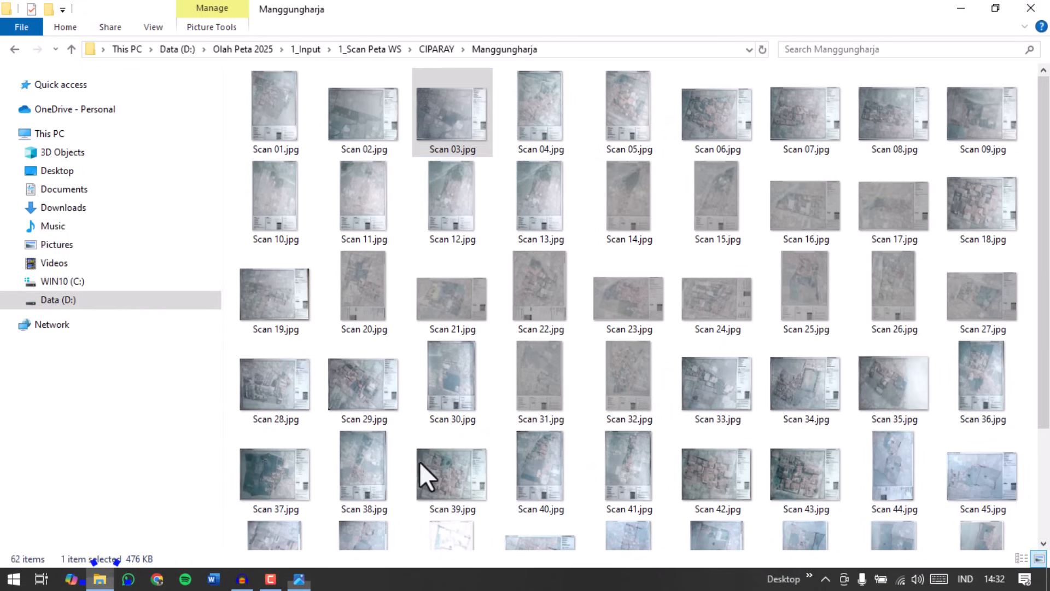
{"action": "double_click", "coordinate": [538, 200]}
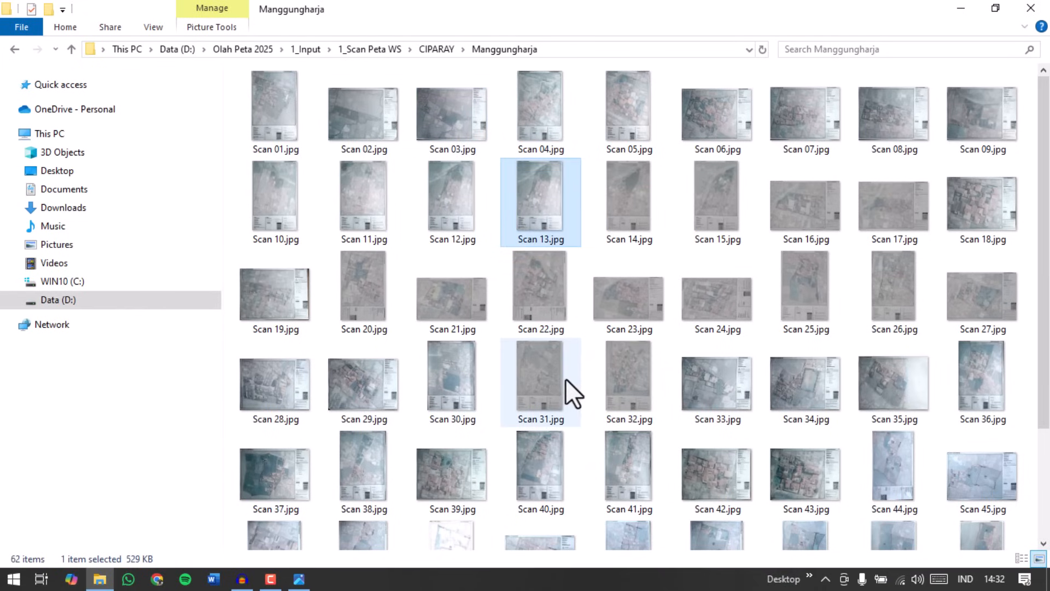
{"action": "key", "text": "shift+Delete"}
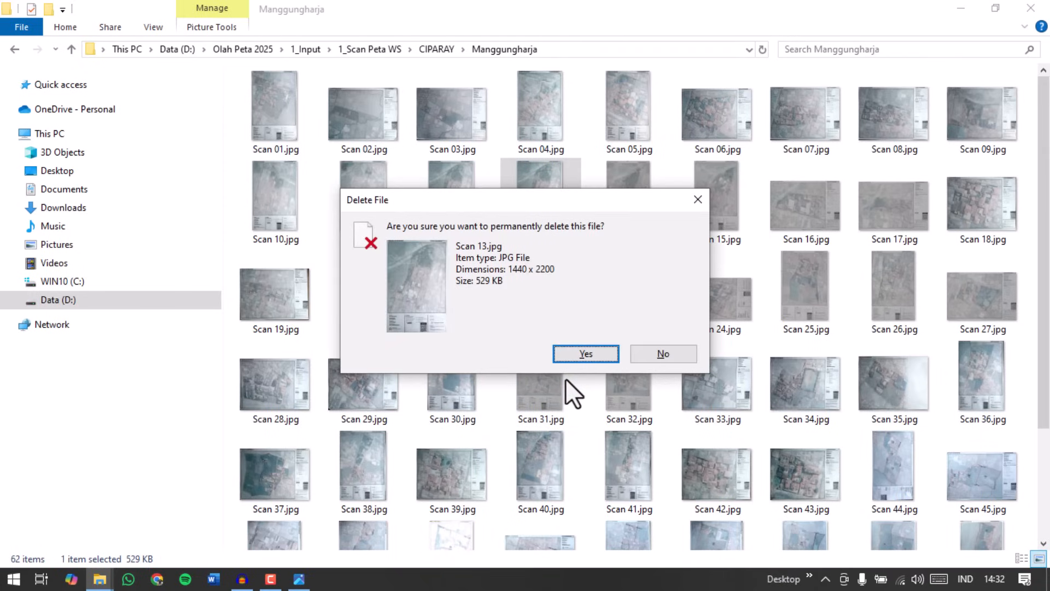
{"action": "key", "text": "Return"}
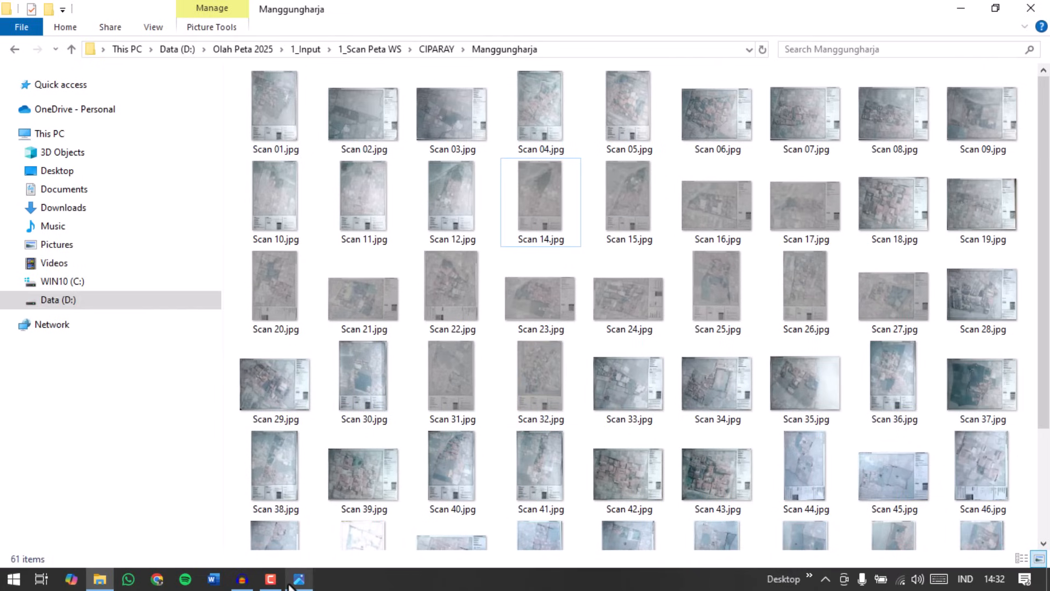
Switch to Photos and check the map codes of Scan 14.jpg to Scan 19.jpg against the file names.
{"action": "mouse_move", "coordinate": [290, 586]}
{"action": "left_click", "coordinate": [290, 546]}
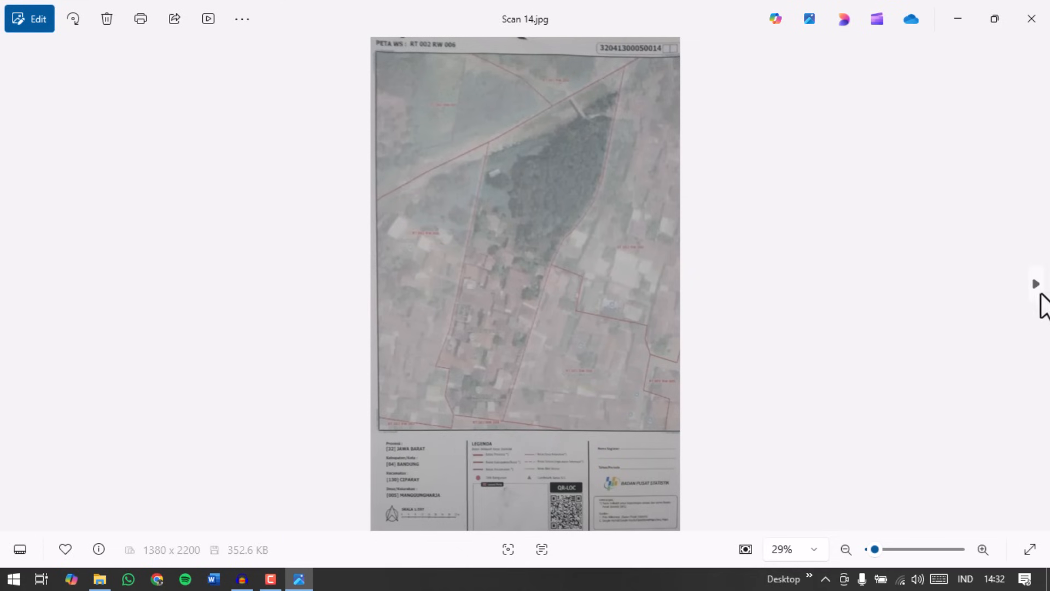
{"action": "left_click", "coordinate": [1037, 290]}
{"action": "left_click", "coordinate": [1036, 287]}
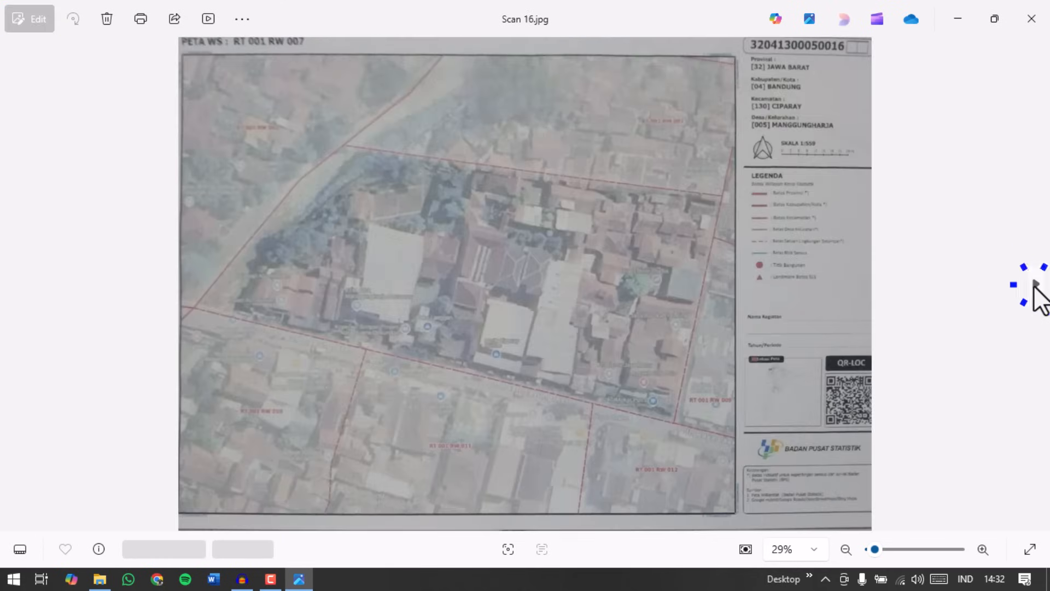
{"action": "left_click", "coordinate": [1036, 289]}
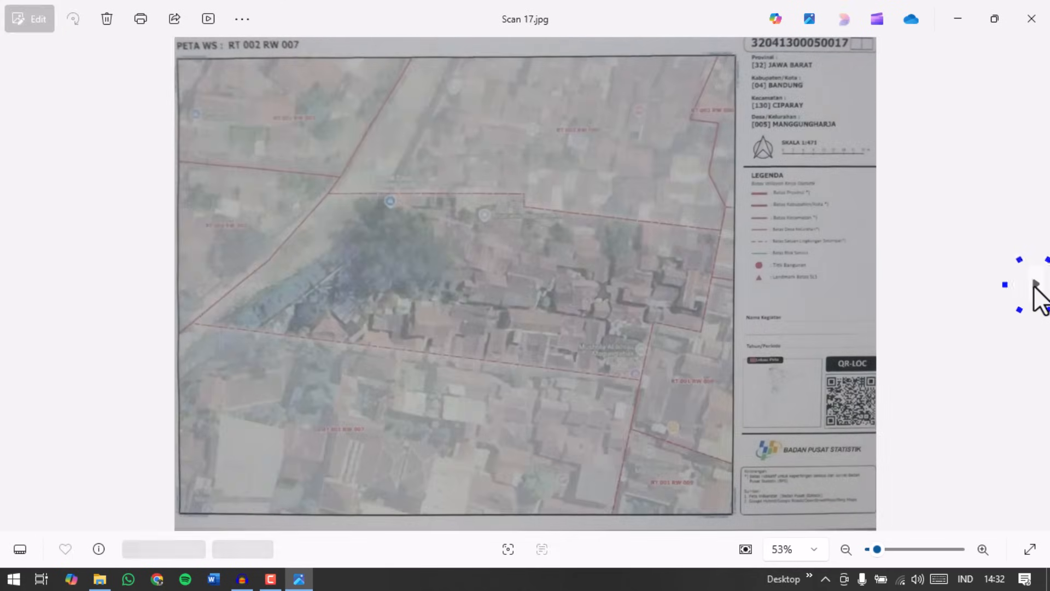
{"action": "left_click", "coordinate": [1037, 288]}
{"action": "left_click", "coordinate": [1036, 288]}
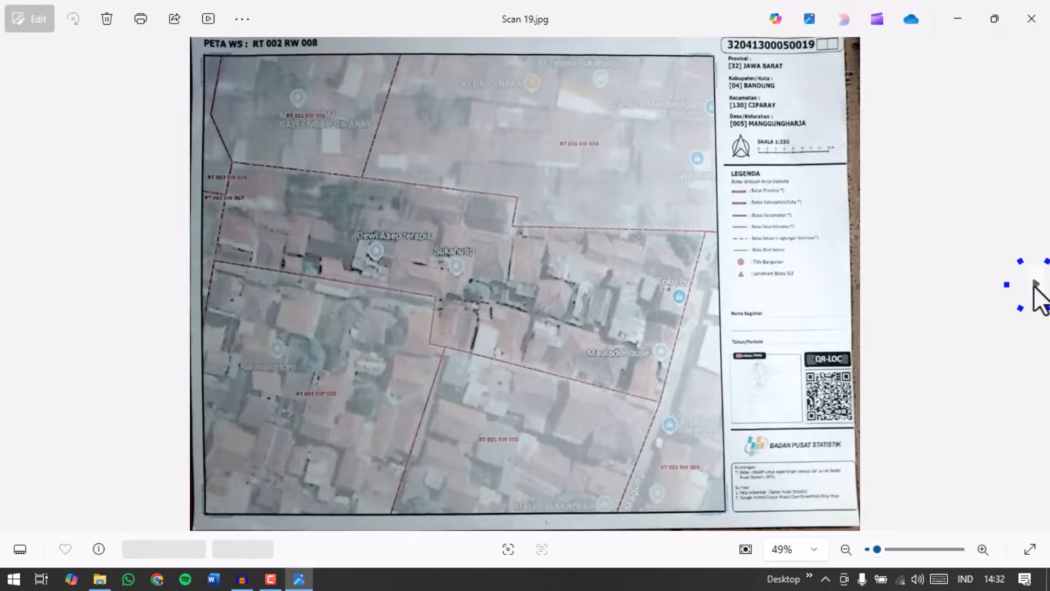
Go on to Scan 20.jpg, the RT 001 RW 009 map, and rotate it upright.
{"action": "left_click", "coordinate": [1036, 289]}
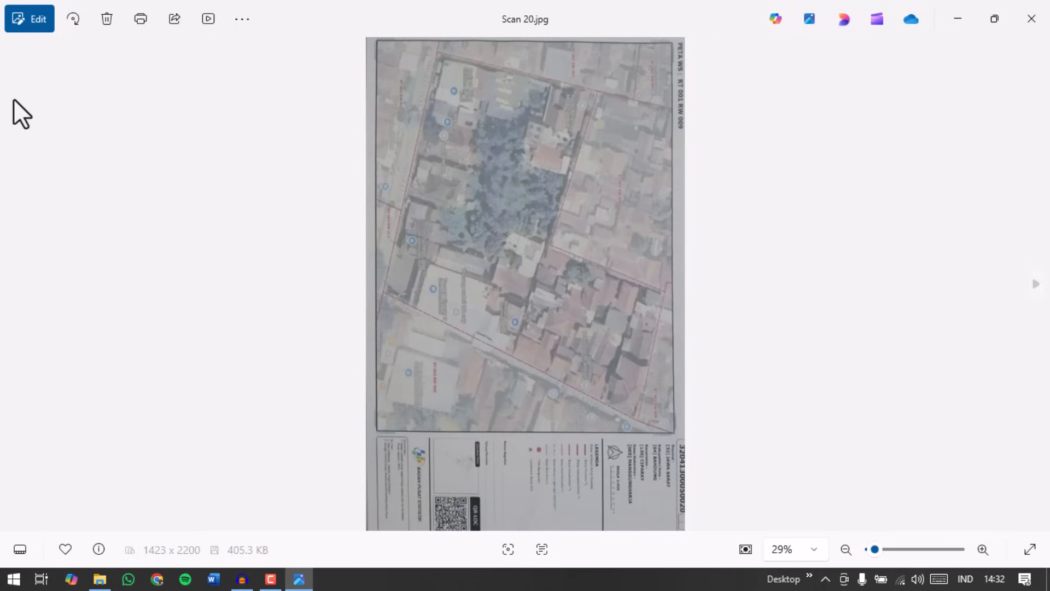
{"action": "left_click", "coordinate": [73, 19]}
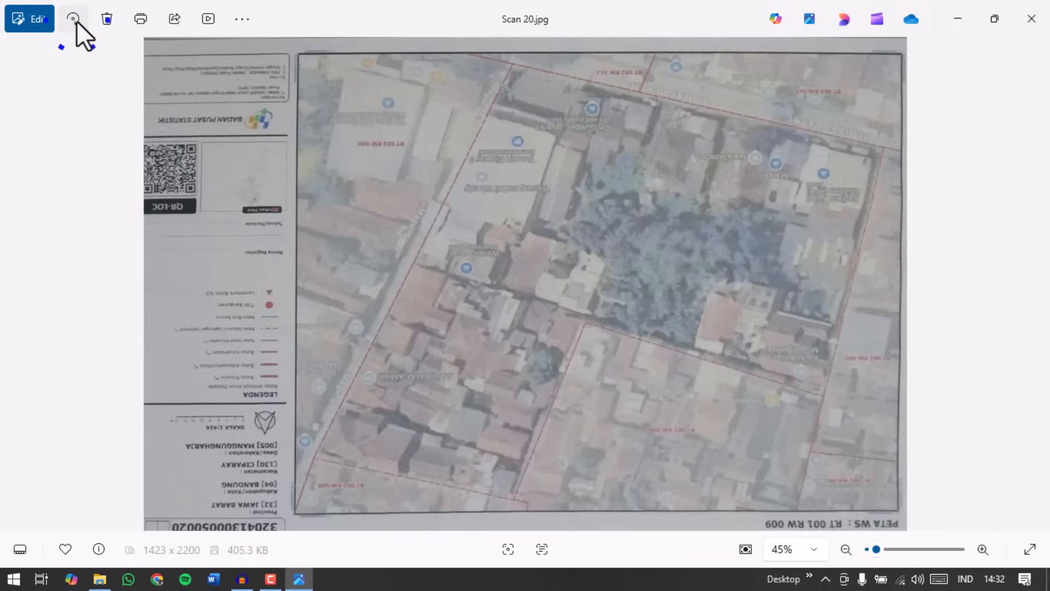
{"action": "left_click", "coordinate": [74, 19]}
{"action": "left_click", "coordinate": [74, 19]}
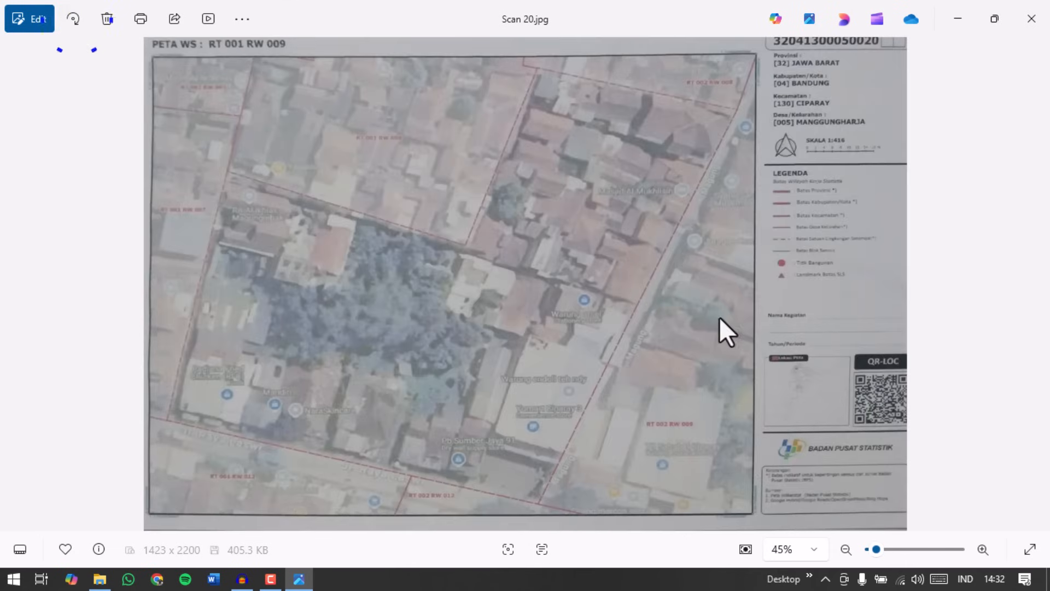
Go on to Scan 22.jpg, the RT 001 RW 010 map, and rotate it upright.
{"action": "left_click", "coordinate": [1033, 280]}
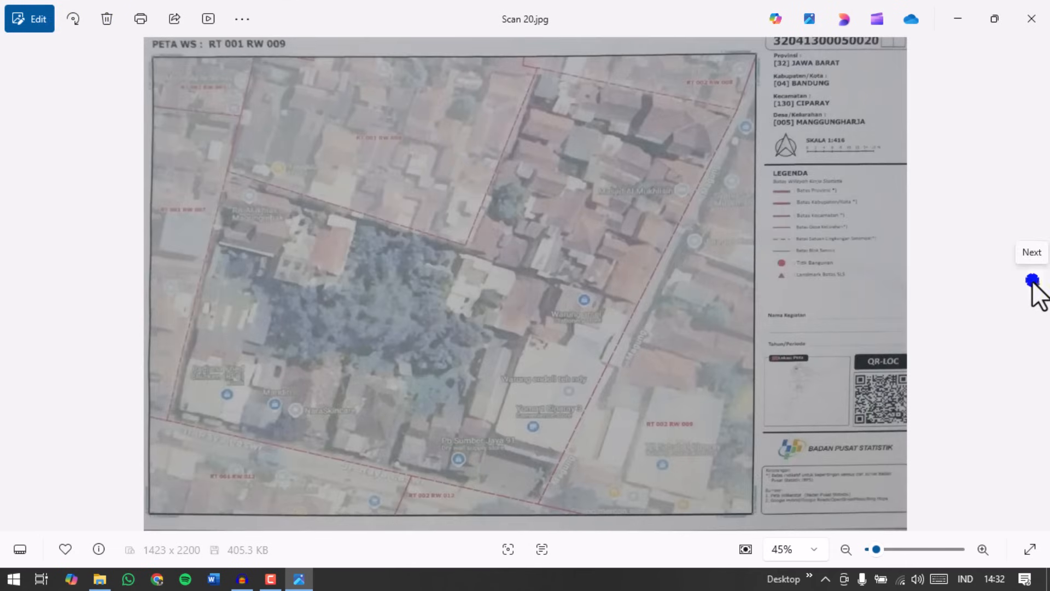
{"action": "left_click", "coordinate": [1033, 280]}
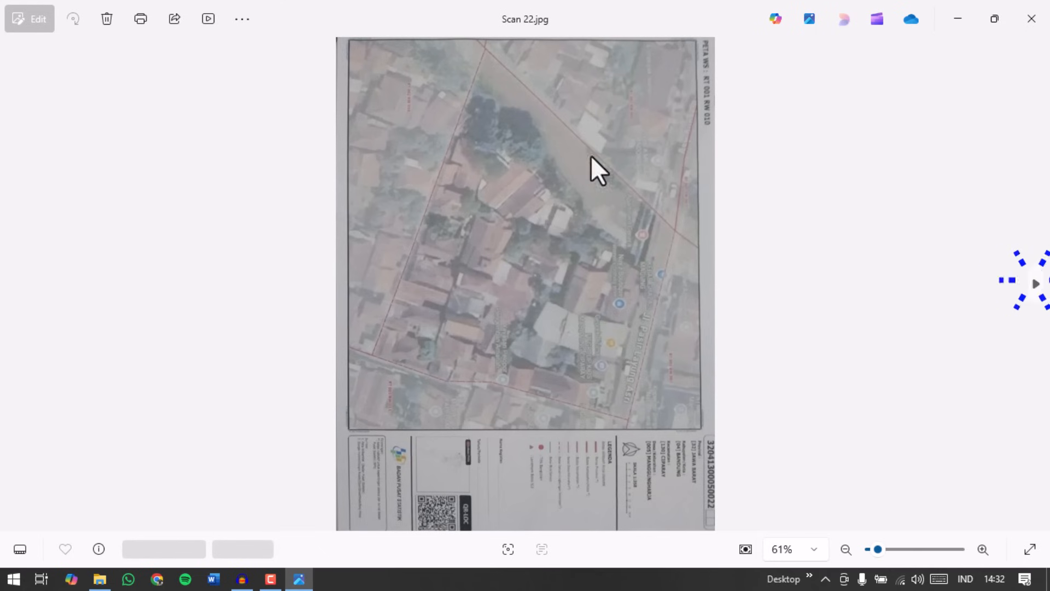
{"action": "left_click", "coordinate": [77, 19]}
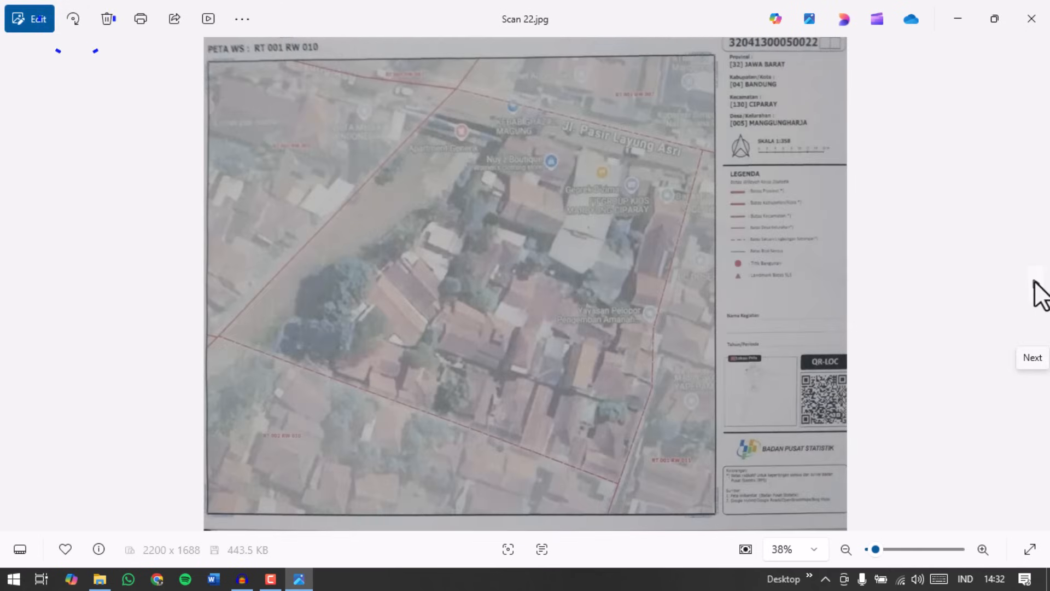
Go on to Scan 24.jpg, the RT 001 RW 011 map, and rotate it upright.
{"action": "left_click", "coordinate": [1033, 280]}
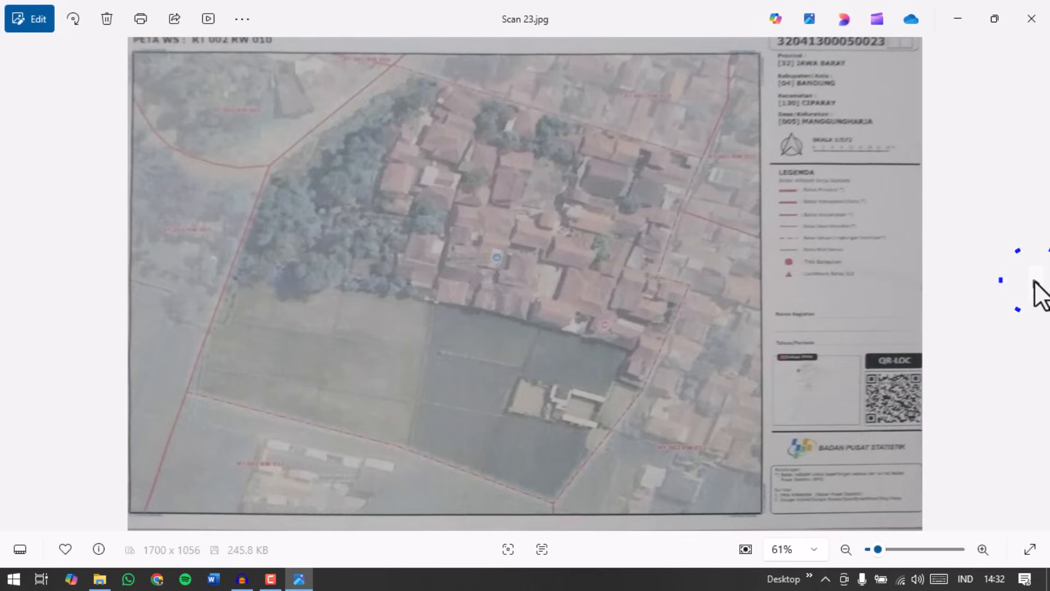
{"action": "left_click", "coordinate": [1034, 280]}
{"action": "left_click", "coordinate": [74, 19]}
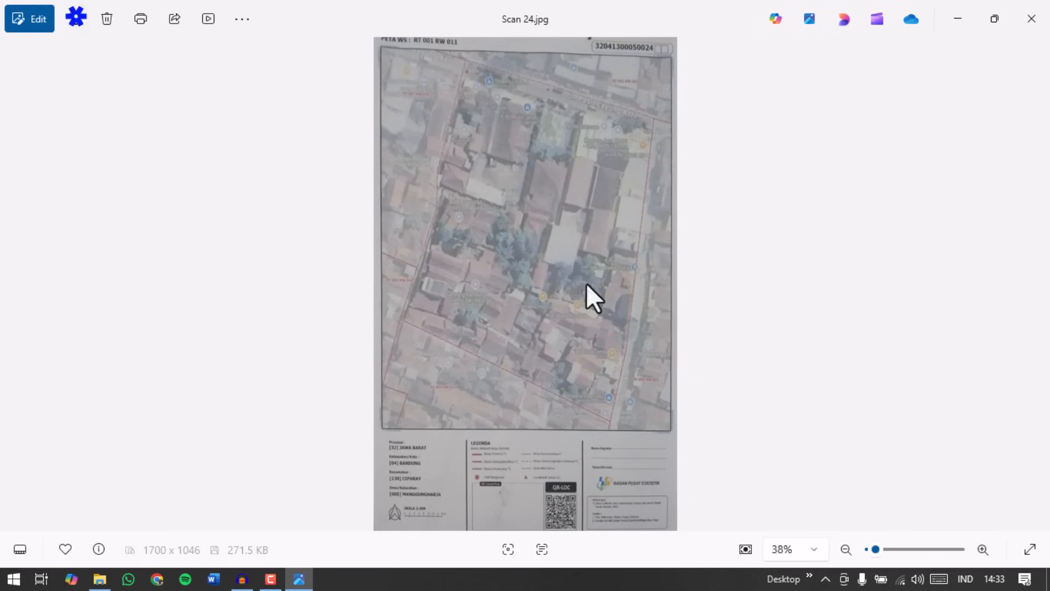
Check the map codes of Scan 26.jpg through Scan 45.jpg against their file names, then return to Scan 42.jpg.
{"action": "left_click", "coordinate": [1035, 280]}
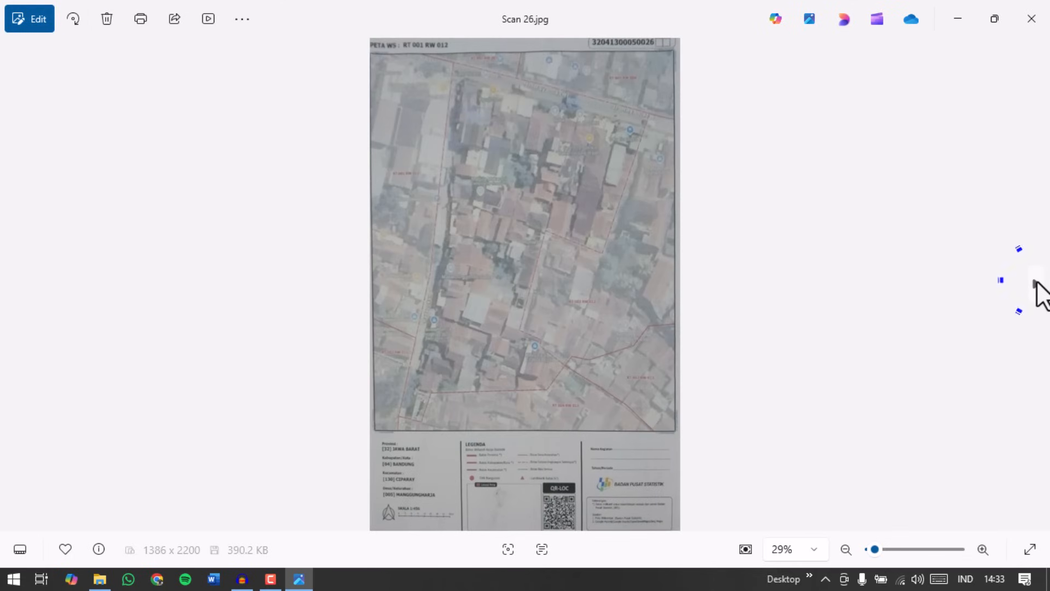
{"action": "left_click", "coordinate": [1036, 280]}
{"action": "left_click", "coordinate": [1036, 281]}
{"action": "left_click", "coordinate": [1036, 281]}
{"action": "left_click", "coordinate": [1037, 281]}
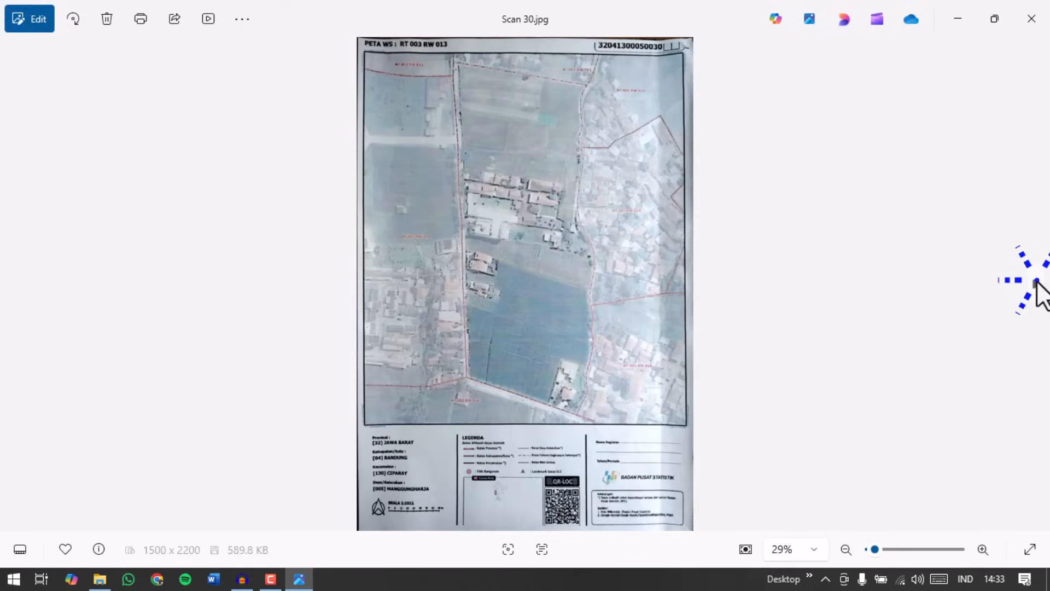
{"action": "left_click", "coordinate": [1037, 280]}
{"action": "left_click", "coordinate": [1037, 280]}
{"action": "left_click", "coordinate": [1037, 280]}
{"action": "left_click", "coordinate": [1036, 281]}
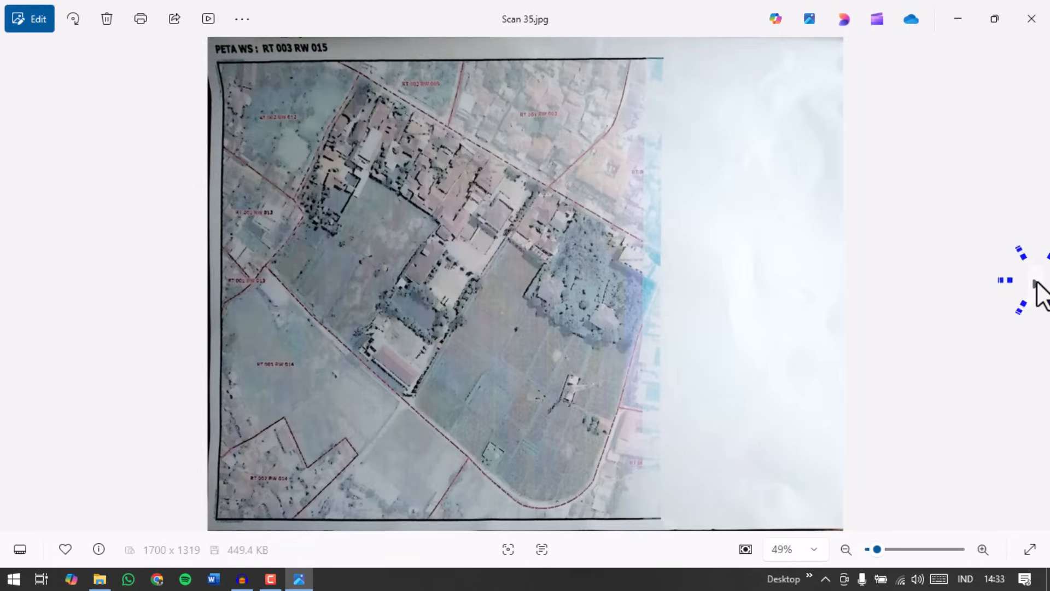
{"action": "left_click", "coordinate": [1037, 280]}
{"action": "left_click", "coordinate": [1037, 281]}
{"action": "left_click", "coordinate": [1036, 281]}
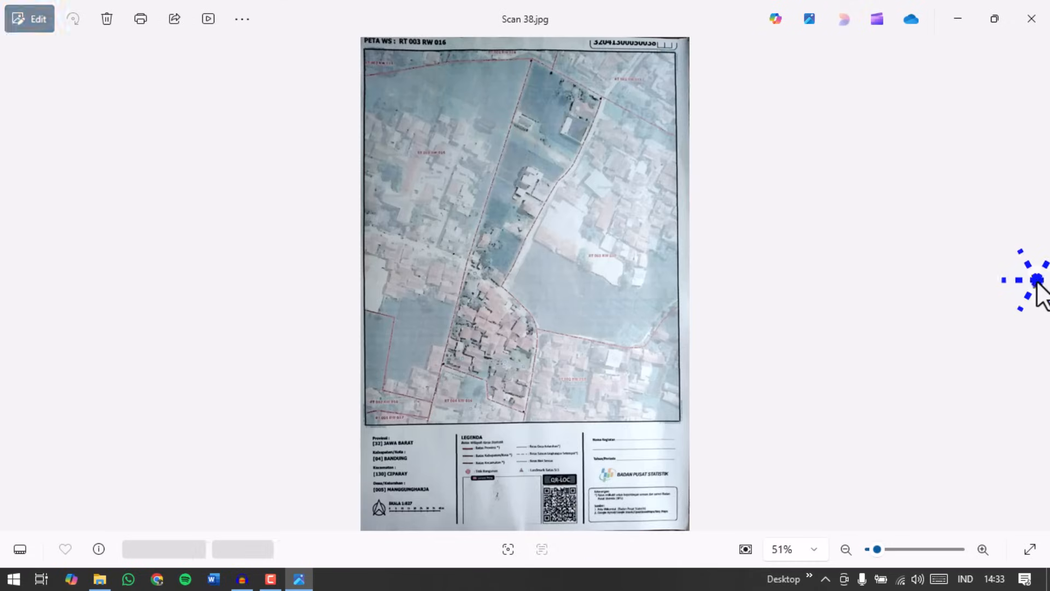
{"action": "left_click", "coordinate": [1036, 281]}
{"action": "left_click", "coordinate": [1037, 280]}
{"action": "left_click", "coordinate": [1037, 281]}
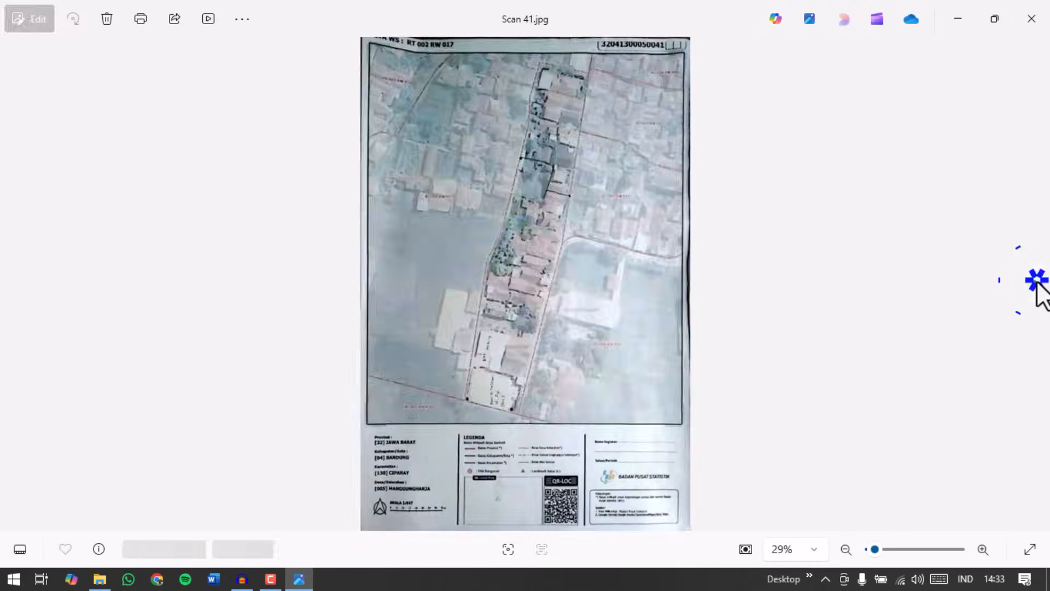
{"action": "left_click", "coordinate": [1036, 281]}
{"action": "left_click", "coordinate": [1036, 280]}
{"action": "left_click", "coordinate": [14, 284]}
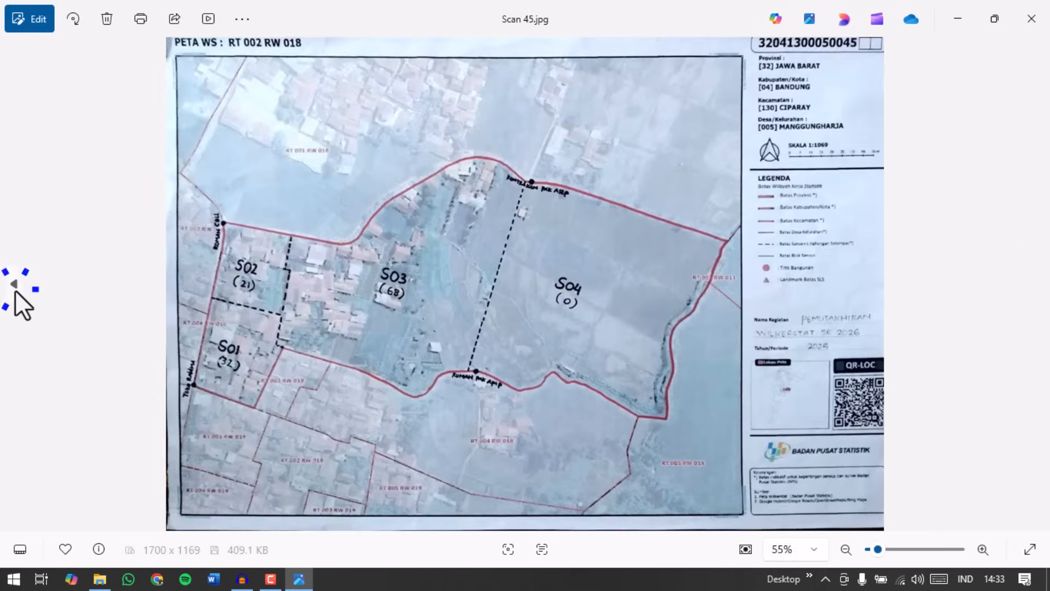
{"action": "left_click", "coordinate": [13, 284]}
{"action": "left_click", "coordinate": [13, 285]}
{"action": "left_click", "coordinate": [14, 284]}
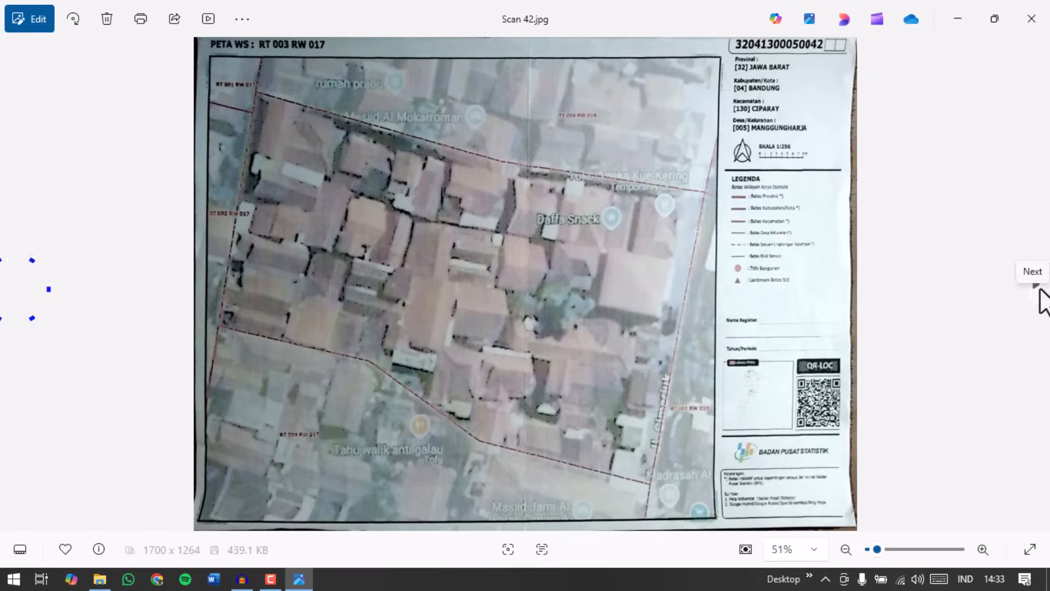
Go on to Scan 44.jpg, the RT 001 RW 018 map, and rotate it upright.
{"action": "left_click", "coordinate": [1037, 280]}
{"action": "left_click", "coordinate": [1037, 281]}
{"action": "left_click", "coordinate": [74, 20]}
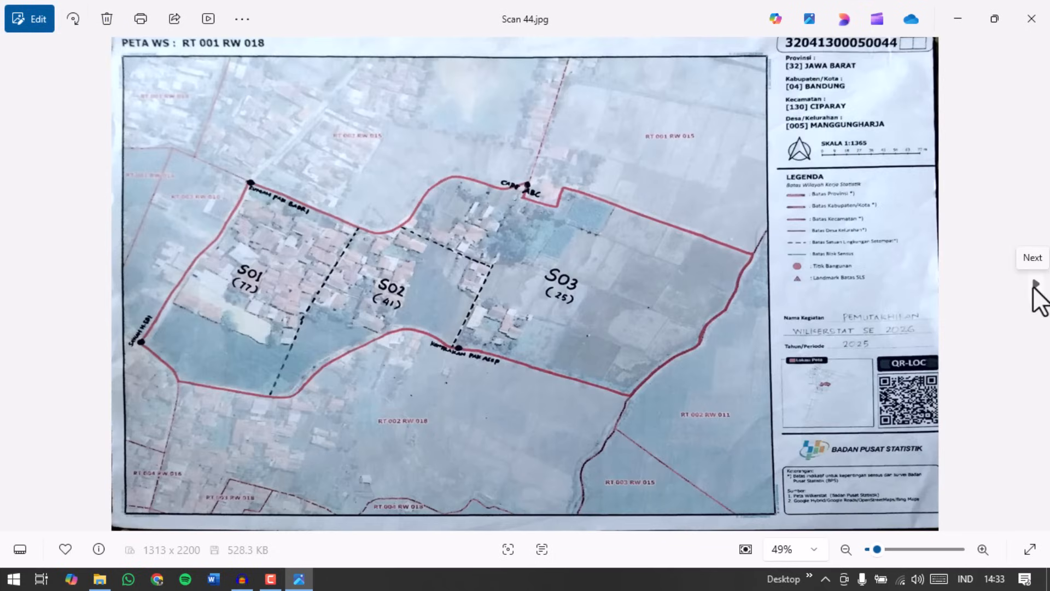
Go on to Scan 46.jpg, the RT 003 RW 018 map, and rotate it upright.
{"action": "left_click", "coordinate": [1035, 288]}
{"action": "left_click", "coordinate": [1035, 287]}
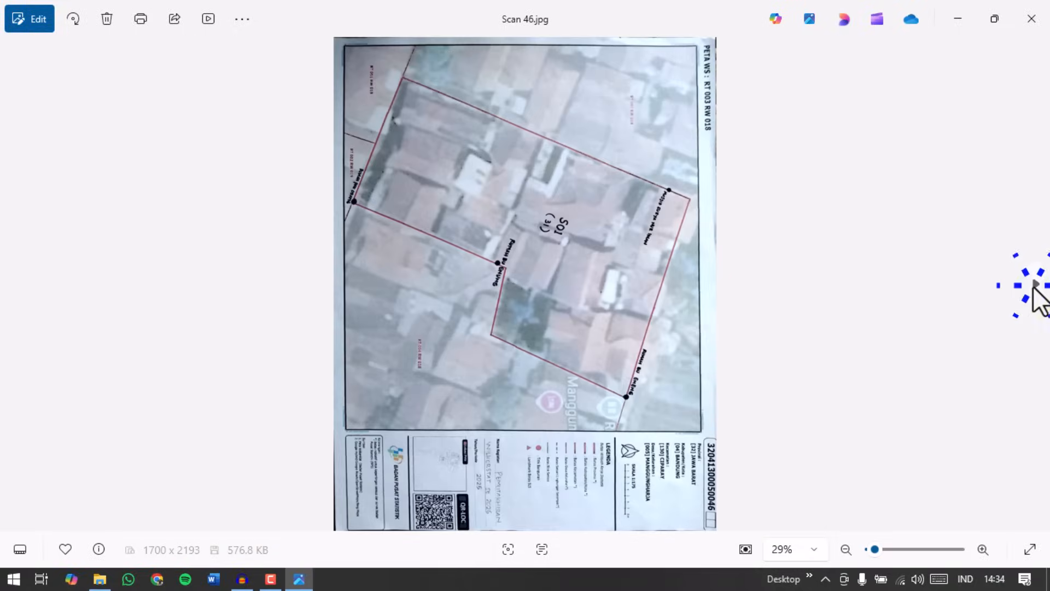
{"action": "left_click", "coordinate": [74, 21]}
{"action": "left_click", "coordinate": [74, 20]}
{"action": "left_click", "coordinate": [75, 20]}
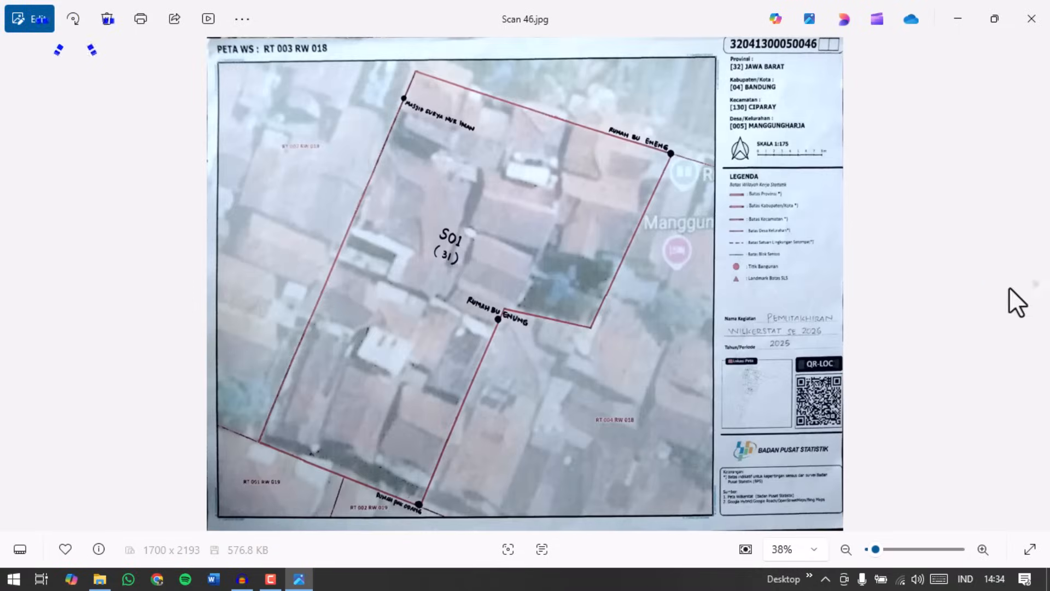
Go on to Scan 47.jpg, the RT 004 RW 018 map, and rotate it upright.
{"action": "left_click", "coordinate": [1035, 285]}
{"action": "left_click", "coordinate": [74, 21]}
{"action": "left_click", "coordinate": [74, 21]}
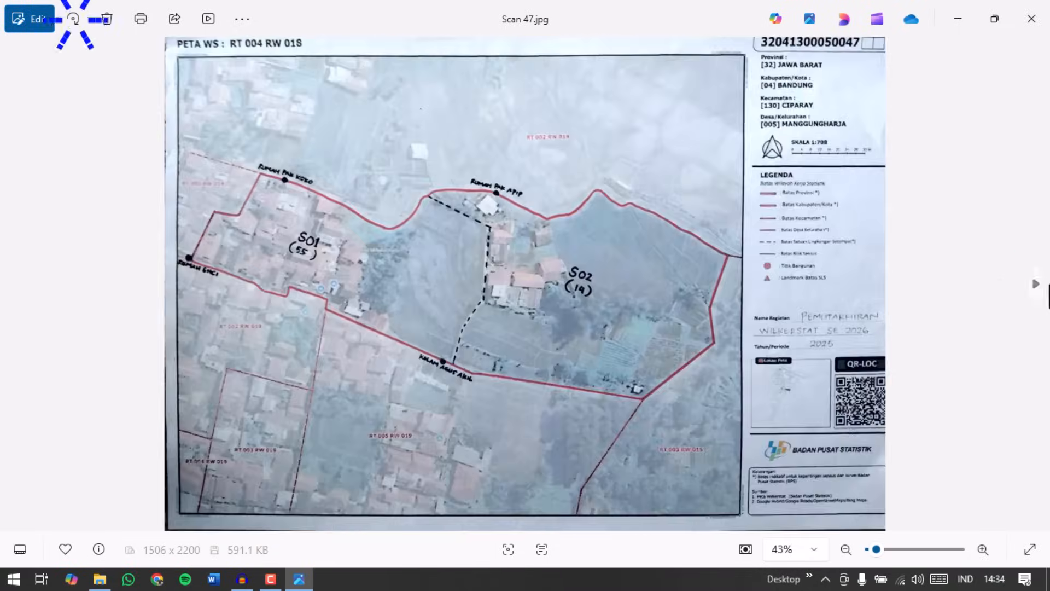
Go on to Scan 51.jpg, the RT 004 RW 019 map, and rotate it upright.
{"action": "left_click", "coordinate": [1036, 285]}
{"action": "left_click", "coordinate": [1035, 285]}
{"action": "left_click", "coordinate": [1035, 285]}
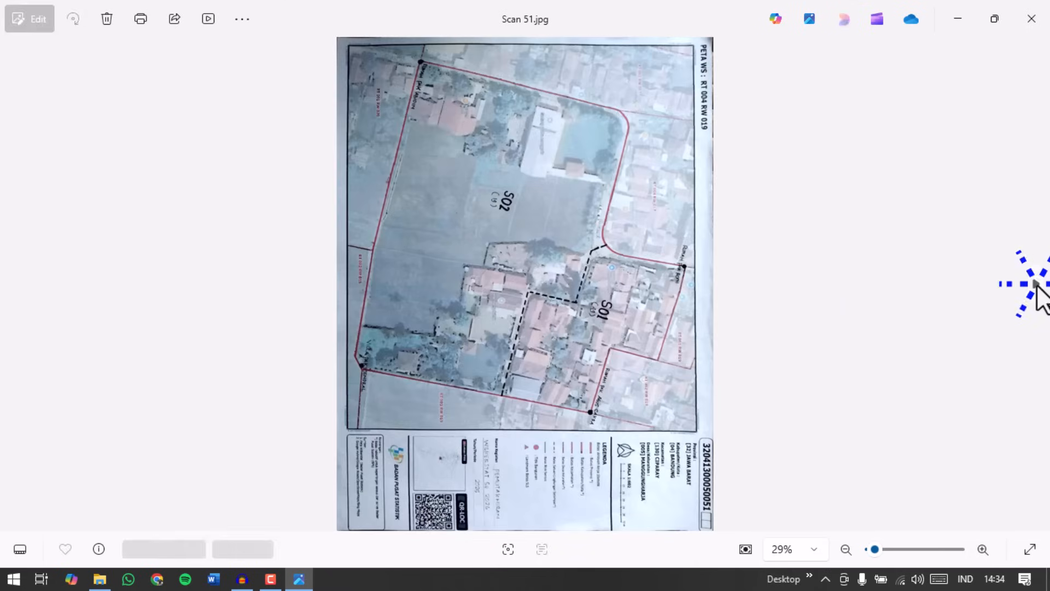
{"action": "left_click", "coordinate": [75, 21]}
{"action": "left_click", "coordinate": [75, 20]}
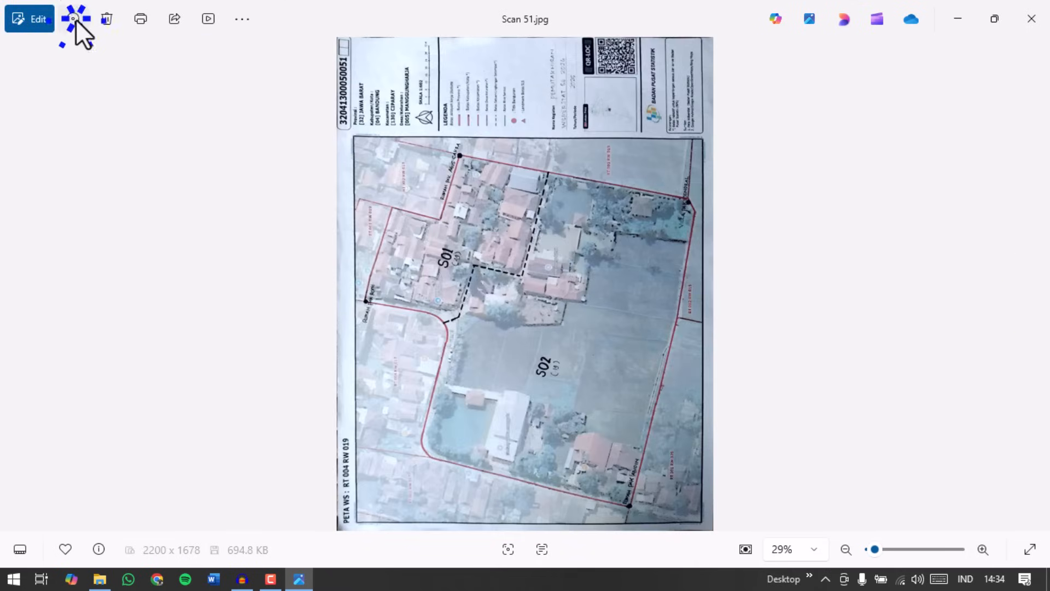
{"action": "left_click", "coordinate": [74, 20]}
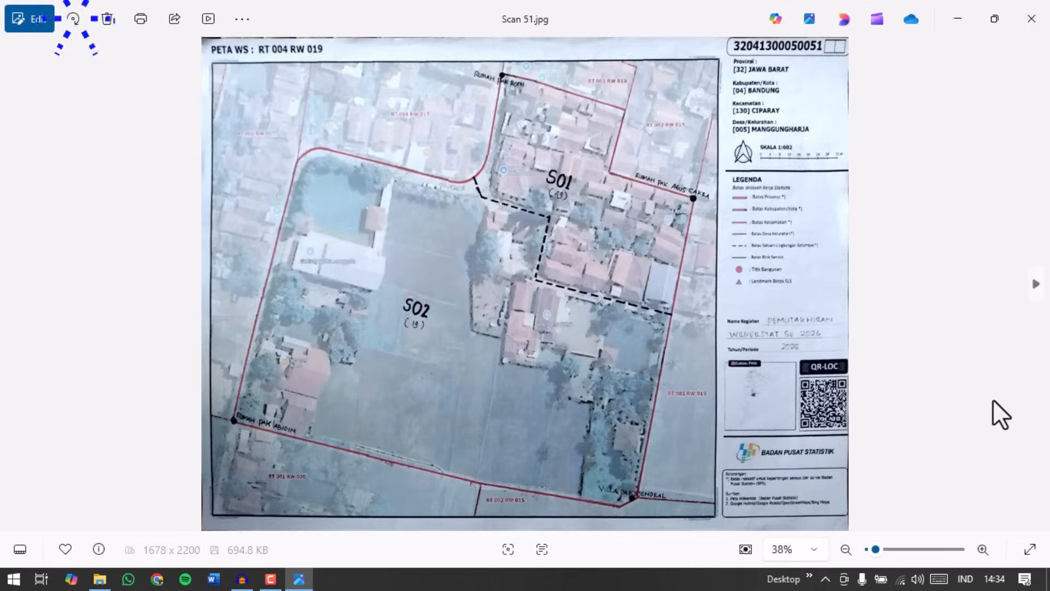
Check the map codes of the remaining scans through Scan 62.jpg, rechecking from Scan 55.jpg, and close the photo viewer.
{"action": "left_click", "coordinate": [1036, 284]}
{"action": "left_click", "coordinate": [1035, 285]}
{"action": "left_click", "coordinate": [1036, 284]}
{"action": "left_click", "coordinate": [1036, 285]}
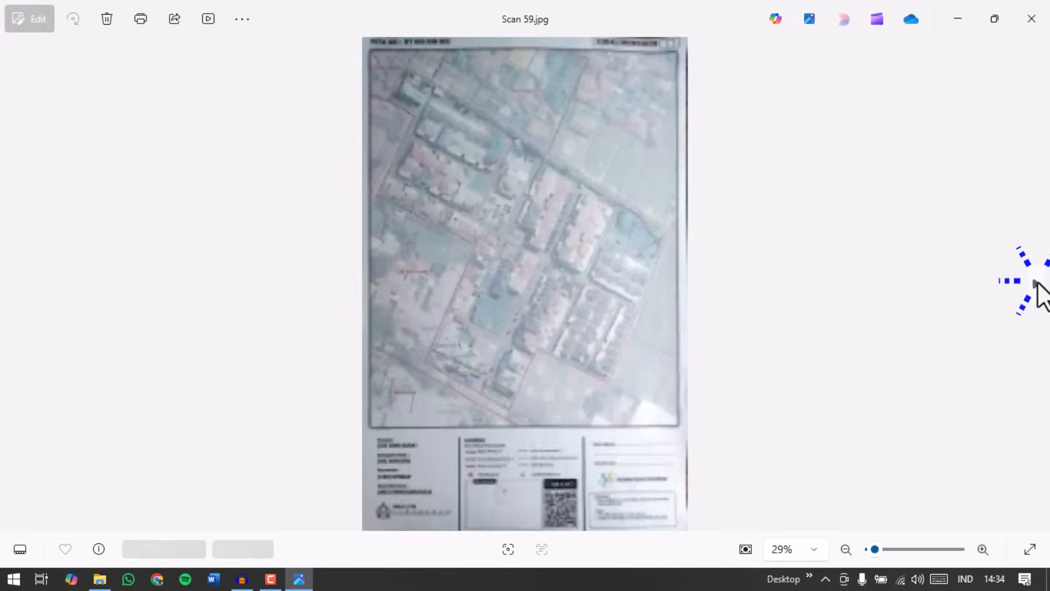
{"action": "left_click", "coordinate": [1036, 284]}
{"action": "left_click", "coordinate": [15, 285]}
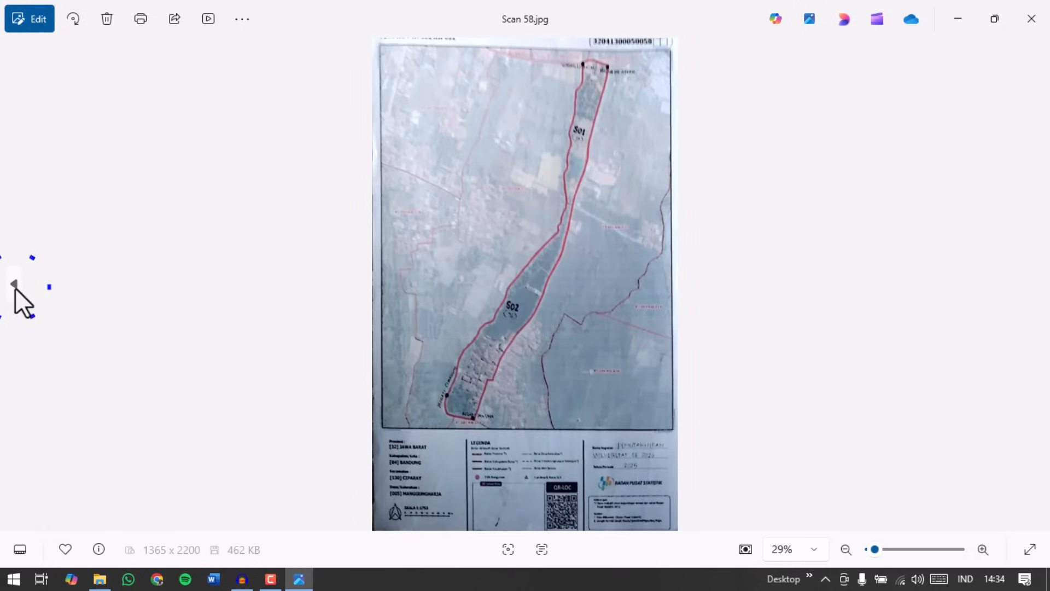
{"action": "left_click", "coordinate": [15, 285]}
{"action": "left_click", "coordinate": [14, 285]}
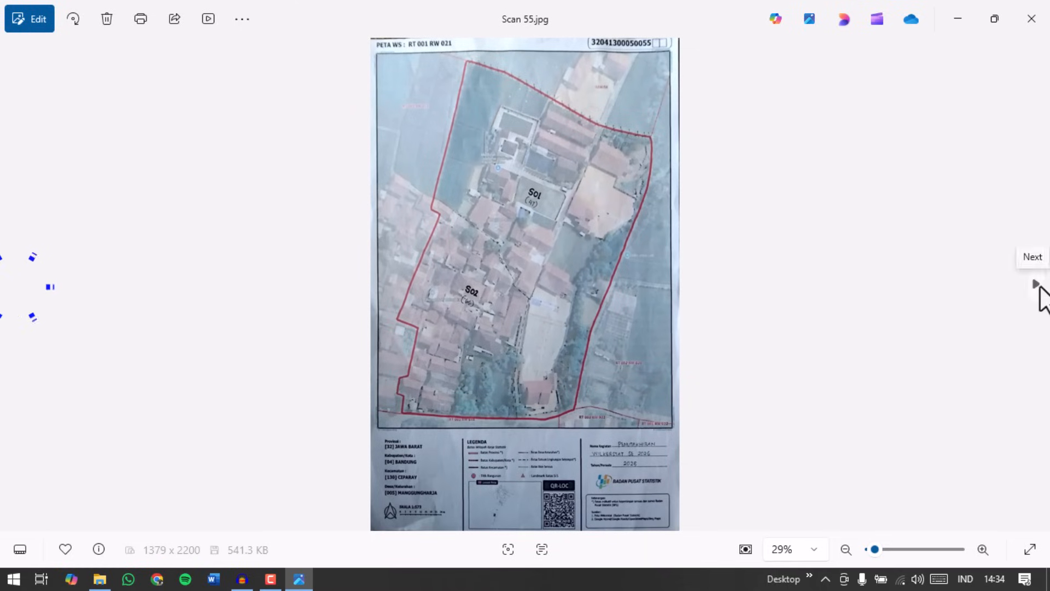
{"action": "left_click", "coordinate": [1035, 284]}
{"action": "left_click", "coordinate": [1036, 284]}
{"action": "left_click", "coordinate": [1036, 284]}
{"action": "left_click", "coordinate": [1036, 285]}
{"action": "left_click", "coordinate": [1036, 285]}
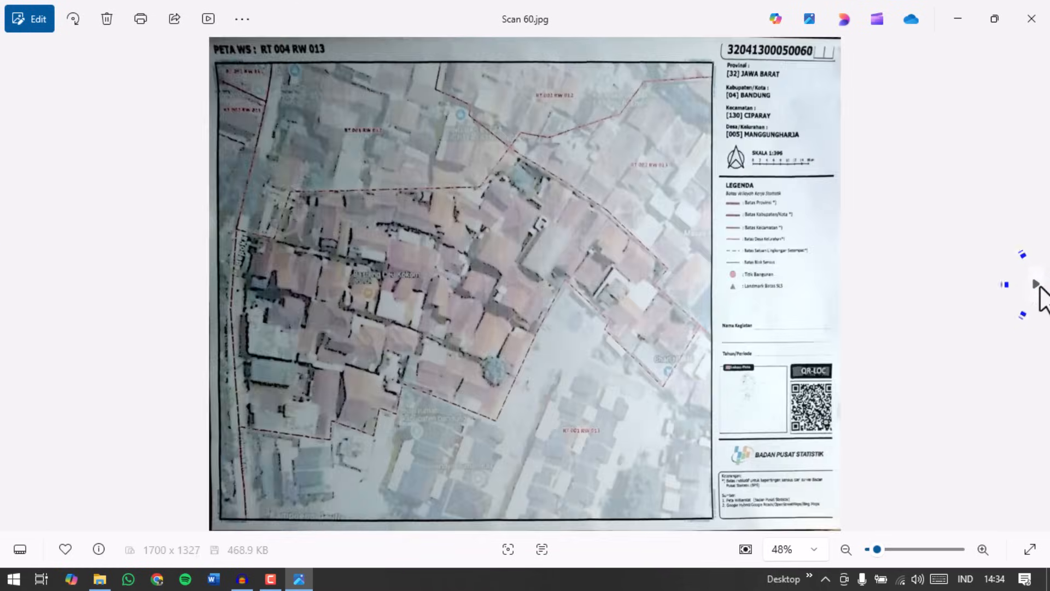
{"action": "left_click", "coordinate": [1036, 284]}
{"action": "left_click", "coordinate": [1036, 284]}
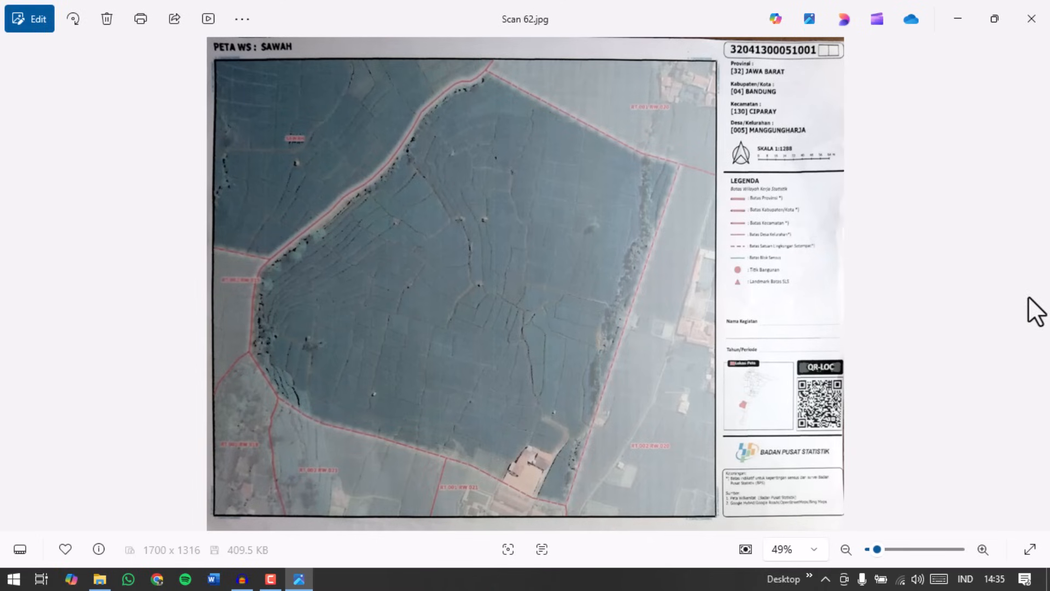
{"action": "left_click", "coordinate": [1032, 18]}
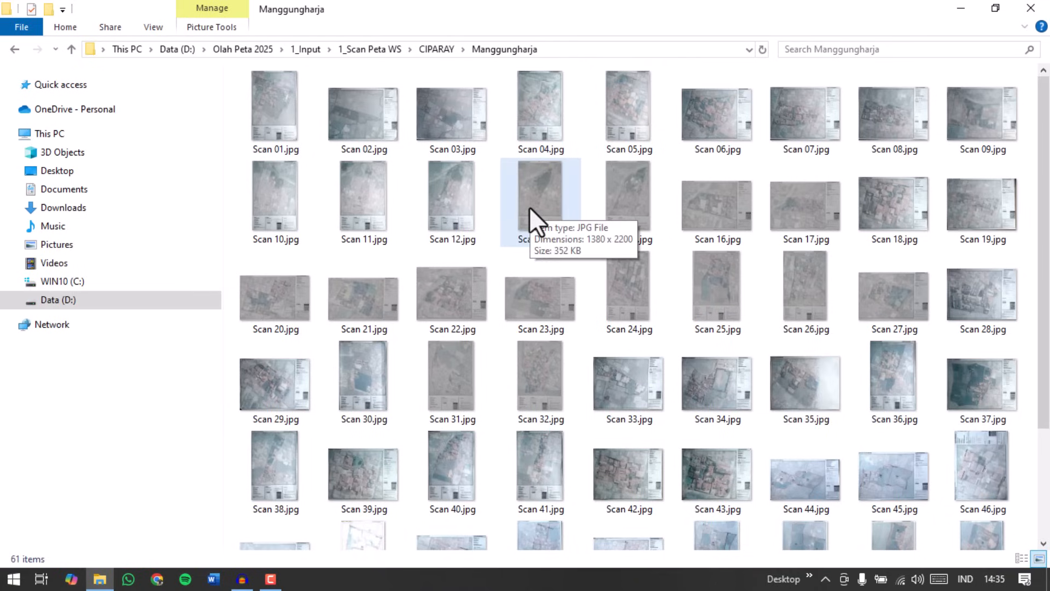
Examine the file numbering between Scan 12.jpg and Scan 14.jpg in the Manggungharja folder.
{"action": "left_click", "coordinate": [450, 202]}
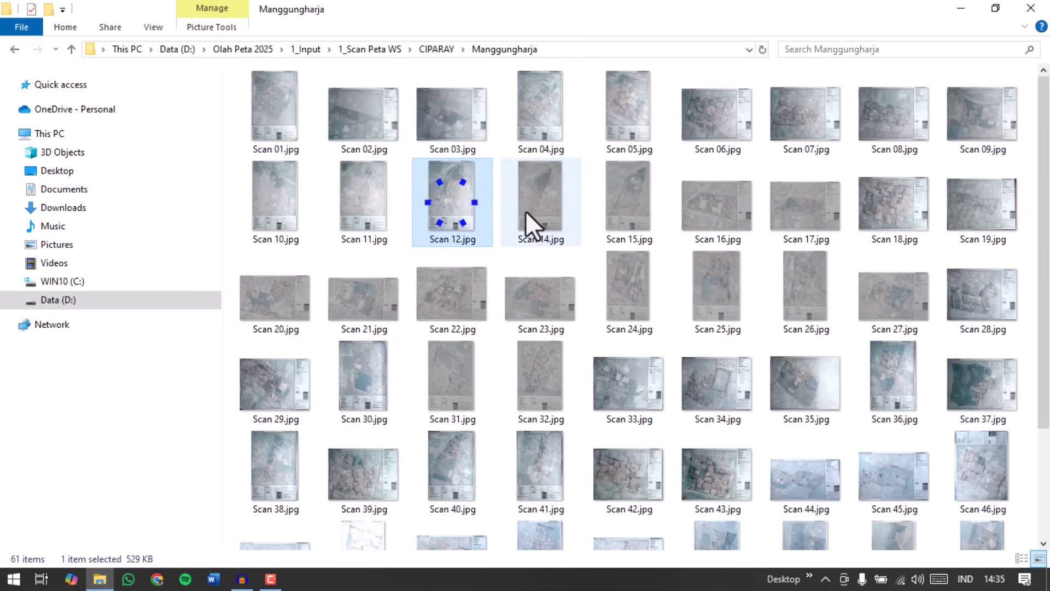
{"action": "left_click", "coordinate": [522, 212]}
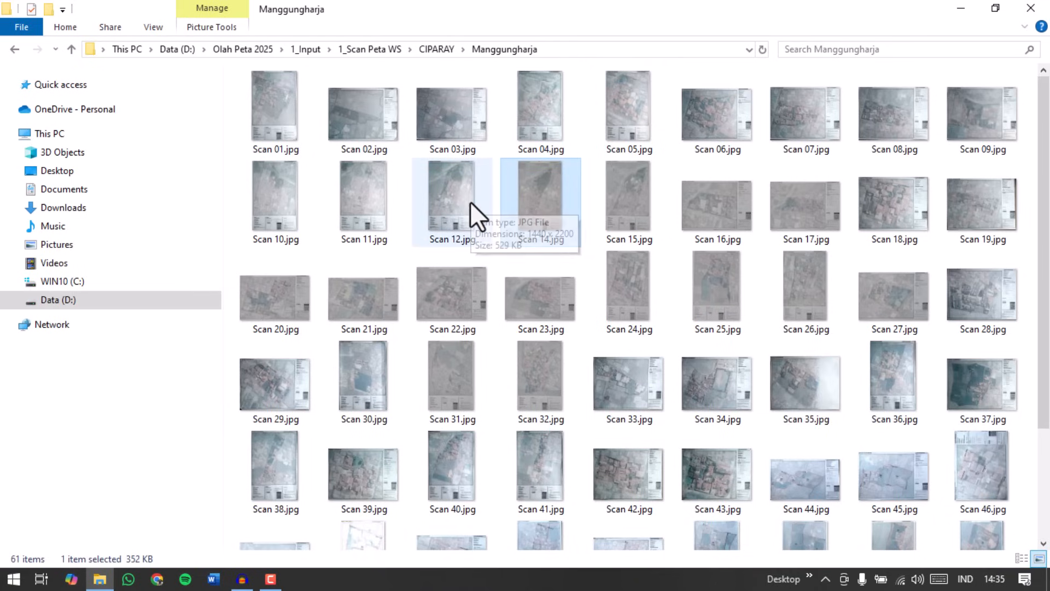
{"action": "left_click", "coordinate": [471, 201]}
{"action": "left_click", "coordinate": [537, 208]}
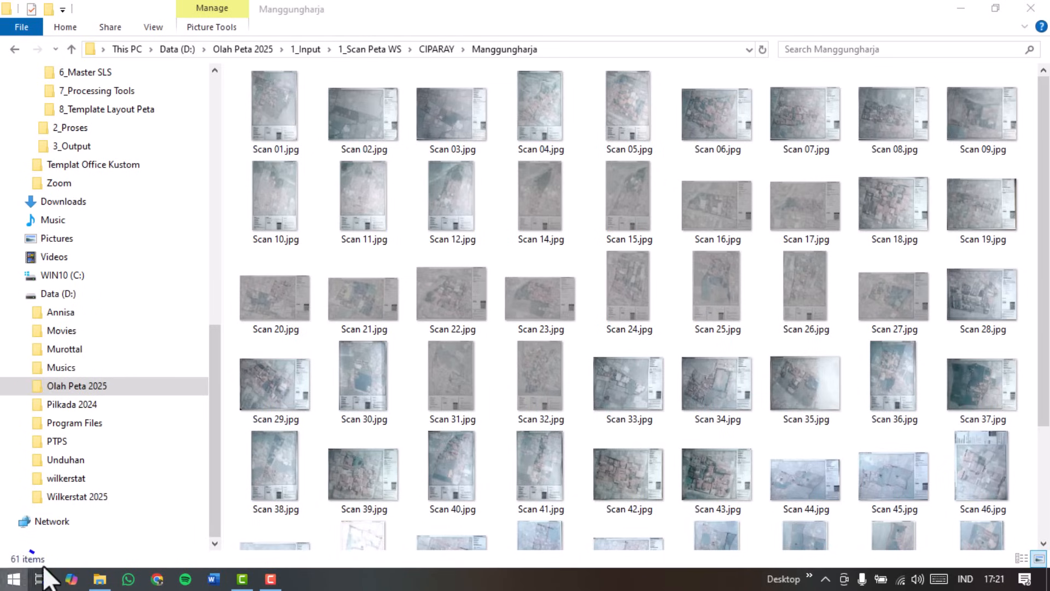
Launch Bulk Rename Utility and open the folder 1_Input\1_Scan Peta WS\030 CIMAUNG\001 CIKALONG, widening the folder tree to read its names.
{"action": "left_click", "coordinate": [13, 579]}
{"action": "left_click", "coordinate": [428, 268]}
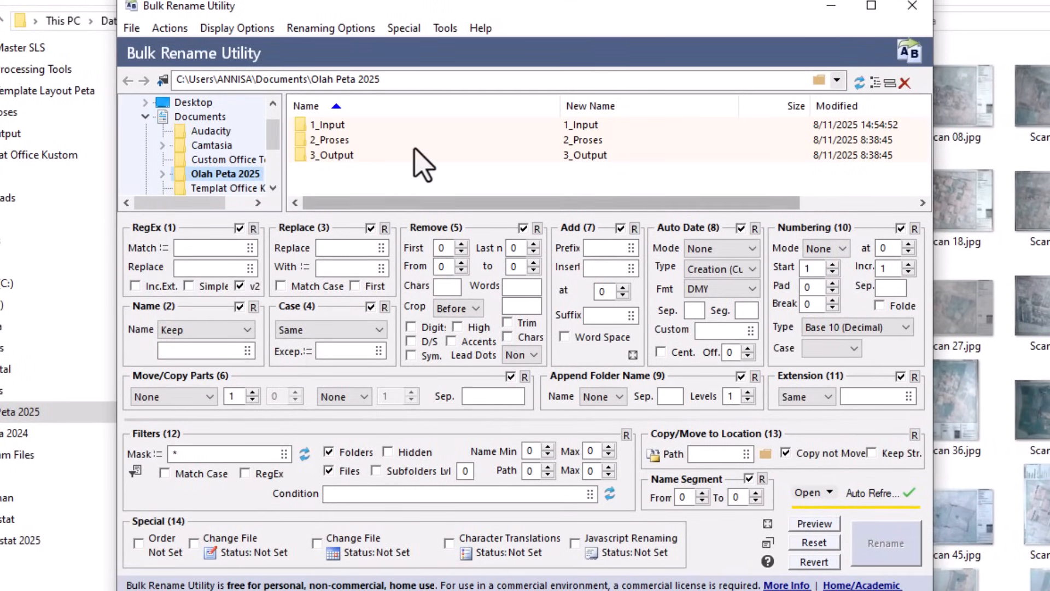
{"action": "left_click", "coordinate": [162, 174]}
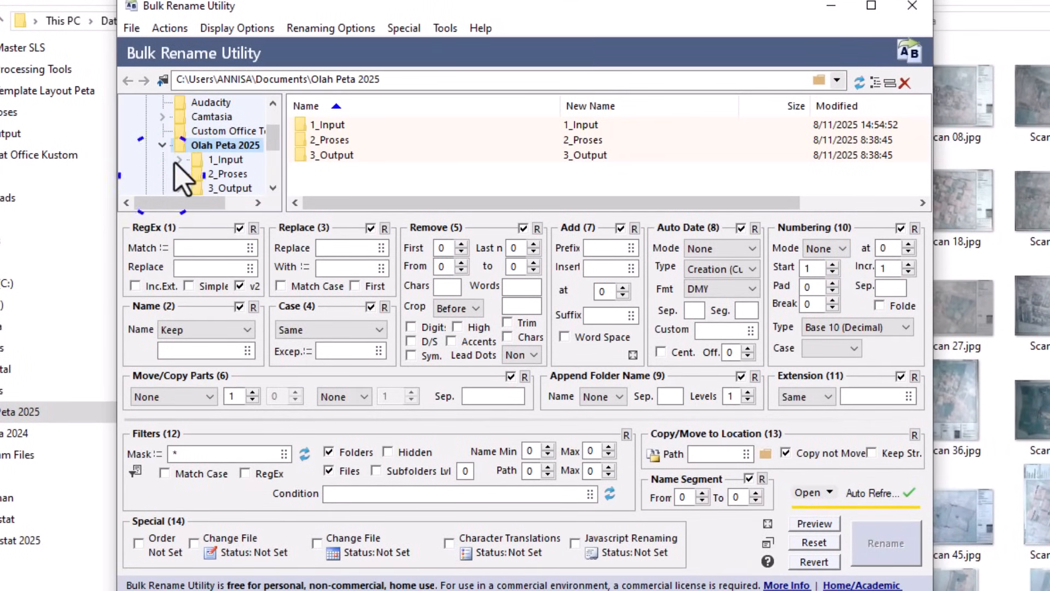
{"action": "left_click", "coordinate": [179, 160]}
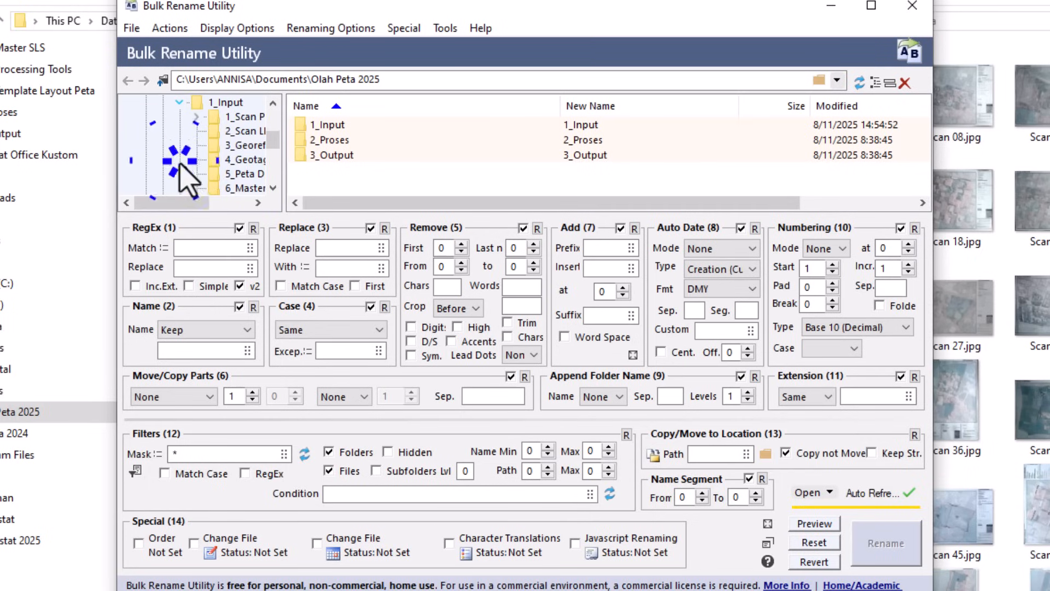
{"action": "left_click", "coordinate": [196, 117]}
{"action": "left_click", "coordinate": [214, 131]}
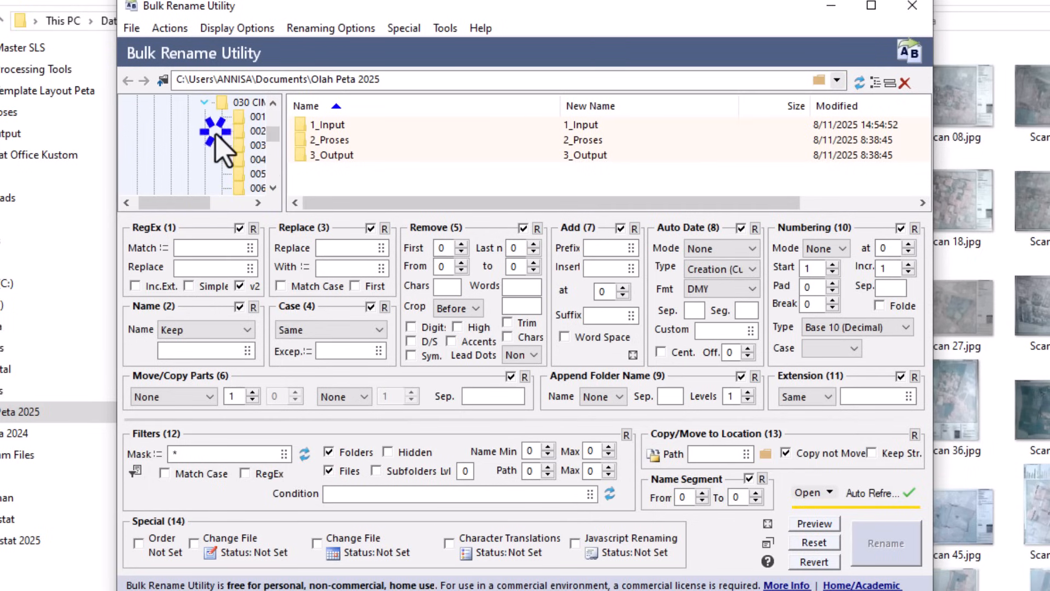
{"action": "left_click_drag", "start_coordinate": [304, 147], "coordinate": [363, 147]}
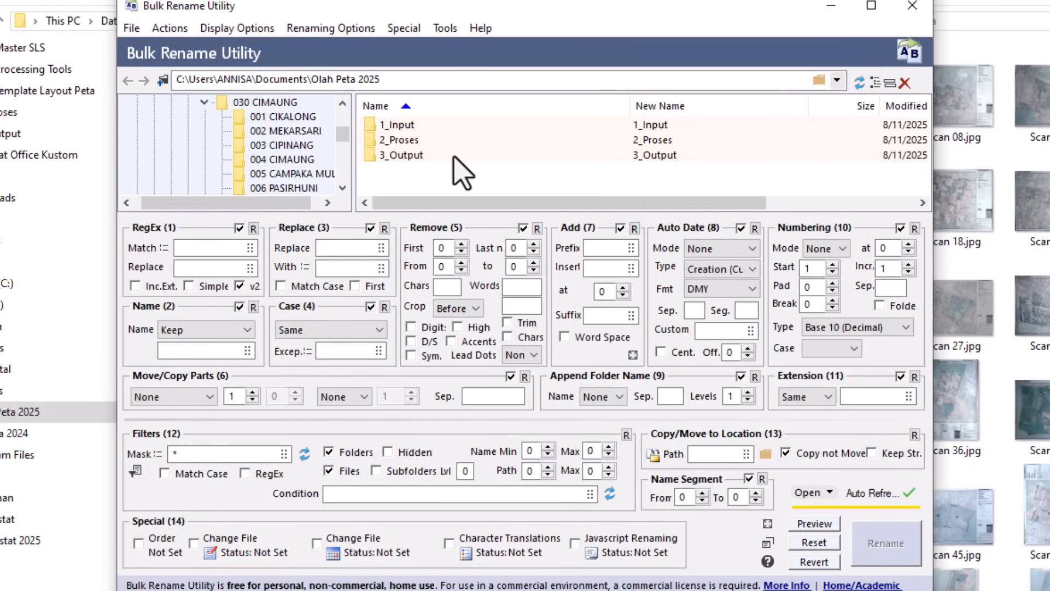
{"action": "left_click", "coordinate": [294, 120]}
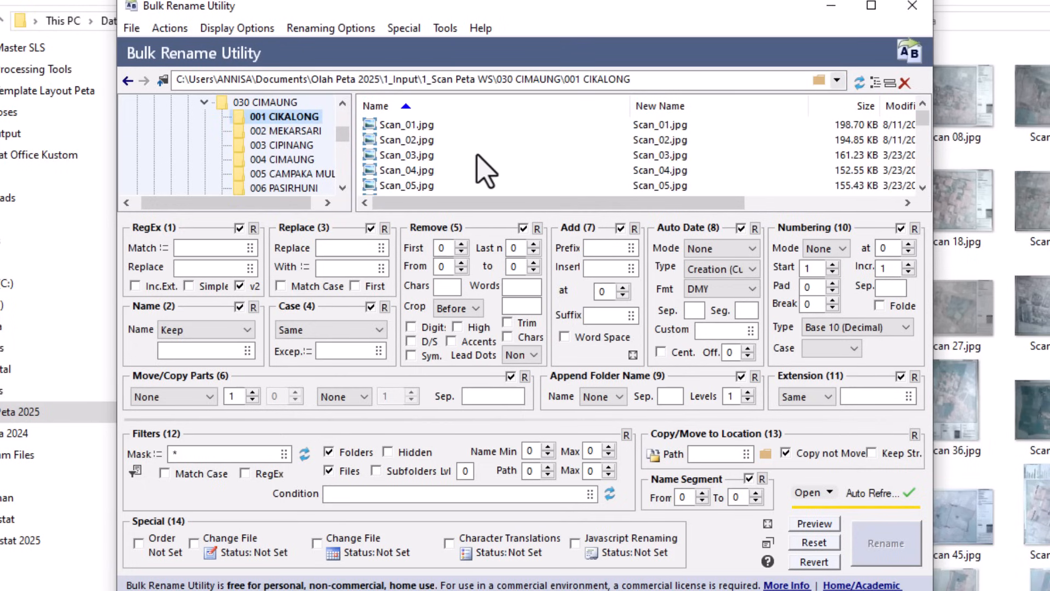
Select all scans in the 001 CIKALONG folder and copy their file names with extensions to the clipboard.
{"action": "left_click", "coordinate": [422, 130]}
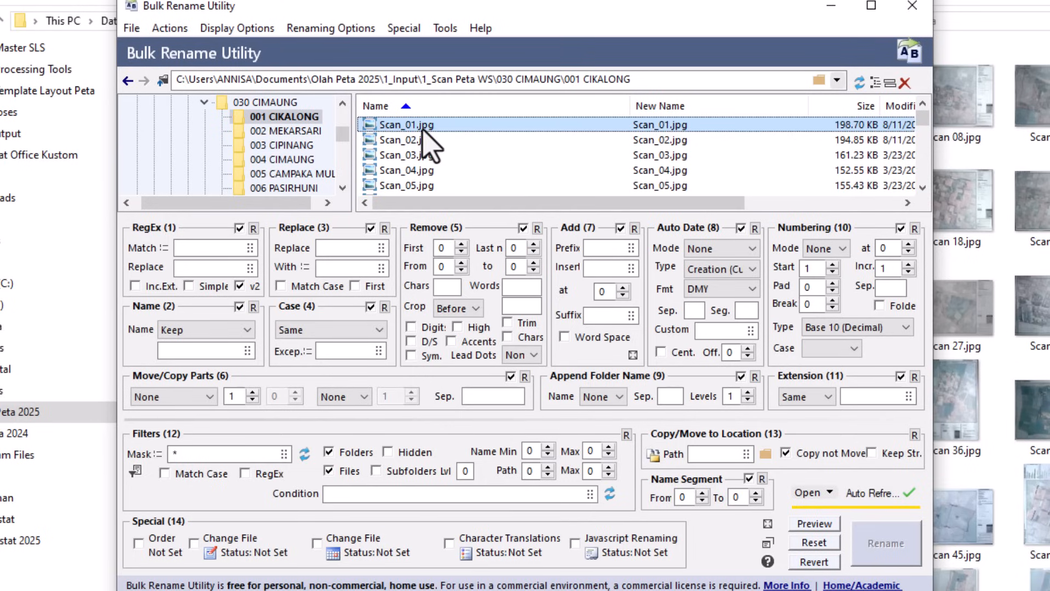
{"action": "key", "text": "ctrl+a"}
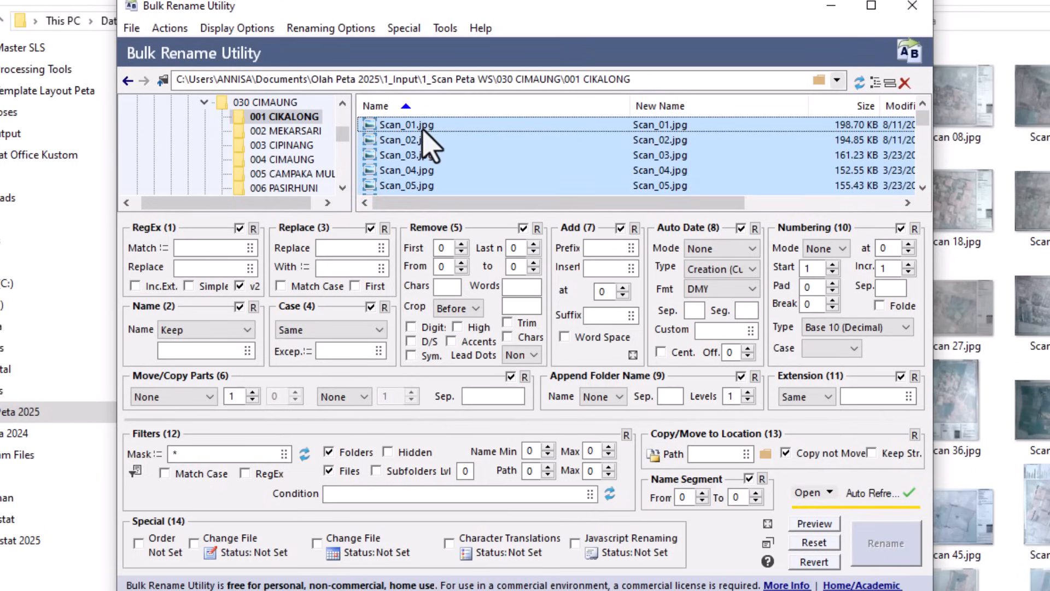
{"action": "left_click", "coordinate": [417, 146]}
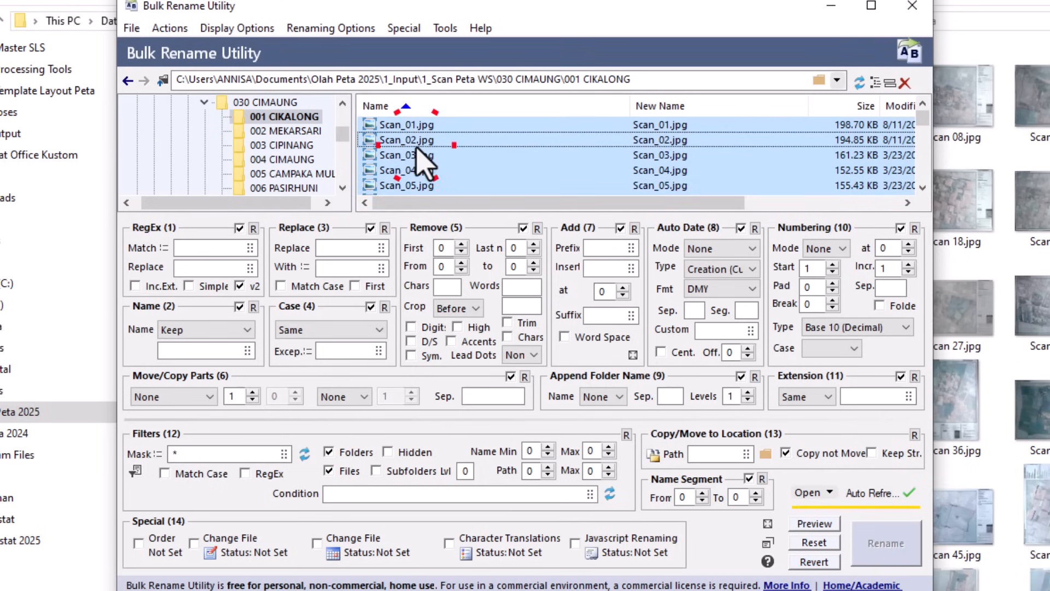
{"action": "right_click", "coordinate": [418, 148]}
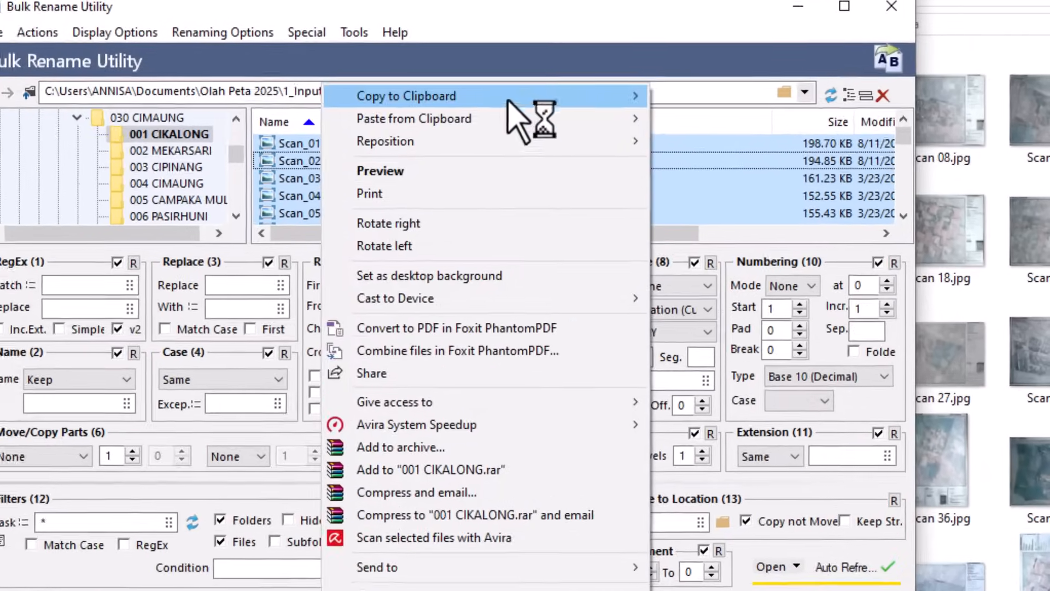
{"action": "mouse_move", "coordinate": [564, 91]}
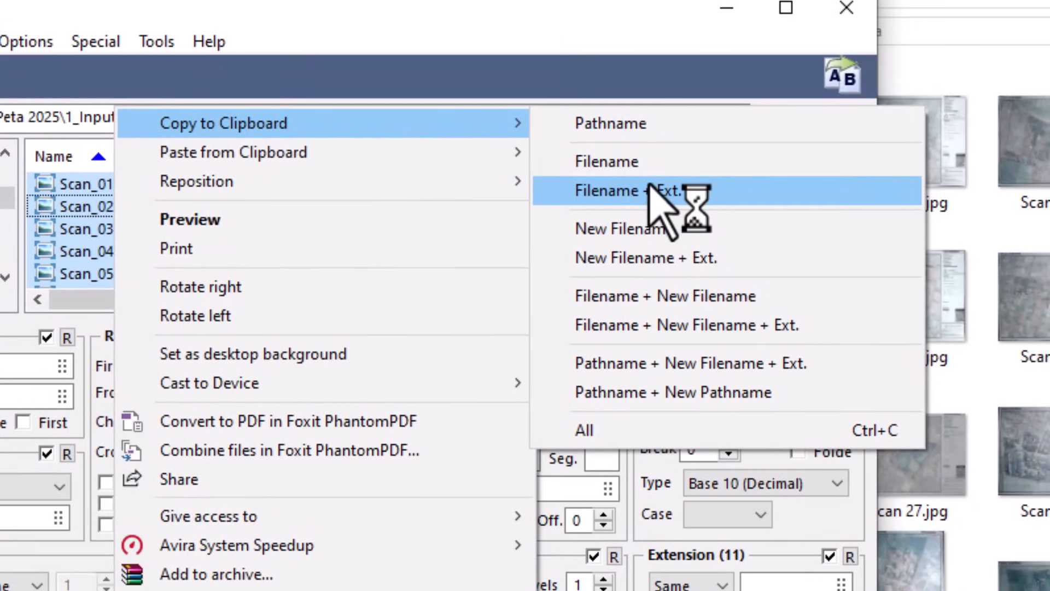
{"action": "left_click", "coordinate": [629, 190]}
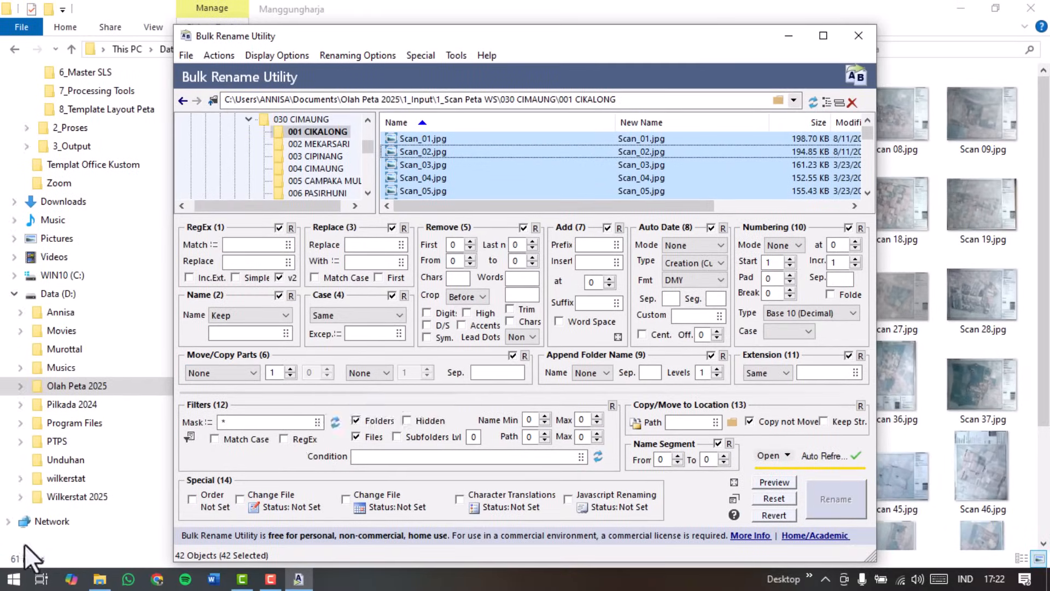
Switch to Excel and create a new blank workbook.
{"action": "left_click", "coordinate": [20, 584]}
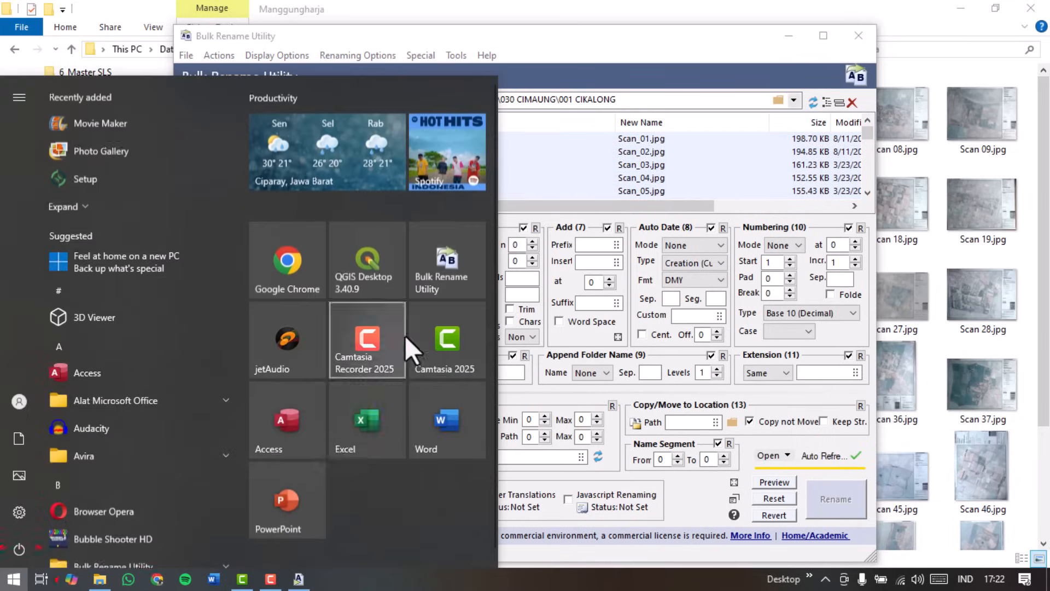
{"action": "left_click", "coordinate": [365, 422]}
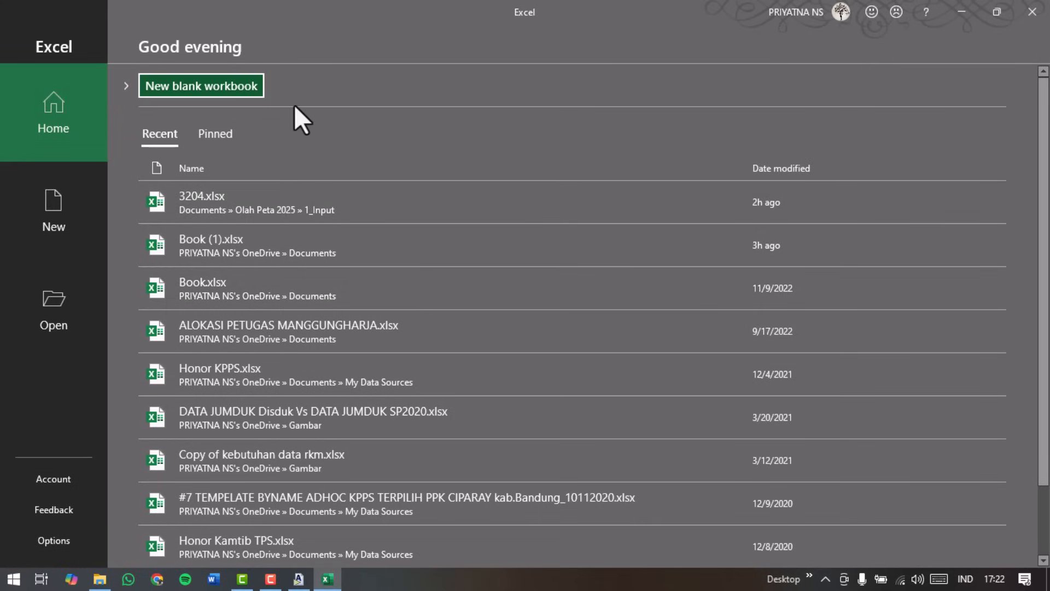
{"action": "left_click", "coordinate": [179, 91]}
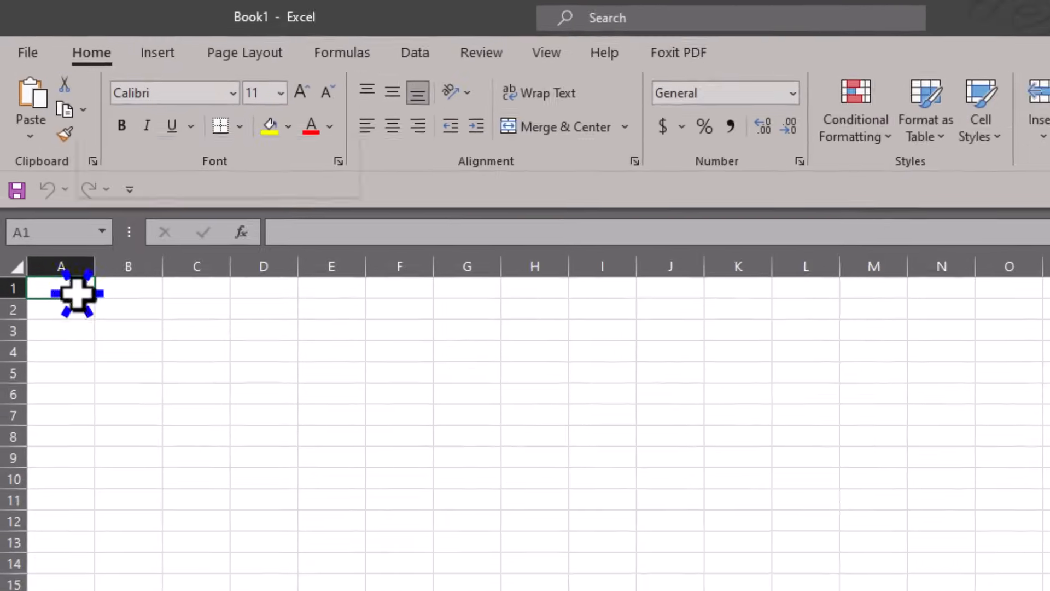
Paste the copied scan file names into column A starting at cell A1 and fit the column width to the names.
{"action": "right_click", "coordinate": [55, 213]}
{"action": "left_click", "coordinate": [145, 360]}
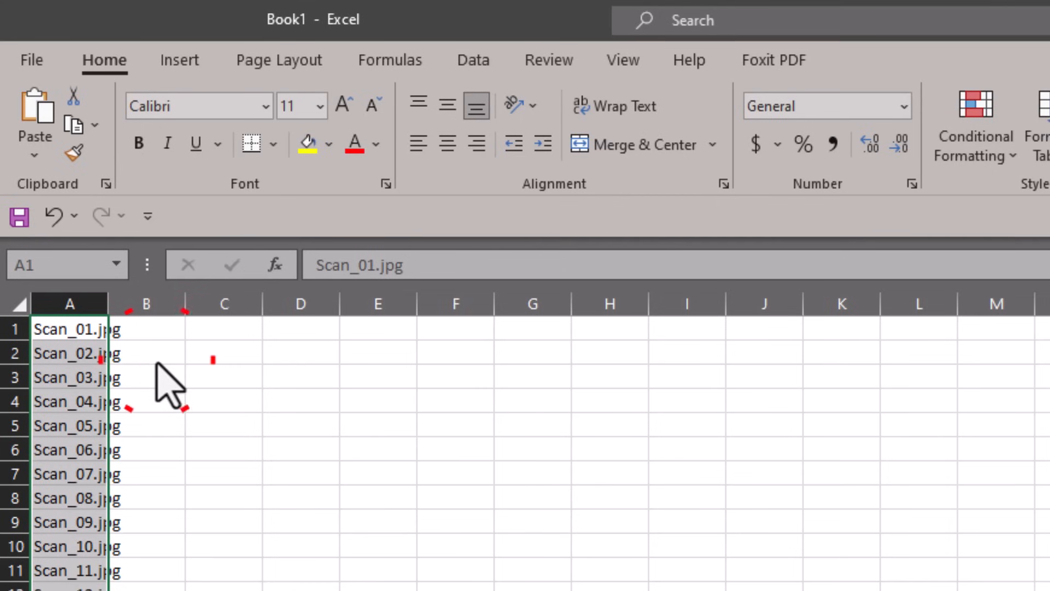
{"action": "double_click", "coordinate": [108, 303]}
{"action": "left_click", "coordinate": [182, 334]}
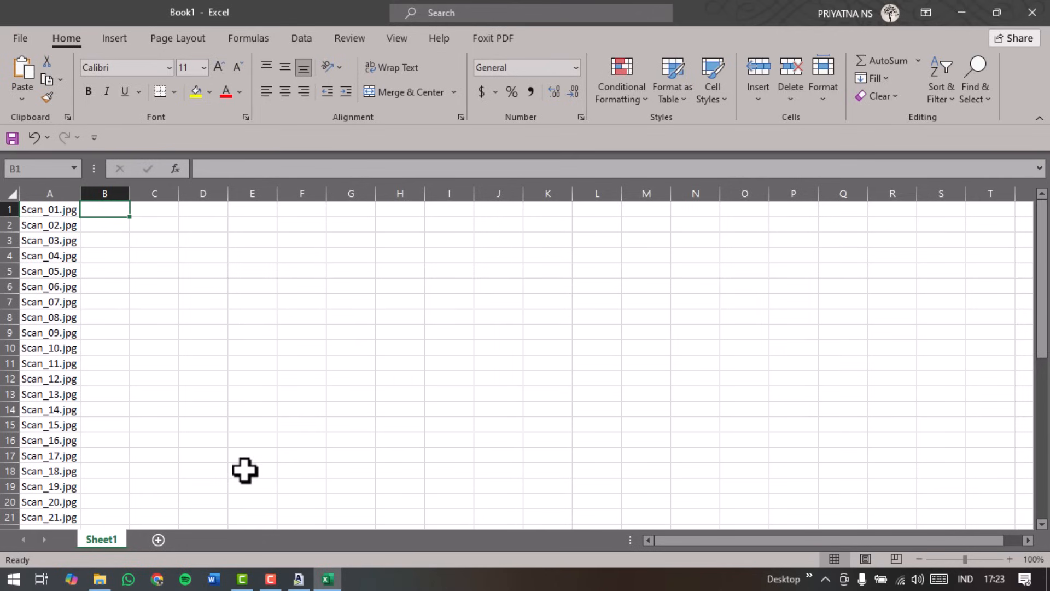
Launch QGIS Desktop 3.40.9, and in File Explorer open the folder Documents\Olah Peta 2025\1_Input\5_Peta Digital SLS.
{"action": "left_click", "coordinate": [11, 583]}
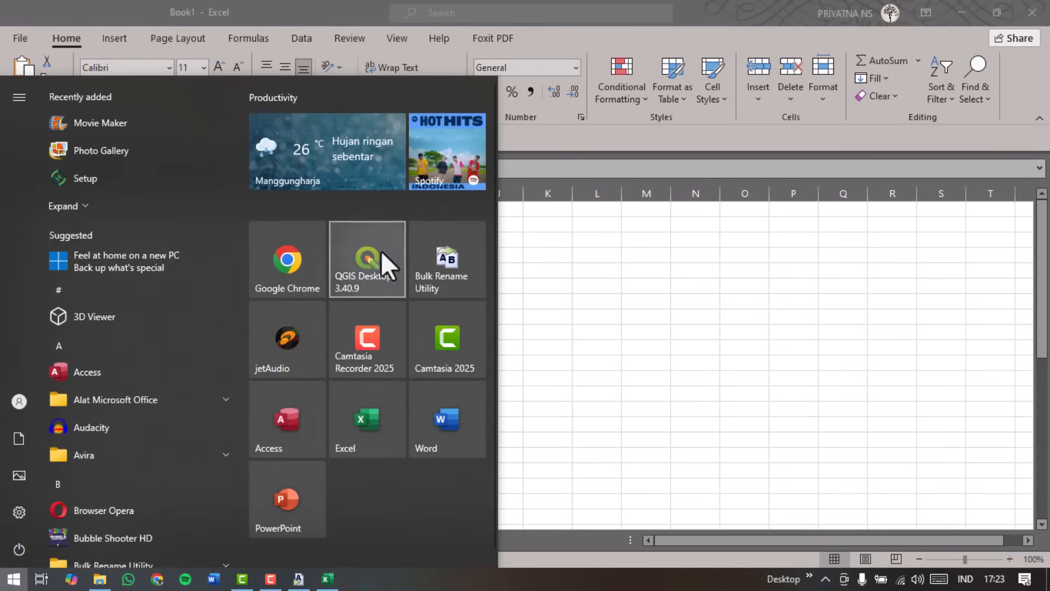
{"action": "left_click", "coordinate": [366, 261]}
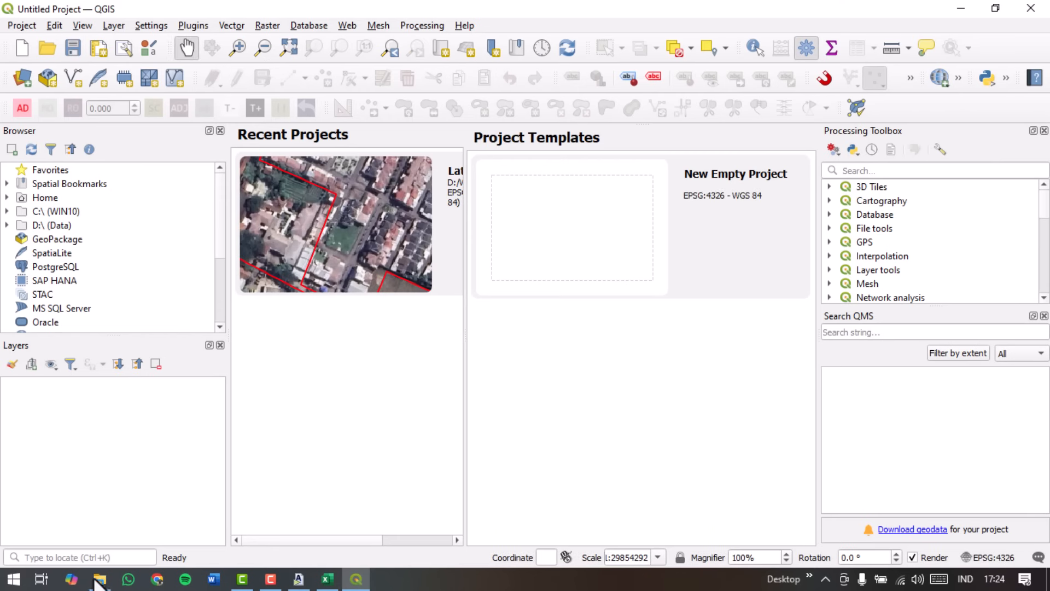
{"action": "left_click", "coordinate": [100, 580]}
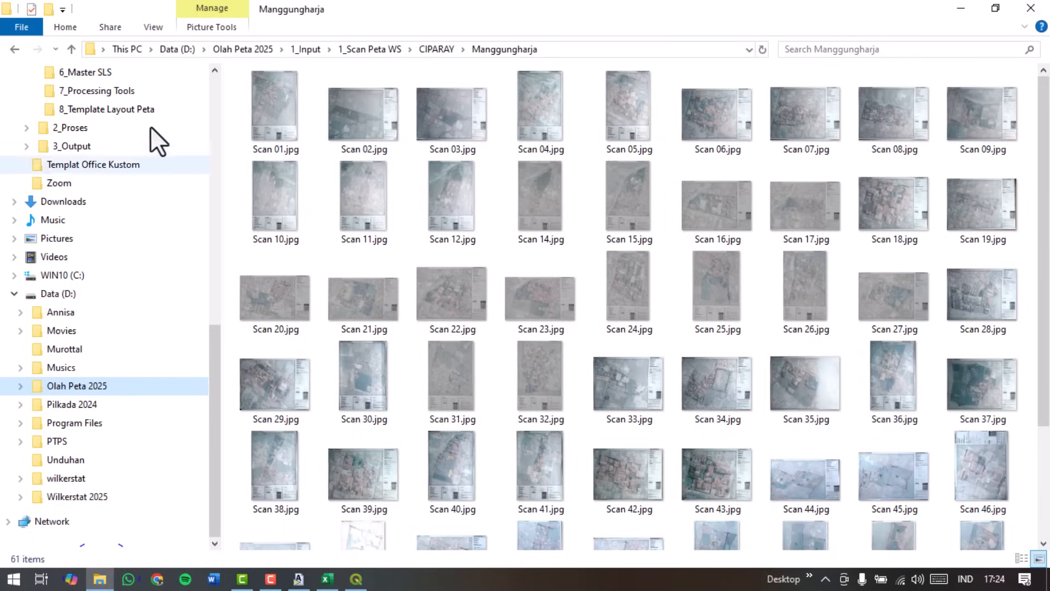
{"action": "scroll", "coordinate": [135, 128], "scroll_direction": "up", "scroll_amount": 6}
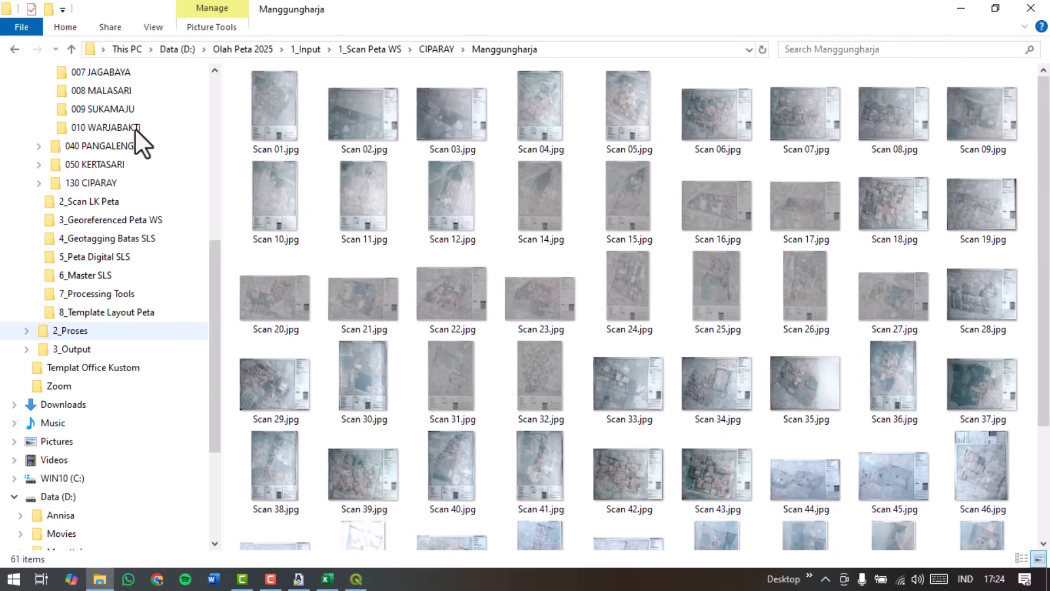
{"action": "scroll", "coordinate": [135, 128], "scroll_direction": "up", "scroll_amount": 2}
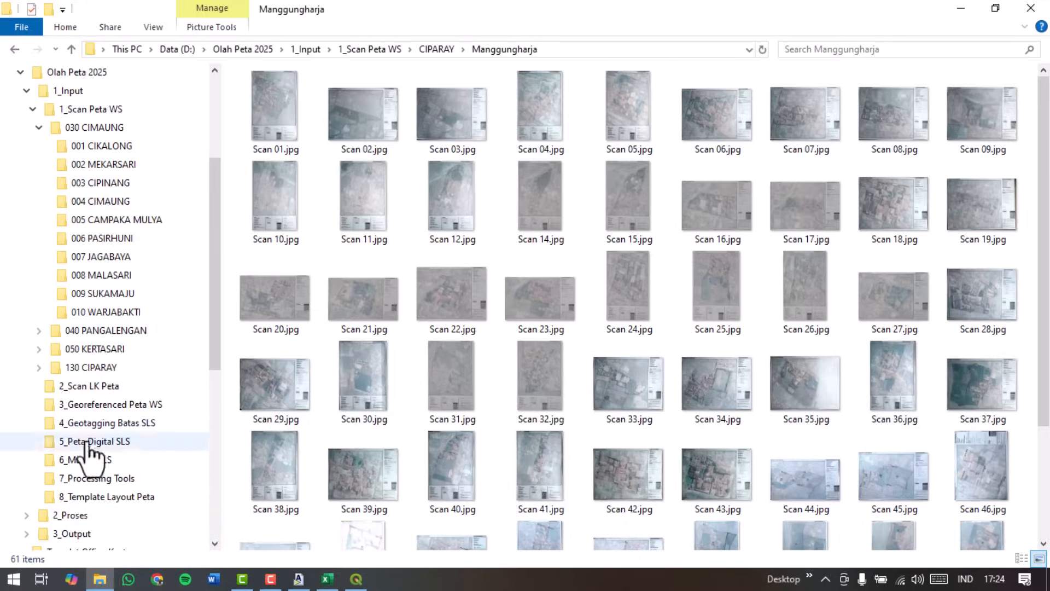
{"action": "left_click", "coordinate": [100, 460]}
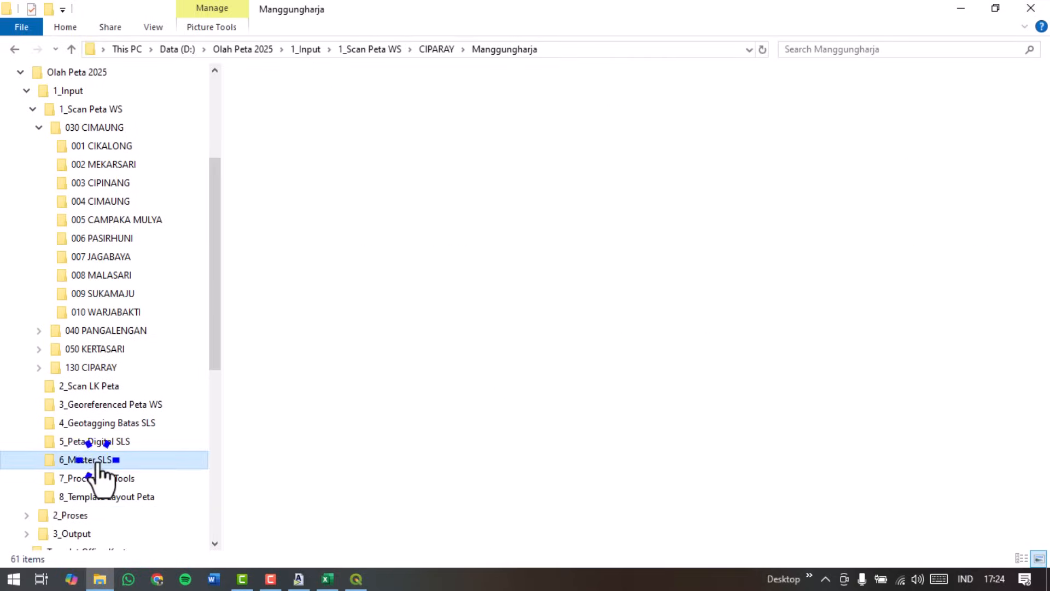
{"action": "left_click", "coordinate": [38, 125]}
{"action": "left_click", "coordinate": [32, 112]}
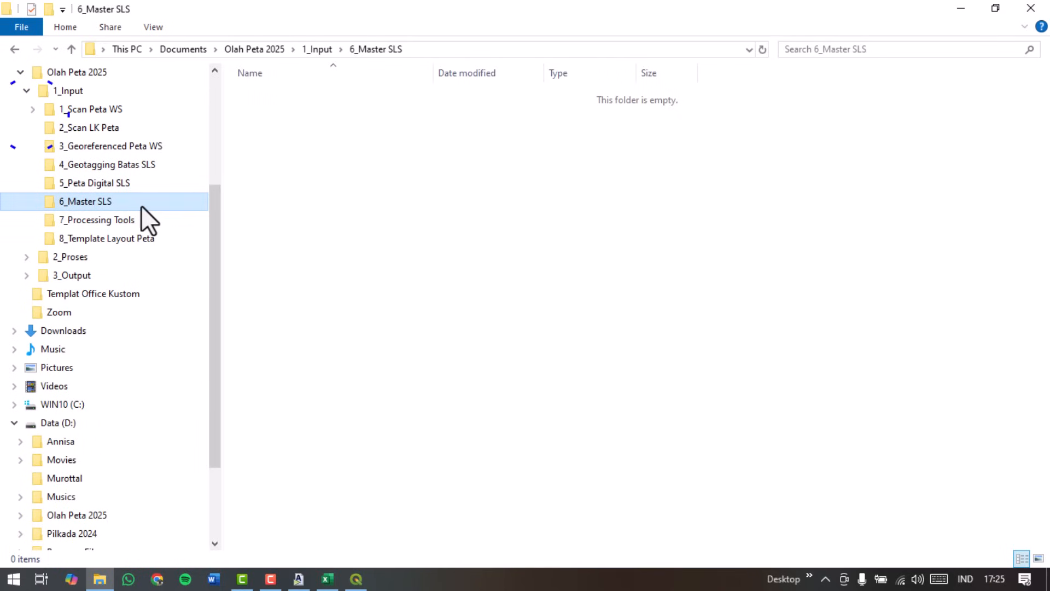
{"action": "left_click", "coordinate": [130, 185]}
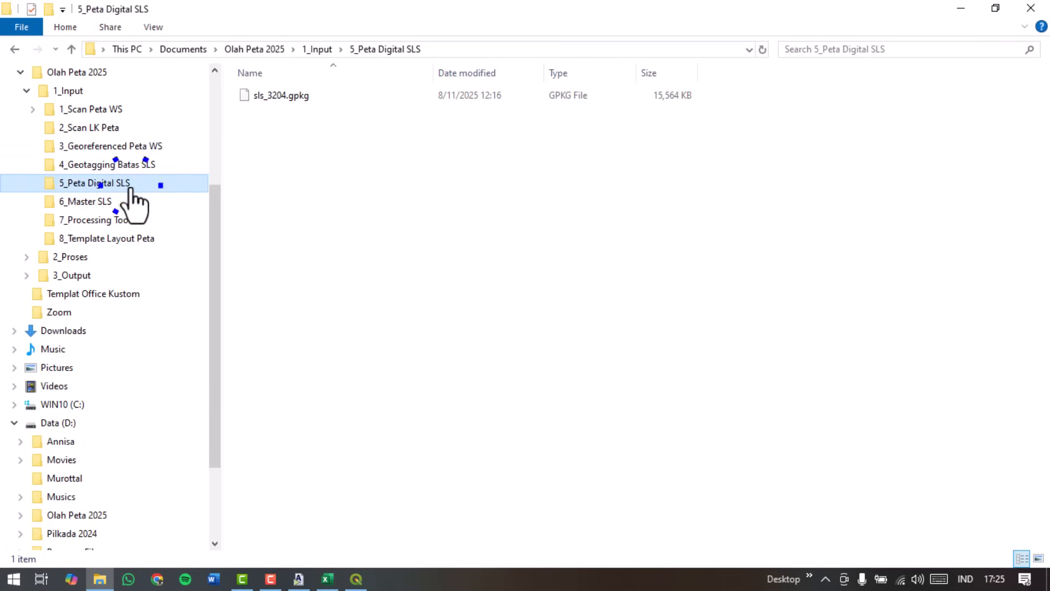
Add sls_3204.gpkg from the 5_Peta Digital SLS folder to the QGIS project as a layer and bring QGIS to the front.
{"action": "left_click", "coordinate": [985, 8]}
{"action": "left_click", "coordinate": [378, 195]}
{"action": "left_click_drag", "start_coordinate": [378, 195], "coordinate": [27, 460]}
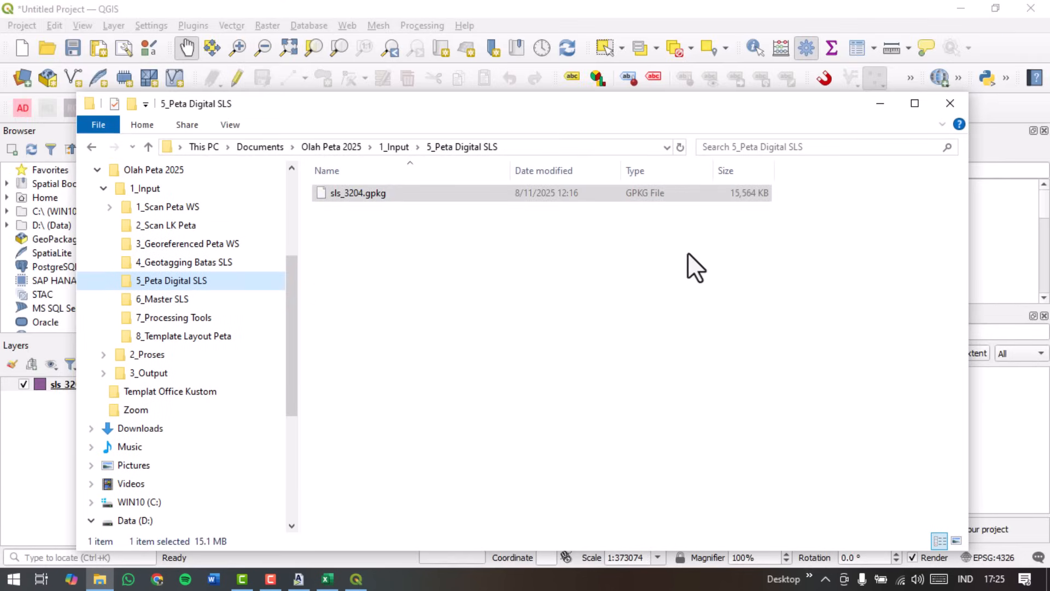
{"action": "left_click", "coordinate": [671, 15]}
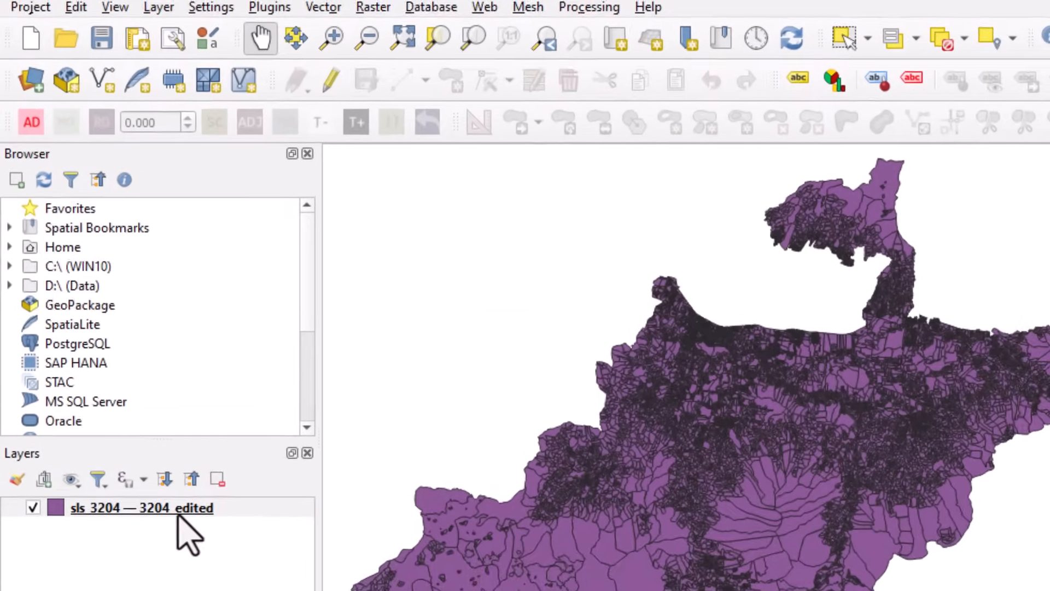
Export the sls_3204 layer as an MS Office Open XML spreadsheet [XLSX] named Attr 3204 in the Olah Peta 2025\1_Input folder.
{"action": "right_click", "coordinate": [127, 385]}
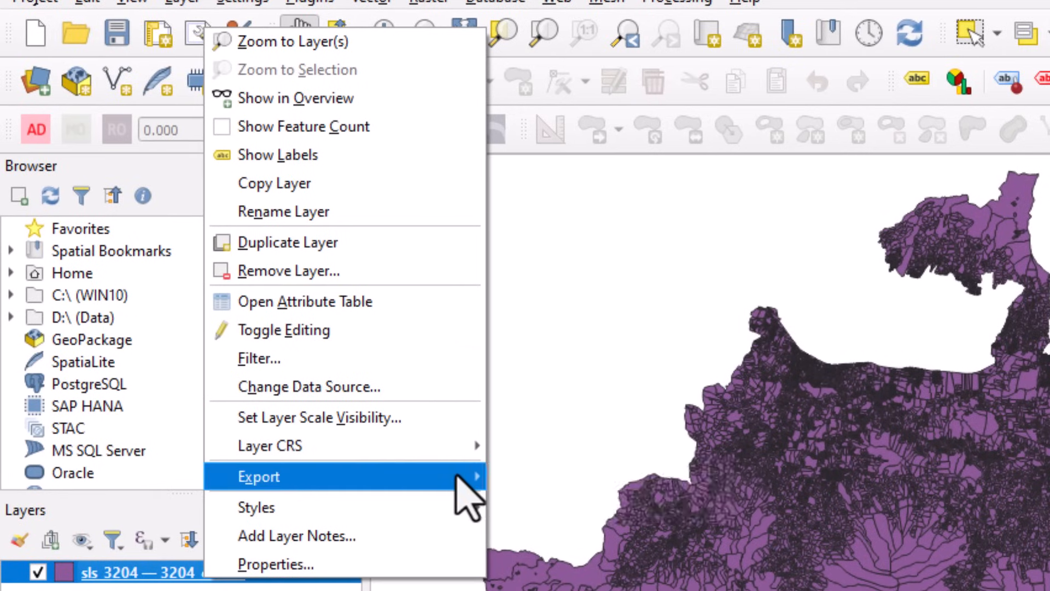
{"action": "mouse_move", "coordinate": [471, 477]}
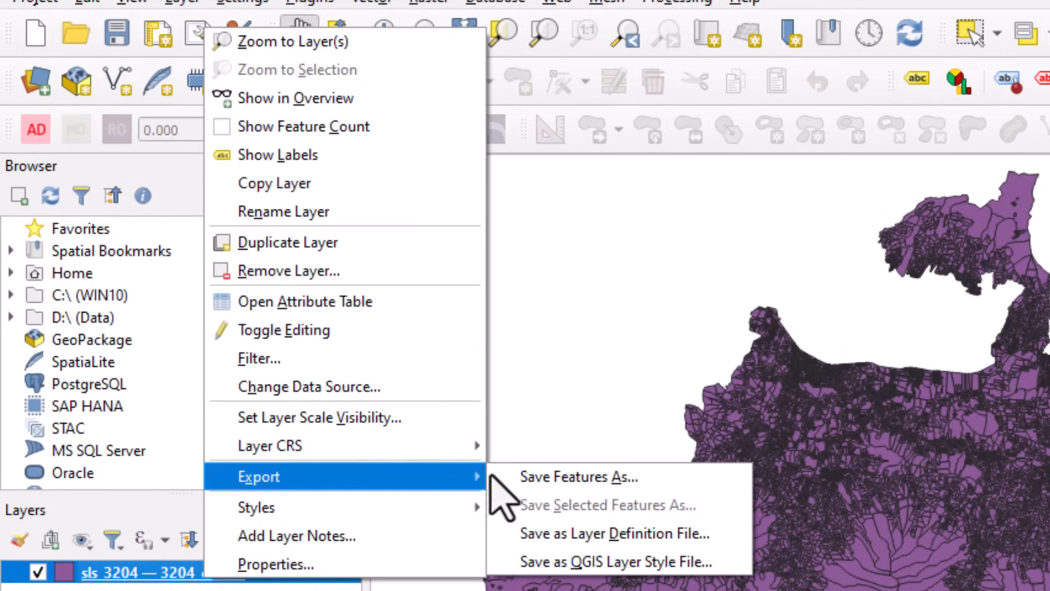
{"action": "left_click", "coordinate": [539, 476]}
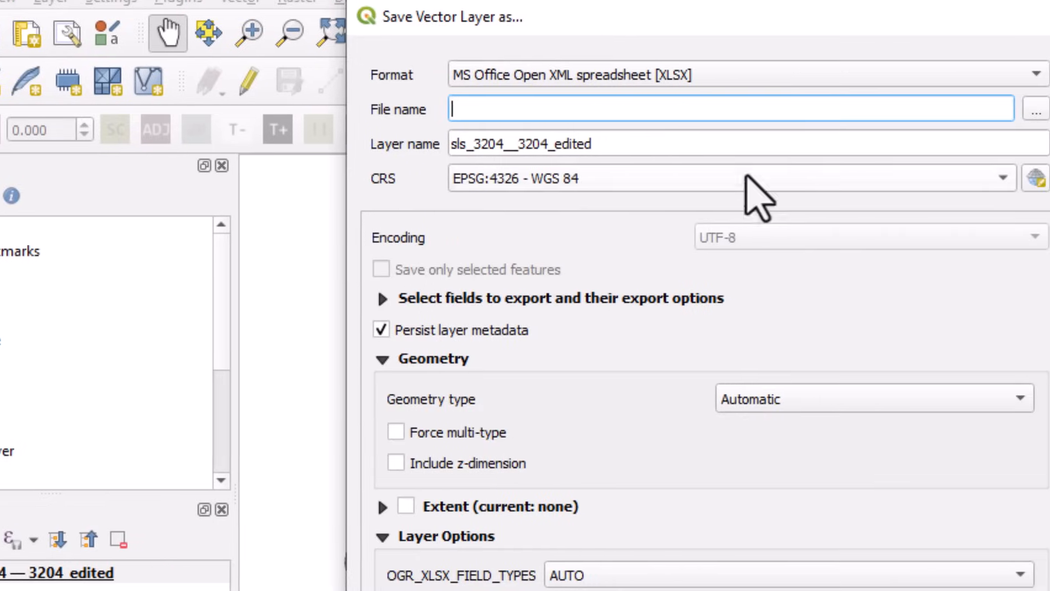
{"action": "left_click", "coordinate": [690, 74]}
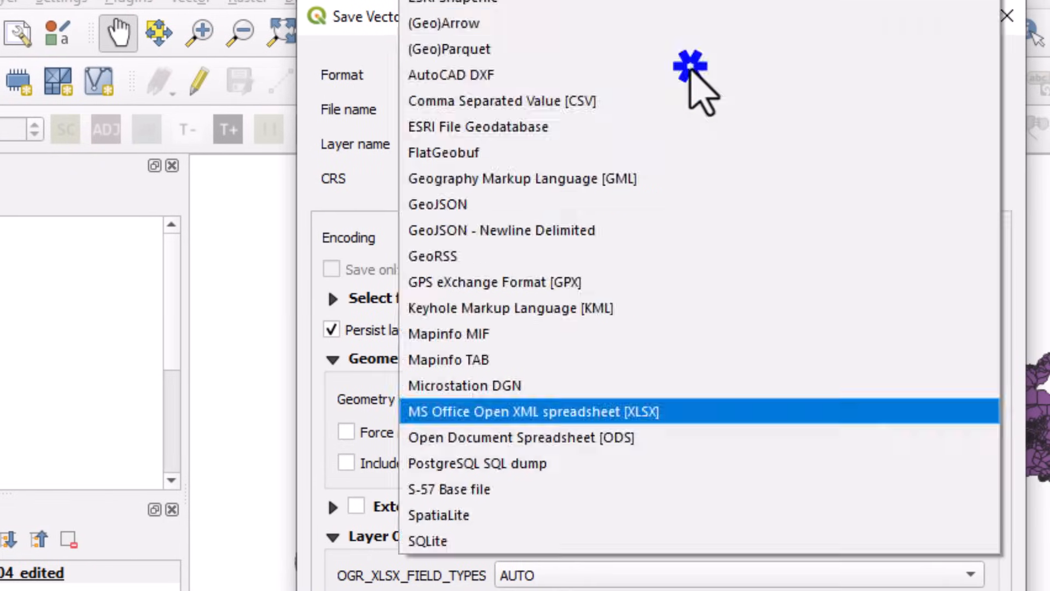
{"action": "left_click", "coordinate": [678, 415]}
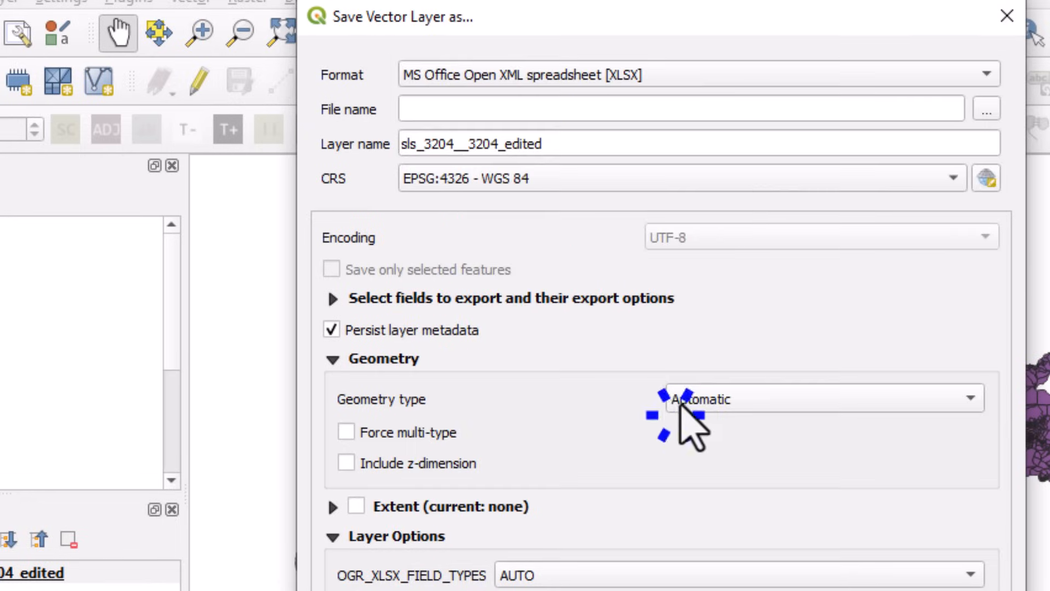
{"action": "left_click", "coordinate": [987, 112]}
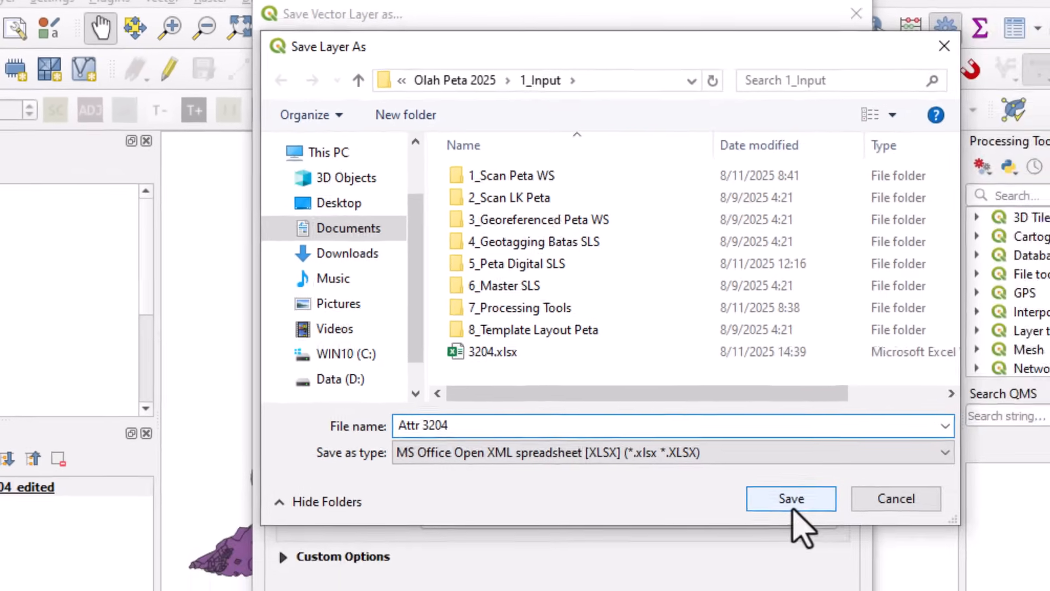
{"action": "left_click", "coordinate": [928, 585]}
{"action": "left_click", "coordinate": [597, 590]}
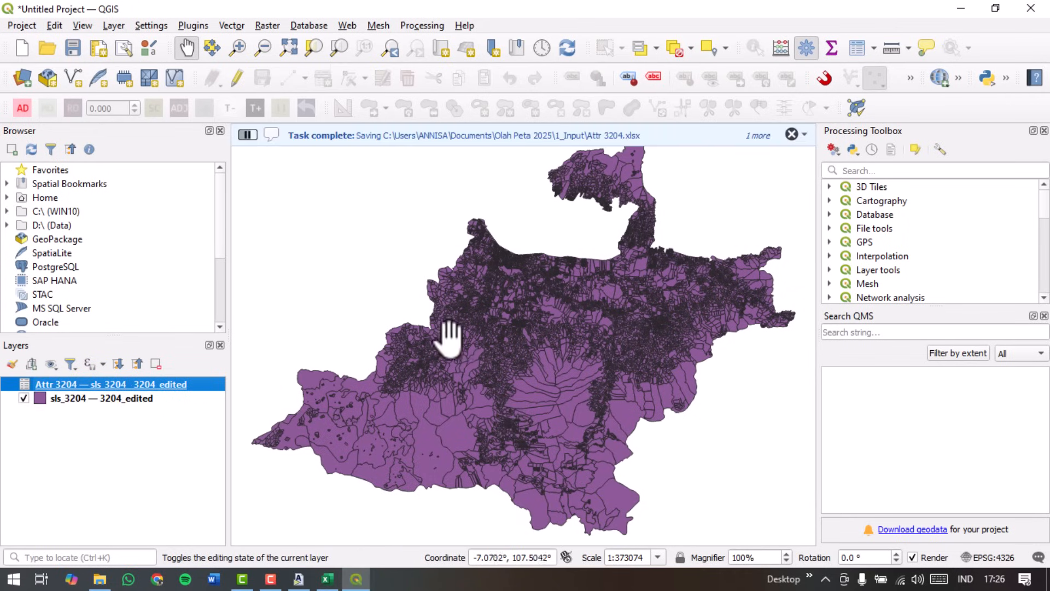
{"action": "left_click", "coordinate": [792, 134]}
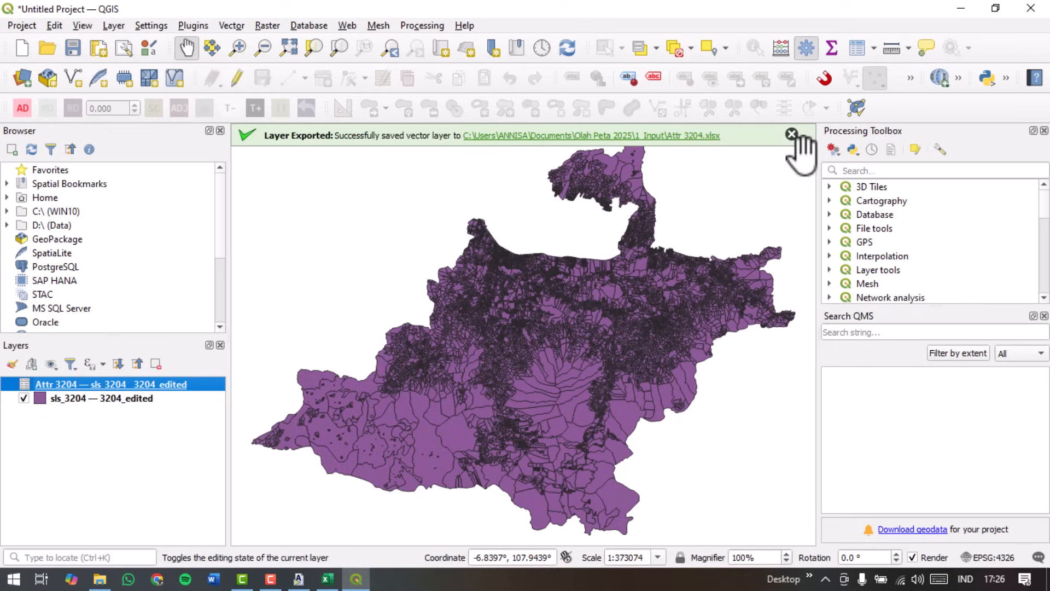
Close QGIS and open Attr 3204.xlsx from the Olah Peta 2025\1_Input folder in Excel.
{"action": "left_click", "coordinate": [1031, 9]}
{"action": "left_click", "coordinate": [534, 307]}
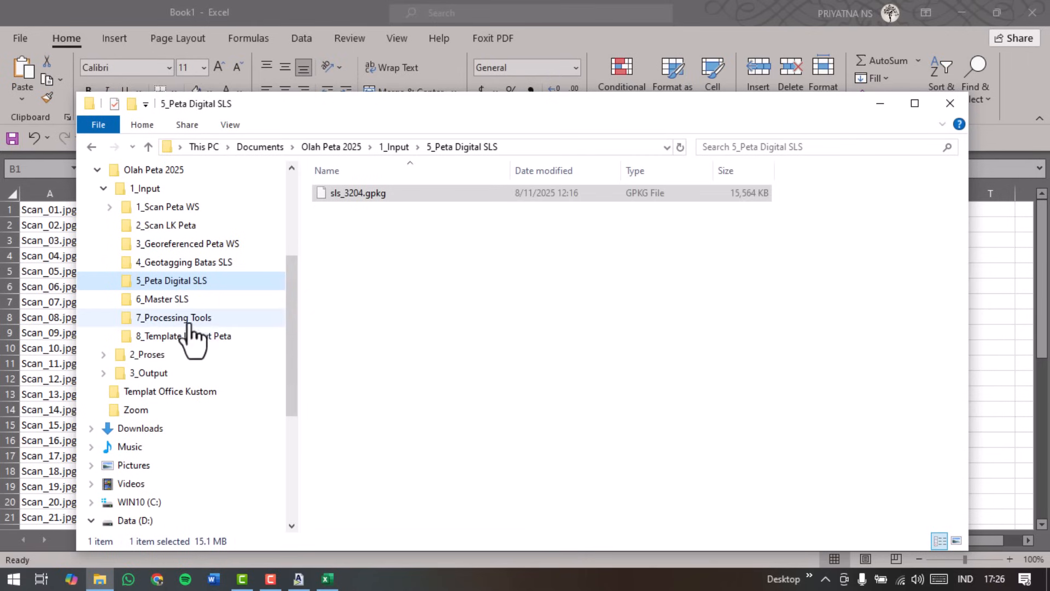
{"action": "left_click", "coordinate": [188, 175]}
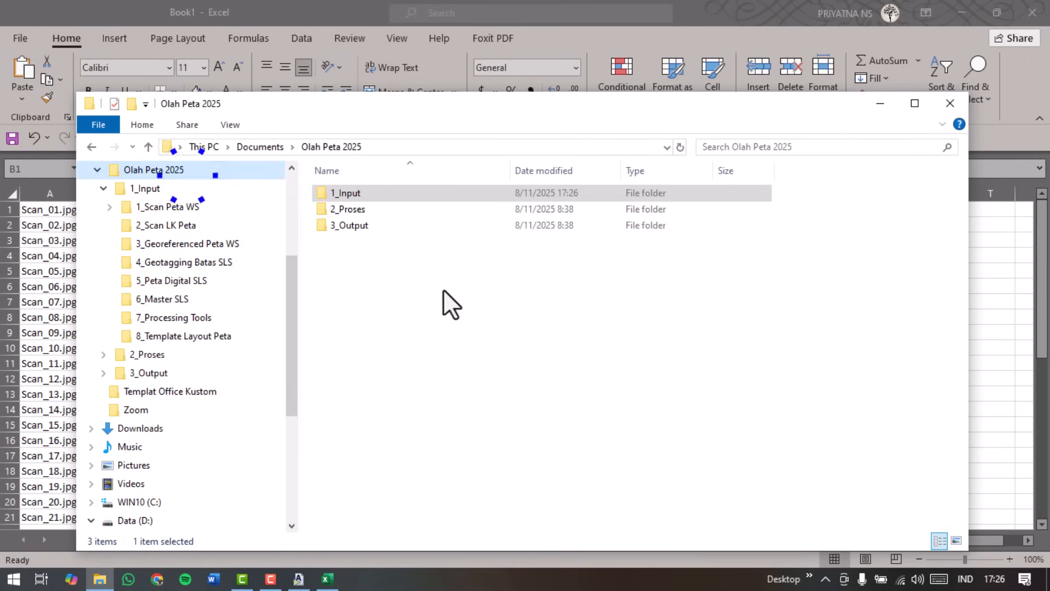
{"action": "left_click", "coordinate": [198, 188]}
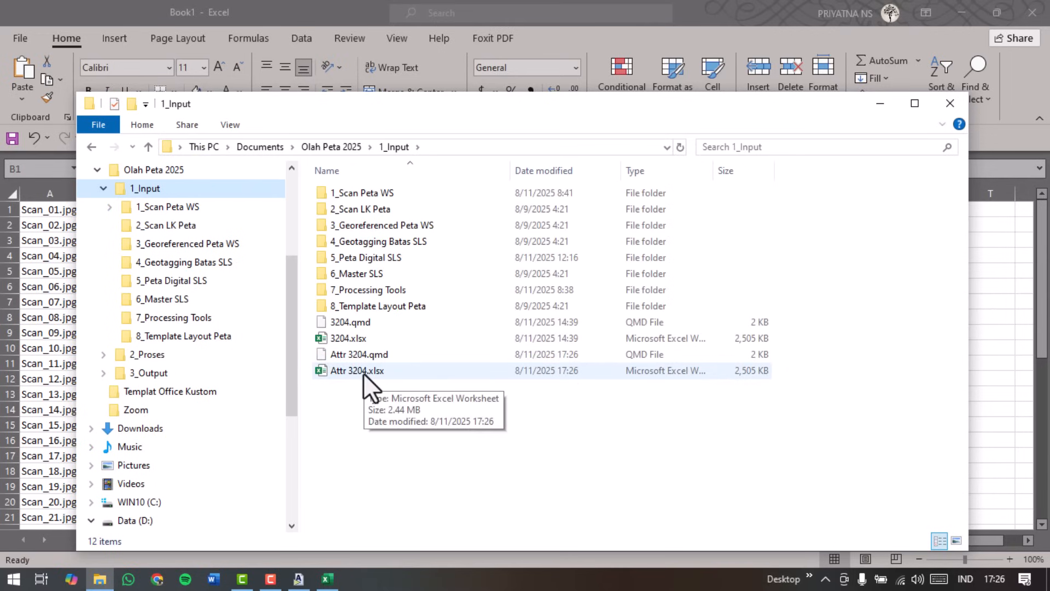
{"action": "left_click", "coordinate": [363, 373]}
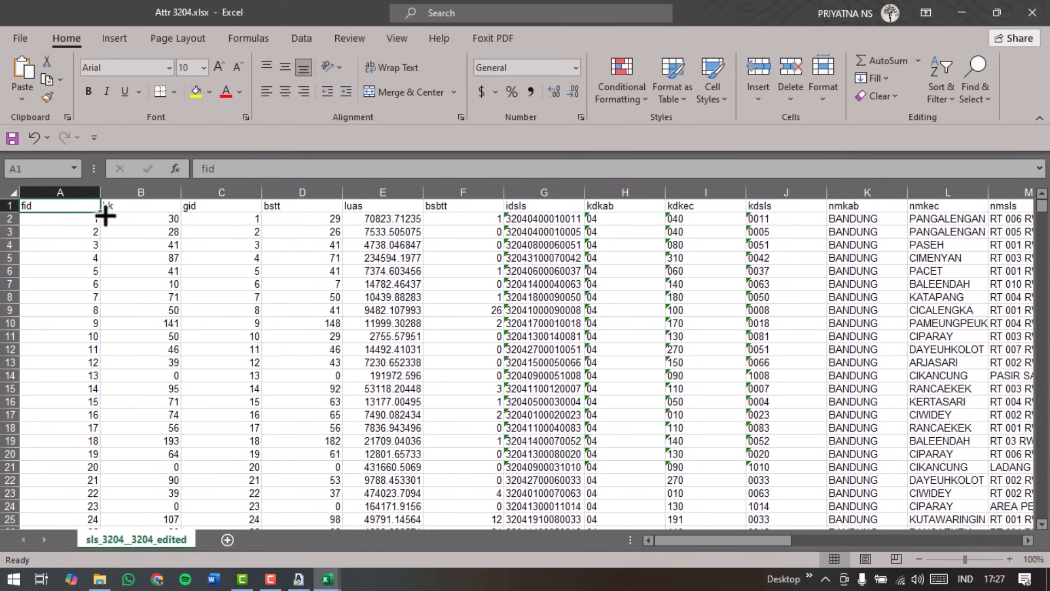
Hide columns A to F (fid to bsbtt) and columns H to K (kdkab to nmkab) in the attribute sheet.
{"action": "left_click_drag", "start_coordinate": [71, 192], "coordinate": [467, 207]}
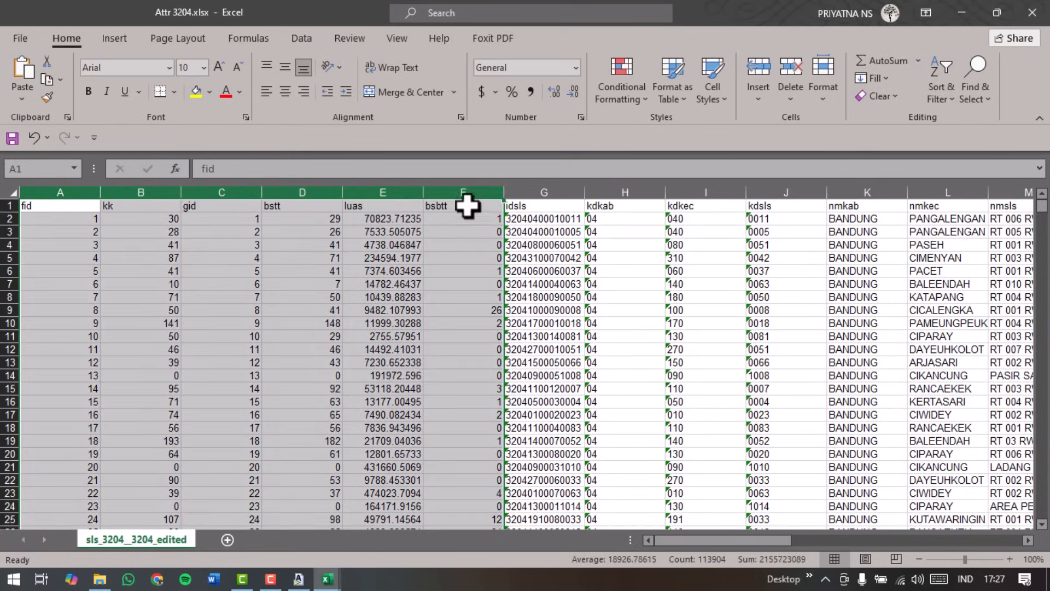
{"action": "right_click", "coordinate": [467, 190]}
{"action": "left_click", "coordinate": [514, 436]}
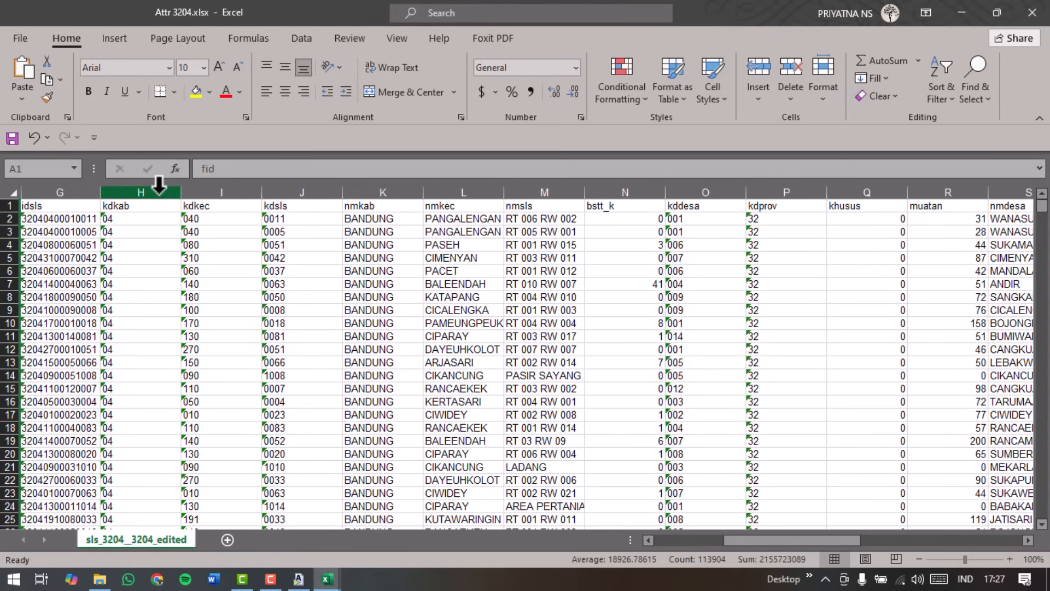
{"action": "left_click_drag", "start_coordinate": [158, 192], "coordinate": [392, 197]}
{"action": "right_click", "coordinate": [390, 191]}
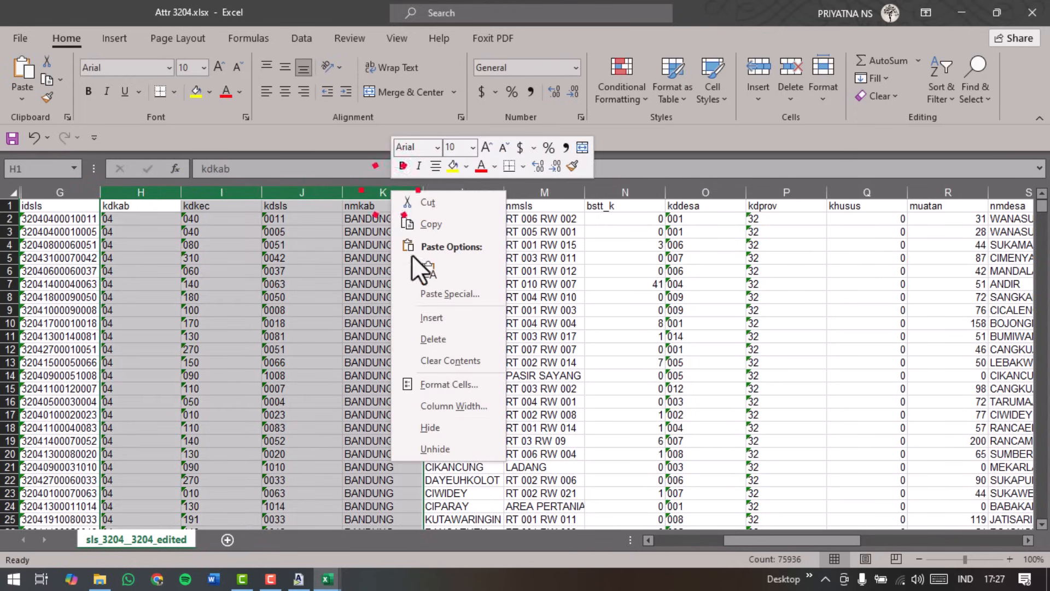
{"action": "left_click", "coordinate": [448, 430]}
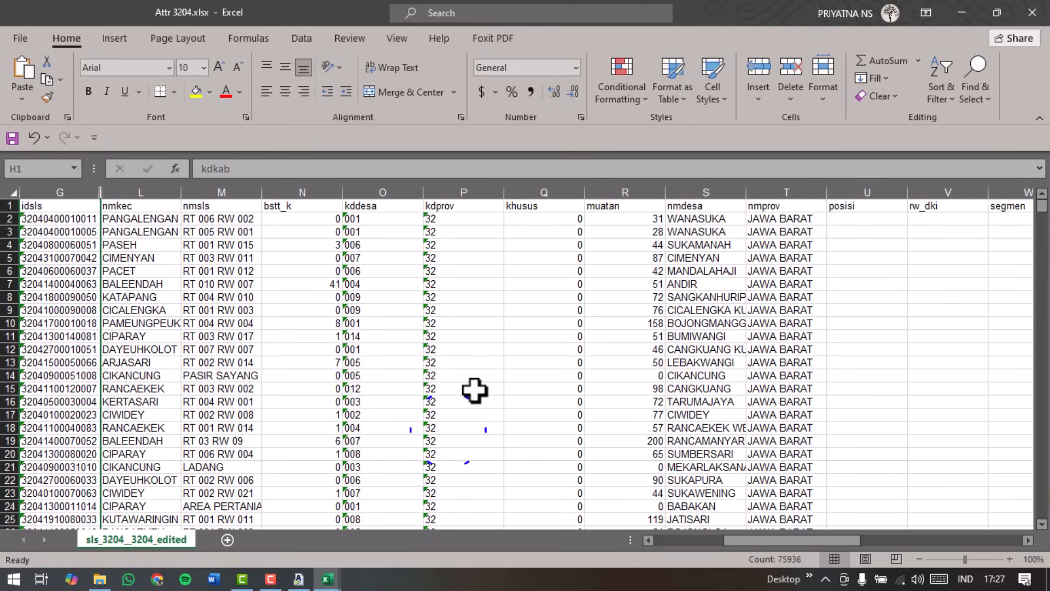
Hide columns M to R, from nmsls to muatan, in the attribute sheet.
{"action": "left_click_drag", "start_coordinate": [289, 189], "coordinate": [610, 226]}
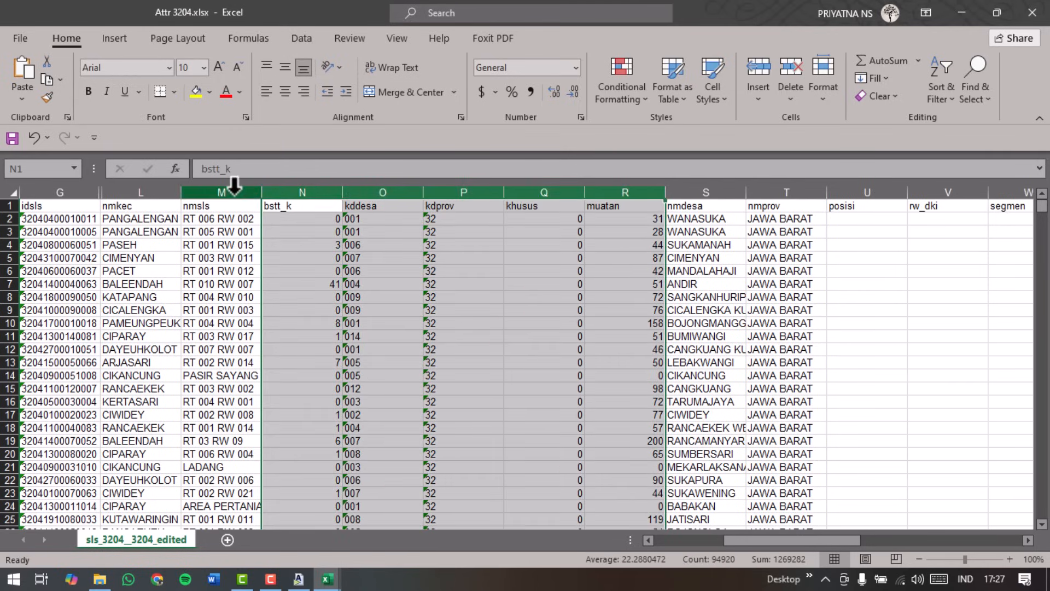
{"action": "left_click_drag", "start_coordinate": [234, 186], "coordinate": [643, 201]}
{"action": "right_click", "coordinate": [639, 189]}
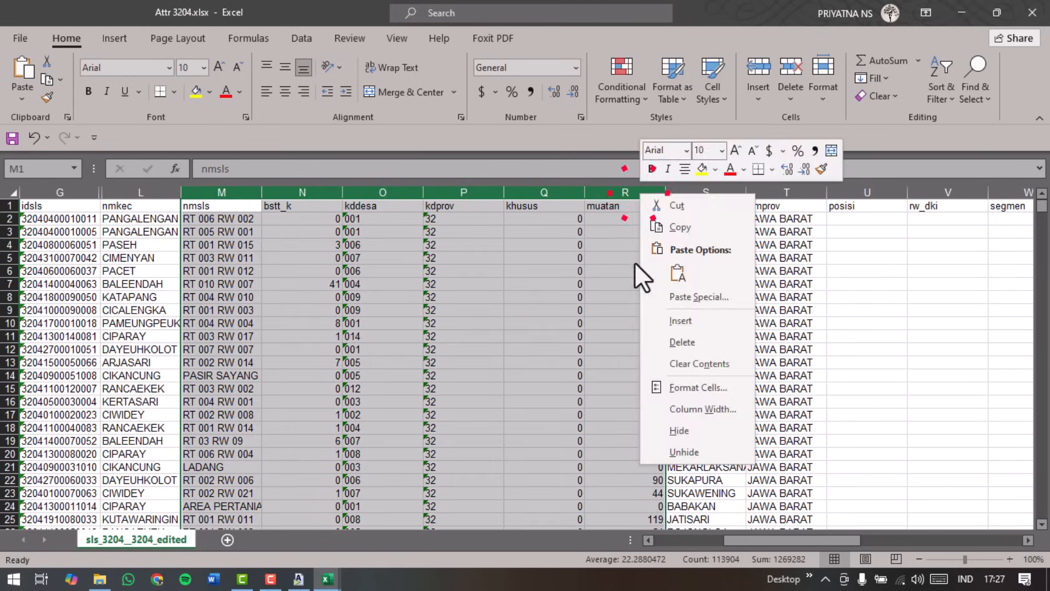
{"action": "left_click", "coordinate": [677, 430]}
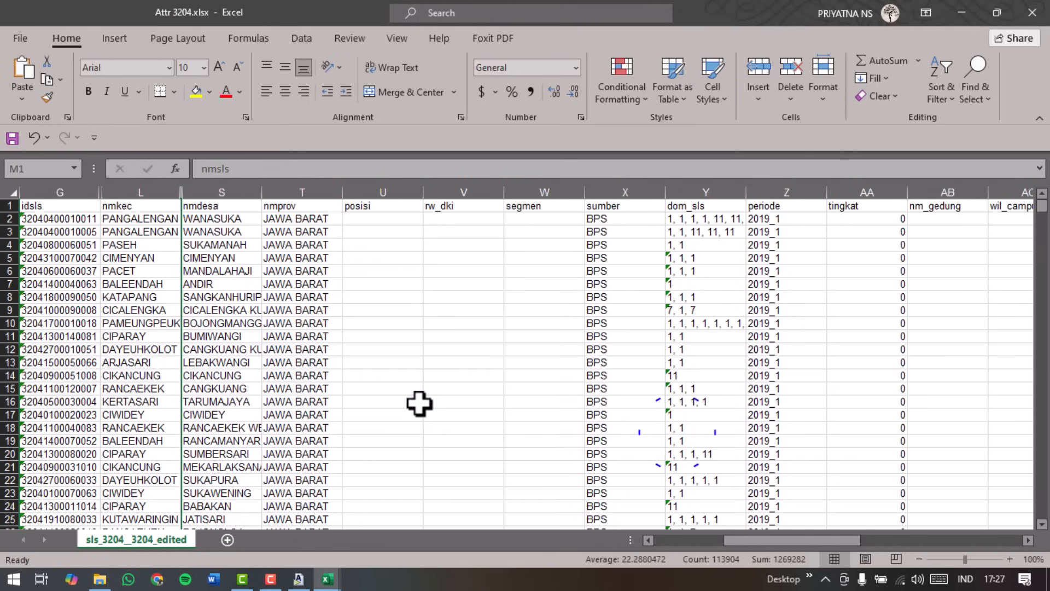
{"action": "left_click", "coordinate": [419, 404]}
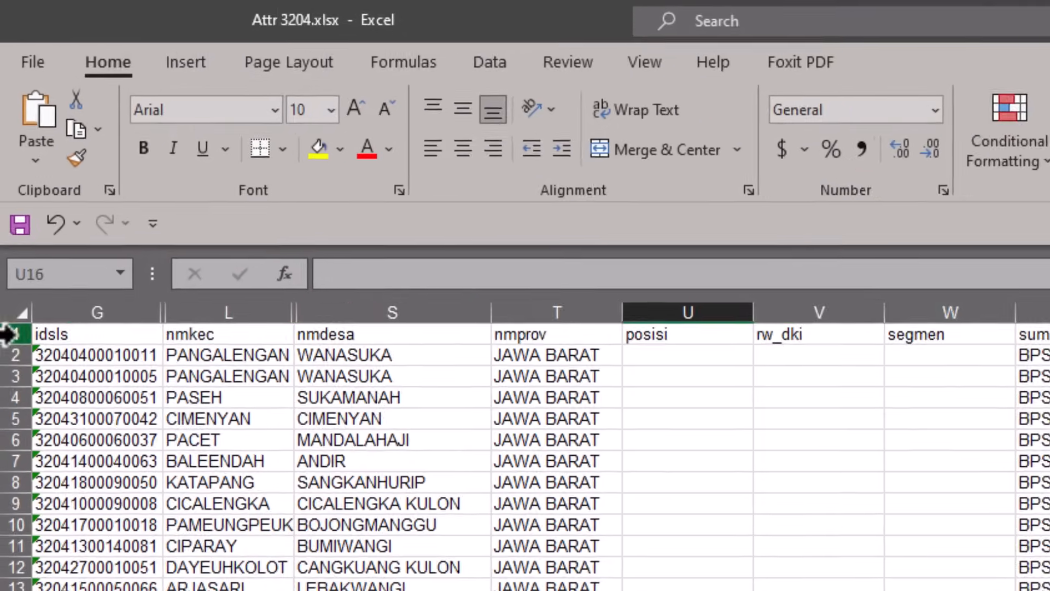
Add filters to the header row of the attribute sheet and sort the idsls column from A to Z.
{"action": "left_click", "coordinate": [13, 279]}
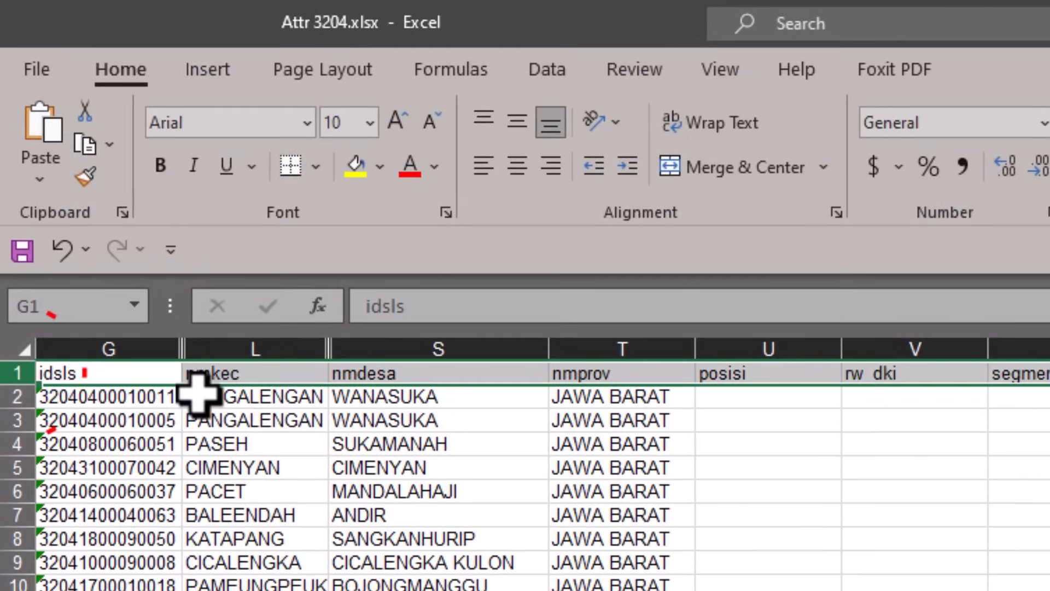
{"action": "left_click", "coordinate": [546, 68]}
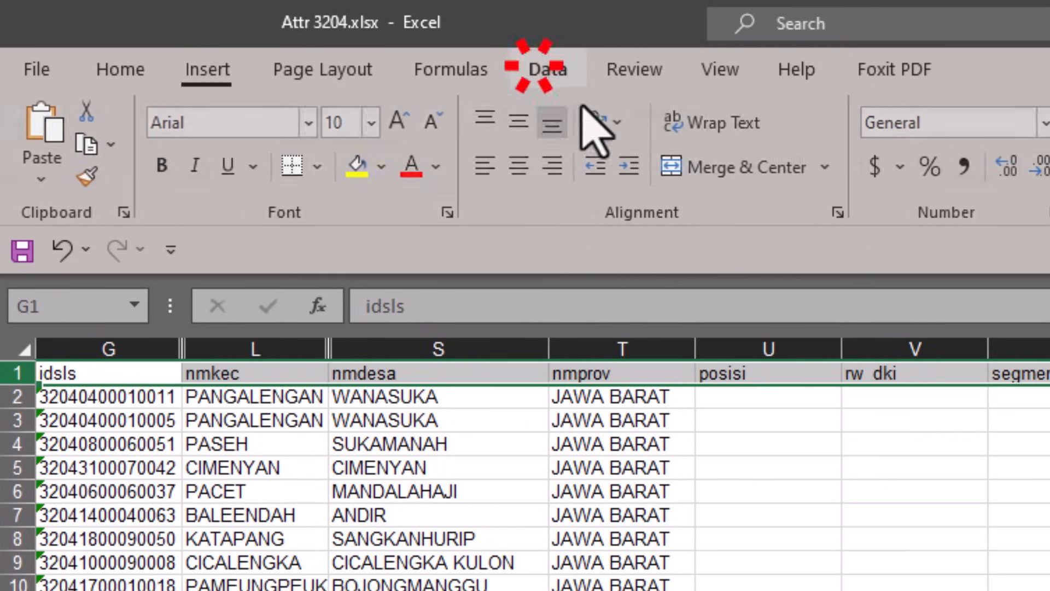
{"action": "left_click", "coordinate": [875, 162]}
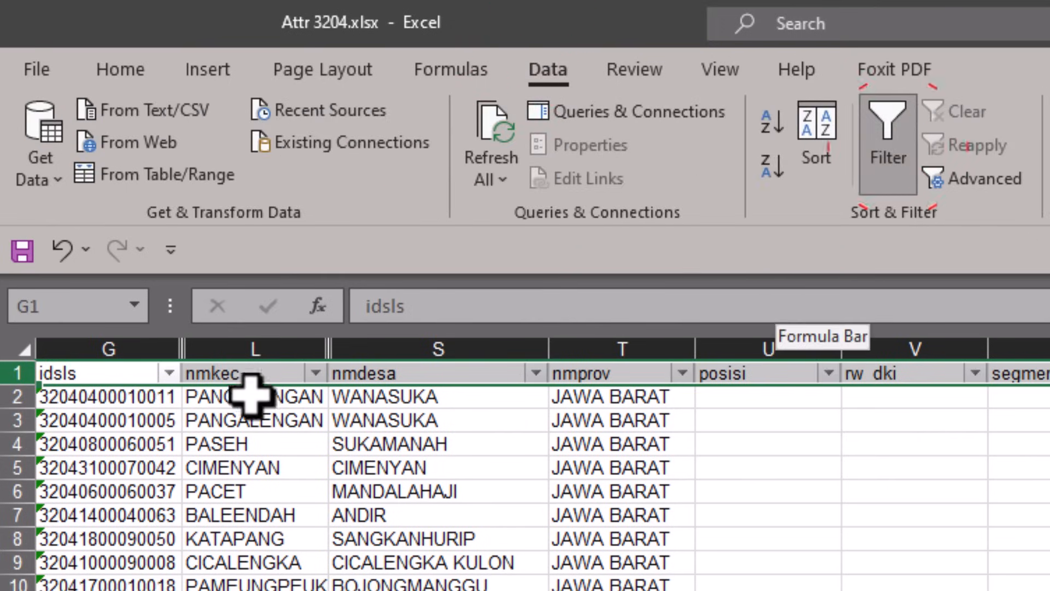
{"action": "left_click", "coordinate": [115, 419]}
{"action": "left_click", "coordinate": [169, 373]}
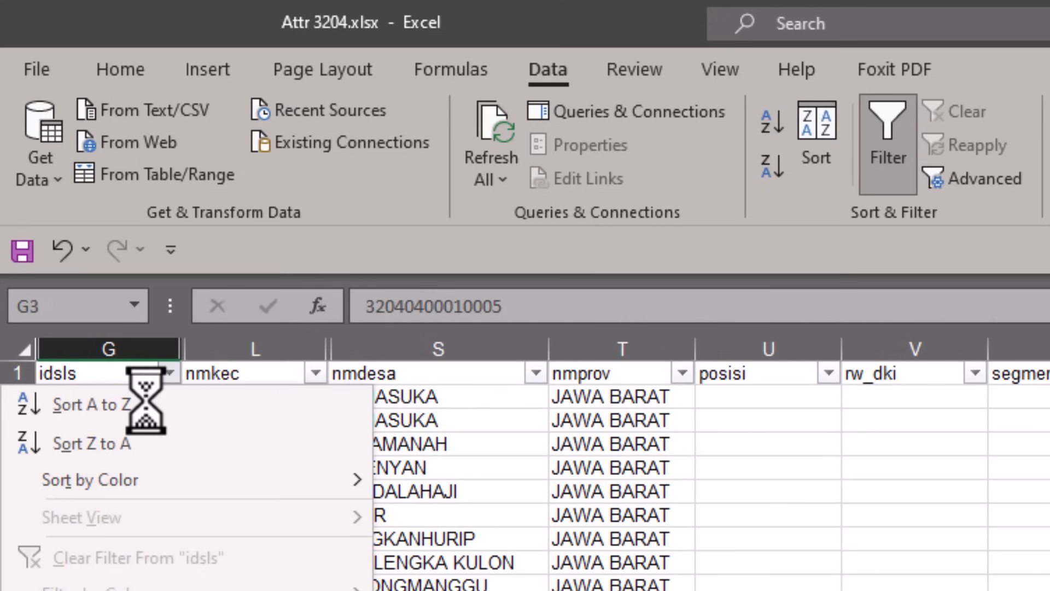
{"action": "left_click", "coordinate": [143, 404]}
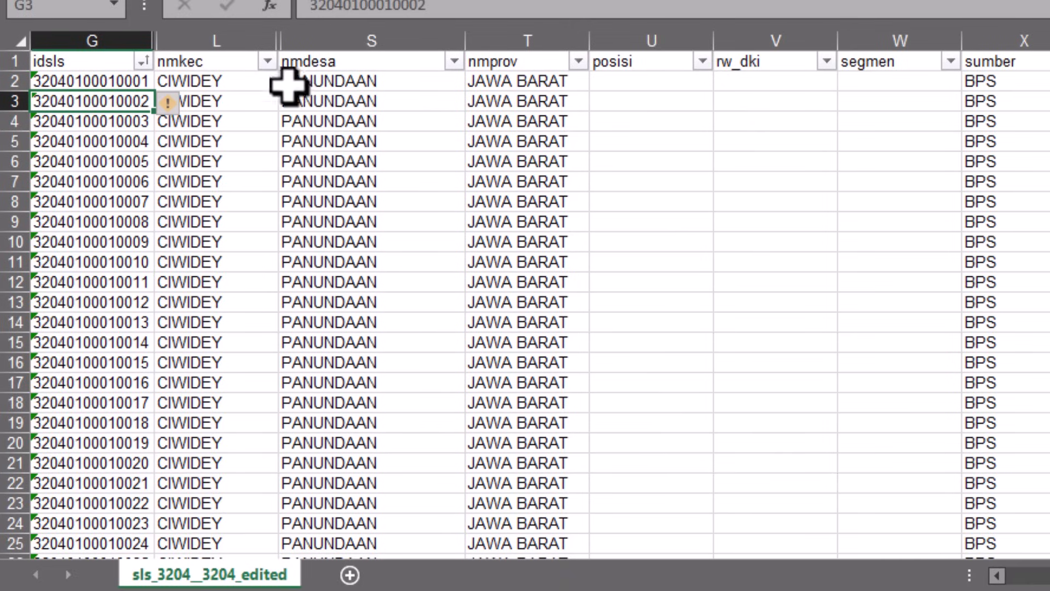
Filter the nmkec column to show only CIMAUNG.
{"action": "left_click", "coordinate": [268, 62]}
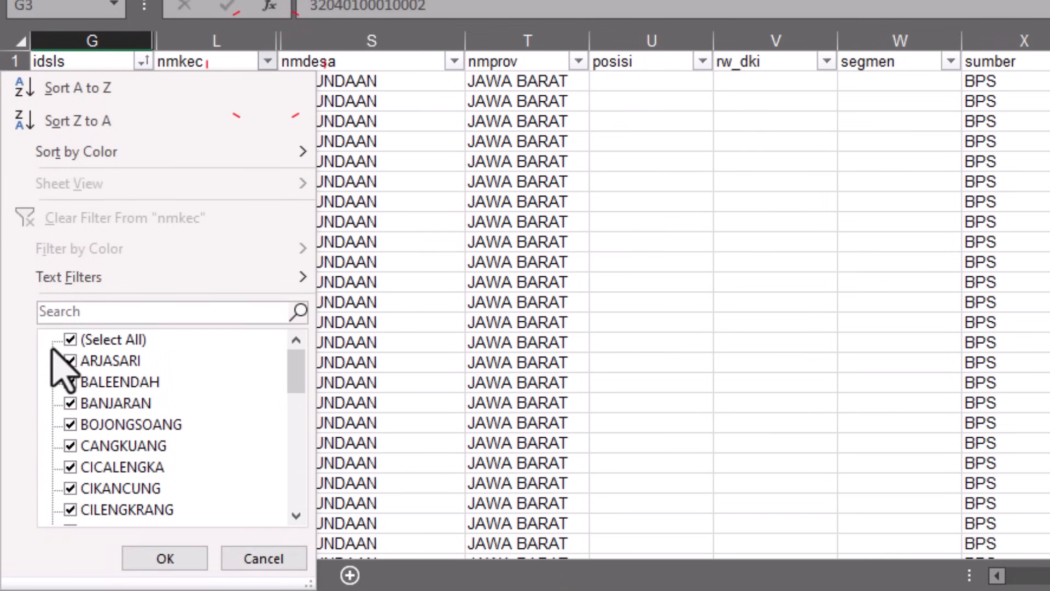
{"action": "left_click", "coordinate": [70, 340]}
{"action": "scroll", "coordinate": [117, 414], "scroll_direction": "down", "scroll_amount": 3}
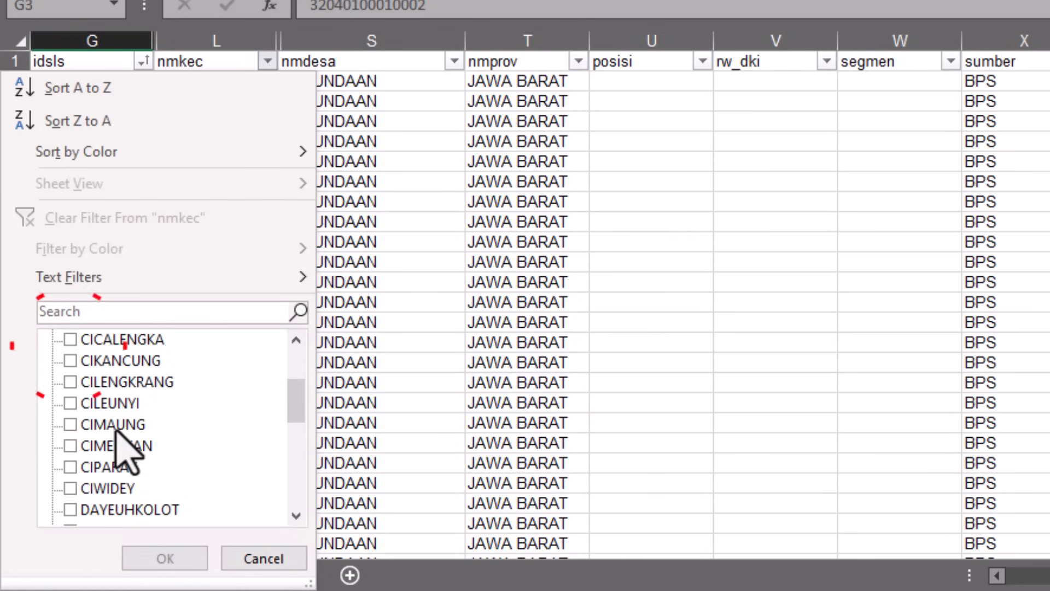
{"action": "left_click", "coordinate": [70, 425]}
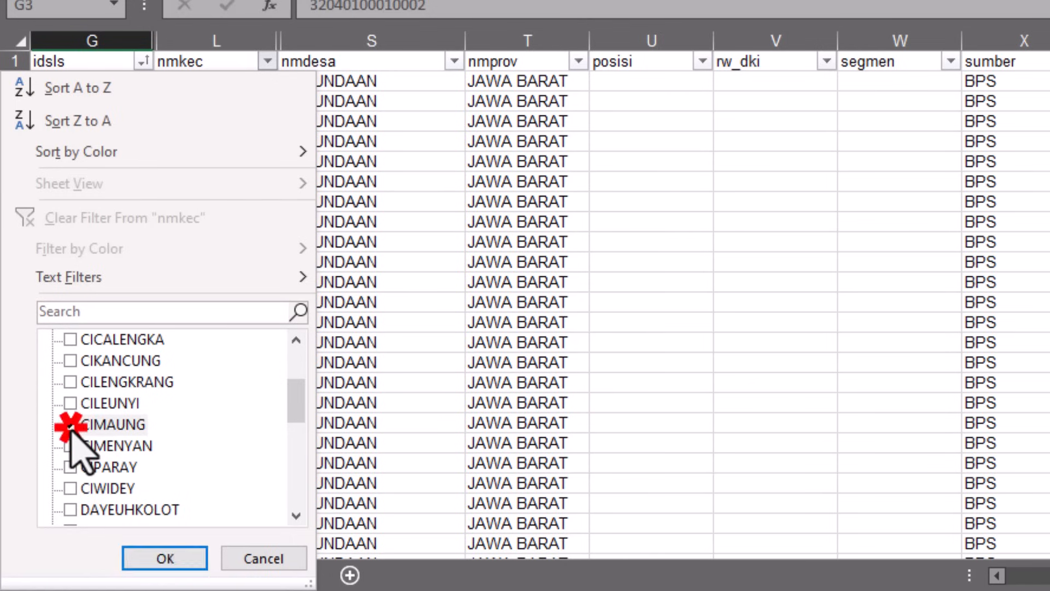
{"action": "left_click", "coordinate": [165, 558]}
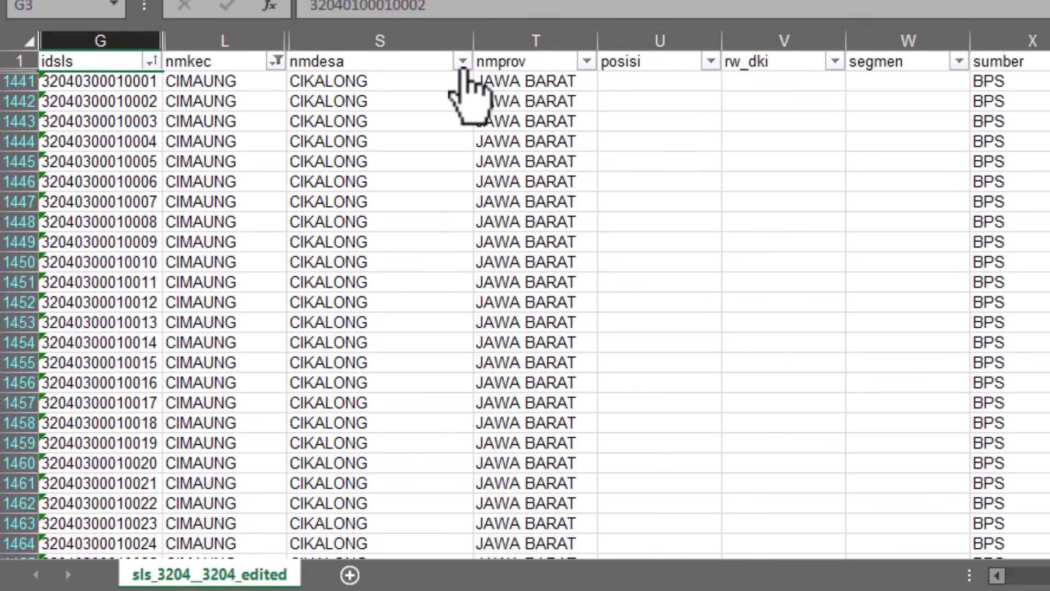
Filter the nmdesa column to show only CIKALONG.
{"action": "left_click", "coordinate": [462, 61]}
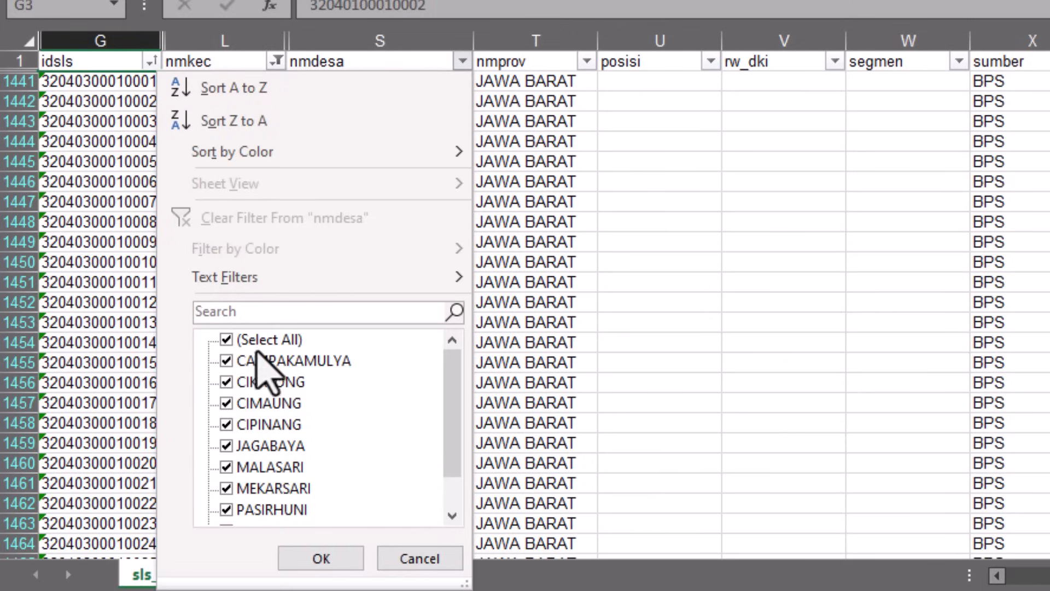
{"action": "left_click", "coordinate": [226, 339]}
{"action": "left_click", "coordinate": [226, 382]}
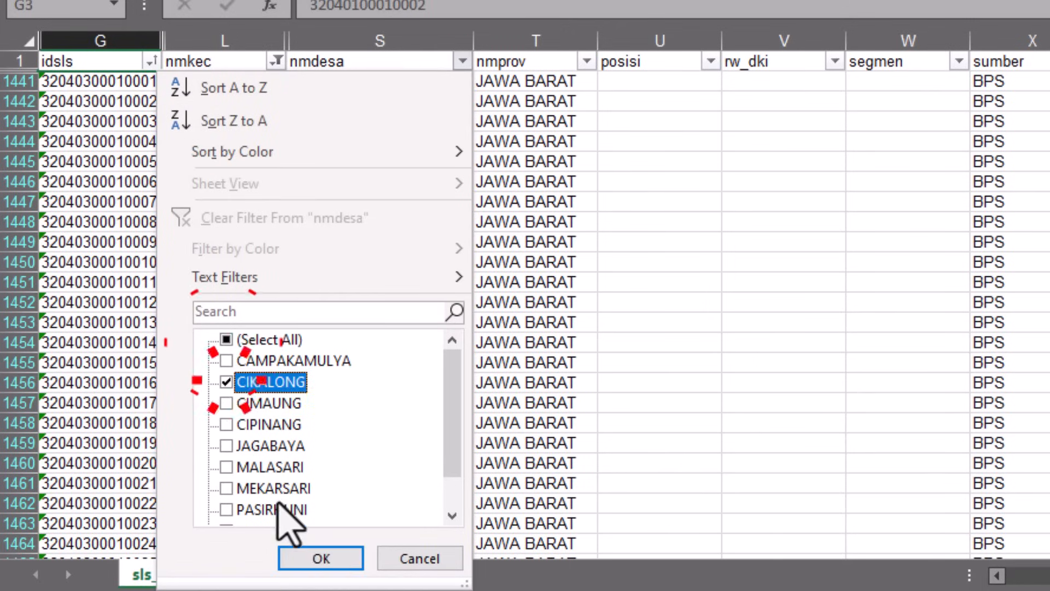
{"action": "left_click", "coordinate": [321, 558]}
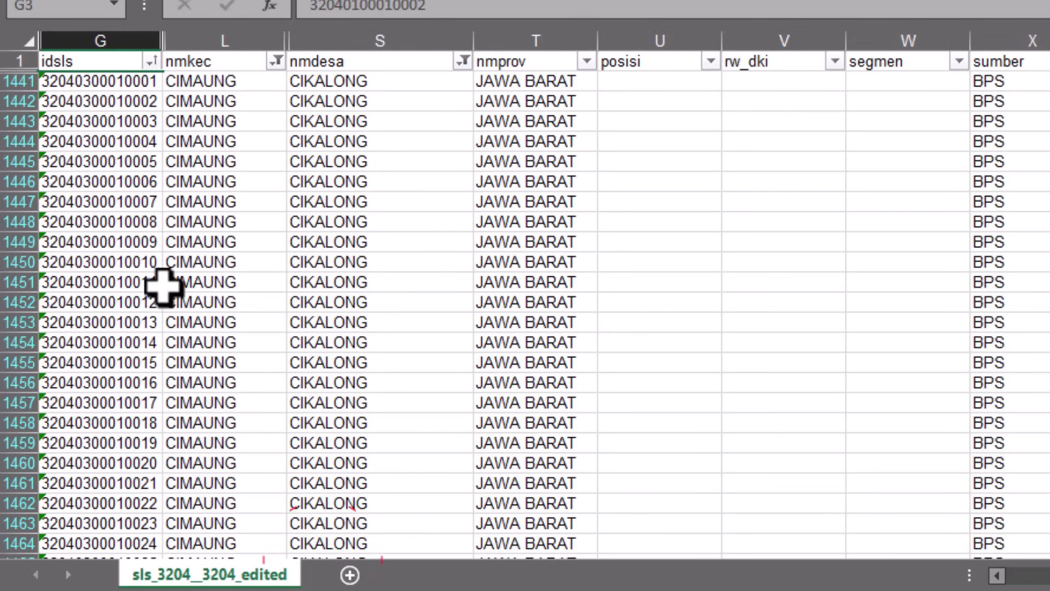
Copy all the filtered idsls codes for CIKALONG, from G1441 to G1482.
{"action": "scroll", "coordinate": [139, 322], "scroll_direction": "down", "scroll_amount": 1}
{"action": "scroll", "coordinate": [140, 323], "scroll_direction": "down", "scroll_amount": 8}
{"action": "scroll", "coordinate": [131, 323], "scroll_direction": "up", "scroll_amount": 6}
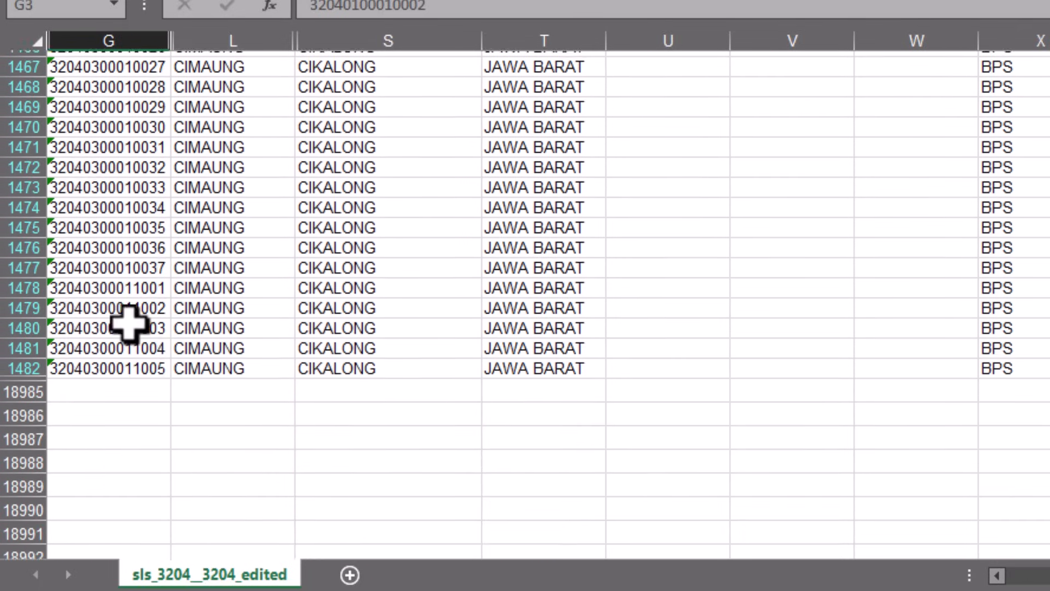
{"action": "scroll", "coordinate": [129, 323], "scroll_direction": "up", "scroll_amount": 3}
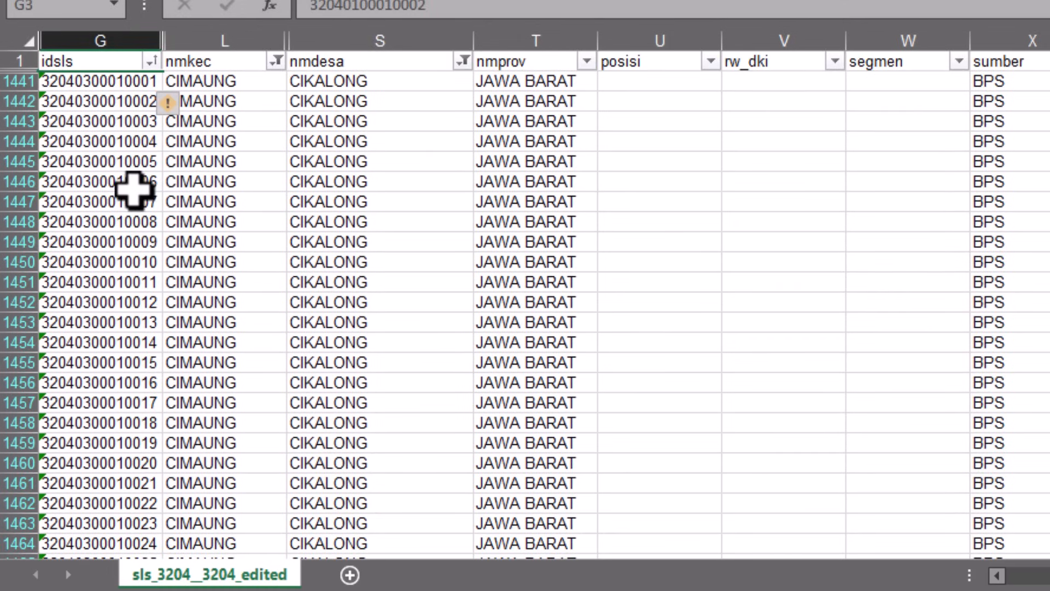
{"action": "left_click", "coordinate": [105, 108]}
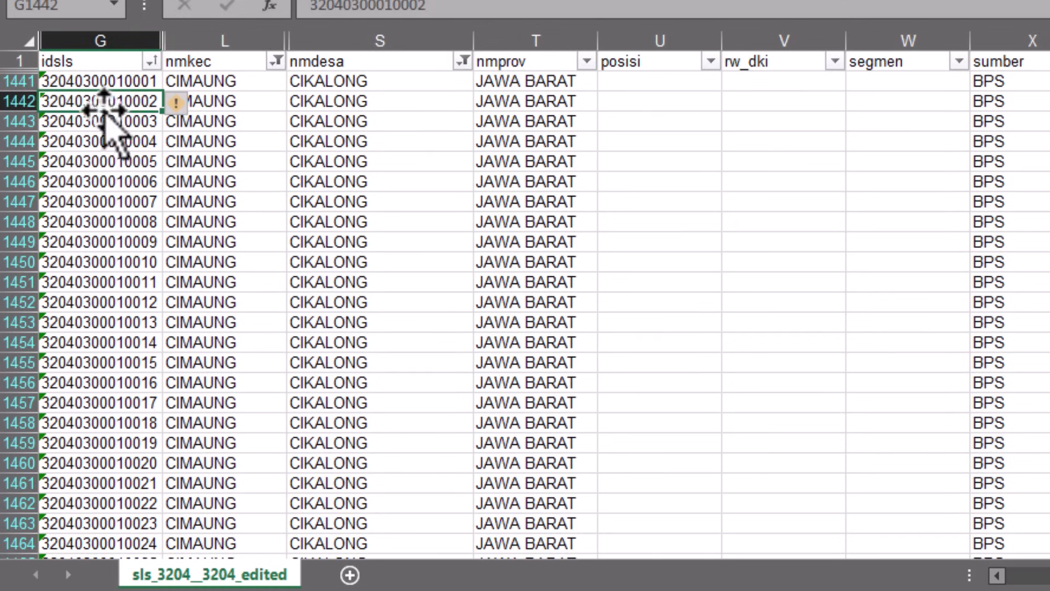
{"action": "left_click", "coordinate": [100, 82]}
{"action": "left_click_drag", "start_coordinate": [100, 82], "coordinate": [106, 535]}
{"action": "left_click_drag", "start_coordinate": [106, 552], "coordinate": [106, 553]}
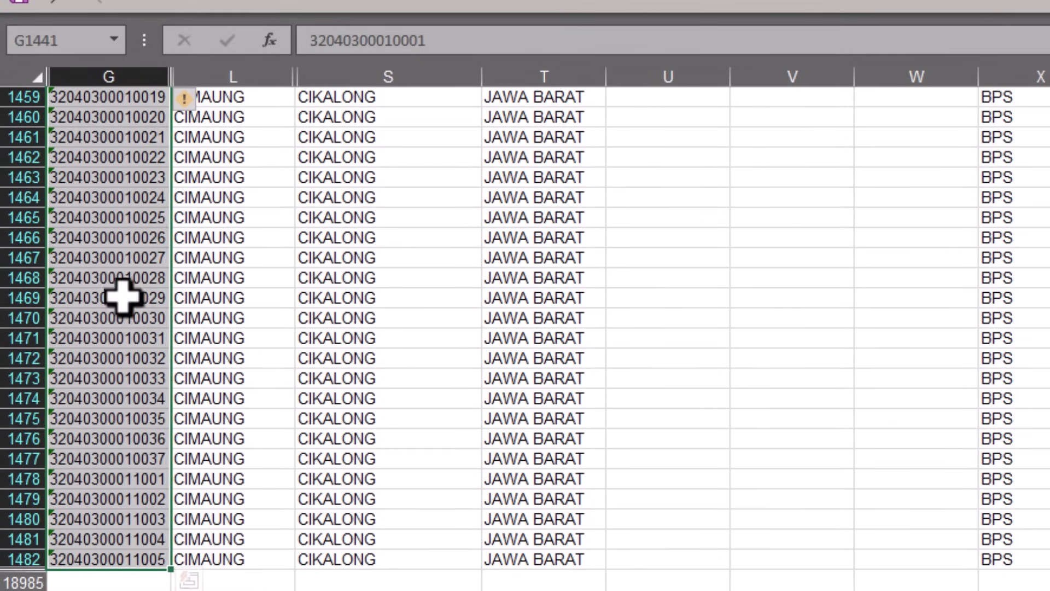
{"action": "right_click", "coordinate": [121, 292]}
{"action": "left_click", "coordinate": [254, 49]}
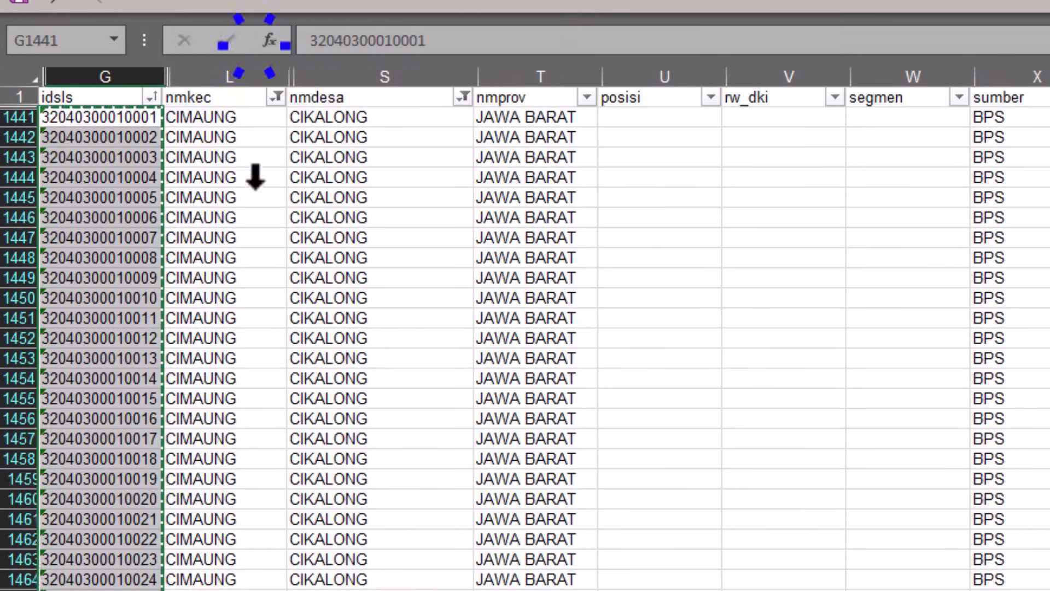
Switch to the workbook listing the scan file names, paste the idsls codes from B1 down and autofit column B.
{"action": "mouse_move", "coordinate": [503, 588]}
{"action": "left_click", "coordinate": [372, 547]}
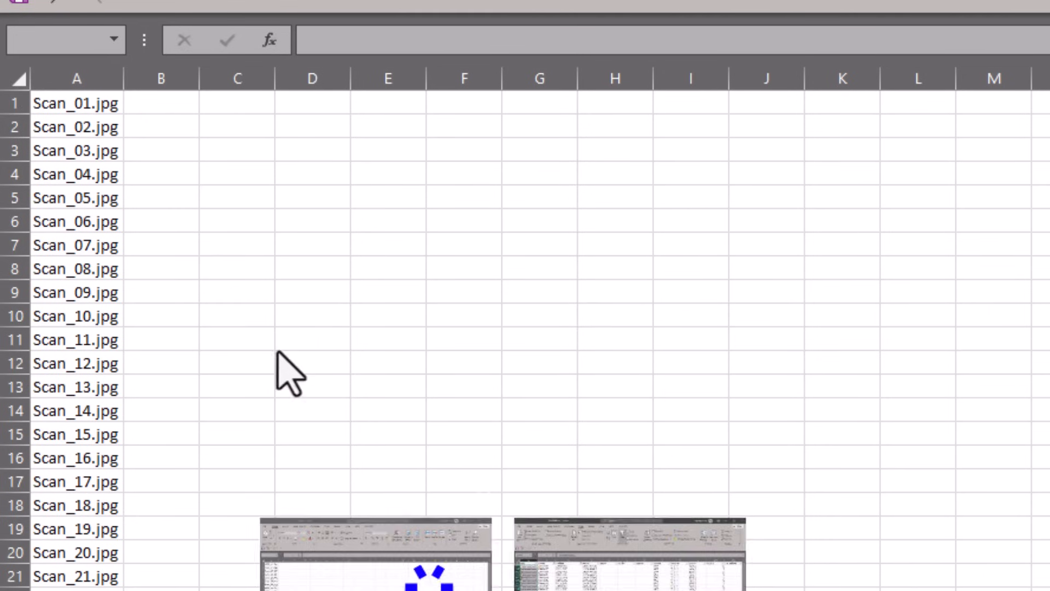
{"action": "left_click", "coordinate": [164, 104]}
{"action": "right_click", "coordinate": [180, 106]}
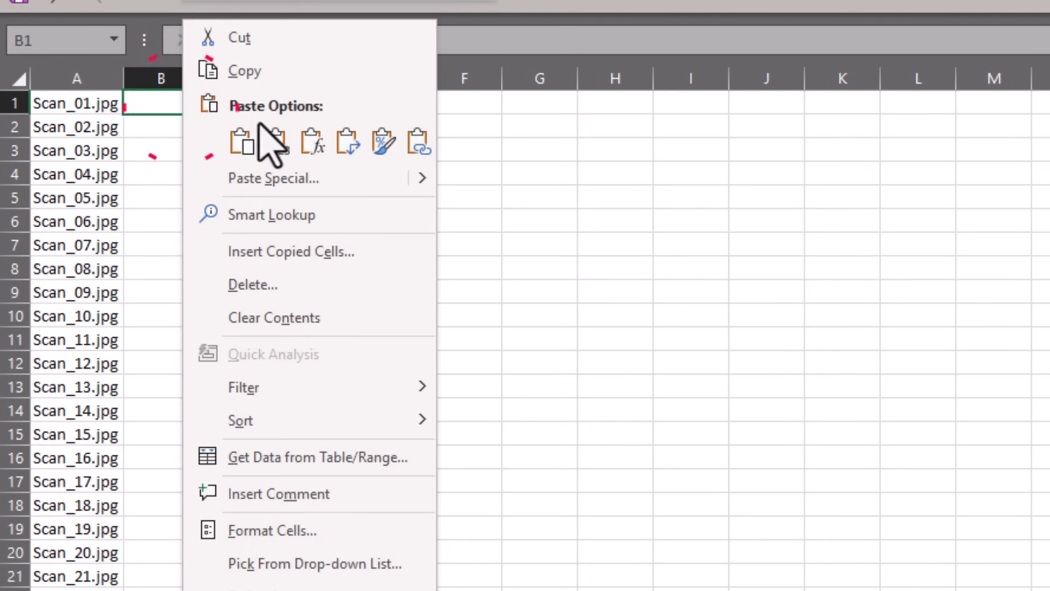
{"action": "left_click", "coordinate": [239, 134]}
{"action": "double_click", "coordinate": [200, 78]}
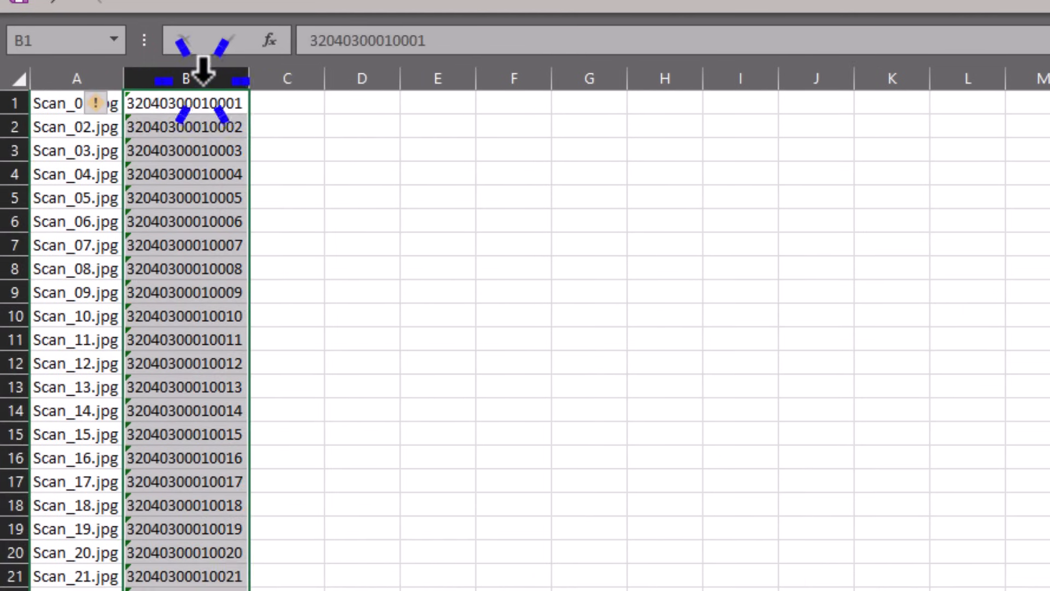
{"action": "scroll", "coordinate": [280, 235], "scroll_direction": "down", "scroll_amount": 10}
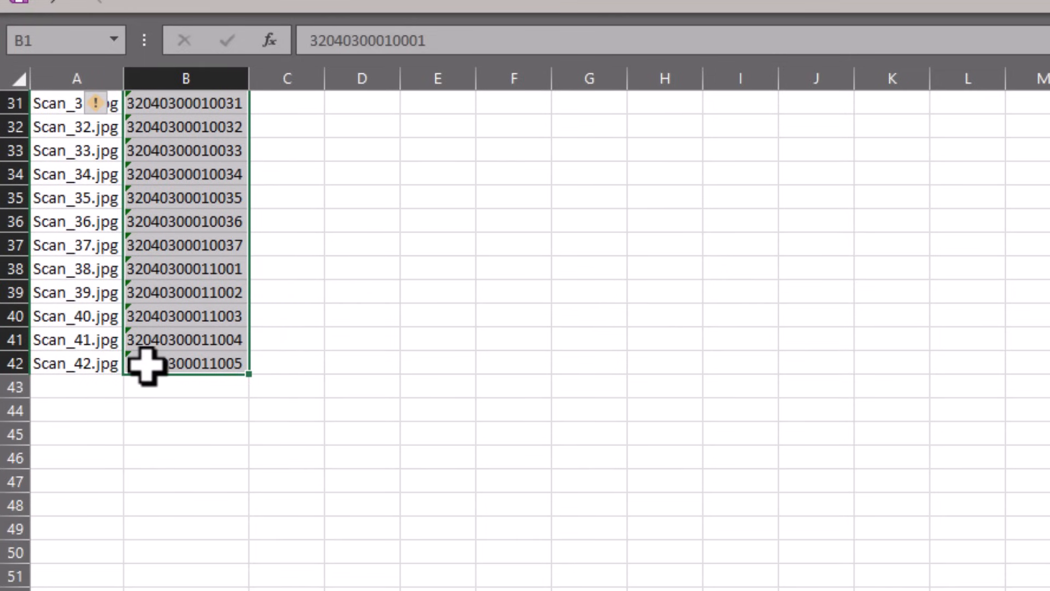
{"action": "scroll", "coordinate": [164, 361], "scroll_direction": "up", "scroll_amount": 10}
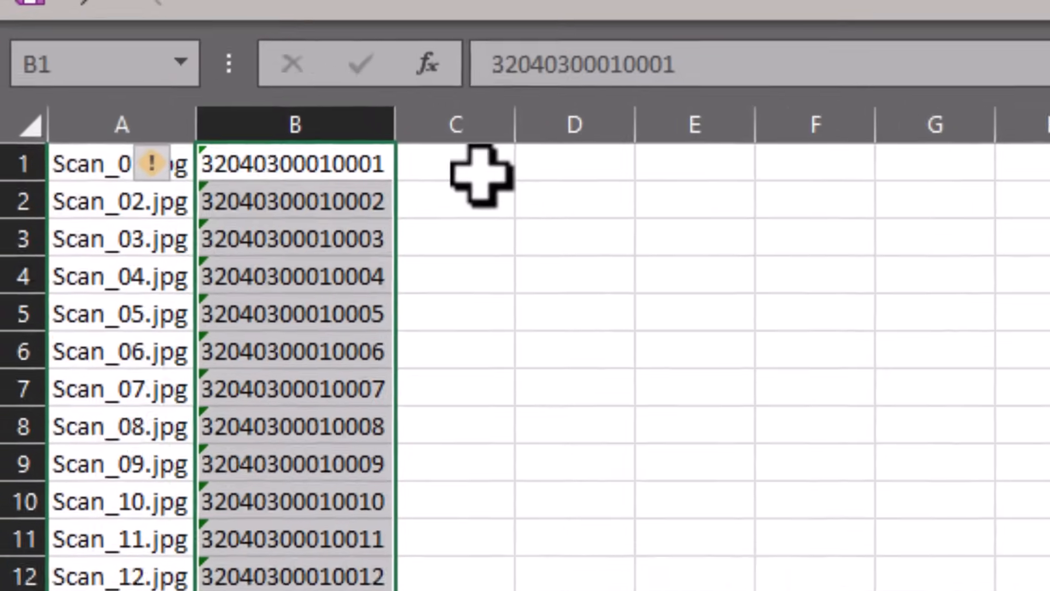
Enter the formula =A1&"|"&B1&"2025.jpg" in C1 and autofit column C.
{"action": "left_click", "coordinate": [305, 111]}
{"action": "left_click", "coordinate": [526, 191]}
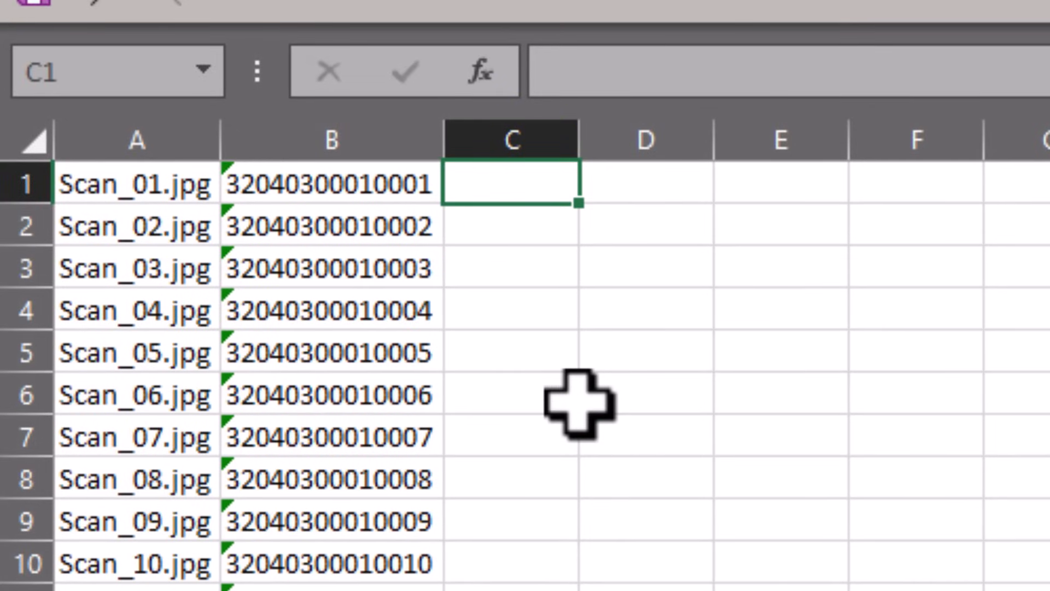
{"action": "type", "text": "="}
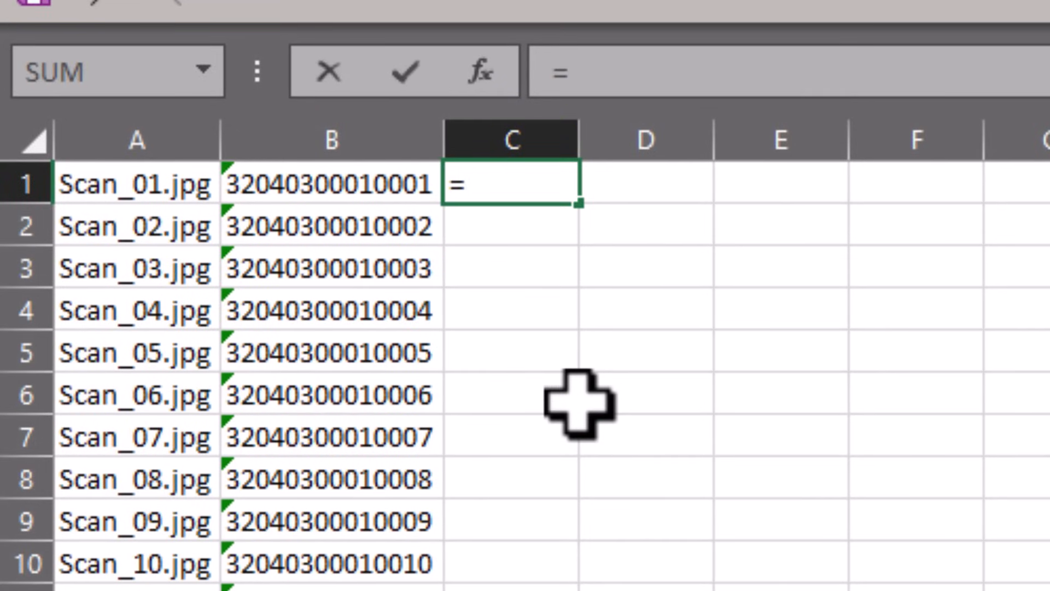
{"action": "key", "text": "Left"}
{"action": "key", "text": "Left"}
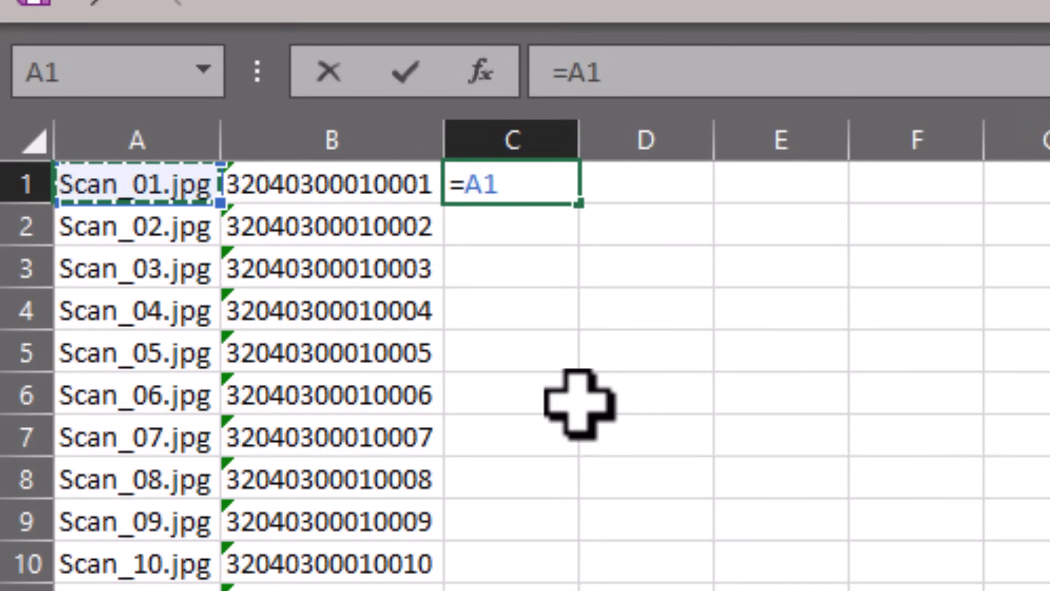
{"action": "type", "text": "&"}
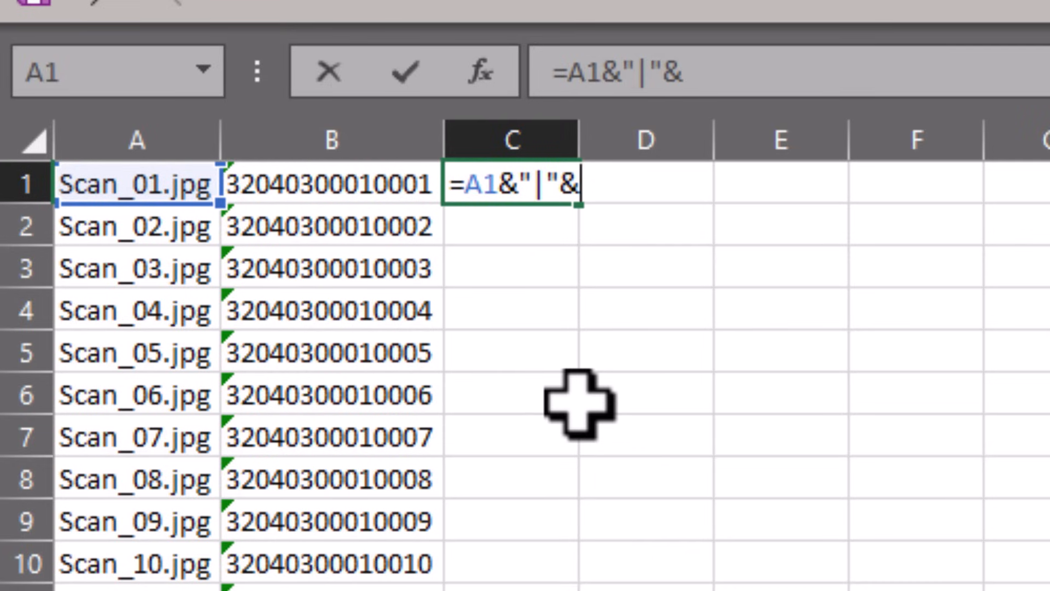
{"action": "type", "text": "\"|\"&"}
{"action": "key", "text": "Left"}
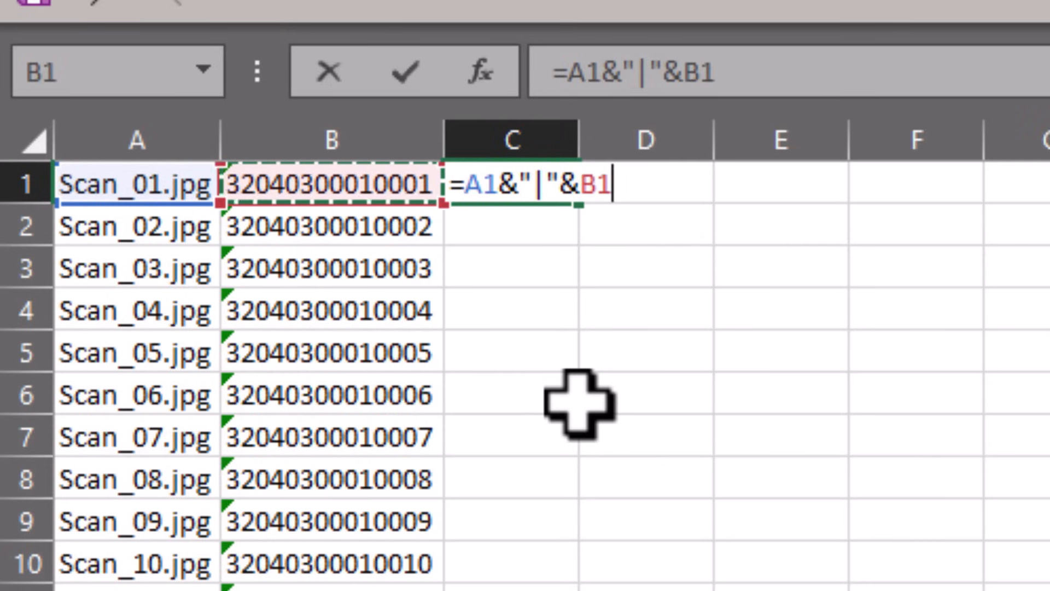
{"action": "type", "text": "&\"2025.jpg"}
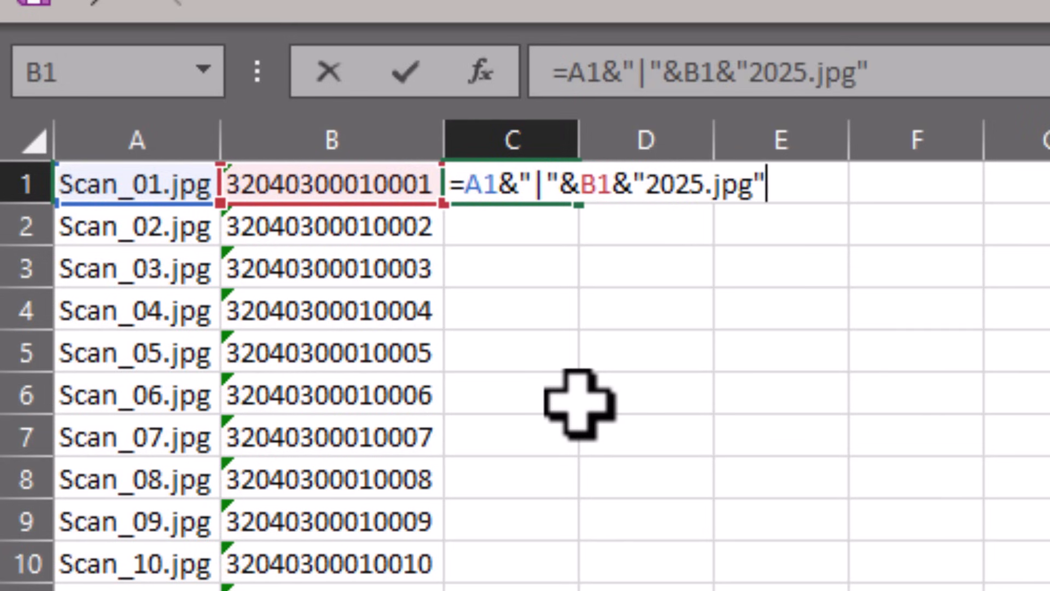
{"action": "key", "text": "Return"}
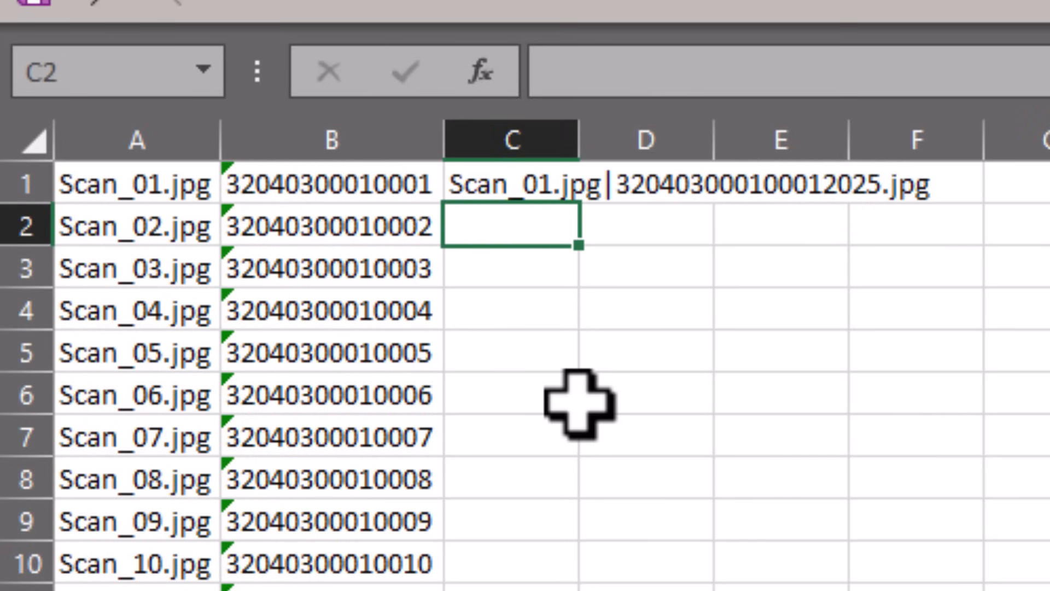
{"action": "double_click", "coordinate": [580, 140]}
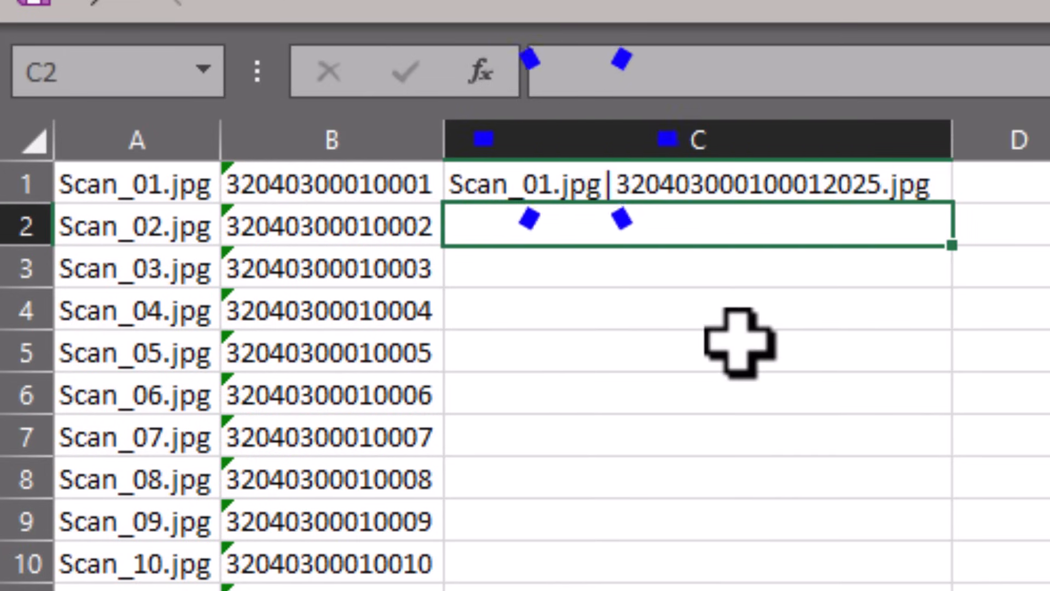
Fill the C1 formula down to row 42 and copy the filled cells in column C.
{"action": "left_click", "coordinate": [823, 186]}
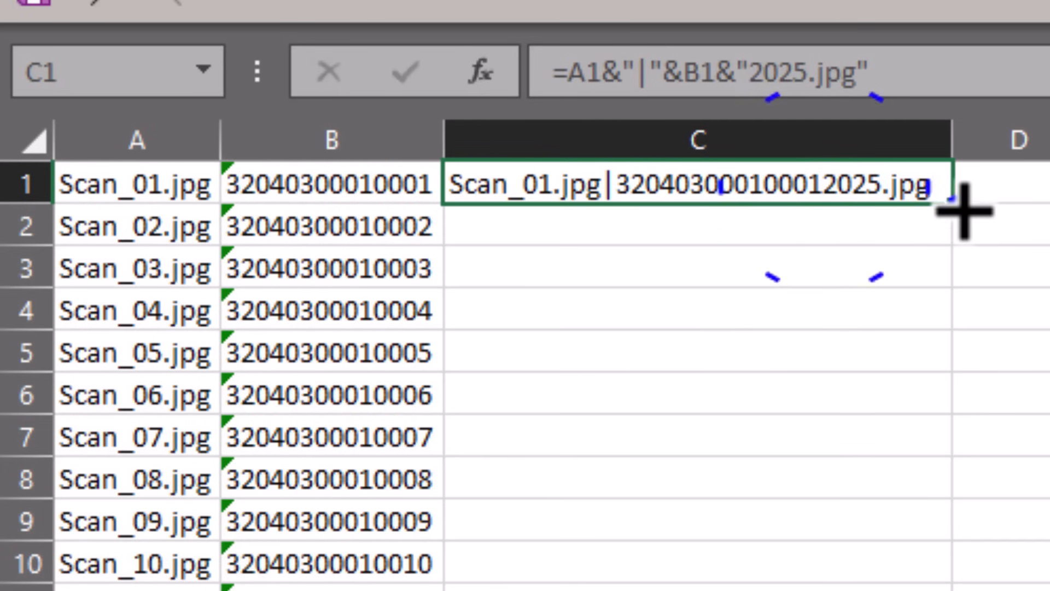
{"action": "double_click", "coordinate": [955, 203]}
{"action": "right_click", "coordinate": [745, 409]}
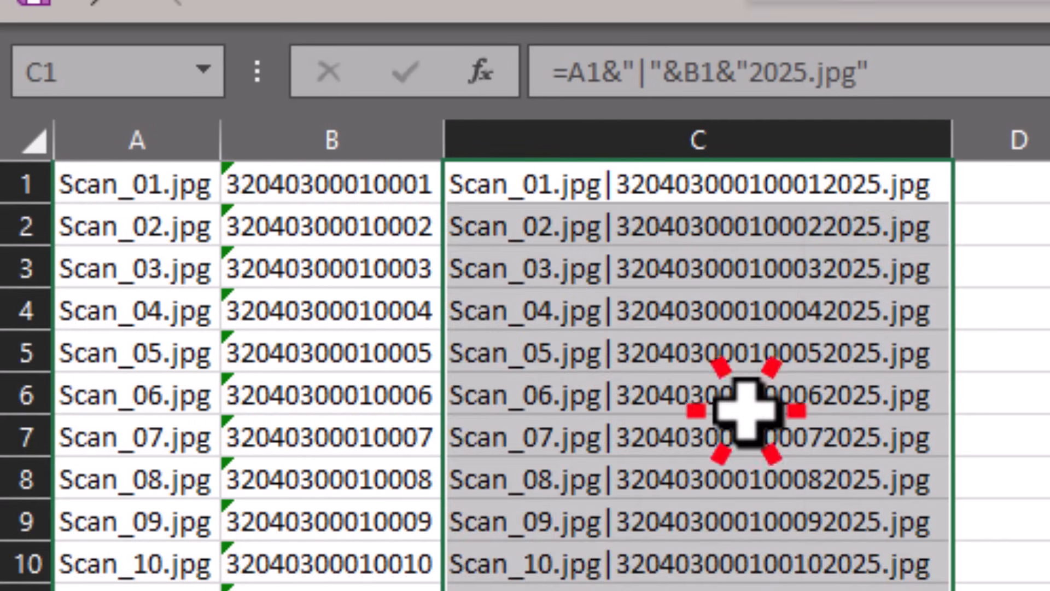
{"action": "left_click", "coordinate": [882, 125]}
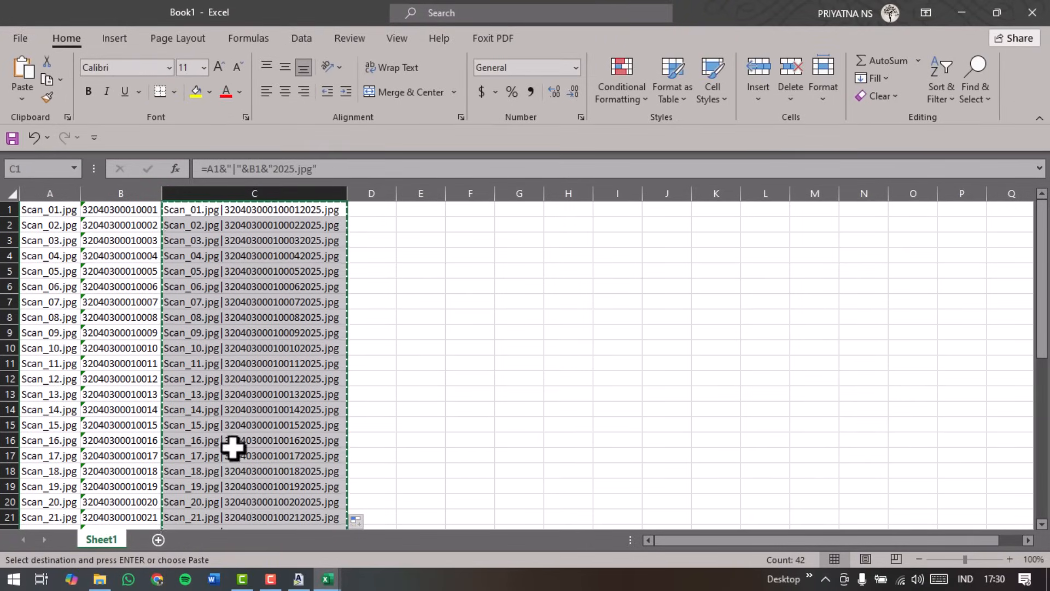
Switch to File Explorer and open the 001 CIKALONG folder under 1_Scan Peta WS\030 CIMAUNG.
{"action": "left_click", "coordinate": [100, 578]}
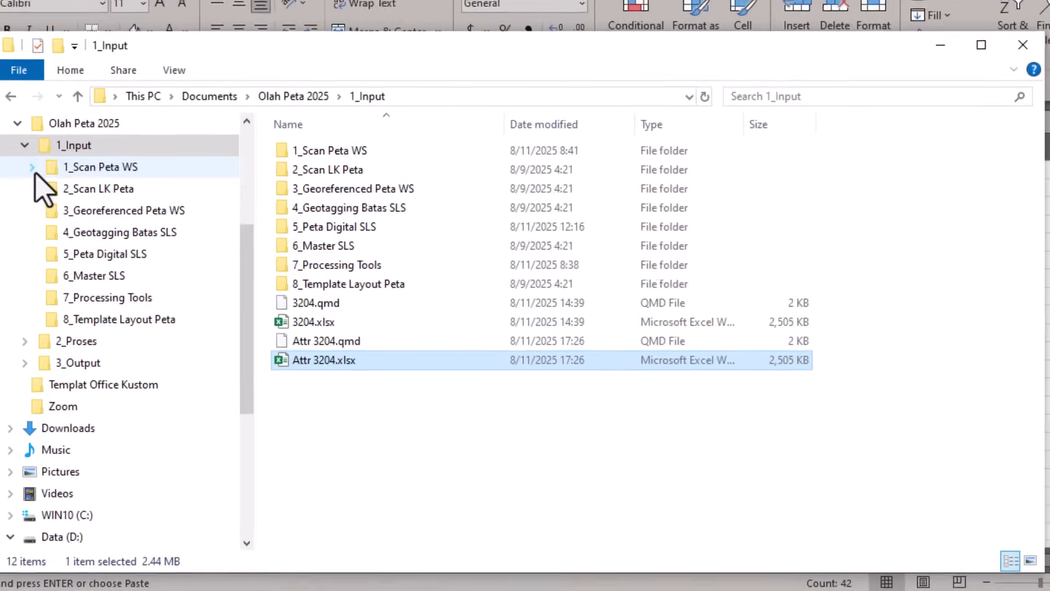
{"action": "left_click", "coordinate": [32, 168]}
{"action": "left_click", "coordinate": [40, 189]}
{"action": "left_click", "coordinate": [93, 209]}
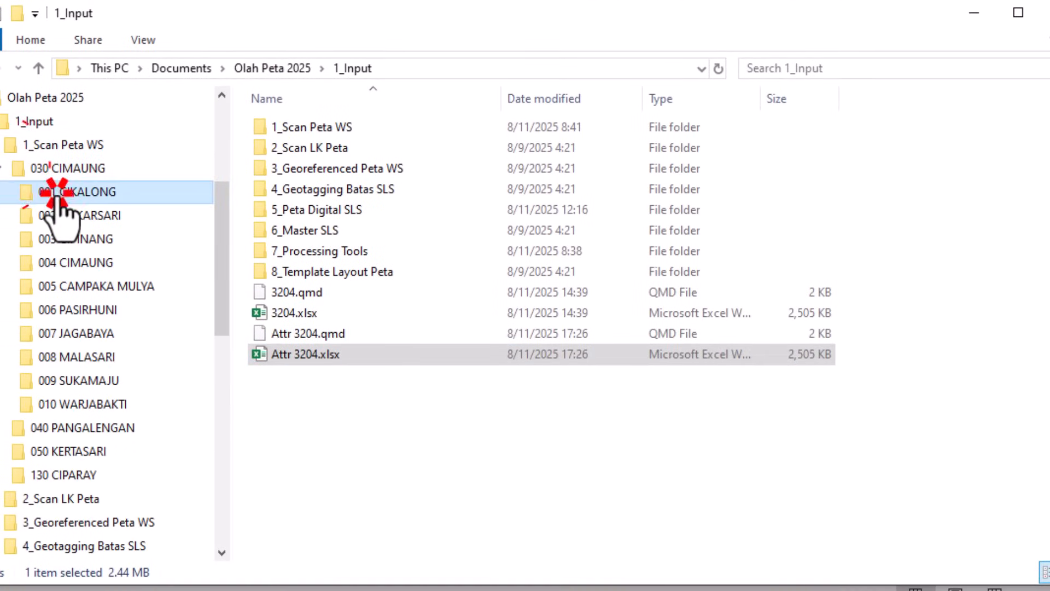
Create a text document named Ren Cikalong.txt in the 001 CIKALONG folder.
{"action": "right_click", "coordinate": [587, 188]}
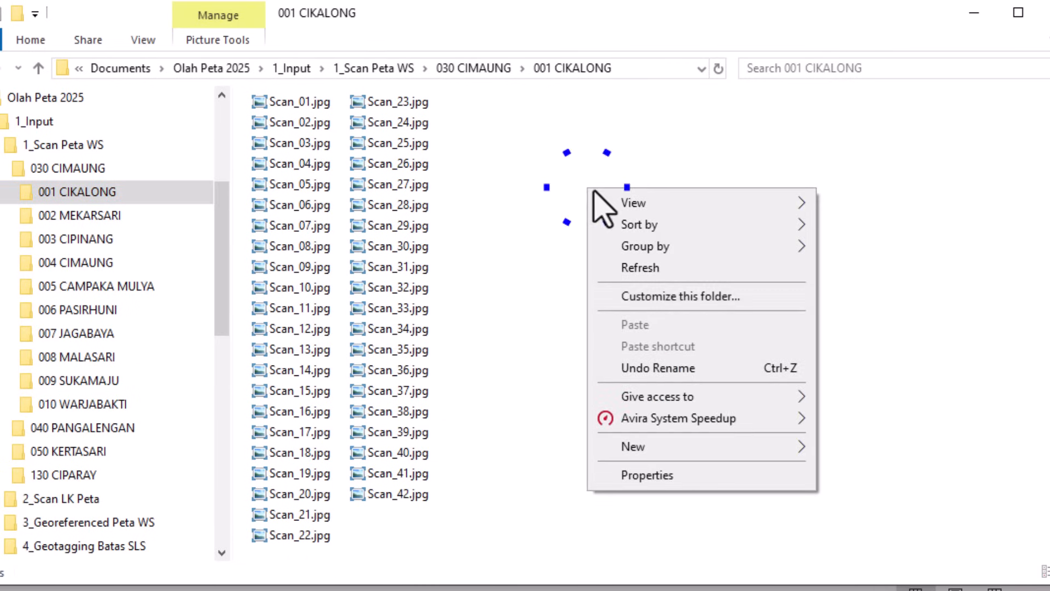
{"action": "mouse_move", "coordinate": [715, 446]}
{"action": "left_click", "coordinate": [861, 401]}
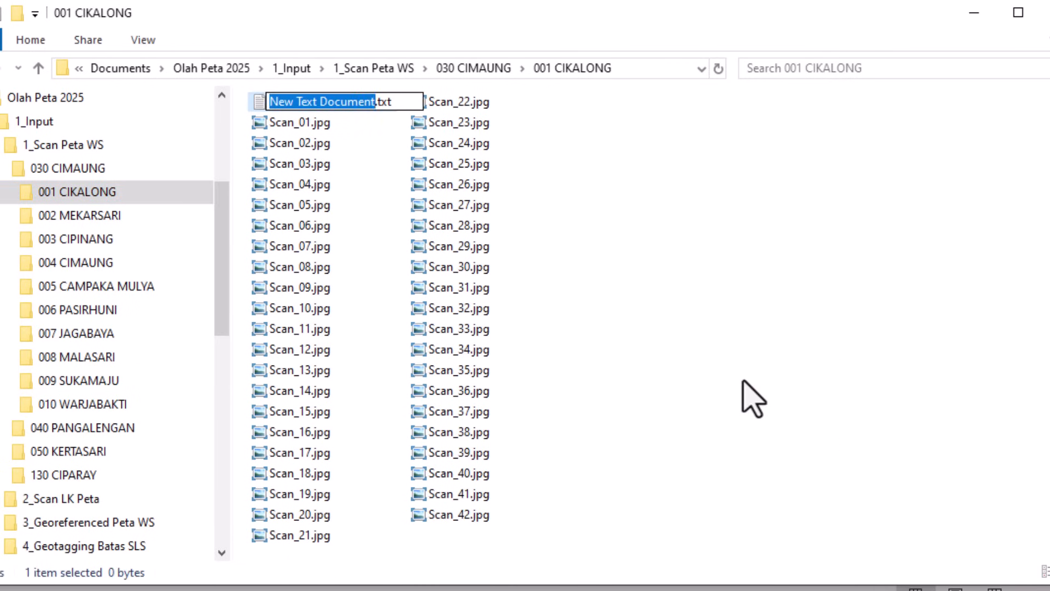
{"action": "type", "text": "Ren Cikalong"}
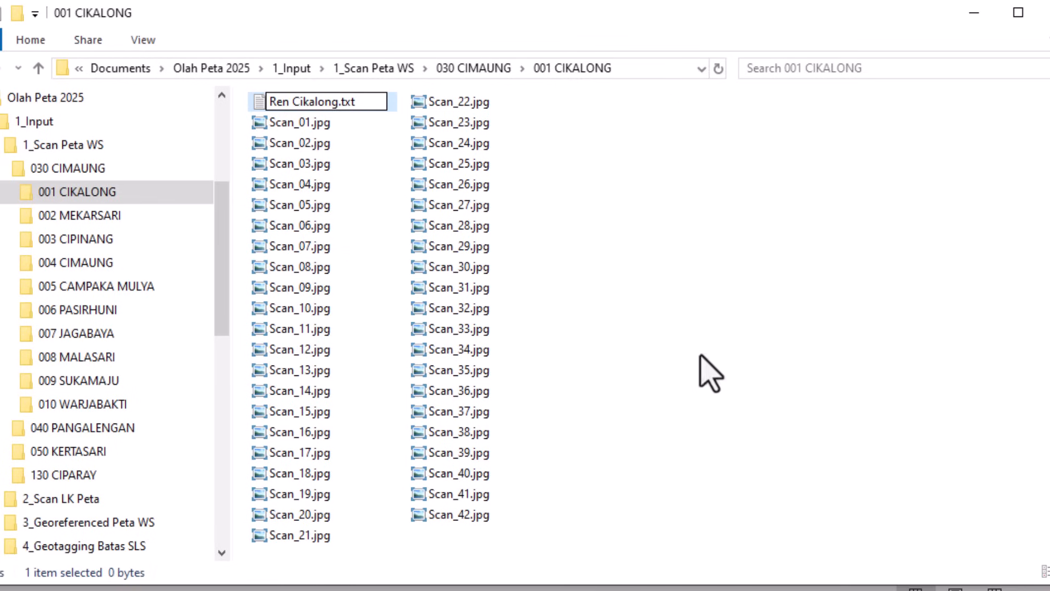
{"action": "key", "text": "Return"}
Open Ren Cikalong.txt in Notepad, paste the copied rename pairs, and close the file with its changes saved.
{"action": "double_click", "coordinate": [284, 102]}
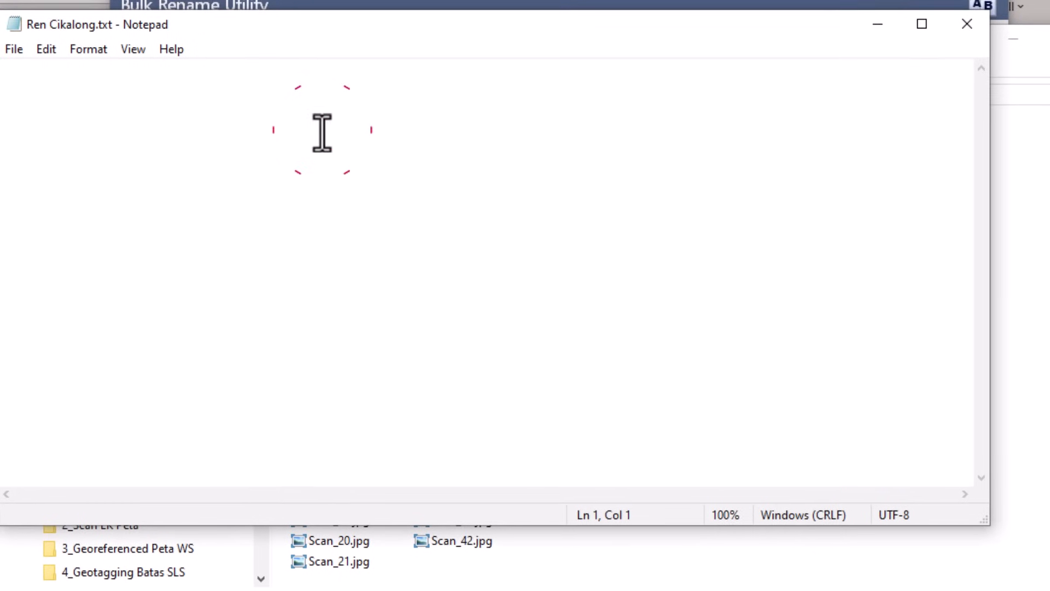
{"action": "right_click", "coordinate": [322, 133]}
{"action": "left_click", "coordinate": [394, 215]}
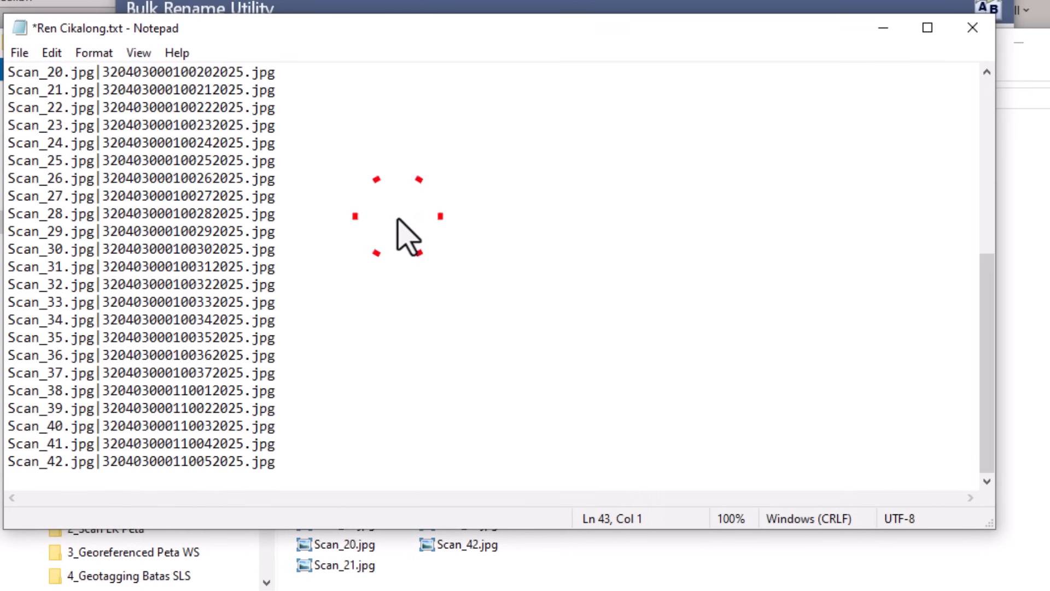
{"action": "scroll", "coordinate": [399, 219], "scroll_direction": "up", "scroll_amount": 7}
{"action": "left_click", "coordinate": [974, 29]}
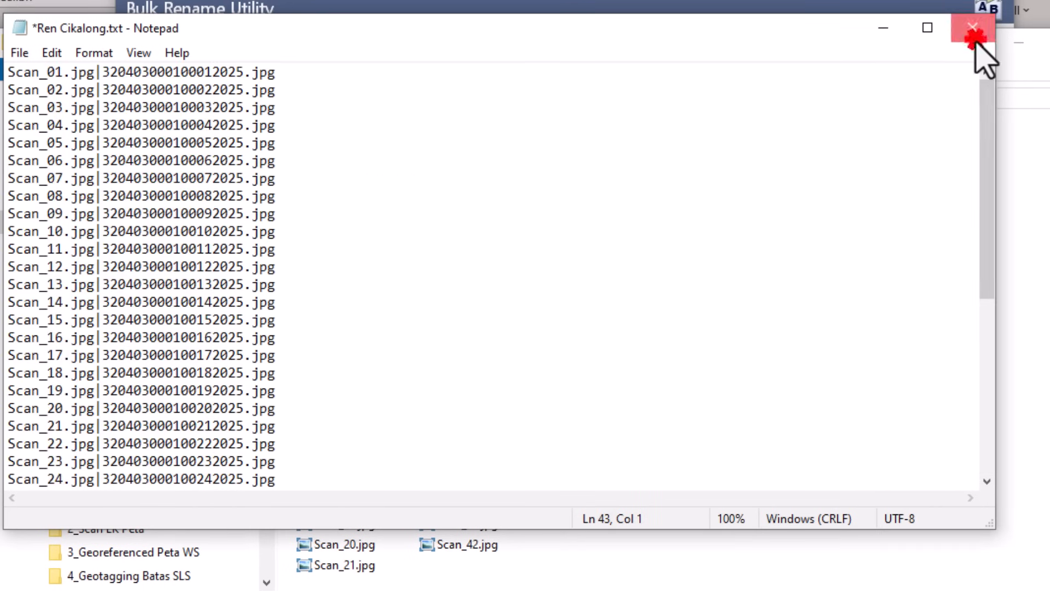
{"action": "left_click", "coordinate": [517, 320]}
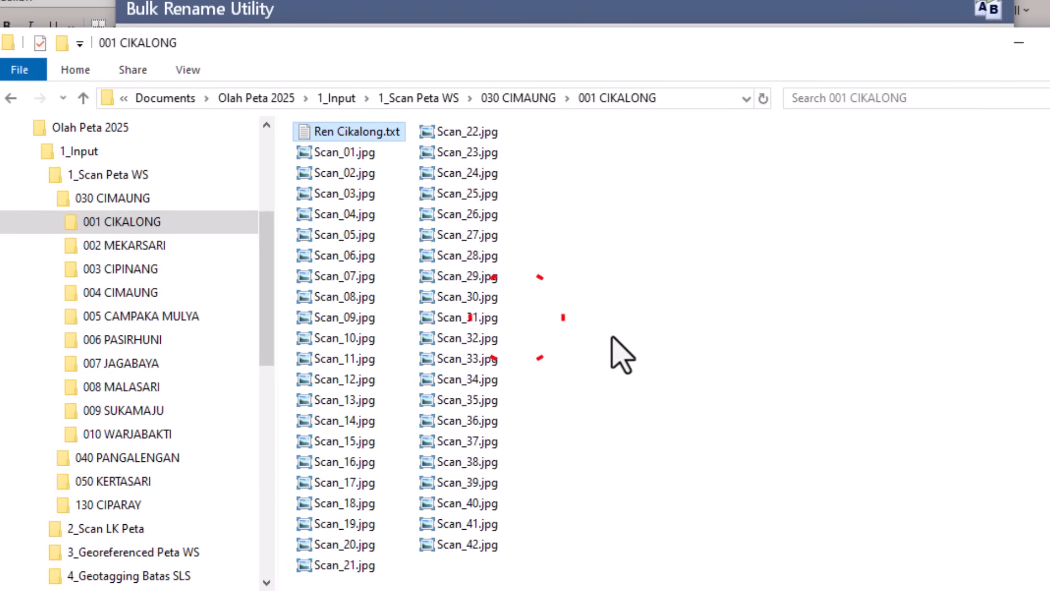
Switch to Bulk Rename Utility and import the rename pairs from Ren Cikalong.txt for the selected scans.
{"action": "left_click", "coordinate": [334, 590]}
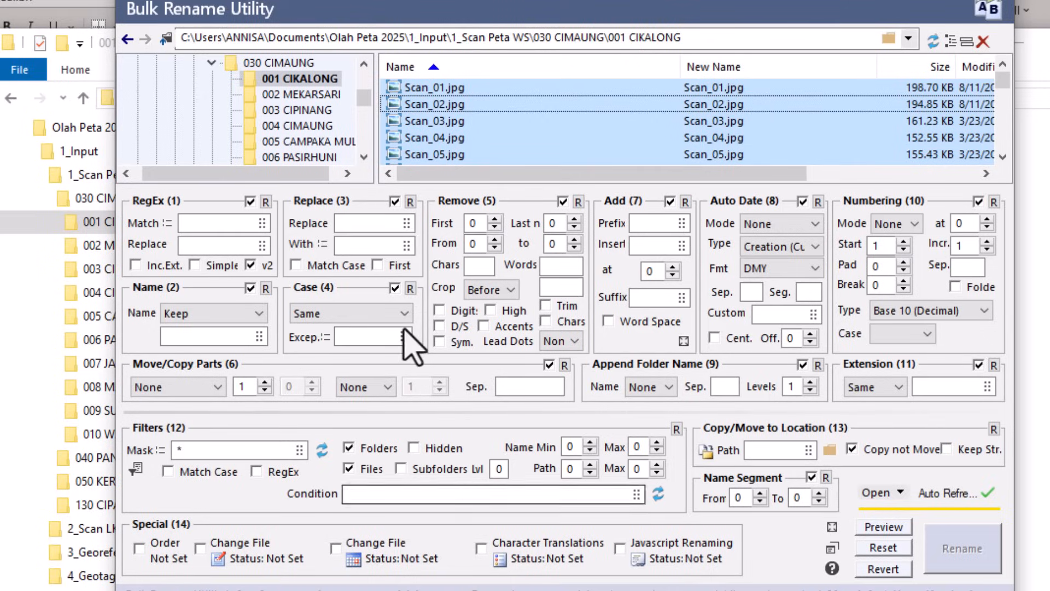
{"action": "left_click", "coordinate": [200, 17]}
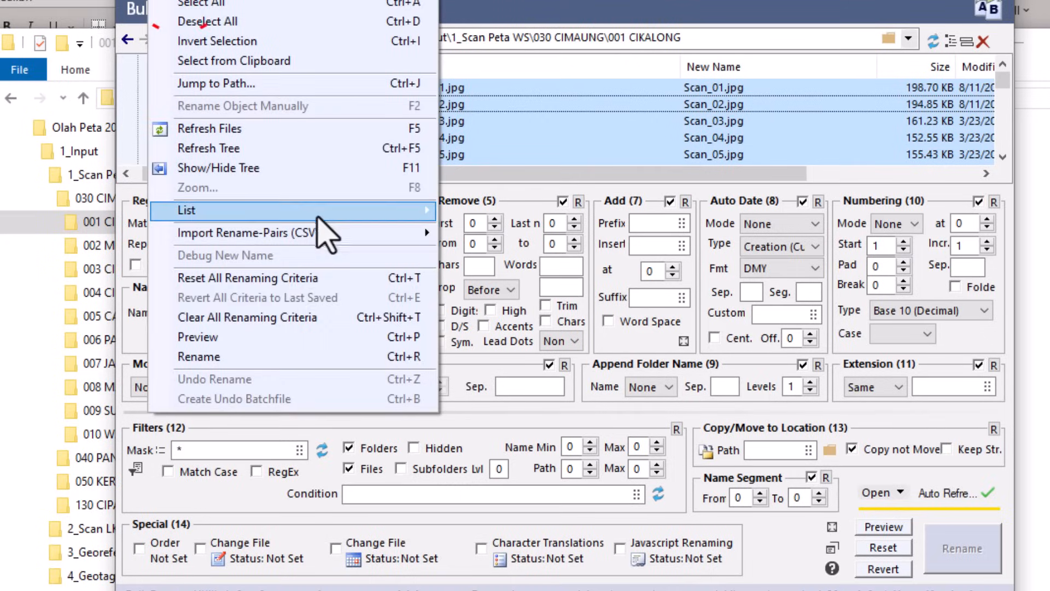
{"action": "mouse_move", "coordinate": [377, 235]}
{"action": "left_click", "coordinate": [493, 232]}
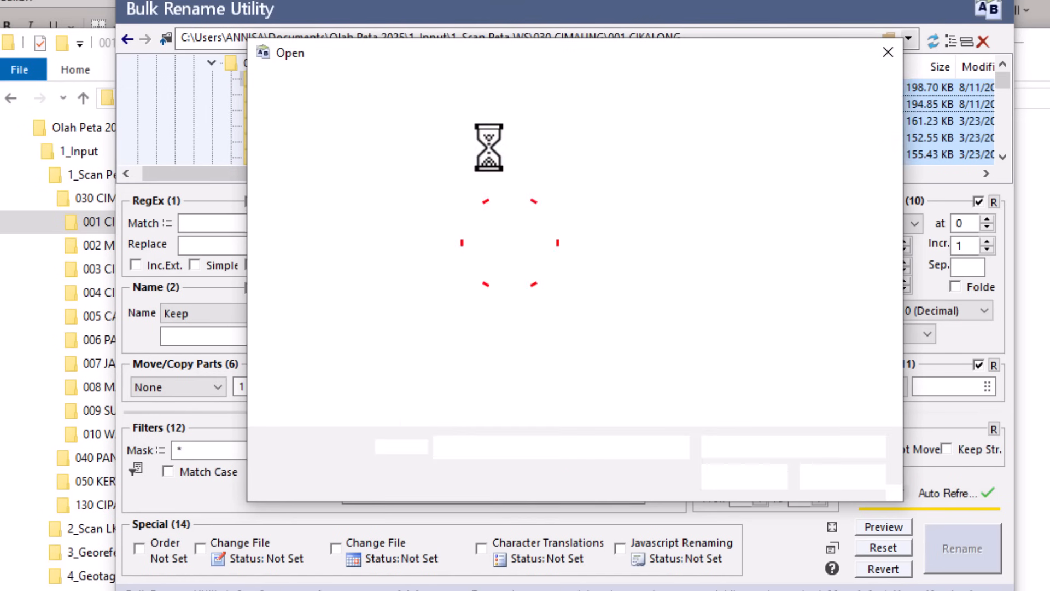
{"action": "double_click", "coordinate": [469, 199]}
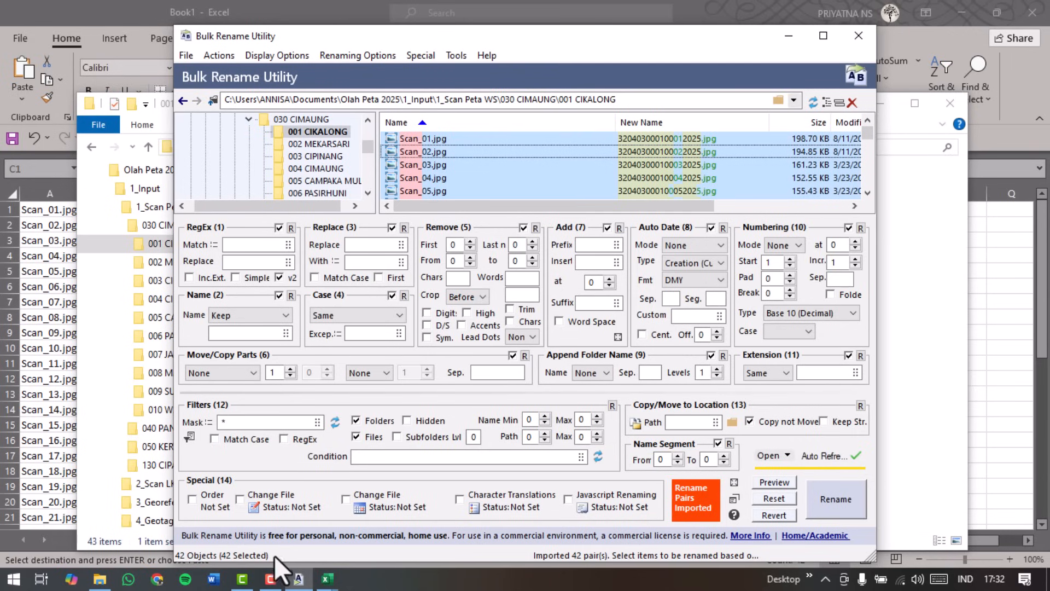
Switch to the Book1 workbook in Excel and change the C1 formula to =A1&"|"&B1&"_2025.jpg".
{"action": "mouse_move", "coordinate": [324, 583]}
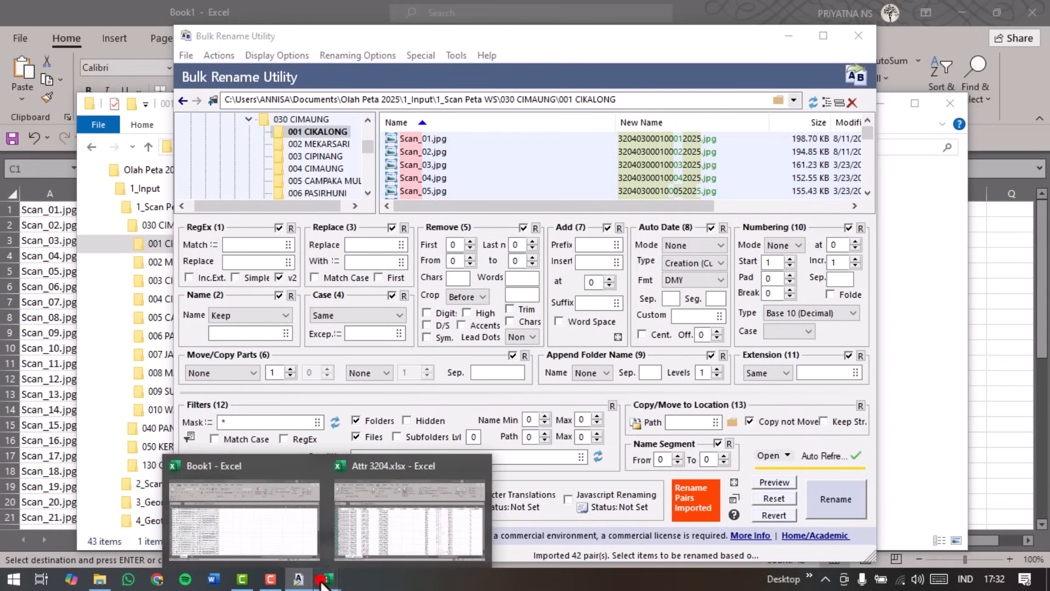
{"action": "left_click", "coordinate": [375, 509]}
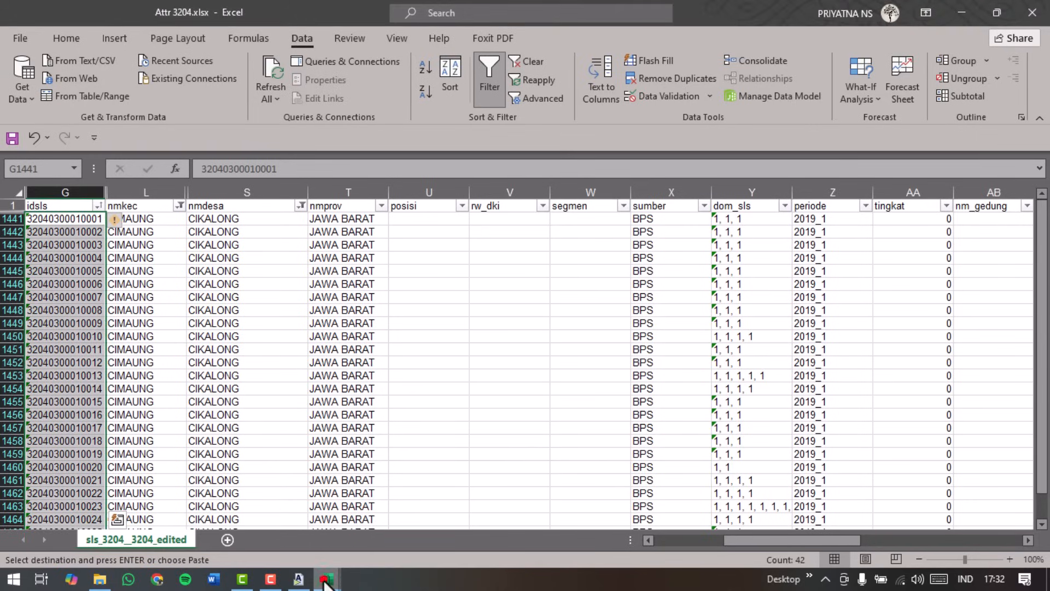
{"action": "mouse_move", "coordinate": [324, 583]}
{"action": "left_click", "coordinate": [307, 525]}
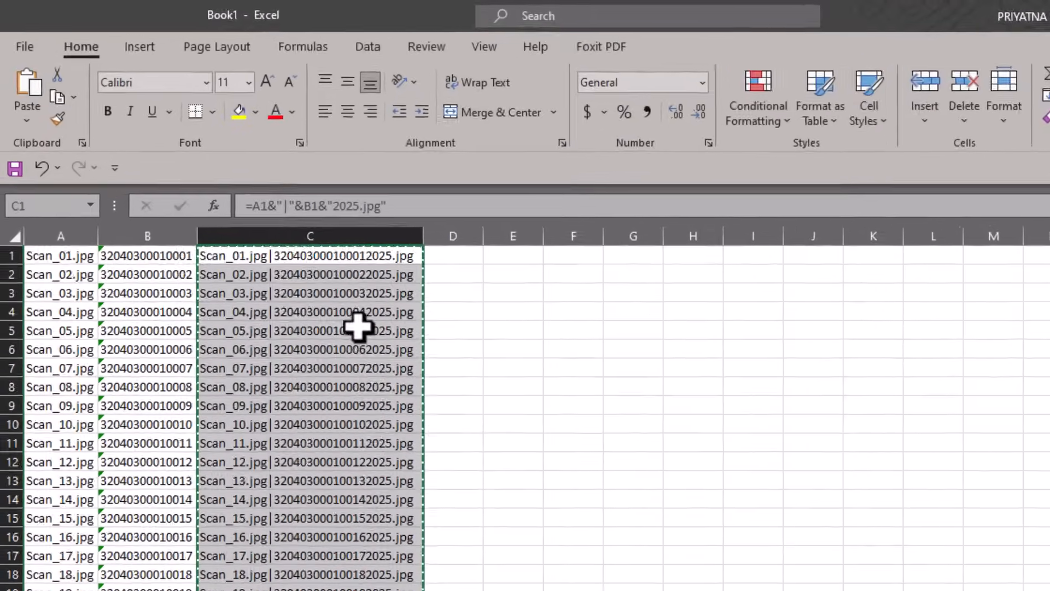
{"action": "left_click", "coordinate": [329, 255]}
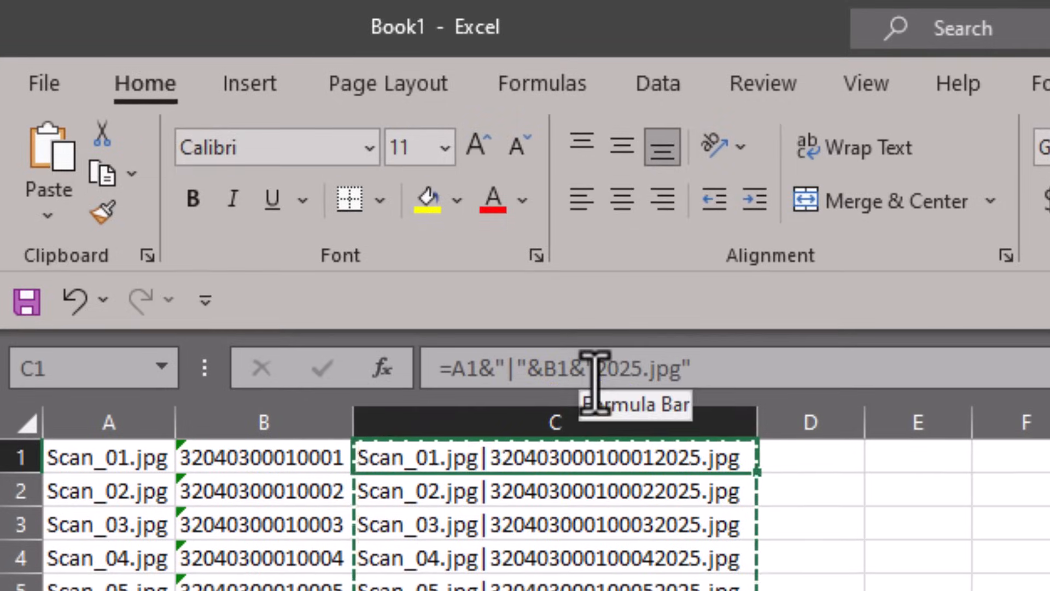
{"action": "left_click", "coordinate": [586, 363]}
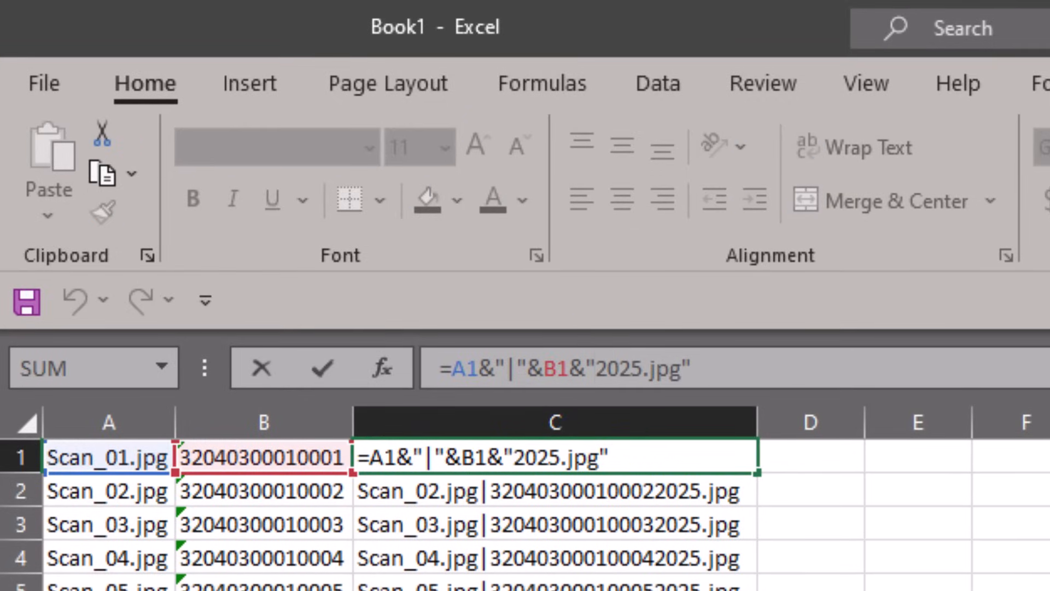
{"action": "type", "text": "_"}
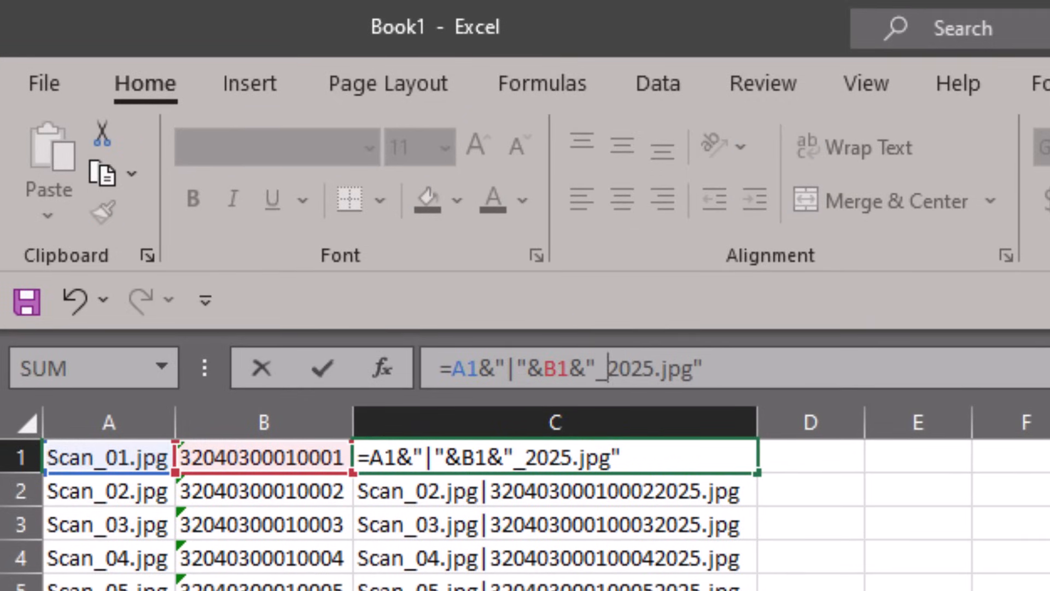
{"action": "key", "text": "Return"}
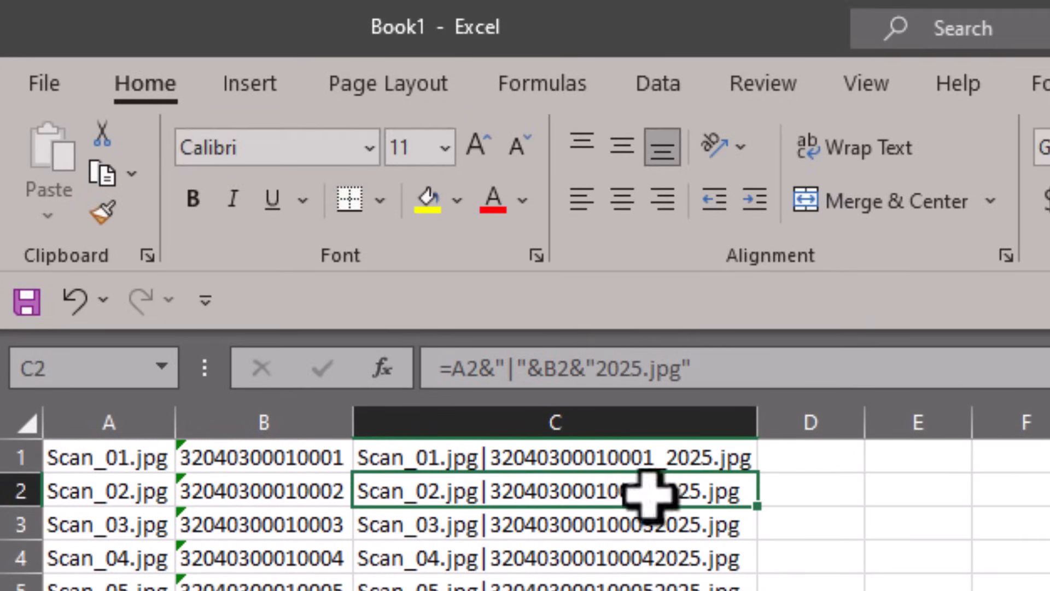
Fill the corrected C1 formula down column C to row 42 and copy the filled cells.
{"action": "left_click", "coordinate": [648, 453]}
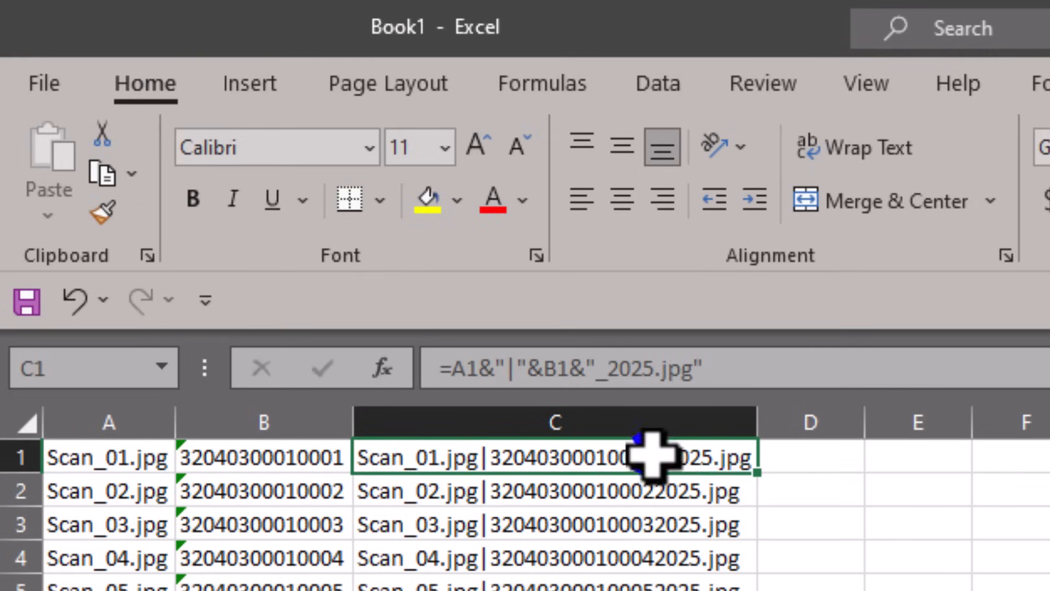
{"action": "double_click", "coordinate": [766, 477]}
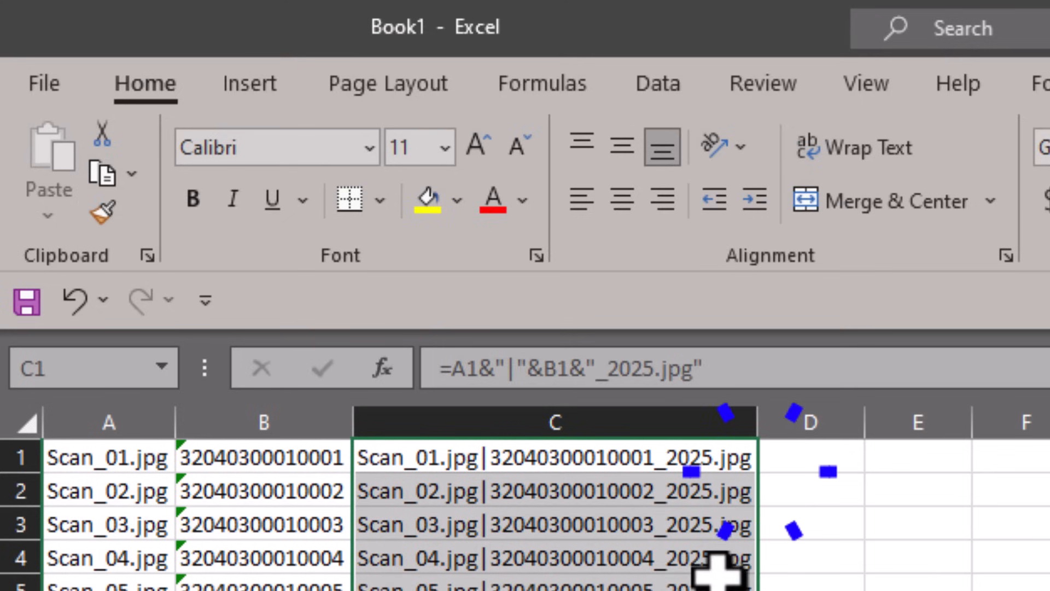
{"action": "right_click", "coordinate": [670, 574]}
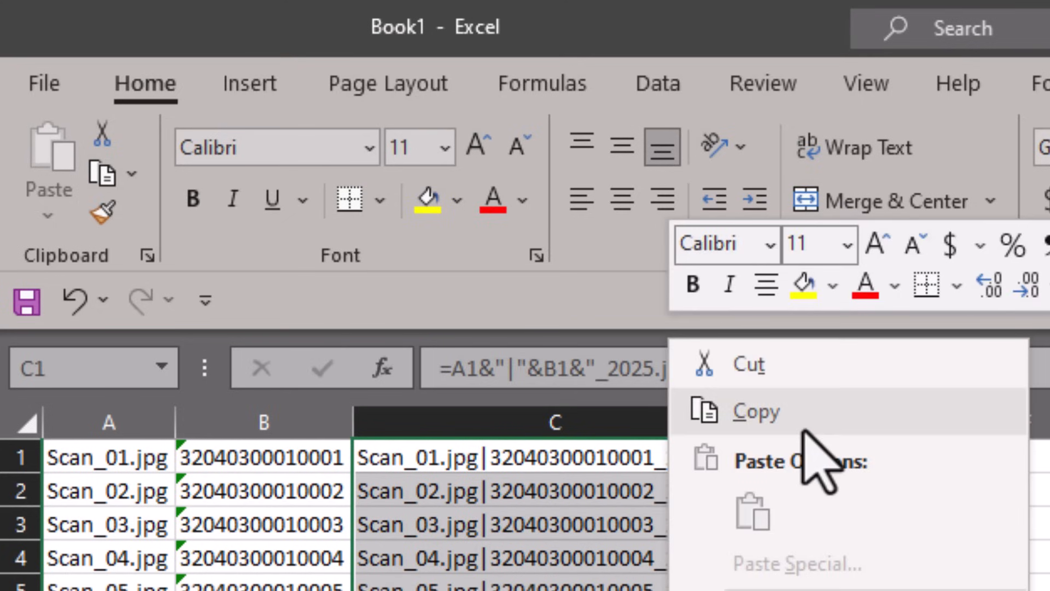
{"action": "left_click", "coordinate": [755, 417]}
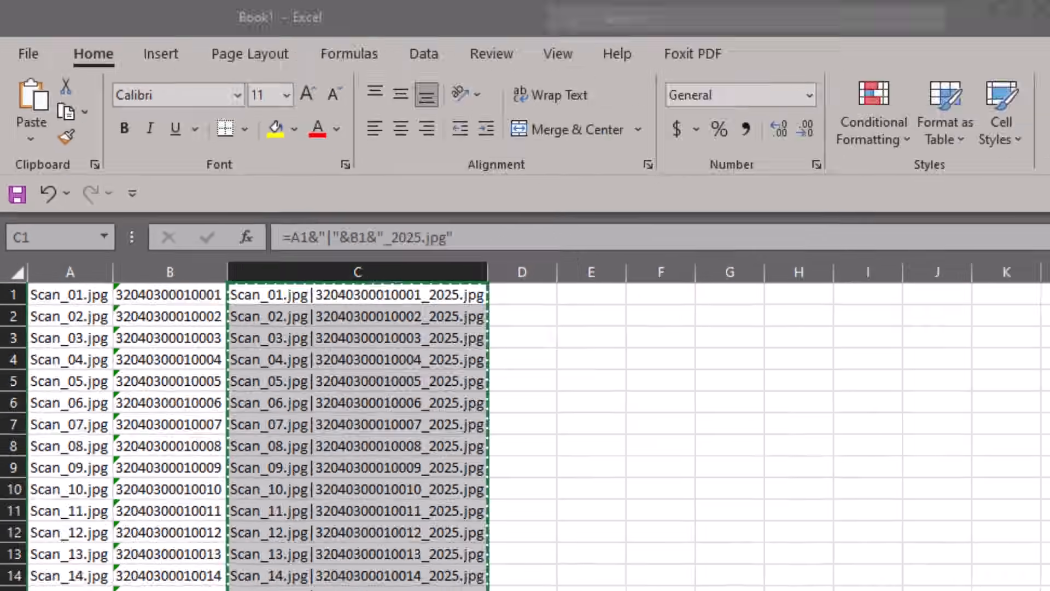
Reopen Ren Cikalong.txt from File Explorer, replace its whole contents with the copied rename pairs, and close it with the changes saved.
{"action": "left_click", "coordinate": [99, 579]}
{"action": "double_click", "coordinate": [356, 174]}
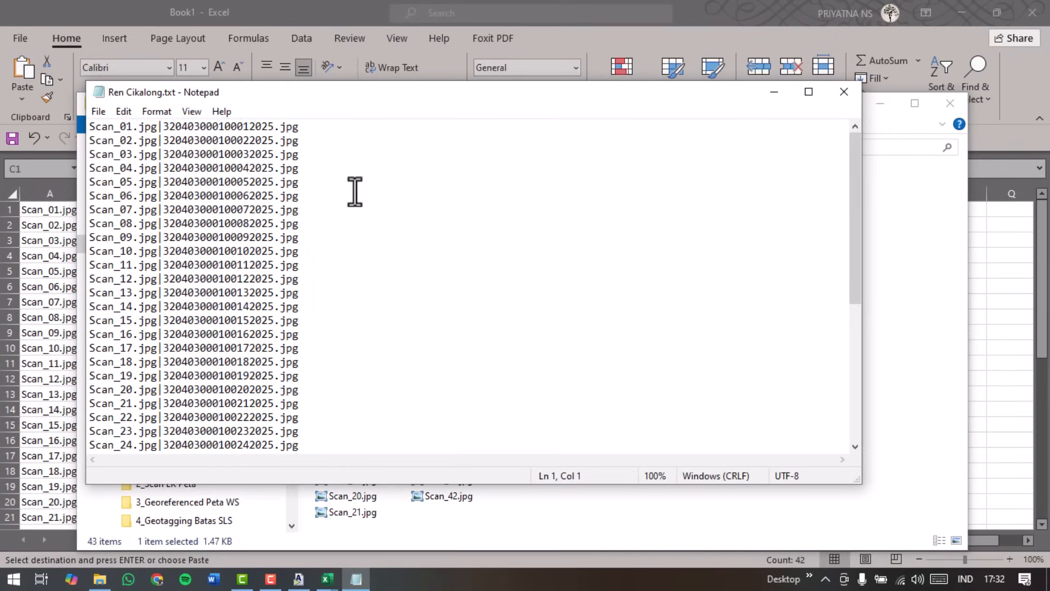
{"action": "right_click", "coordinate": [355, 191]}
{"action": "left_click", "coordinate": [407, 297]}
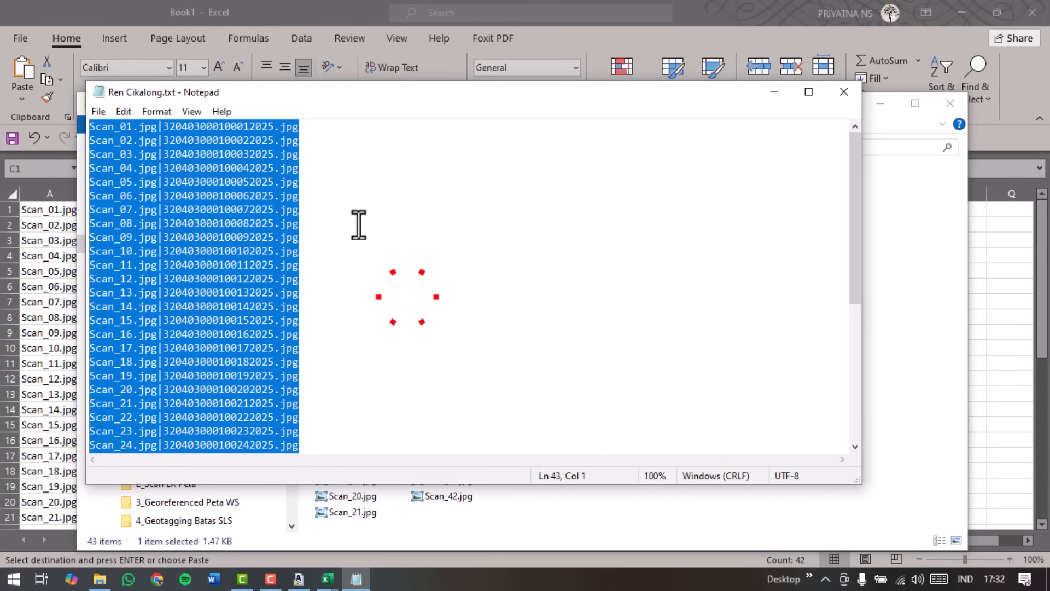
{"action": "right_click", "coordinate": [358, 225]}
{"action": "left_click", "coordinate": [410, 283]}
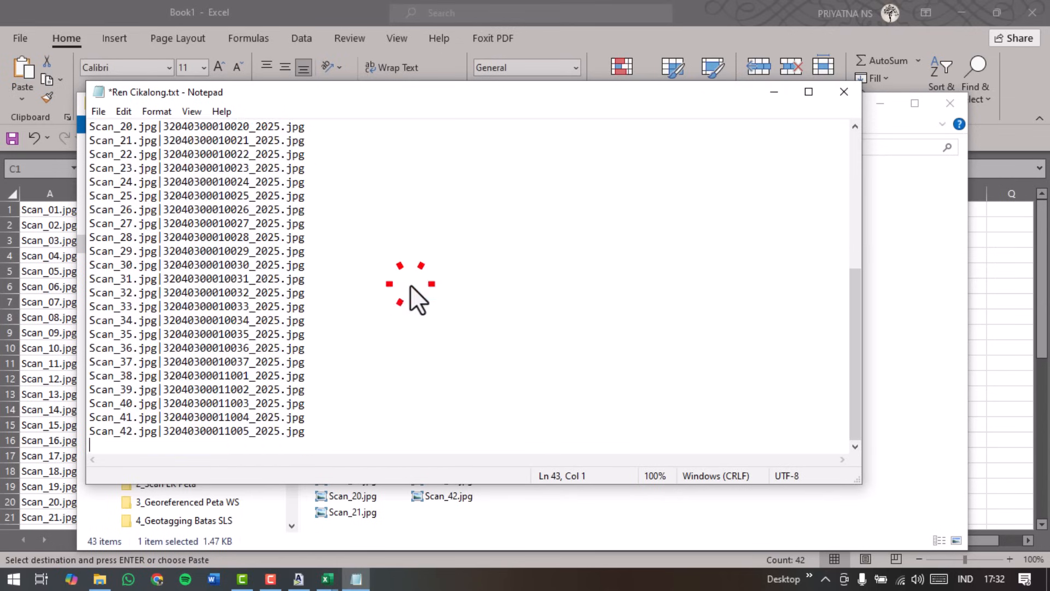
{"action": "scroll", "coordinate": [410, 285], "scroll_direction": "up", "scroll_amount": 6}
{"action": "left_click", "coordinate": [844, 92]}
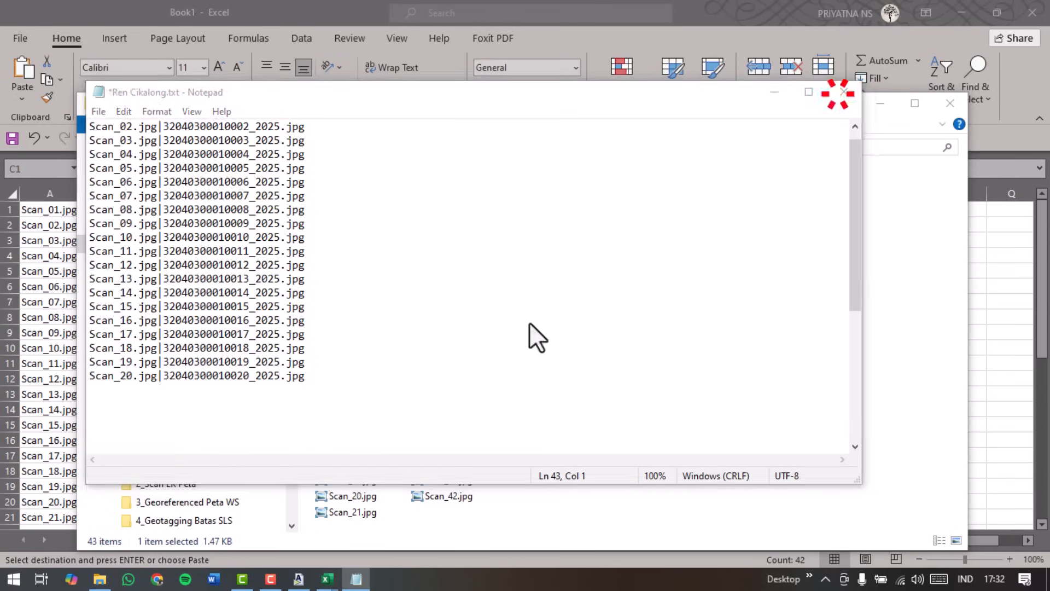
{"action": "left_click", "coordinate": [482, 321]}
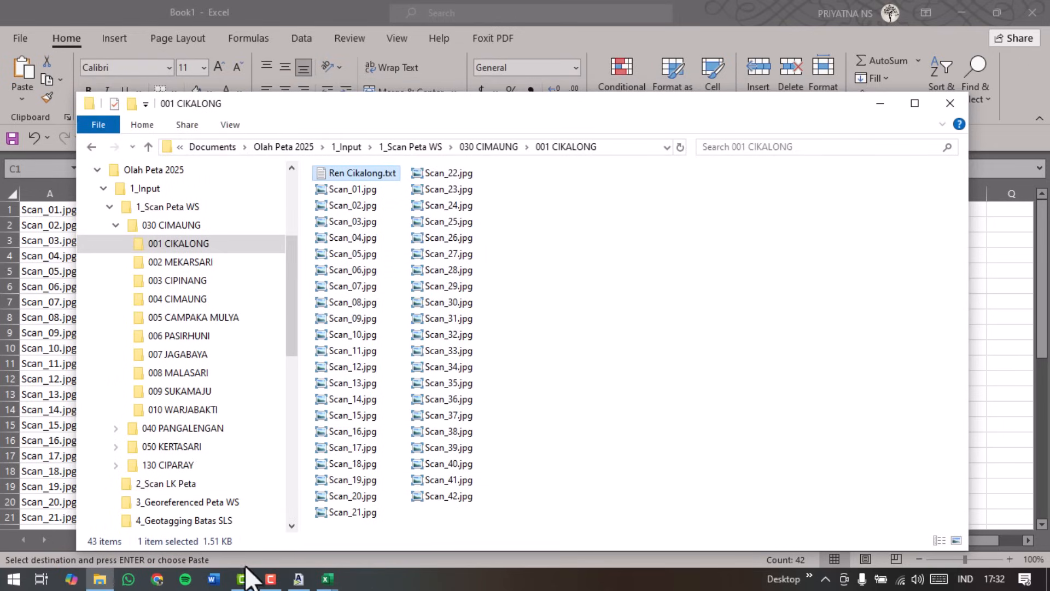
Switch to Bulk Rename Utility, import the updated rename pairs from Ren Cikalong.txt, and review the new names.
{"action": "left_click", "coordinate": [299, 579]}
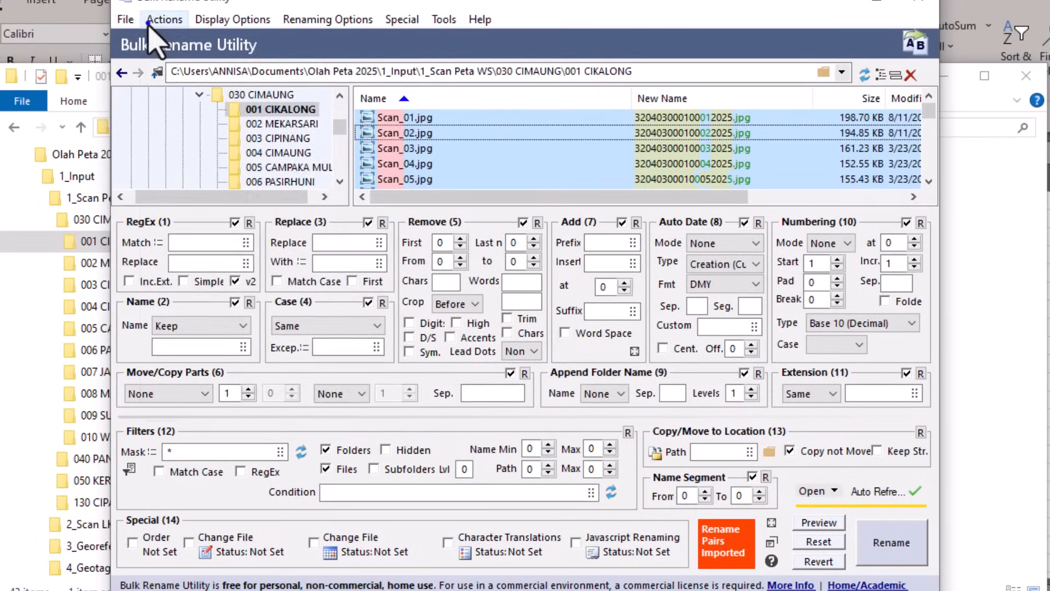
{"action": "left_click", "coordinate": [191, 36]}
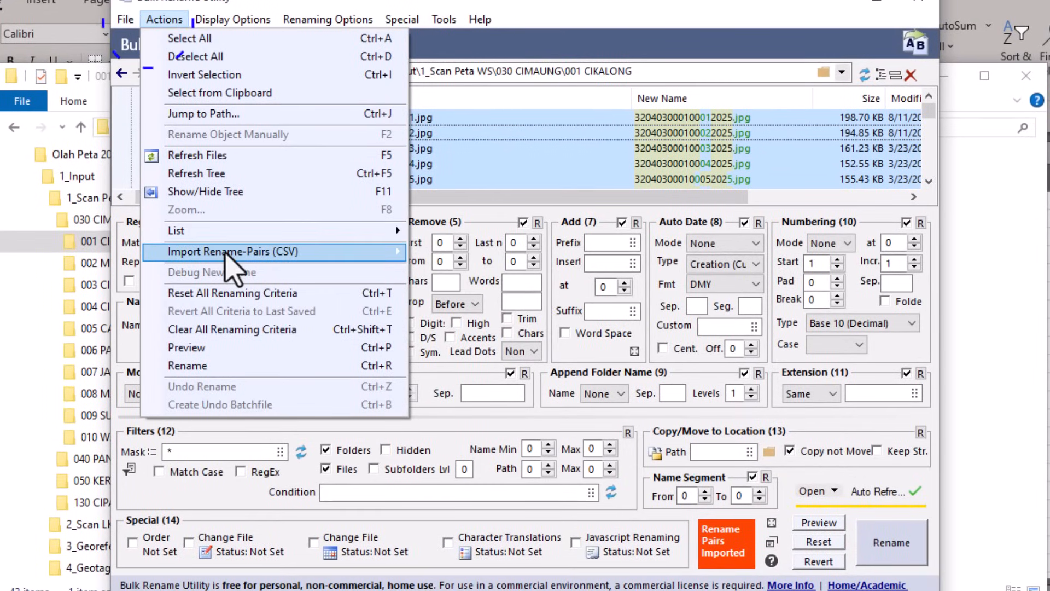
{"action": "left_click", "coordinate": [432, 252]}
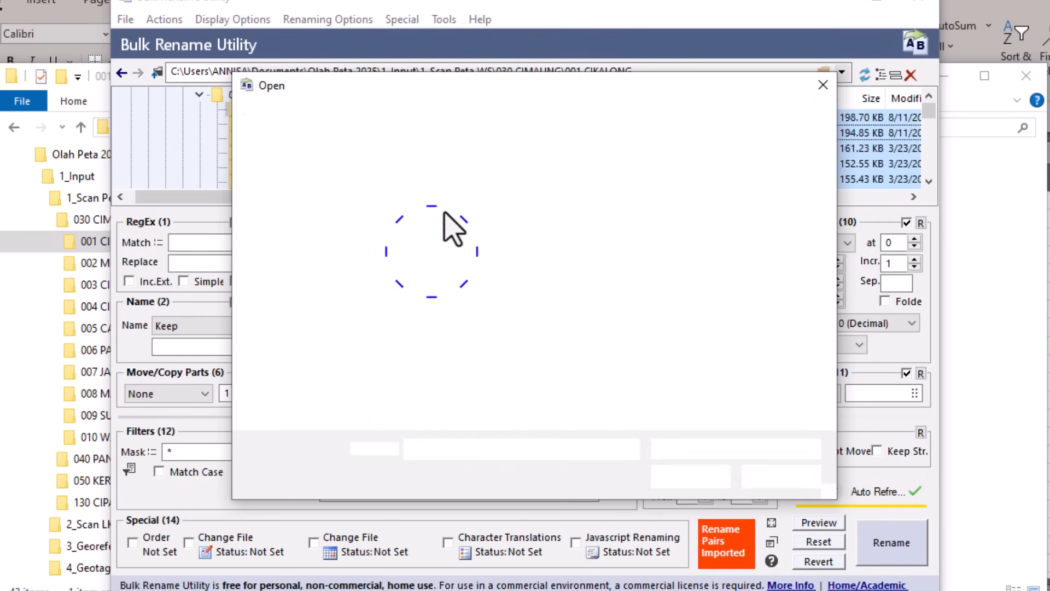
{"action": "double_click", "coordinate": [430, 218]}
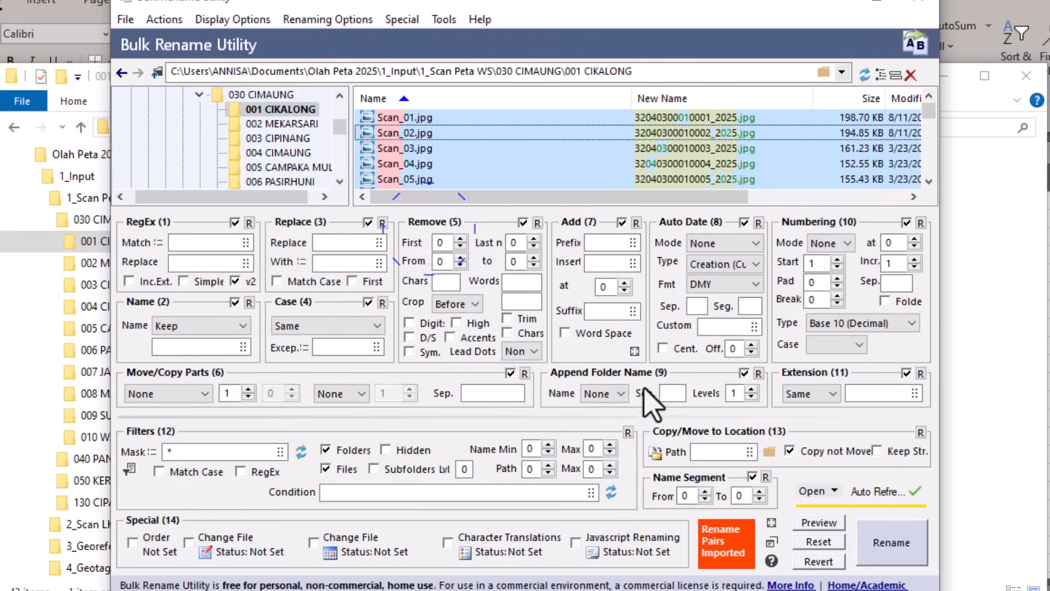
{"action": "scroll", "coordinate": [733, 158], "scroll_direction": "down", "scroll_amount": 10}
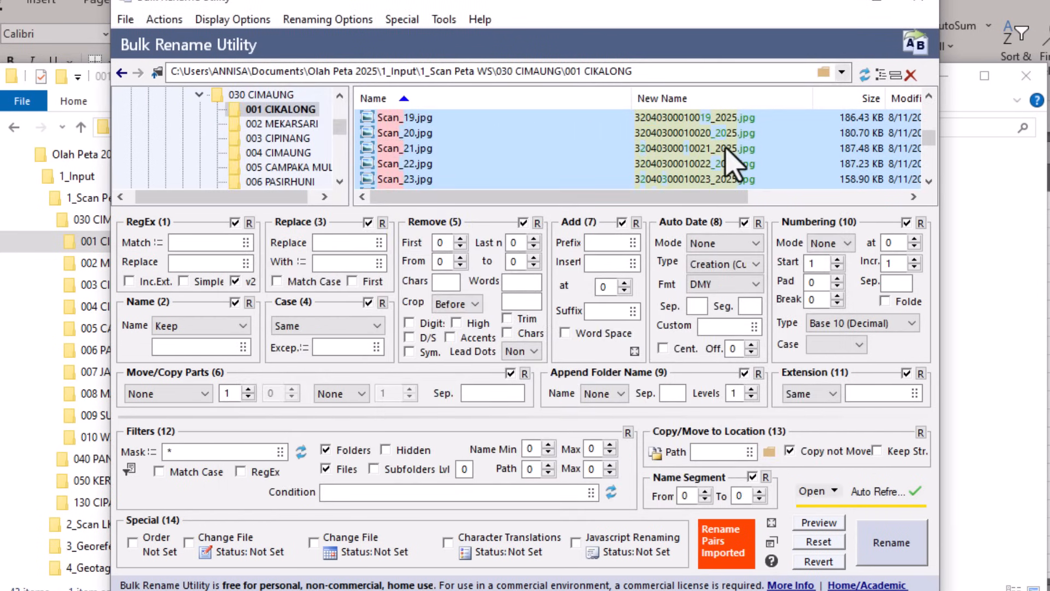
Browse for the location of the renamed files and select Documents > Olah Peta 2025 > 1_Input > 1_Scan Peta WS > 030 CIMAUNG.
{"action": "left_click", "coordinate": [770, 451]}
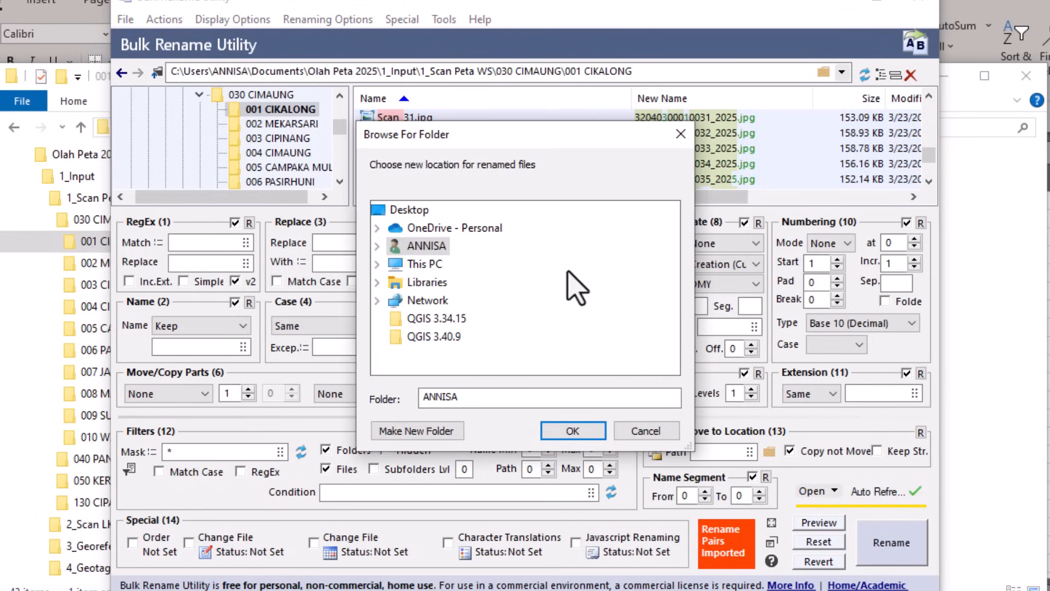
{"action": "left_click", "coordinate": [377, 246]}
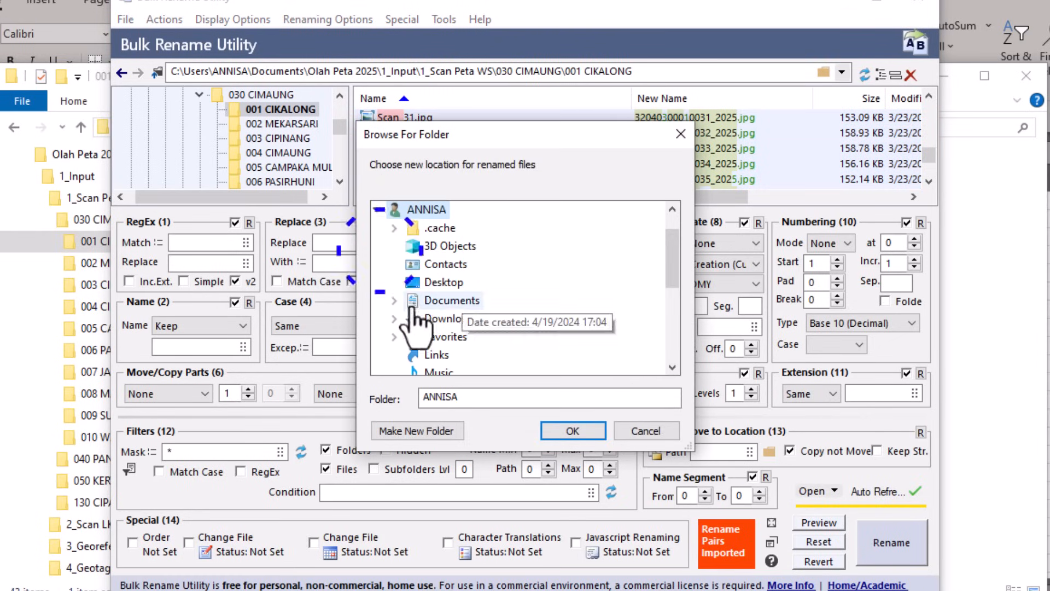
{"action": "left_click", "coordinate": [393, 300]}
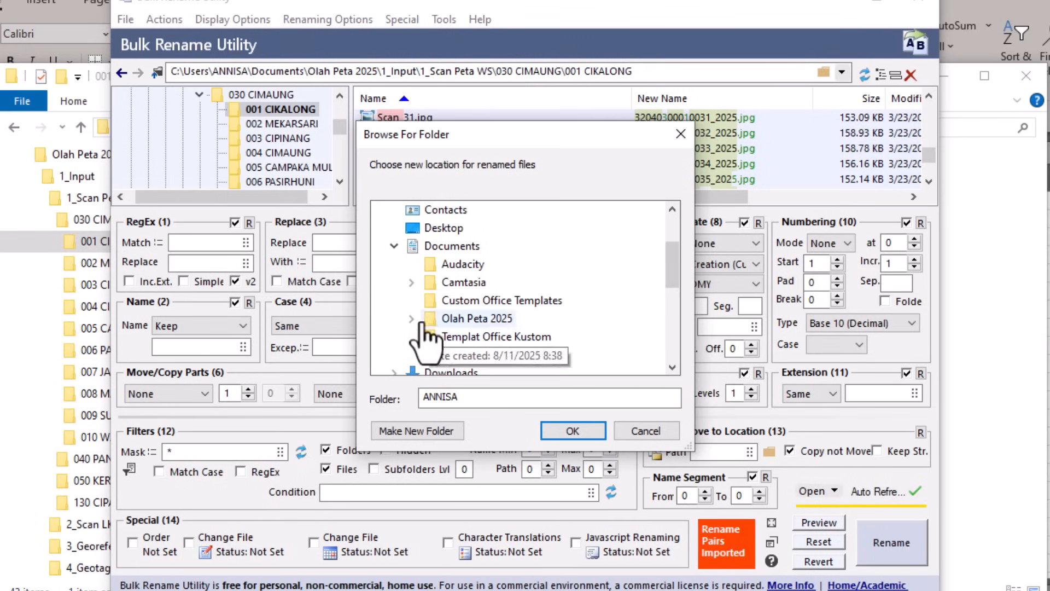
{"action": "left_click", "coordinate": [411, 318]}
{"action": "left_click", "coordinate": [430, 318]}
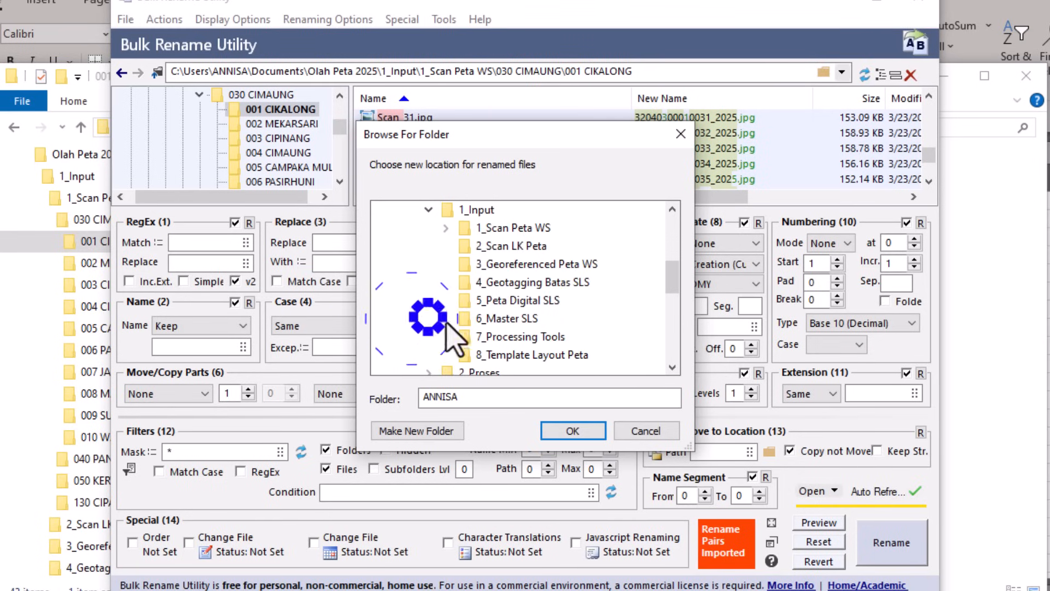
{"action": "left_click", "coordinate": [446, 228]}
{"action": "left_click", "coordinate": [464, 246]}
{"action": "left_click", "coordinate": [546, 225]}
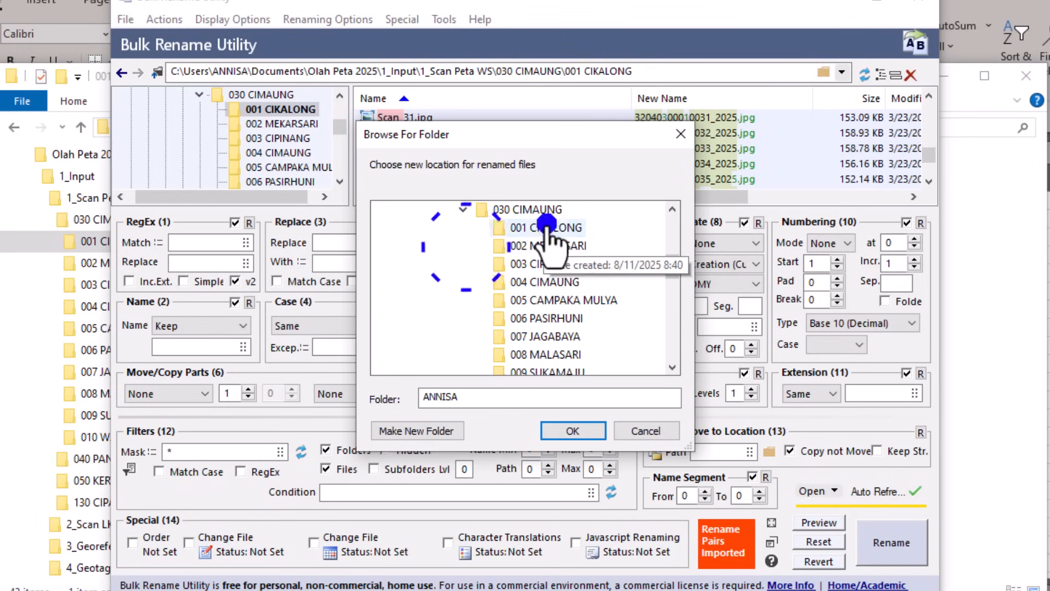
{"action": "left_click", "coordinate": [528, 210]}
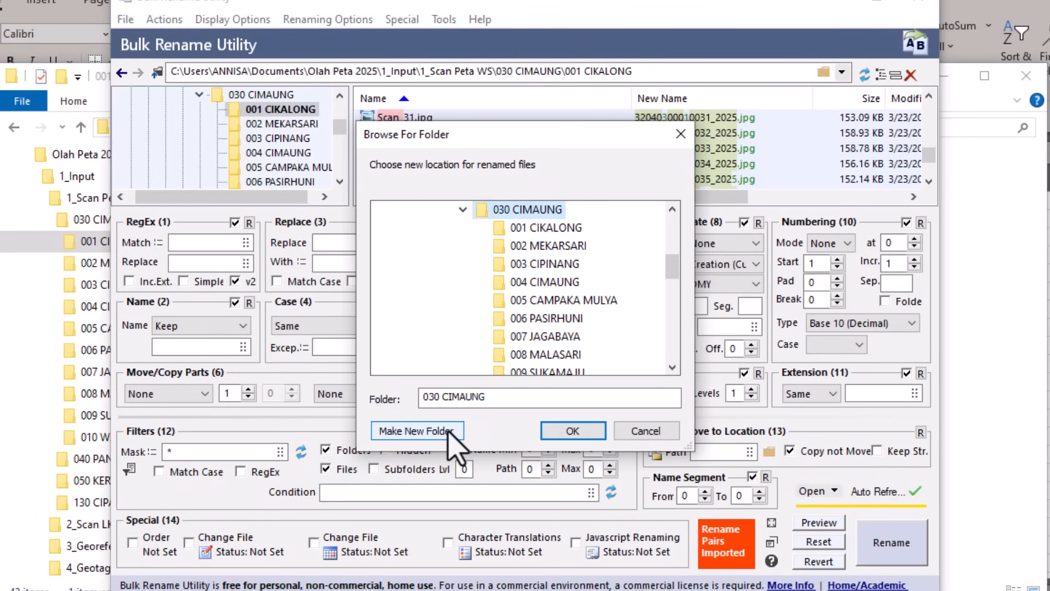
Create a folder named Rename 001 inside 030 CIMAUNG and set it as the copy location.
{"action": "left_click", "coordinate": [451, 432]}
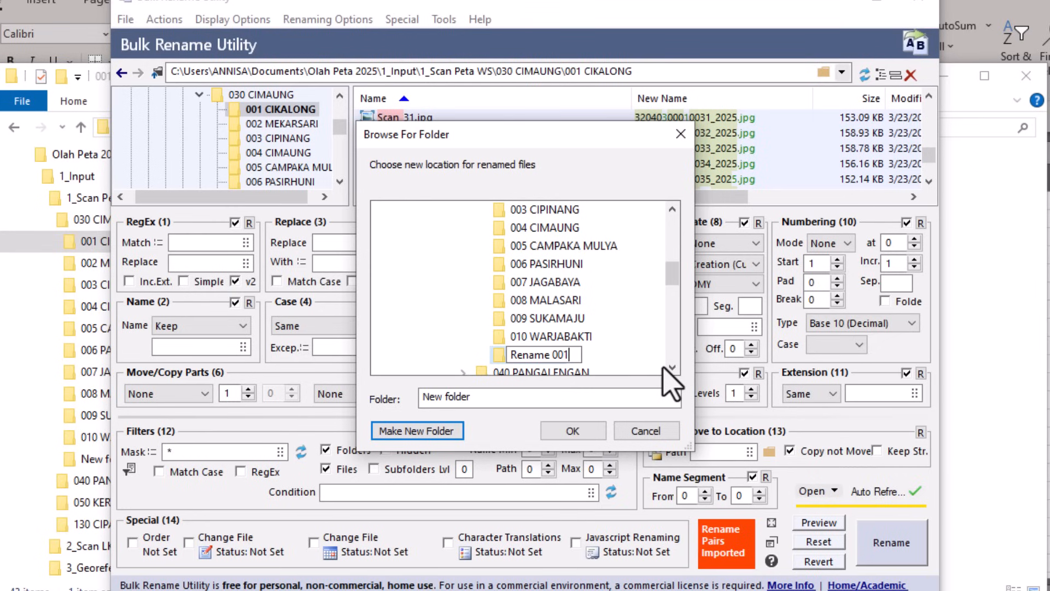
{"action": "left_click", "coordinate": [628, 354]}
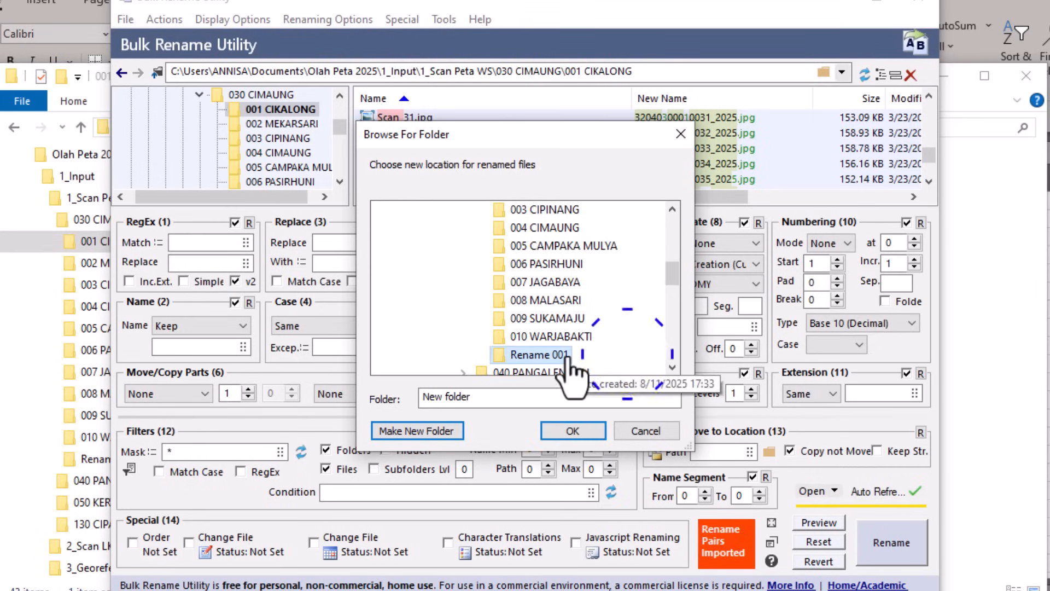
{"action": "left_click", "coordinate": [590, 436]}
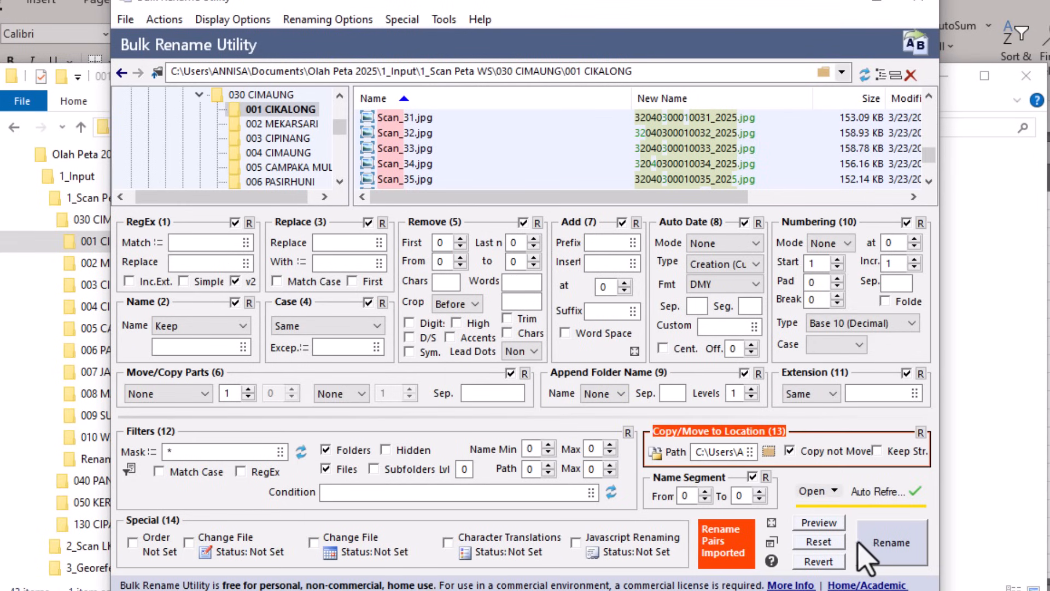
Run the rename on the selected CIKALONG scans, accept the warning and close the completion message.
{"action": "left_click", "coordinate": [882, 550]}
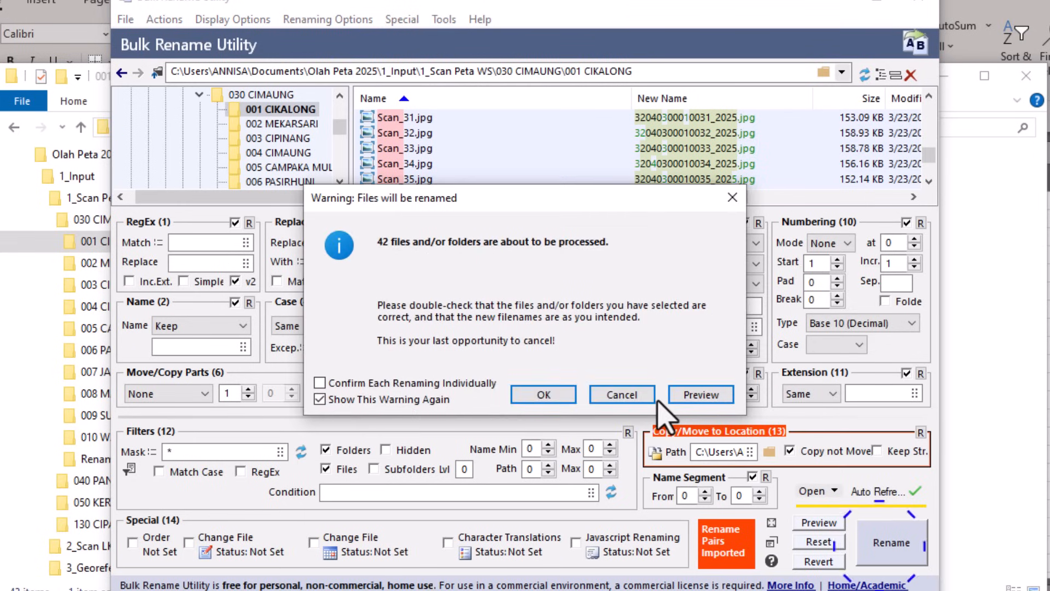
{"action": "left_click", "coordinate": [549, 397]}
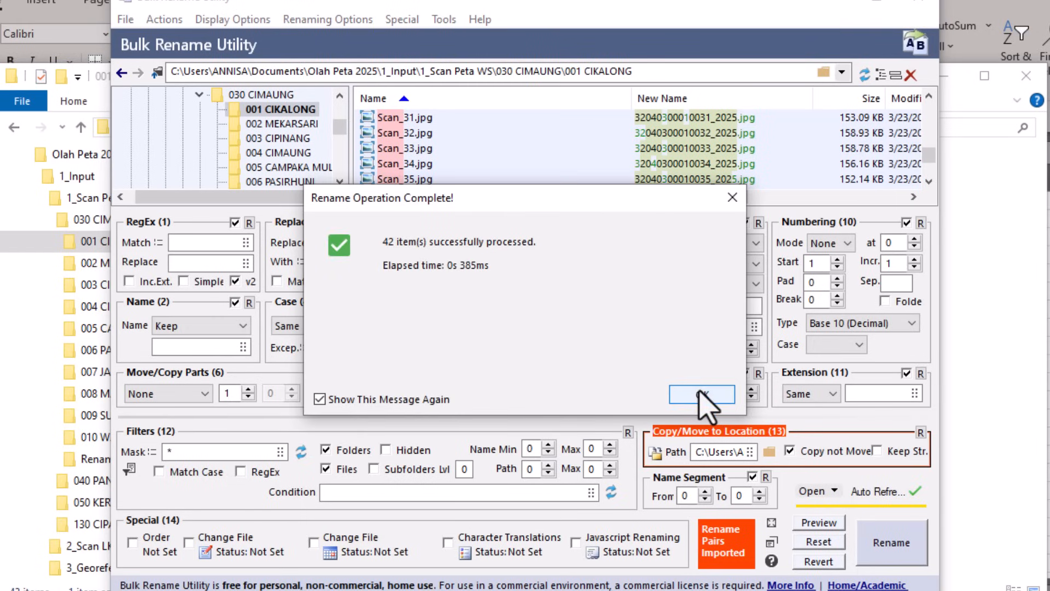
{"action": "left_click", "coordinate": [679, 385]}
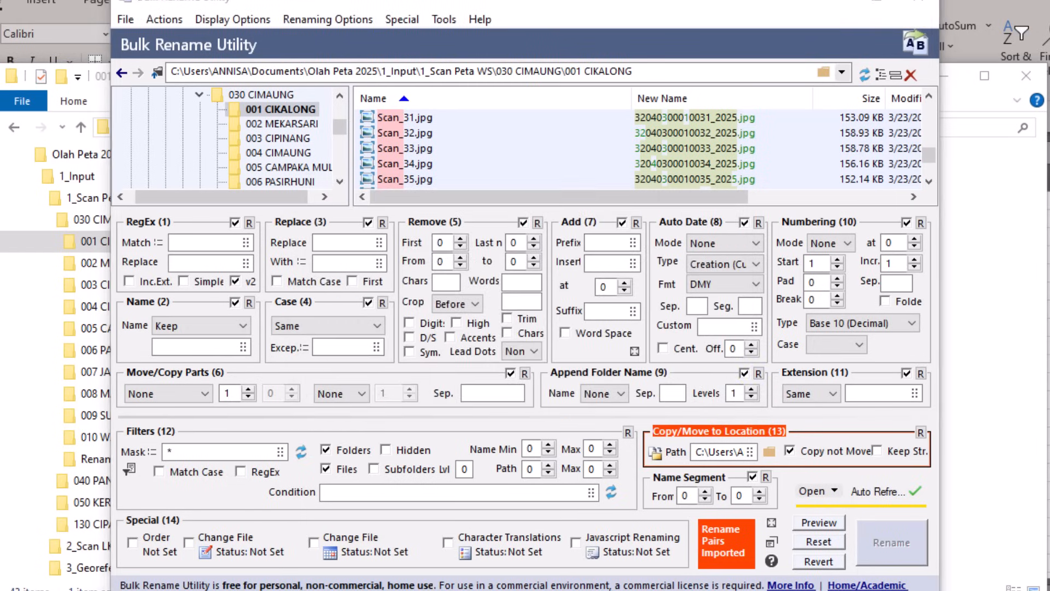
Switch to File Explorer, open the Rename 001 folder and show its files as a list.
{"action": "left_click", "coordinate": [295, 590]}
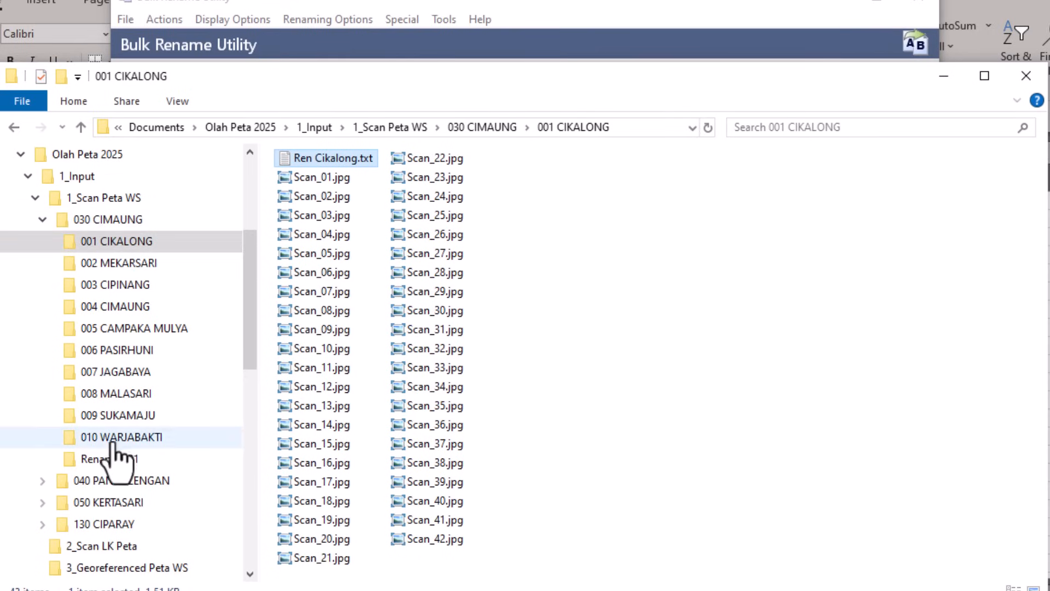
{"action": "left_click", "coordinate": [121, 459]}
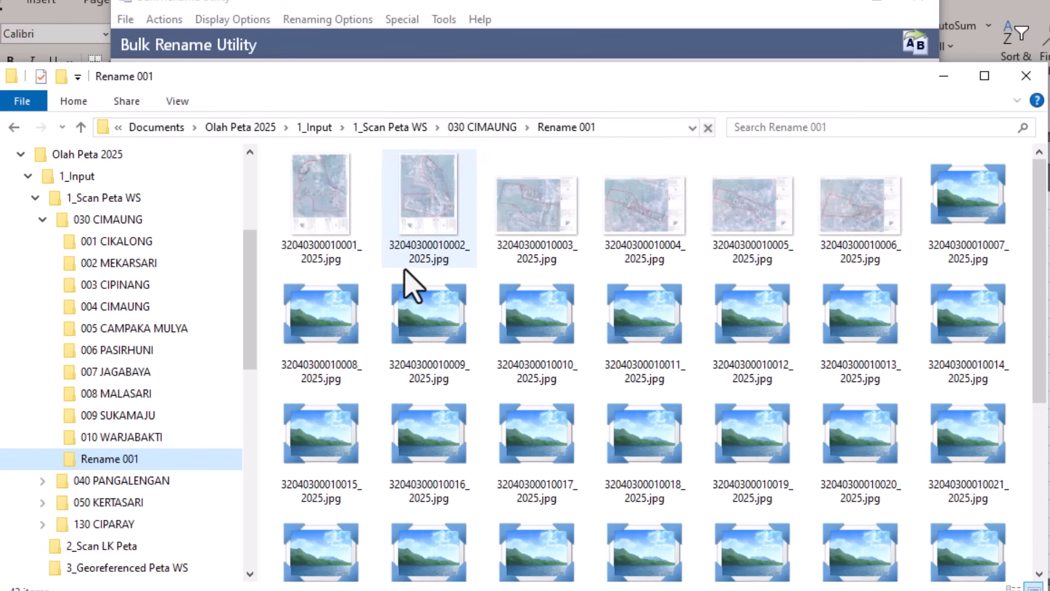
{"action": "right_click", "coordinate": [374, 263]}
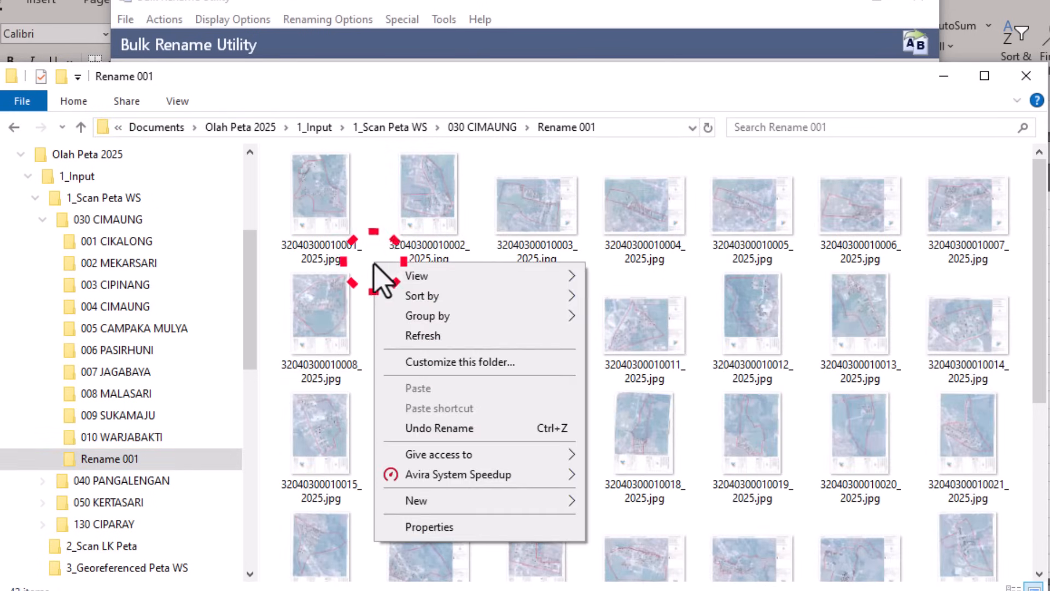
{"action": "mouse_move", "coordinate": [449, 276]}
{"action": "left_click", "coordinate": [644, 357]}
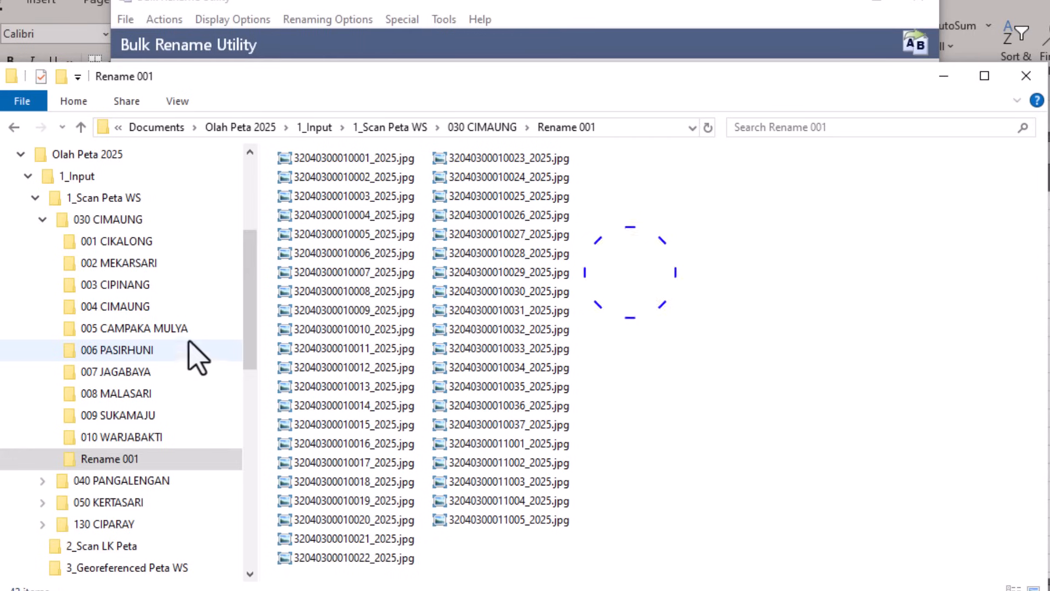
Rename the Rename 001 folder as 001 Rename and compare its files with those in 001 CIKALONG.
{"action": "right_click", "coordinate": [166, 465]}
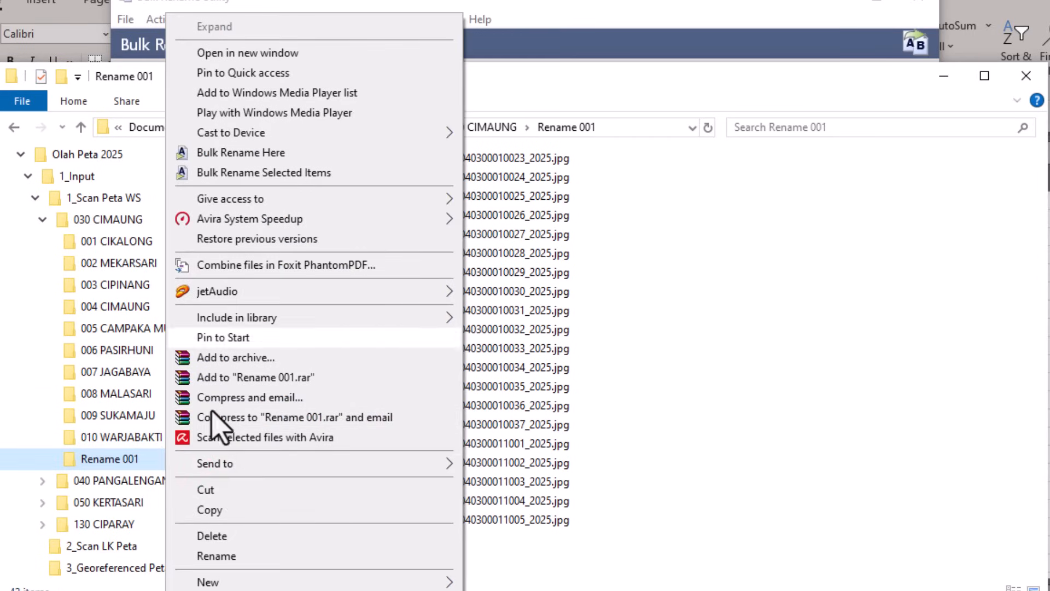
{"action": "left_click", "coordinate": [233, 555]}
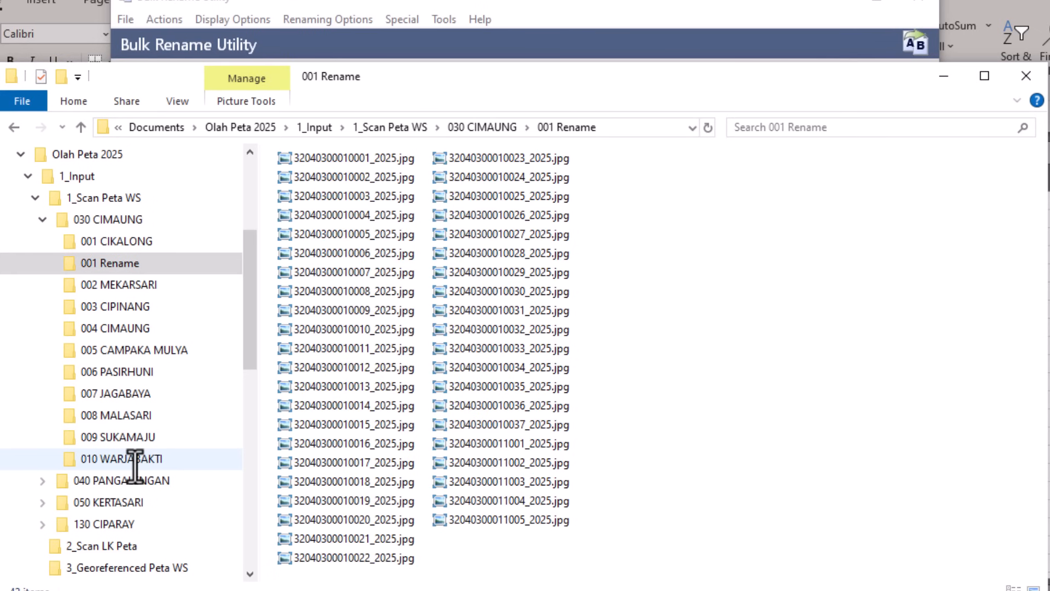
{"action": "left_click", "coordinate": [133, 241]}
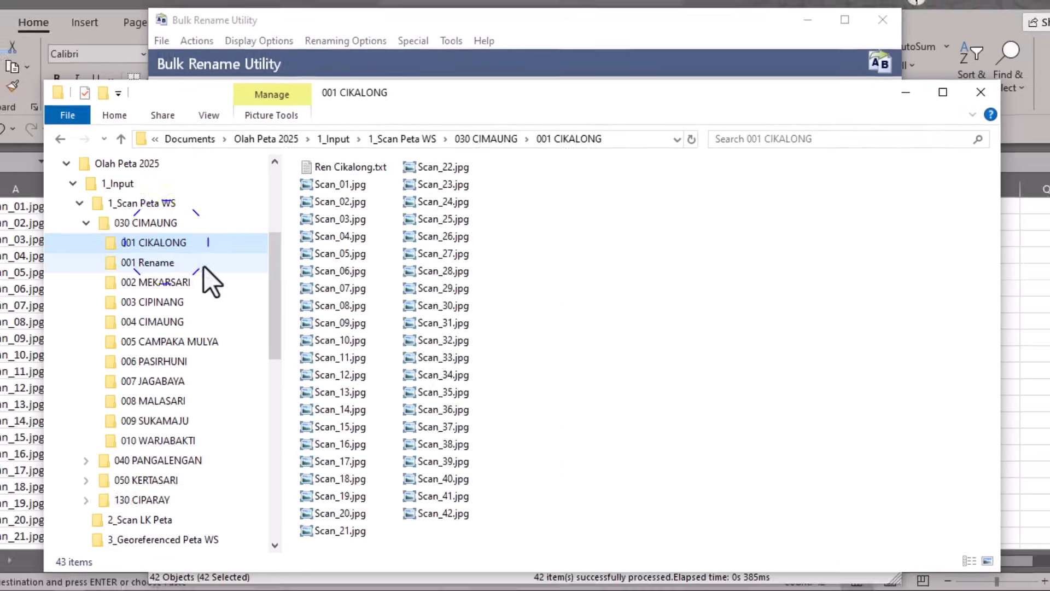
{"action": "left_click", "coordinate": [181, 266]}
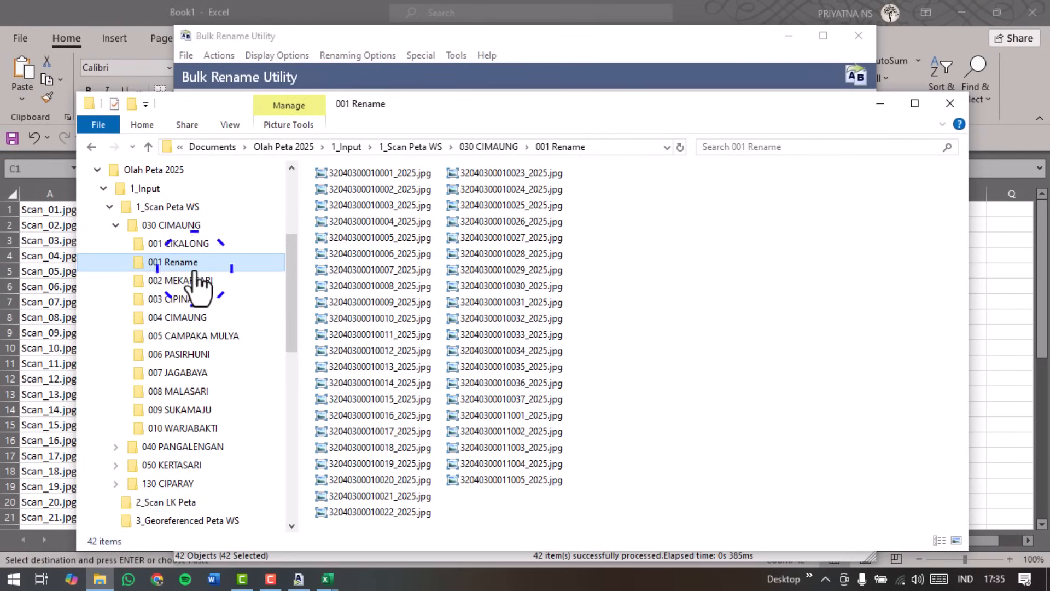
Switch to Bulk Rename Utility, open the 002 MEKARSARI folder, select all its scans and copy their filenames with extensions to the clipboard.
{"action": "left_click", "coordinate": [303, 579]}
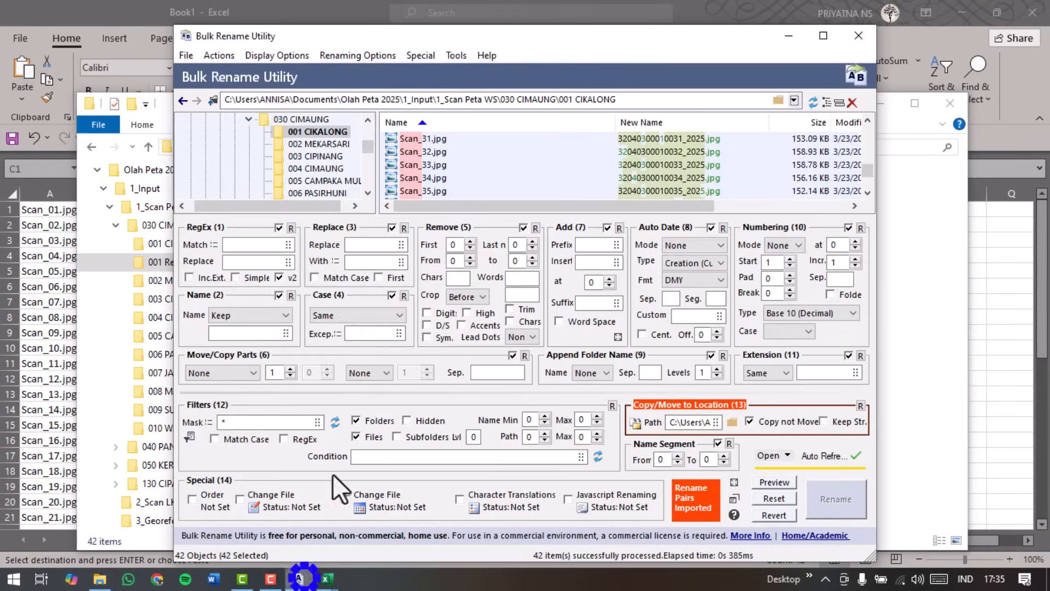
{"action": "left_click", "coordinate": [331, 144]}
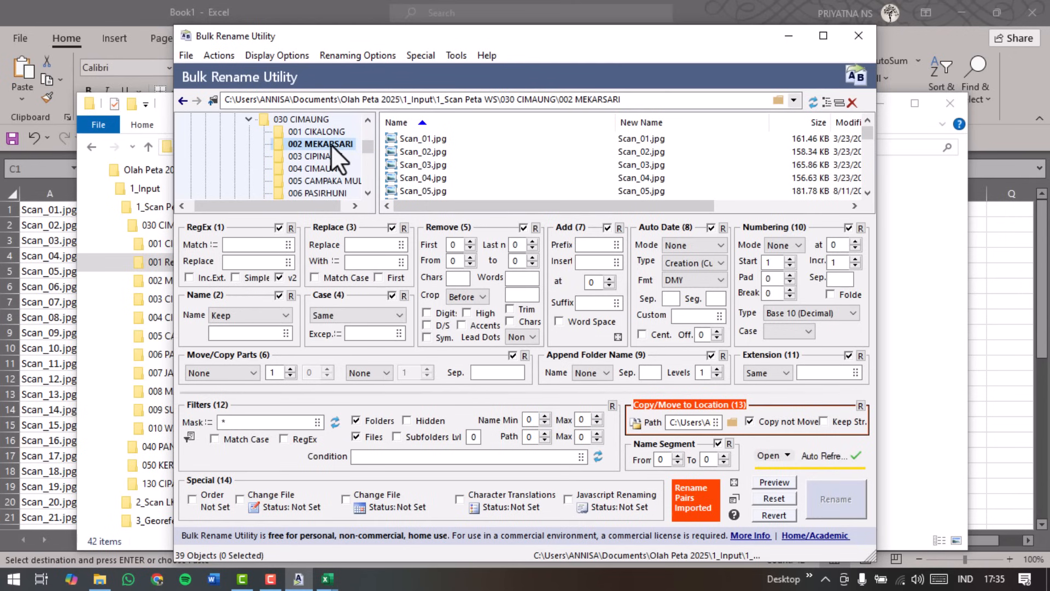
{"action": "left_click", "coordinate": [430, 151]}
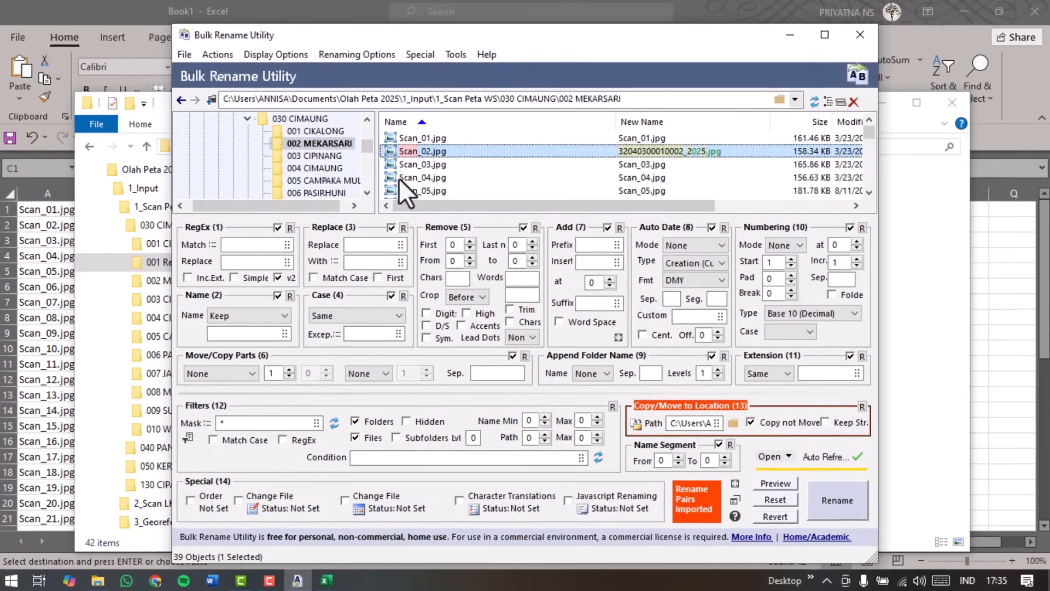
{"action": "key", "text": "ctrl+a"}
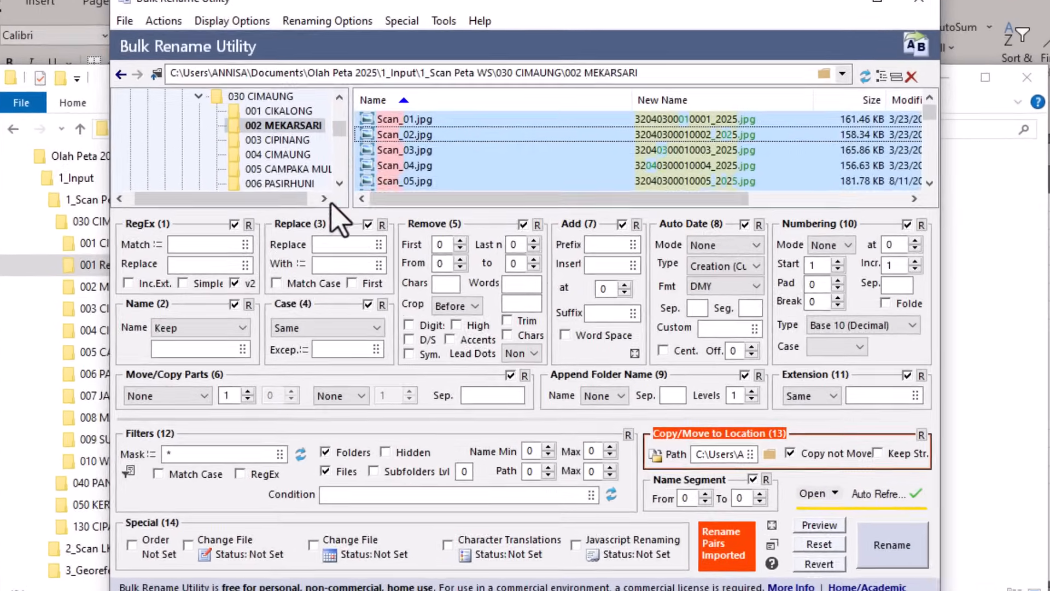
{"action": "left_click", "coordinate": [434, 151]}
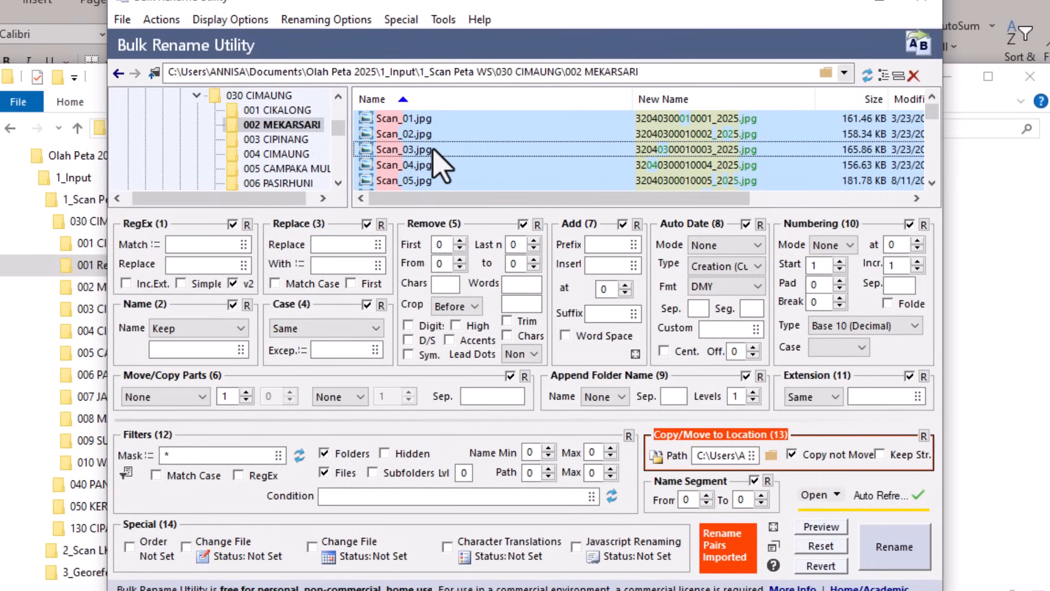
{"action": "right_click", "coordinate": [433, 151]}
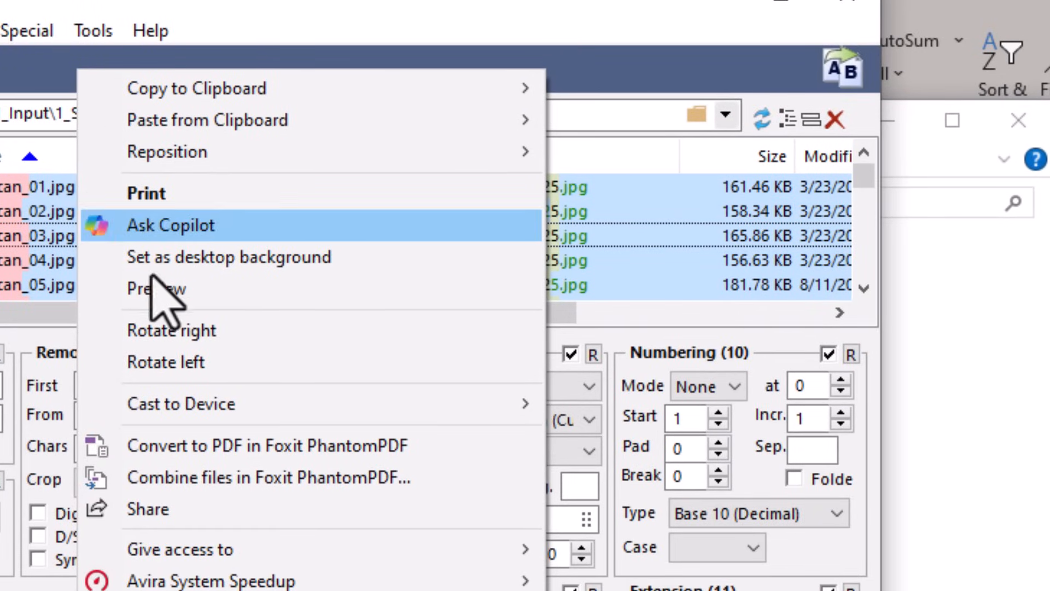
{"action": "mouse_move", "coordinate": [501, 90]}
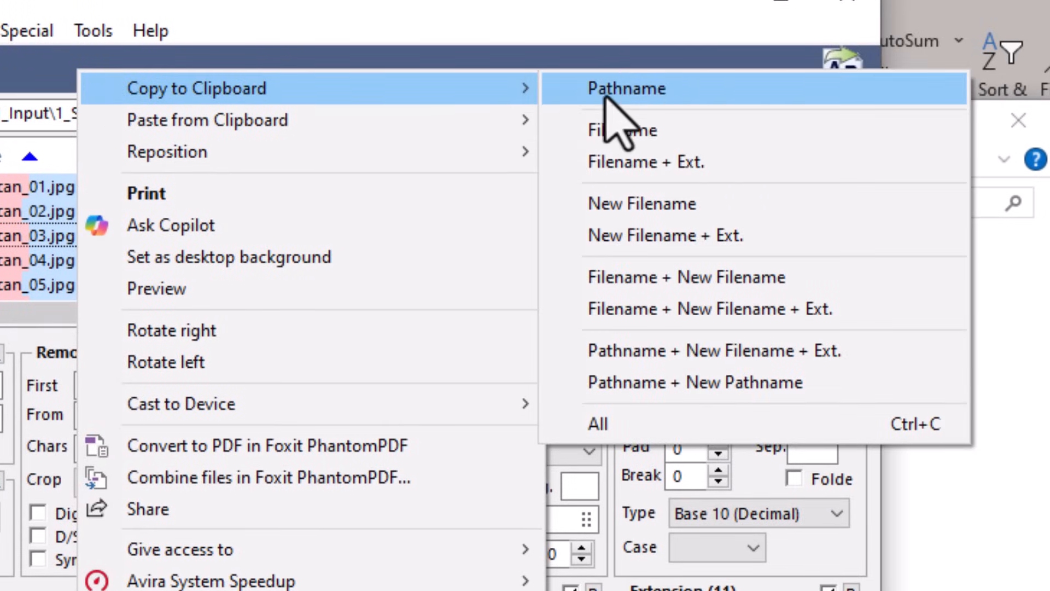
{"action": "left_click", "coordinate": [681, 159]}
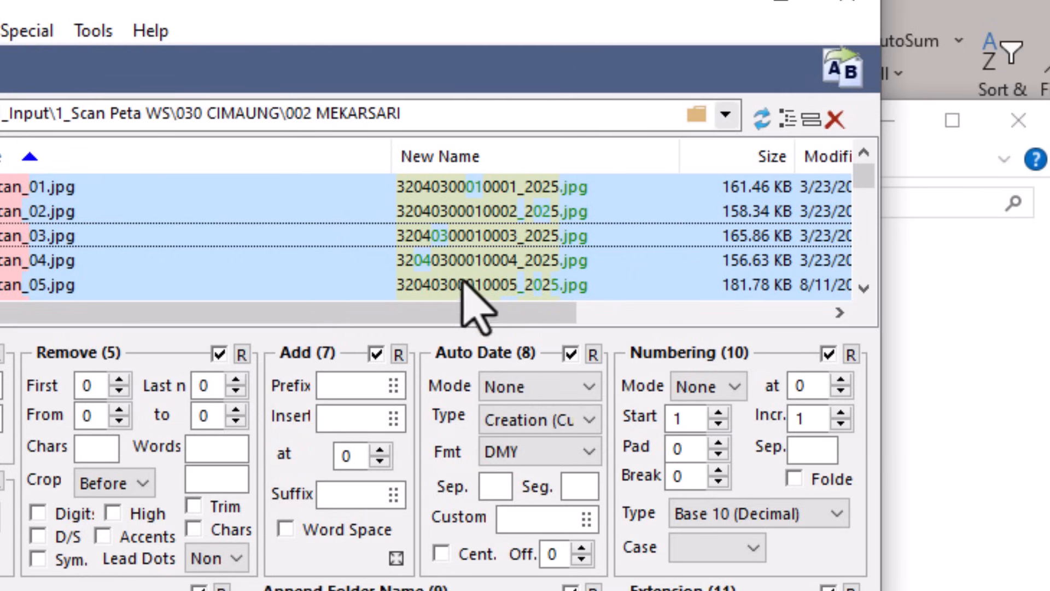
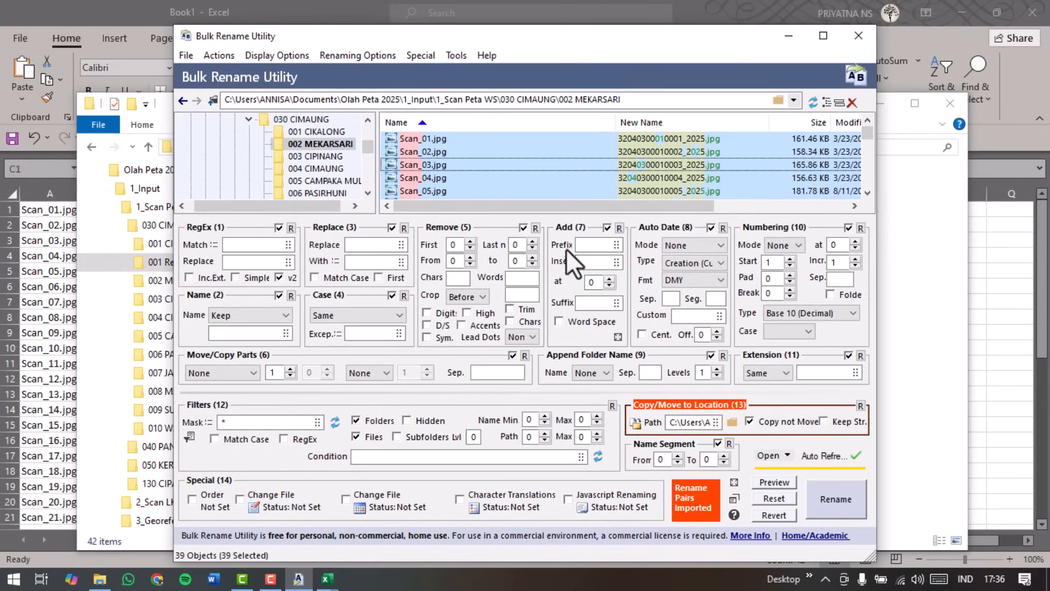
Switch to the Book1 workbook in Excel, paste the copied filenames into column A of a new sheet, and fit the column width.
{"action": "mouse_move", "coordinate": [326, 583]}
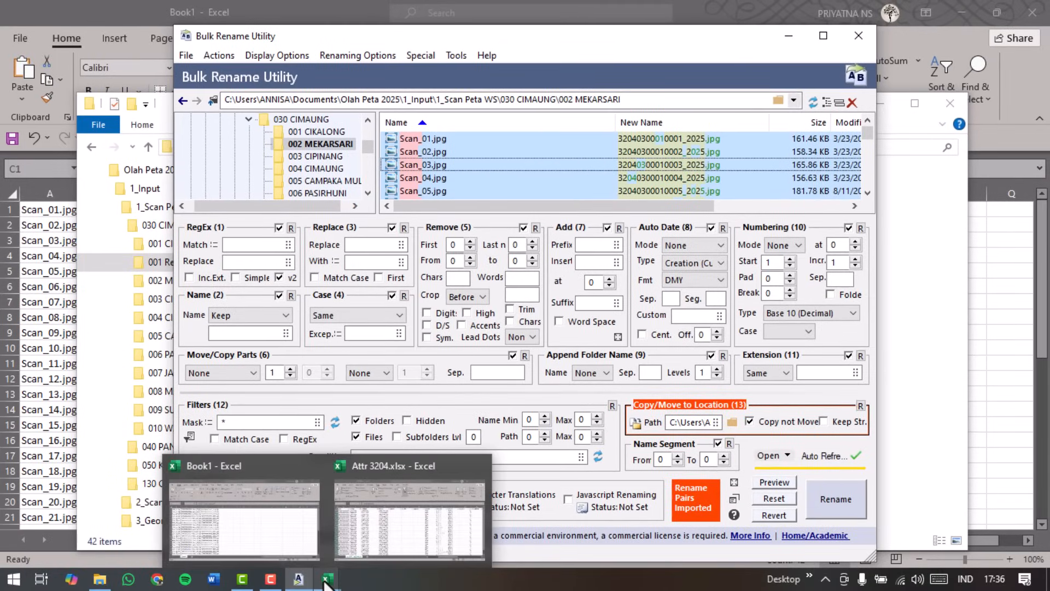
{"action": "left_click", "coordinate": [282, 514]}
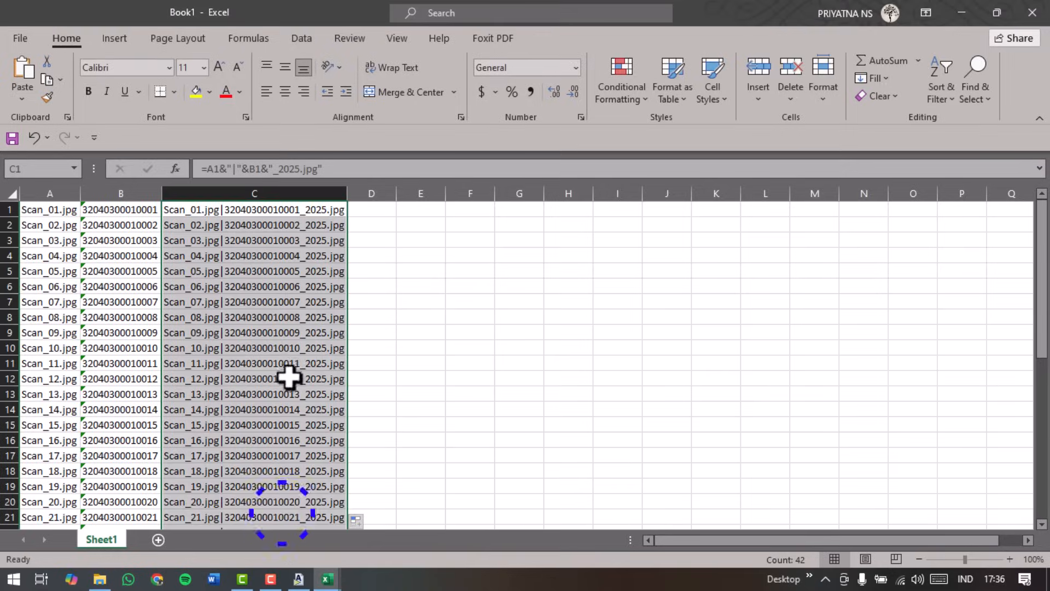
{"action": "left_click", "coordinate": [159, 539]}
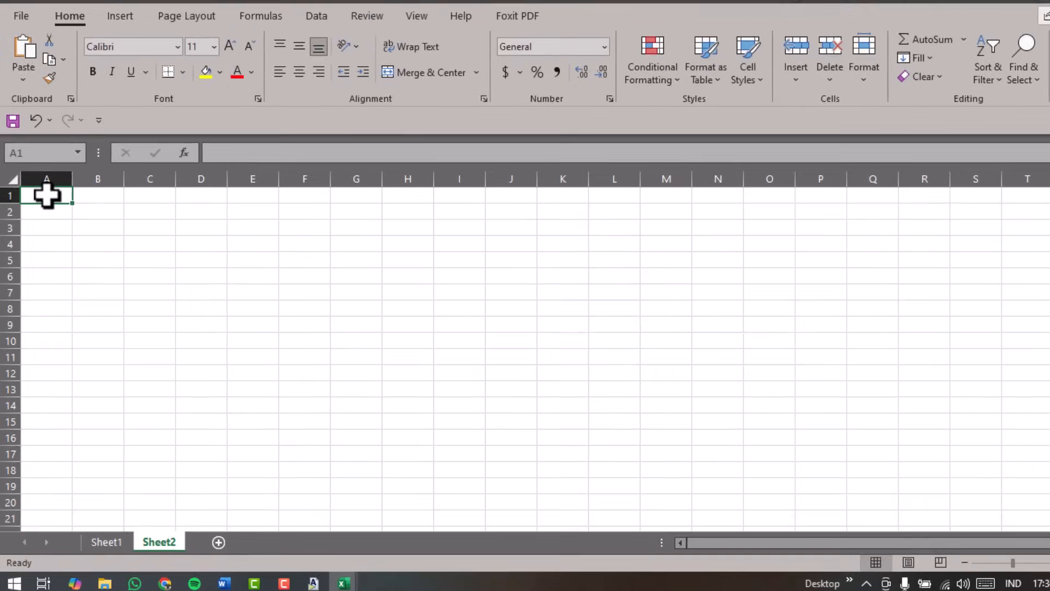
{"action": "right_click", "coordinate": [45, 208]}
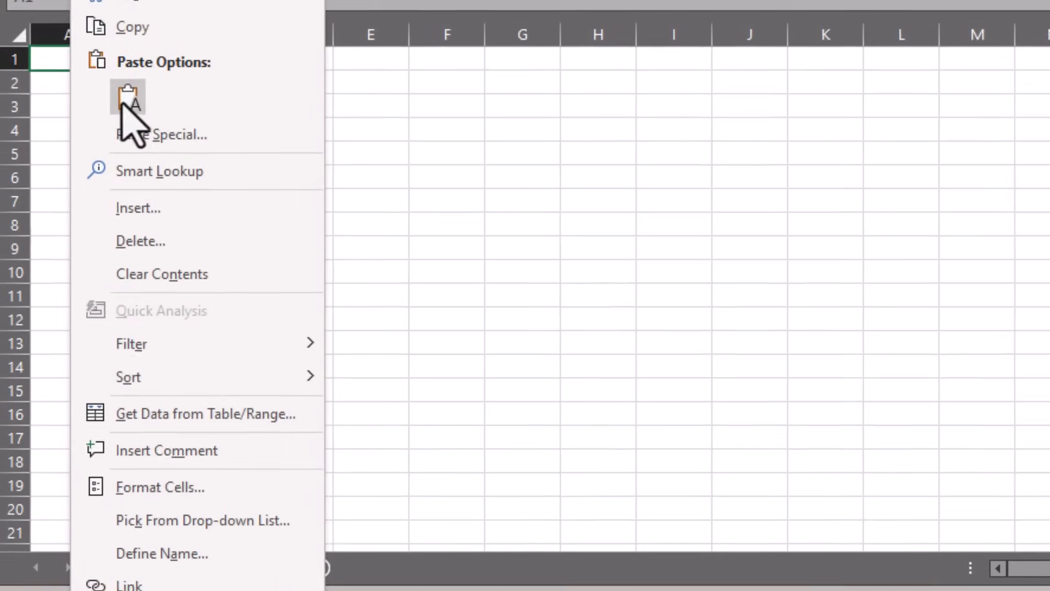
{"action": "left_click", "coordinate": [124, 101]}
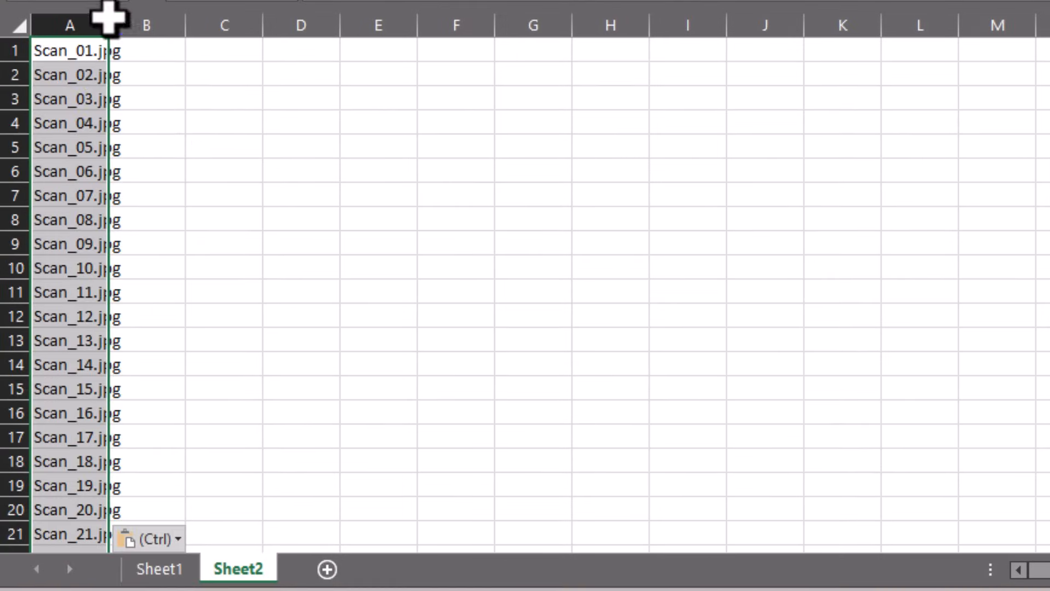
{"action": "left_click", "coordinate": [107, 18]}
{"action": "double_click", "coordinate": [107, 17]}
{"action": "left_click", "coordinate": [159, 51]}
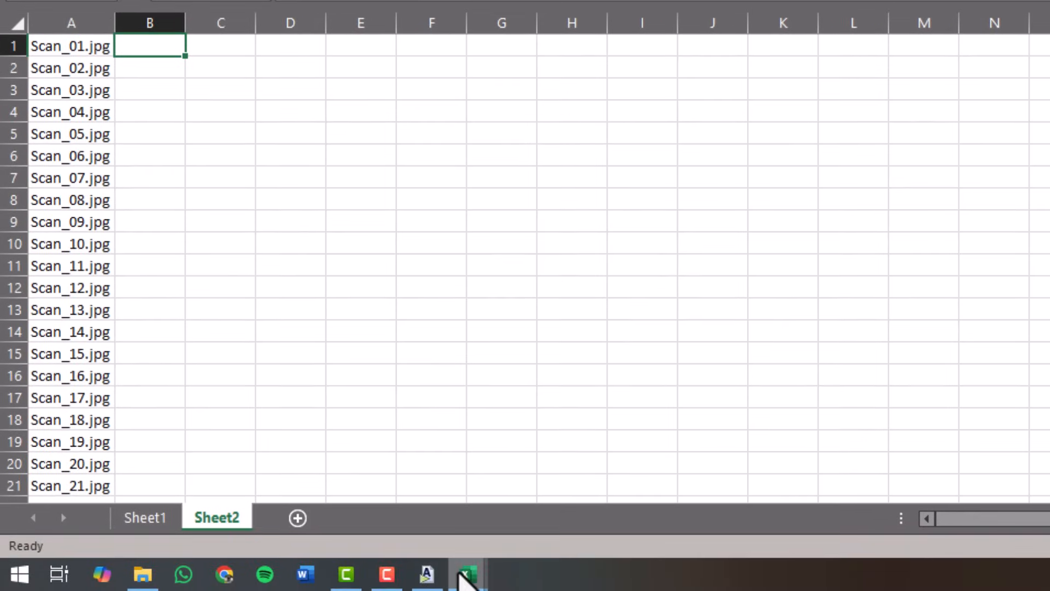
Switch to the Attr 3204.xlsx workbook and change the nmdesa filter from CIKALONG to MEKARSARI only.
{"action": "mouse_move", "coordinate": [471, 570]}
{"action": "left_click", "coordinate": [540, 500]}
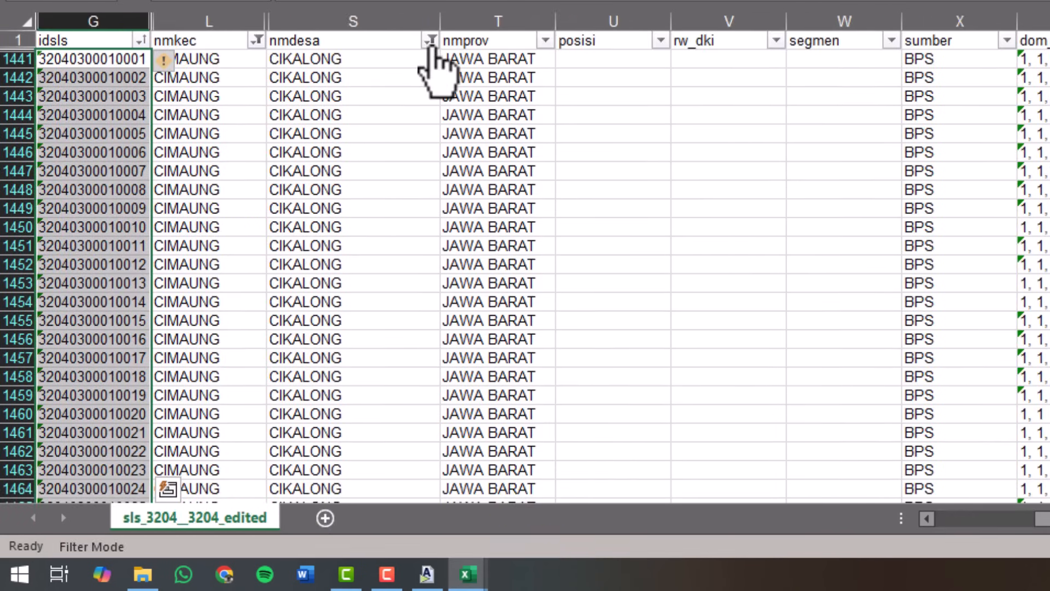
{"action": "left_click", "coordinate": [431, 41]}
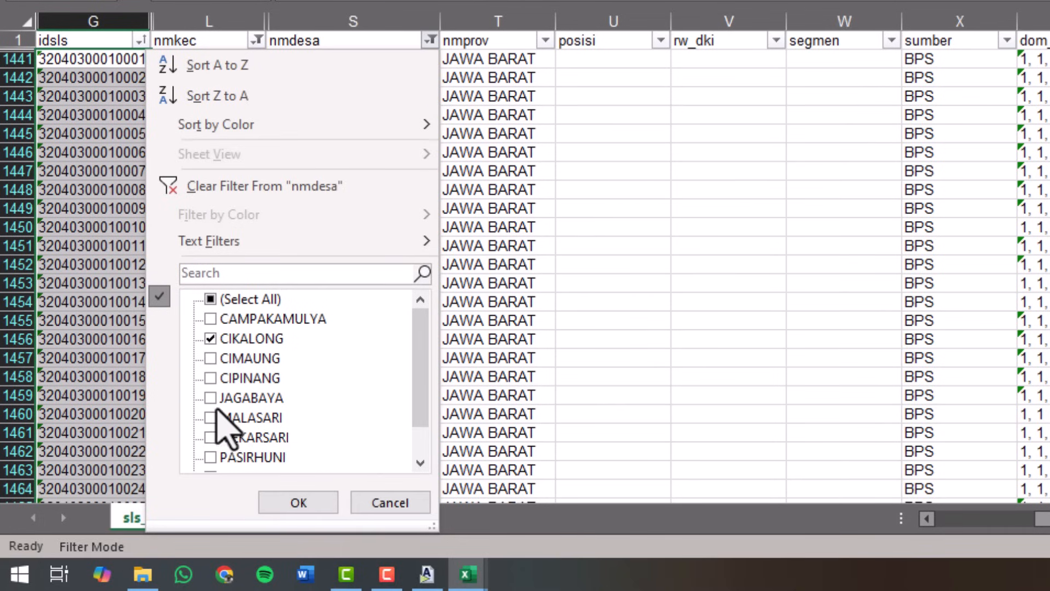
{"action": "left_click", "coordinate": [213, 439]}
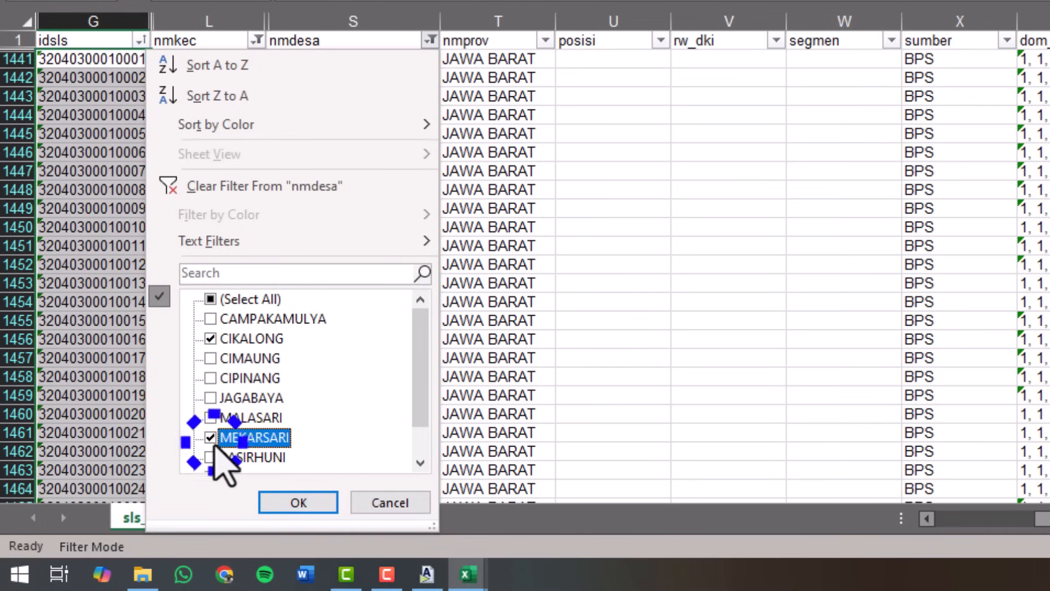
{"action": "left_click", "coordinate": [216, 341]}
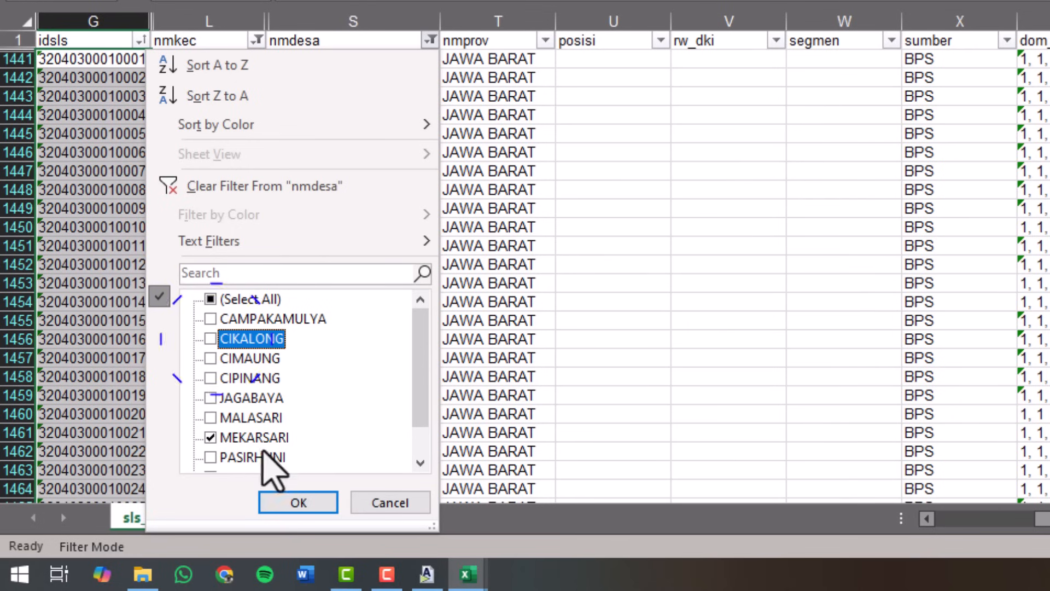
{"action": "left_click", "coordinate": [300, 504]}
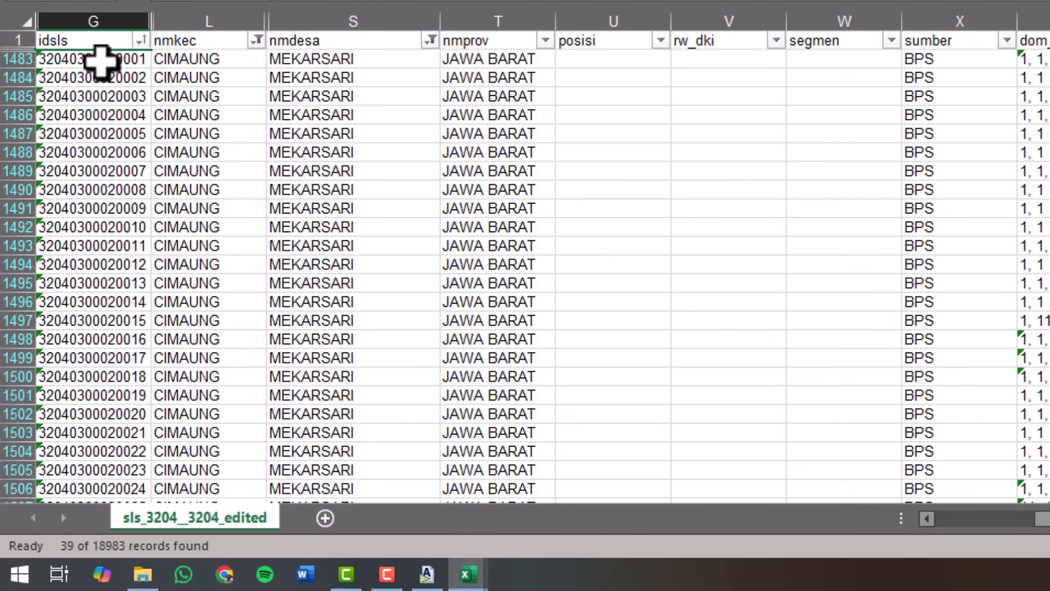
Copy all idsls codes of the filtered MEKARSARI rows, from cell G1483 down to the last row.
{"action": "left_click", "coordinate": [101, 60]}
{"action": "key", "text": "ctrl+shift+Down"}
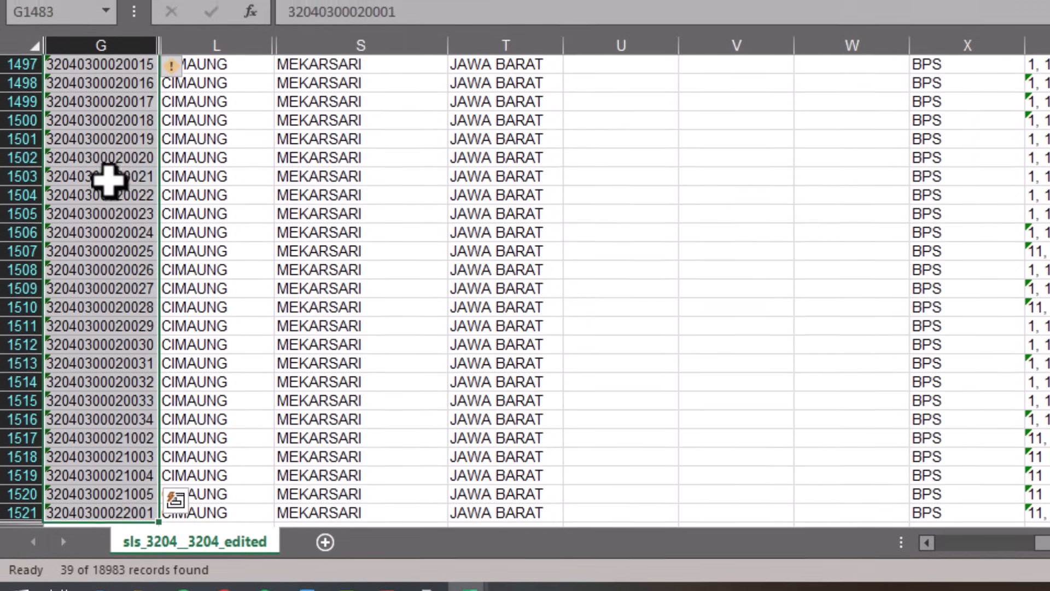
{"action": "scroll", "coordinate": [110, 172], "scroll_direction": "down", "scroll_amount": 1}
{"action": "right_click", "coordinate": [110, 172]}
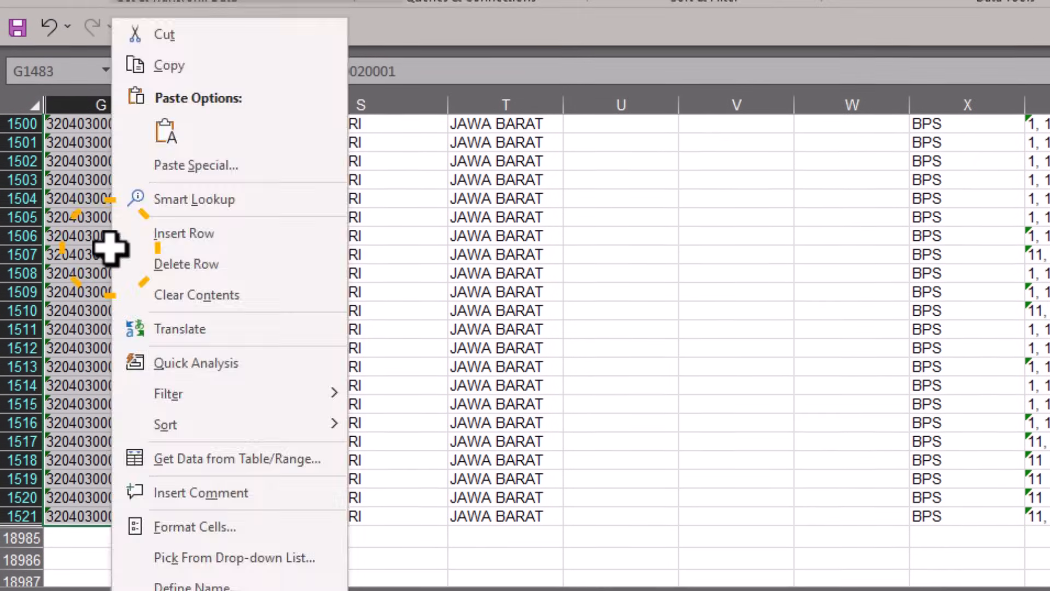
{"action": "left_click", "coordinate": [211, 69]}
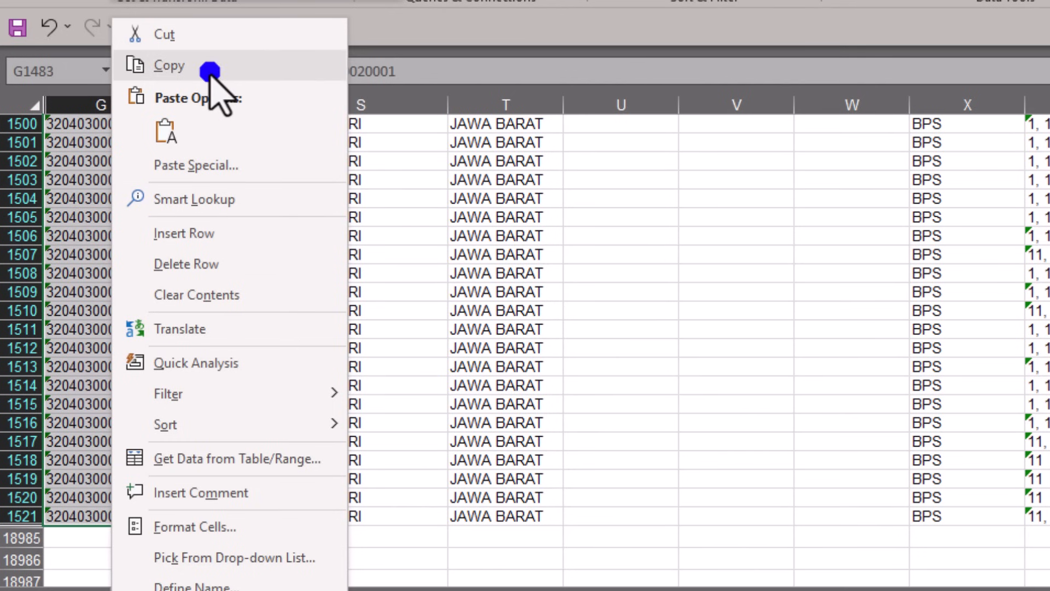
Paste the copied codes as values into Sheet2 of Book1 from cell B1 down, and fit column B to its contents.
{"action": "scroll", "coordinate": [234, 392], "scroll_direction": "up", "scroll_amount": 6}
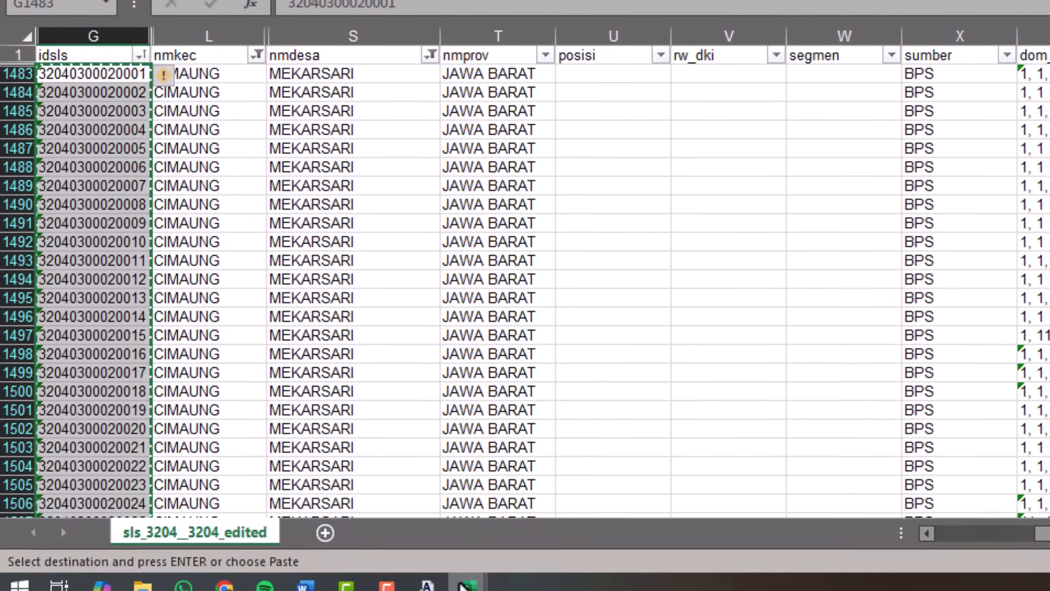
{"action": "left_click", "coordinate": [469, 581]}
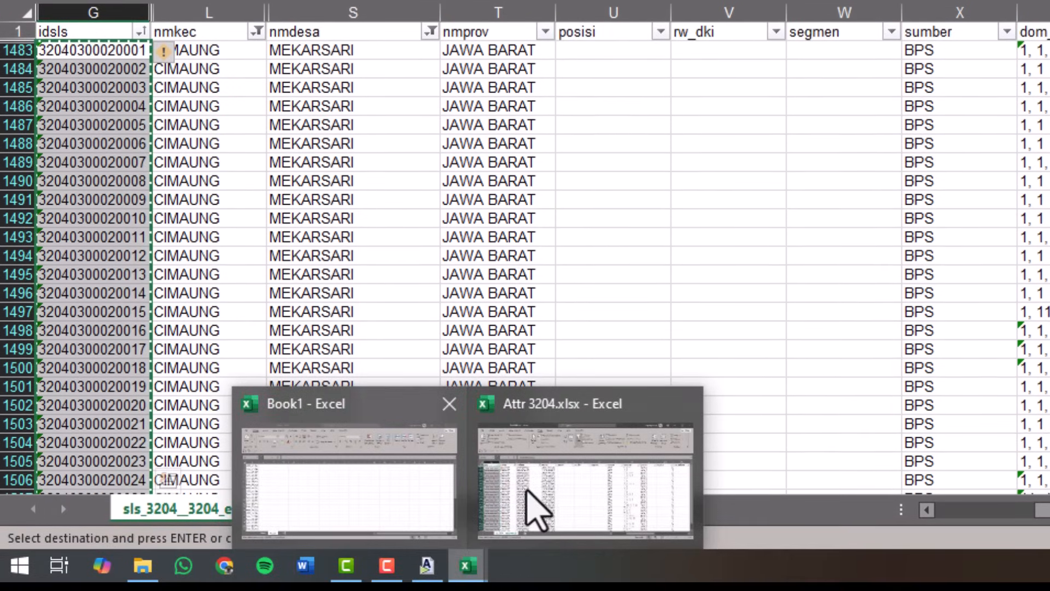
{"action": "left_click", "coordinate": [330, 460]}
{"action": "left_click", "coordinate": [132, 35]}
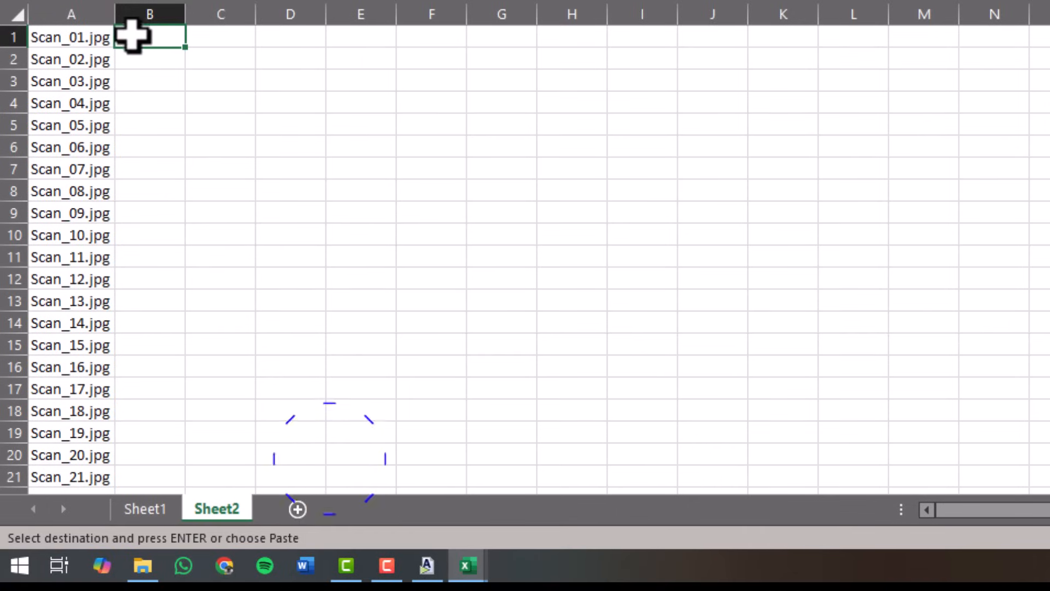
{"action": "right_click", "coordinate": [138, 37]}
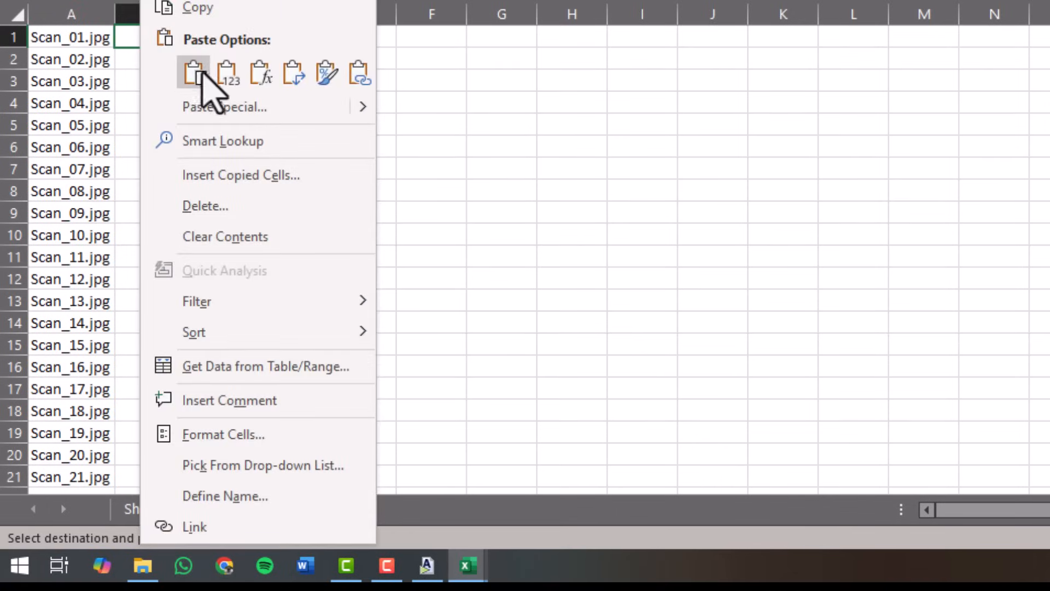
{"action": "left_click", "coordinate": [225, 82]}
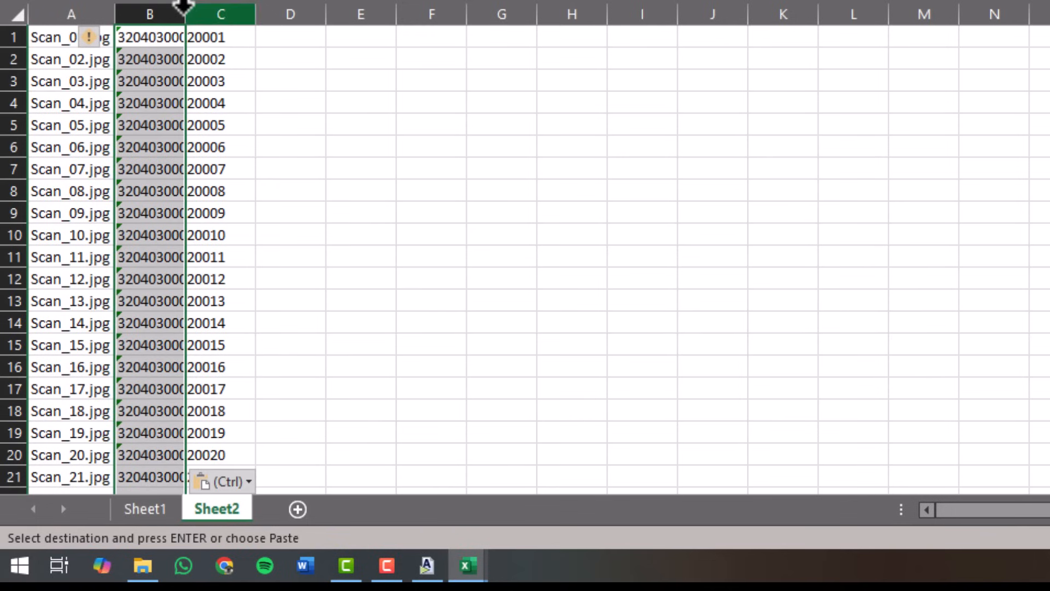
{"action": "double_click", "coordinate": [185, 8]}
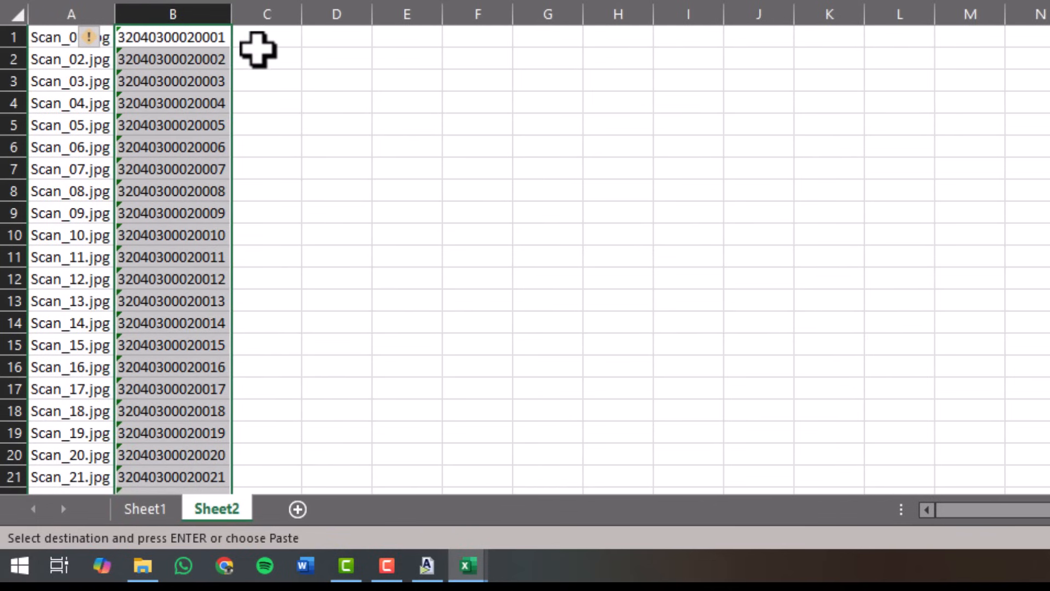
Copy the rename formula from cell C1 of Sheet1.
{"action": "left_click", "coordinate": [257, 41]}
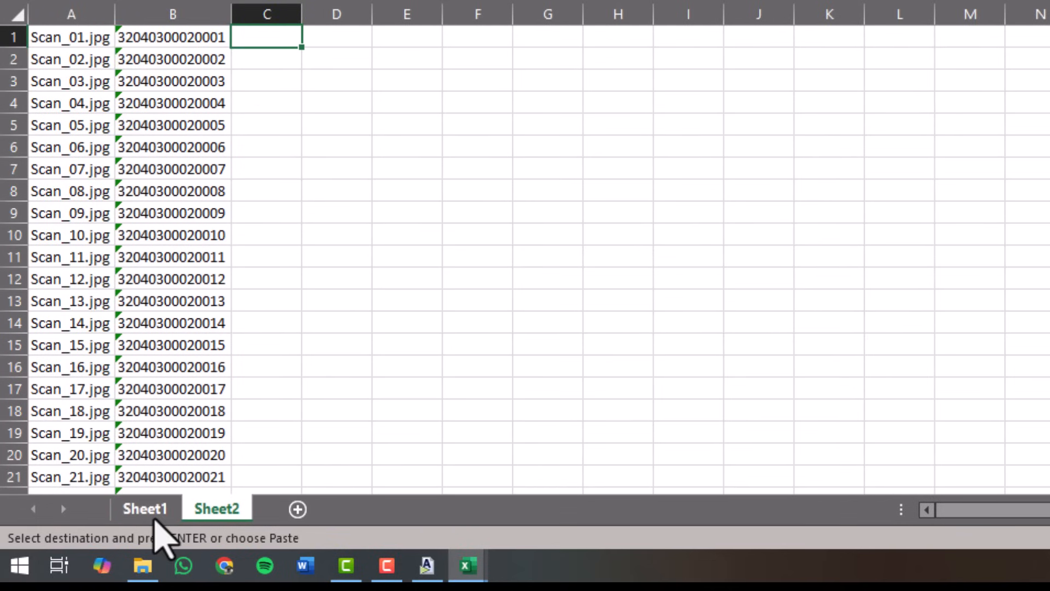
{"action": "left_click", "coordinate": [153, 513]}
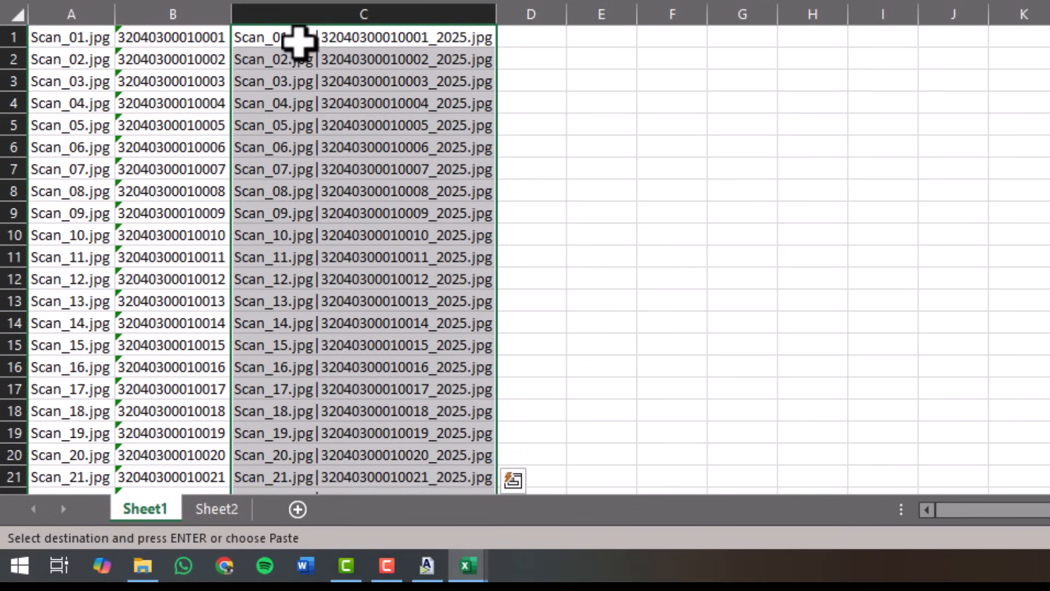
{"action": "left_click", "coordinate": [290, 34]}
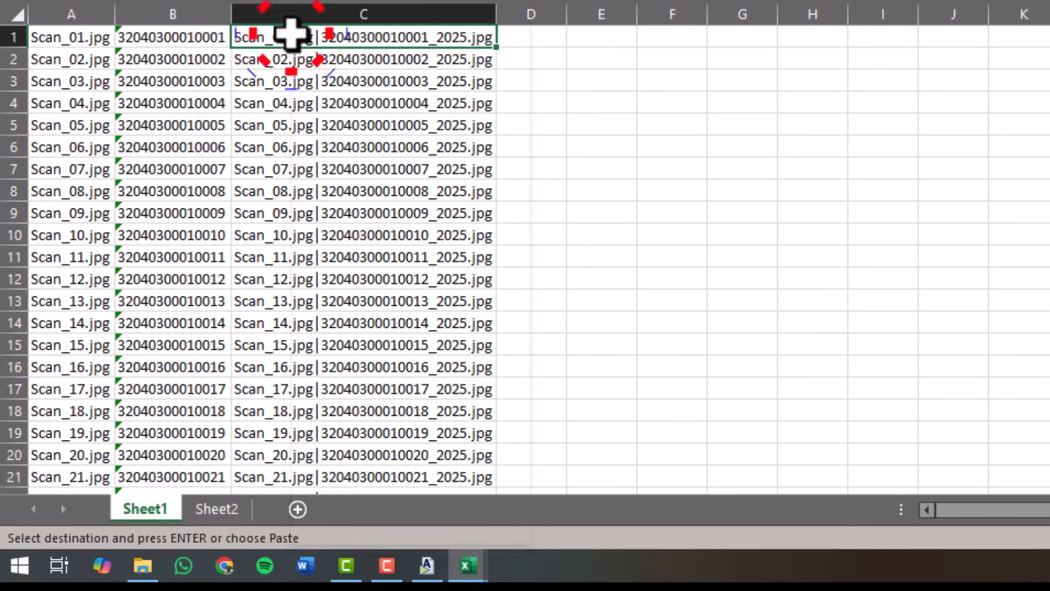
{"action": "right_click", "coordinate": [291, 31]}
{"action": "left_click", "coordinate": [378, 8]}
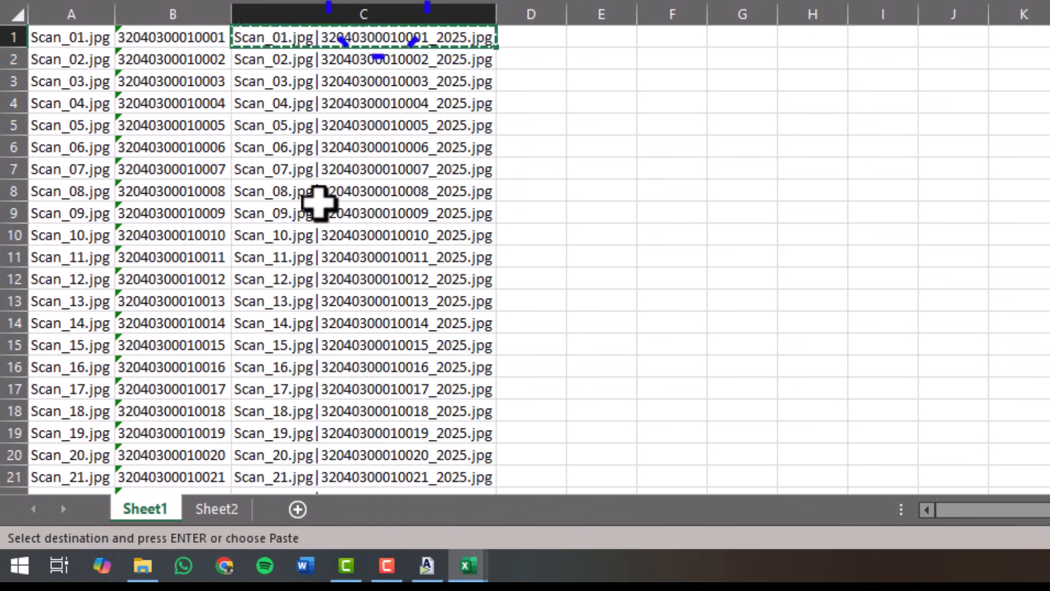
Paste only the formula into cell C1 of Sheet2 and fit column C to its contents.
{"action": "left_click", "coordinate": [223, 509]}
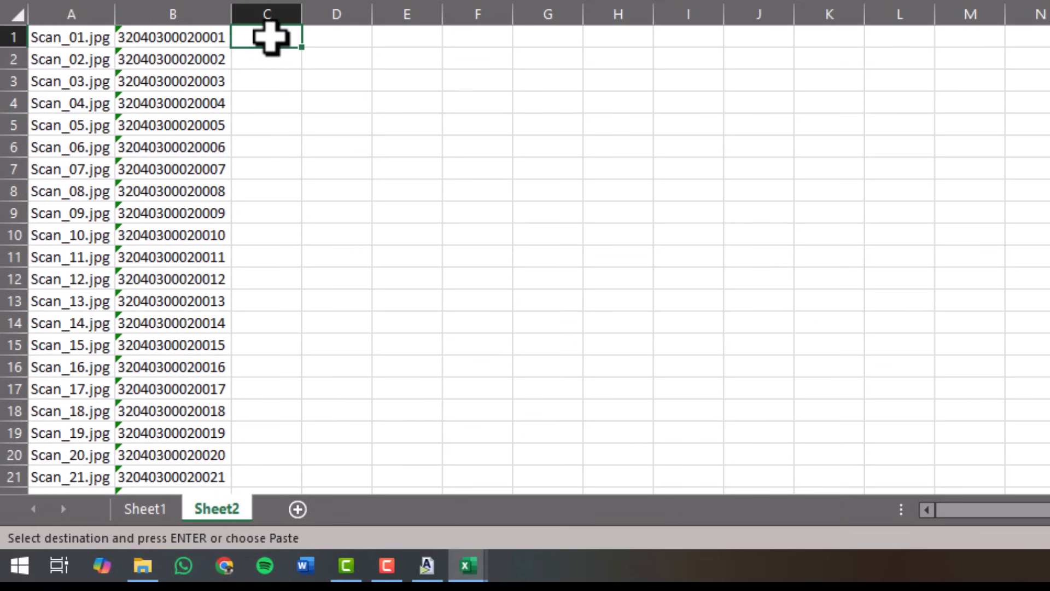
{"action": "right_click", "coordinate": [270, 37]}
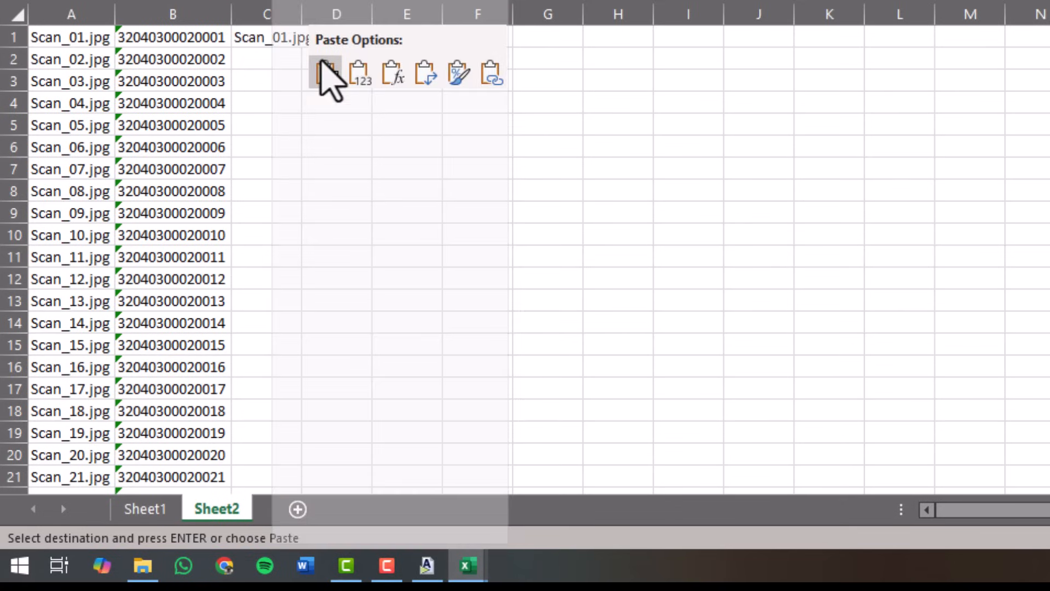
{"action": "left_click", "coordinate": [392, 74]}
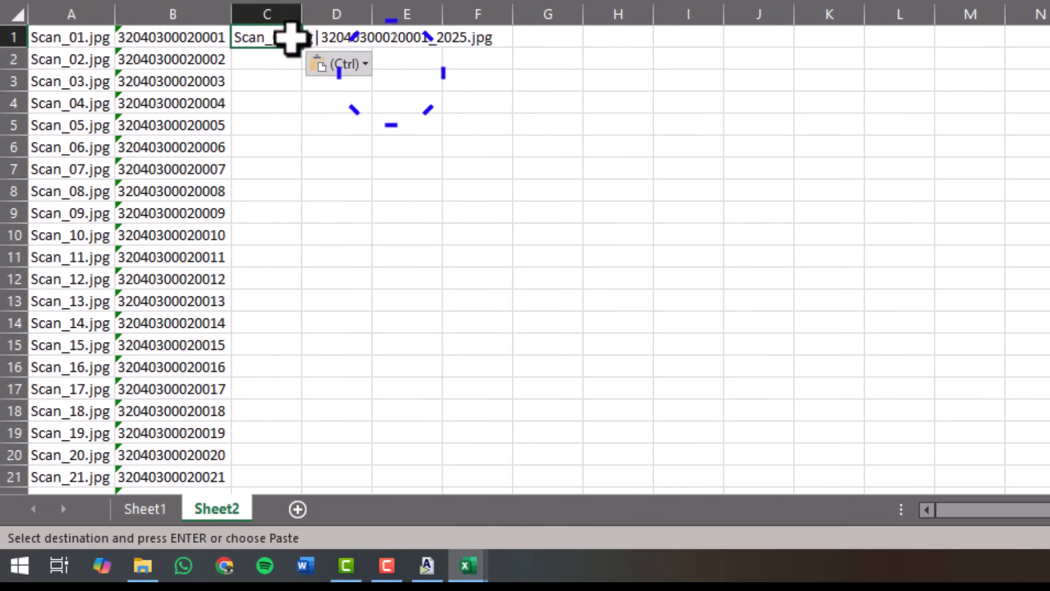
{"action": "double_click", "coordinate": [300, 6]}
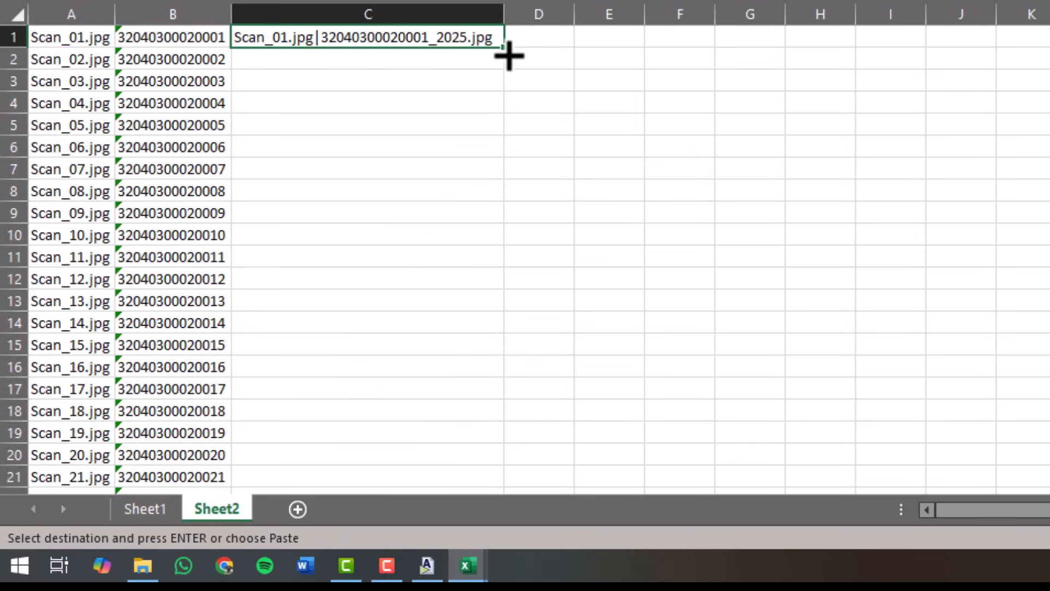
Fill the C1 formula down column C to the last scan row and copy the resulting rename list.
{"action": "double_click", "coordinate": [509, 55]}
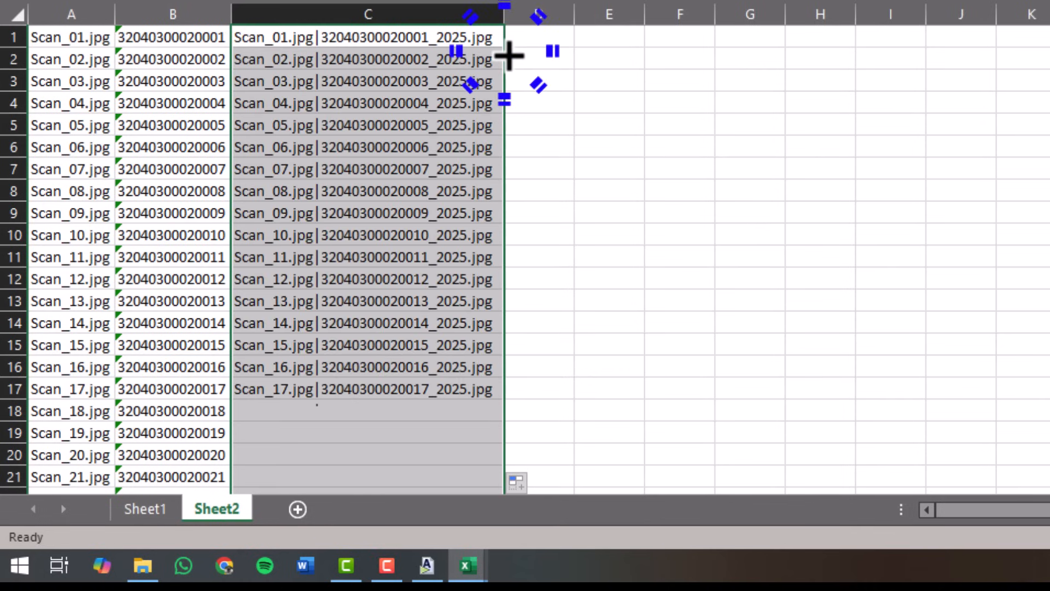
{"action": "right_click", "coordinate": [327, 192]}
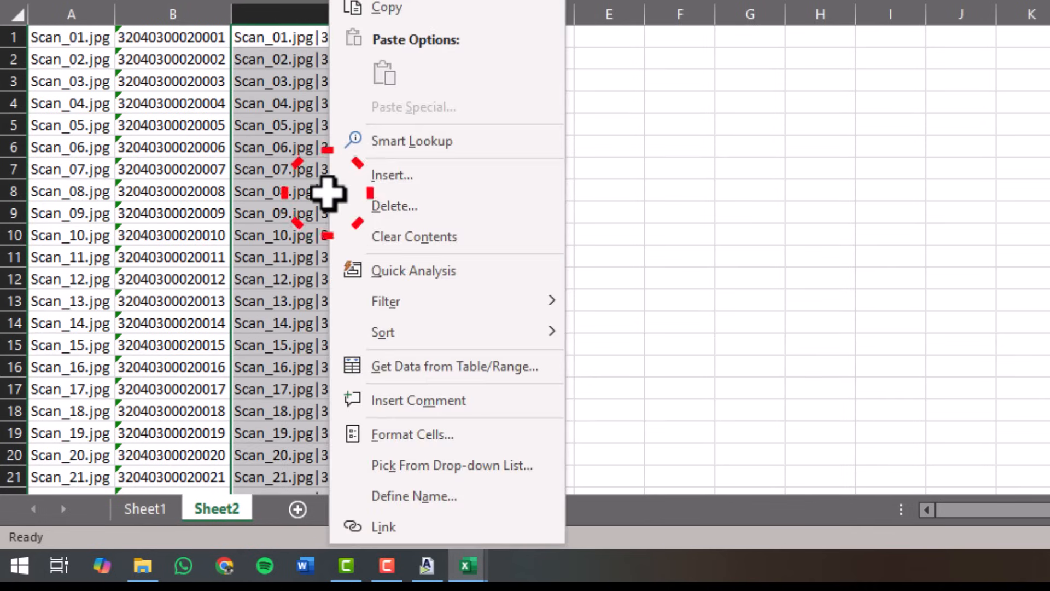
{"action": "left_click", "coordinate": [408, 11]}
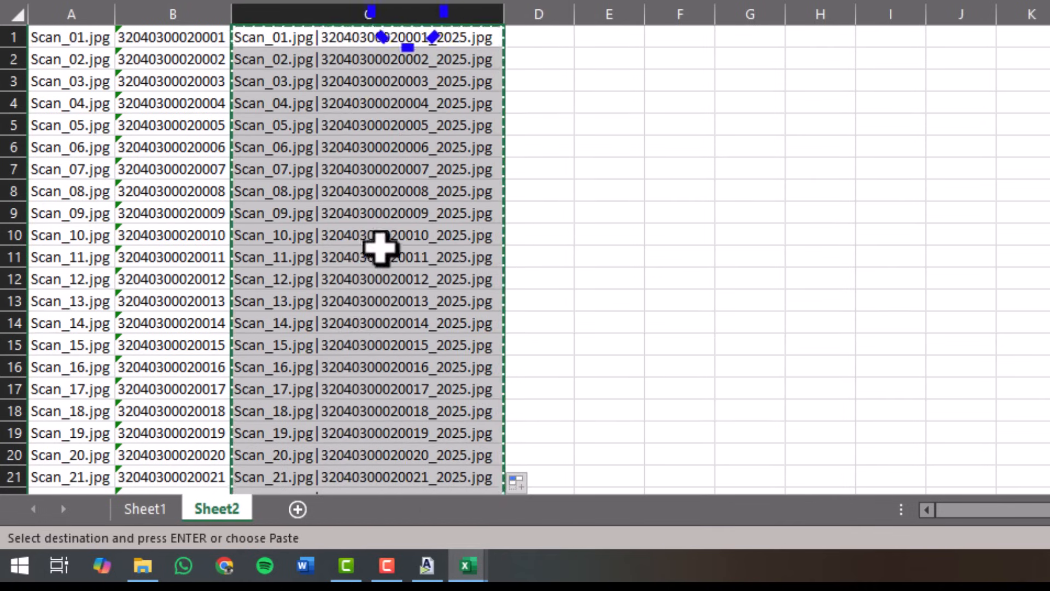
Switch to File Explorer and create a text document named Ren Mekarsari.txt in the 002 MEKARSARI folder.
{"action": "left_click", "coordinate": [143, 566]}
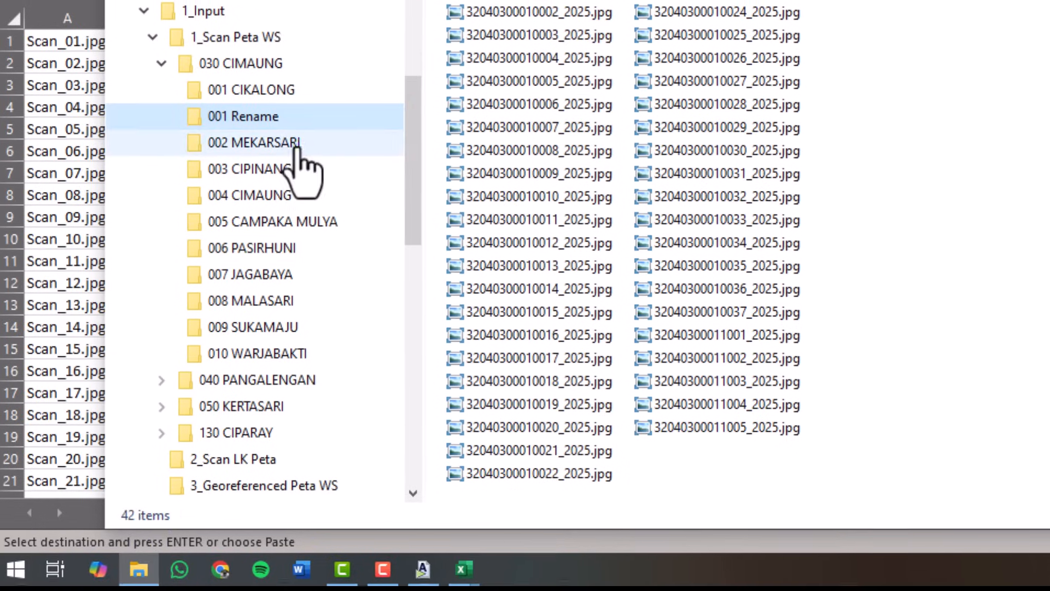
{"action": "left_click", "coordinate": [300, 148]}
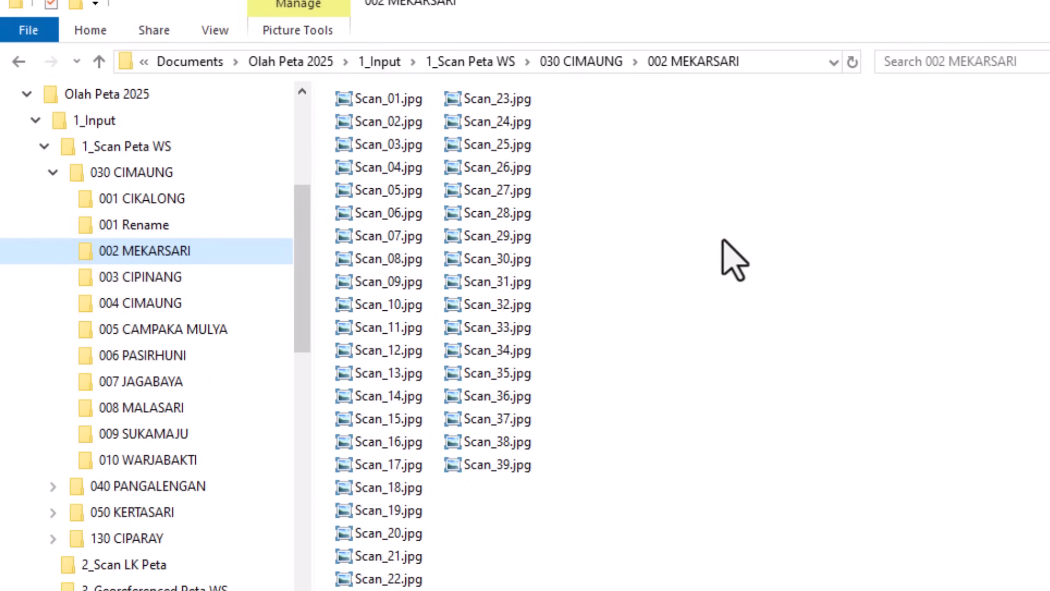
{"action": "right_click", "coordinate": [673, 232]}
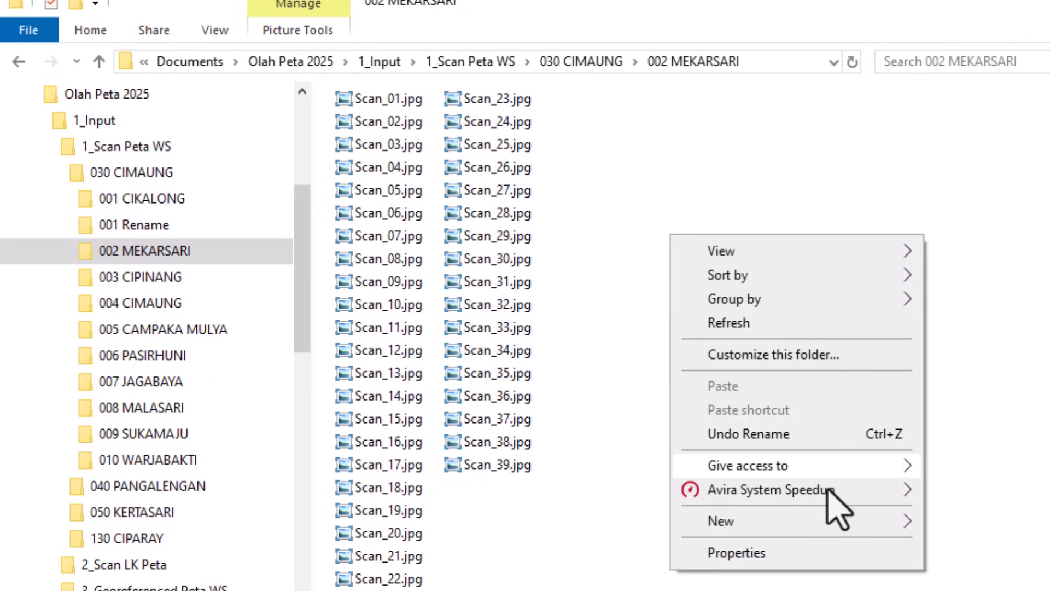
{"action": "mouse_move", "coordinate": [831, 529]}
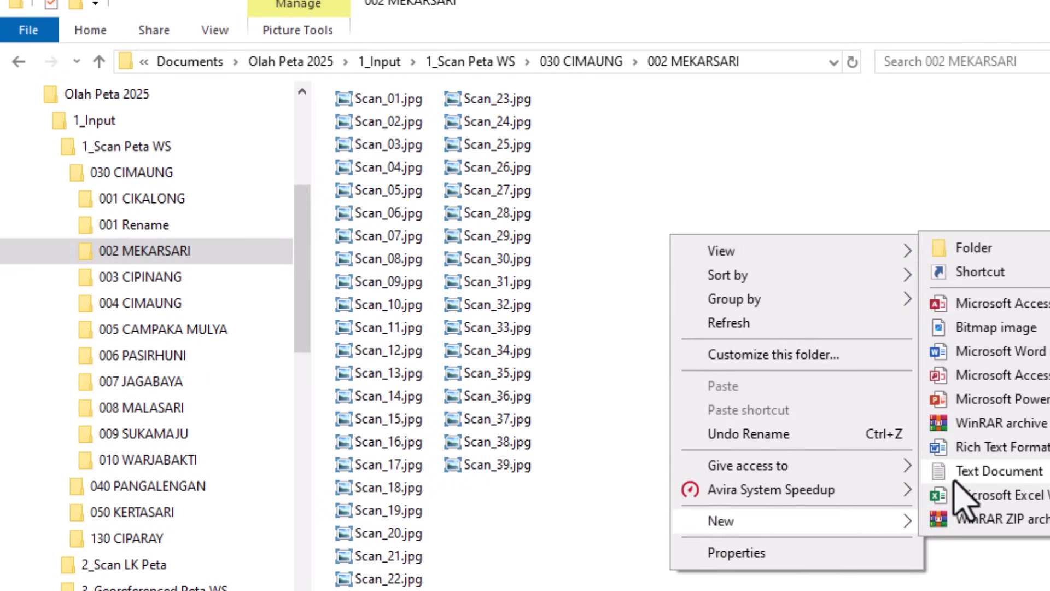
{"action": "left_click", "coordinate": [976, 471]}
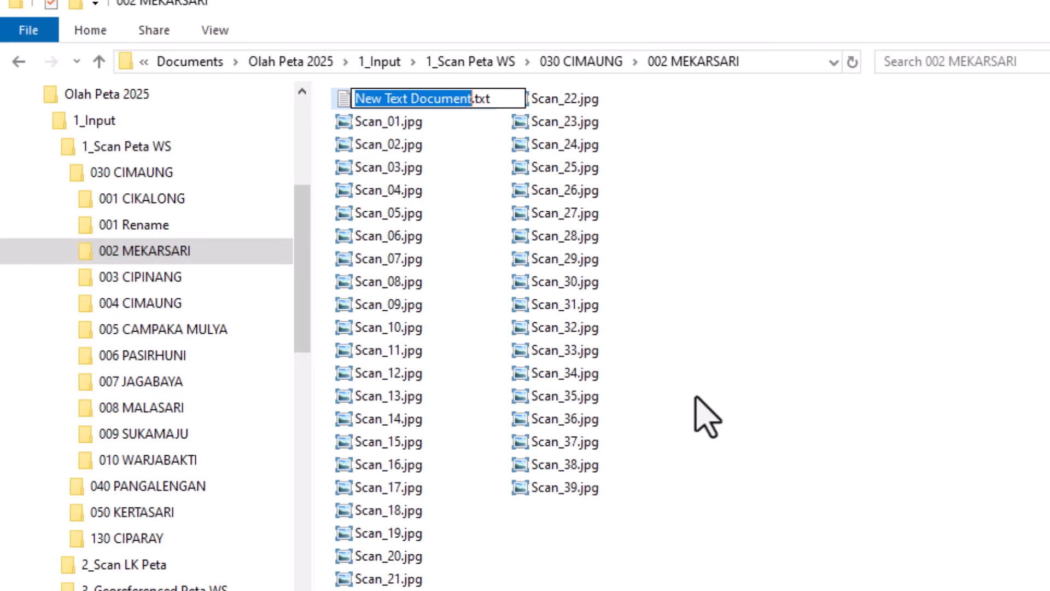
{"action": "type", "text": "Ren Mekarsari"}
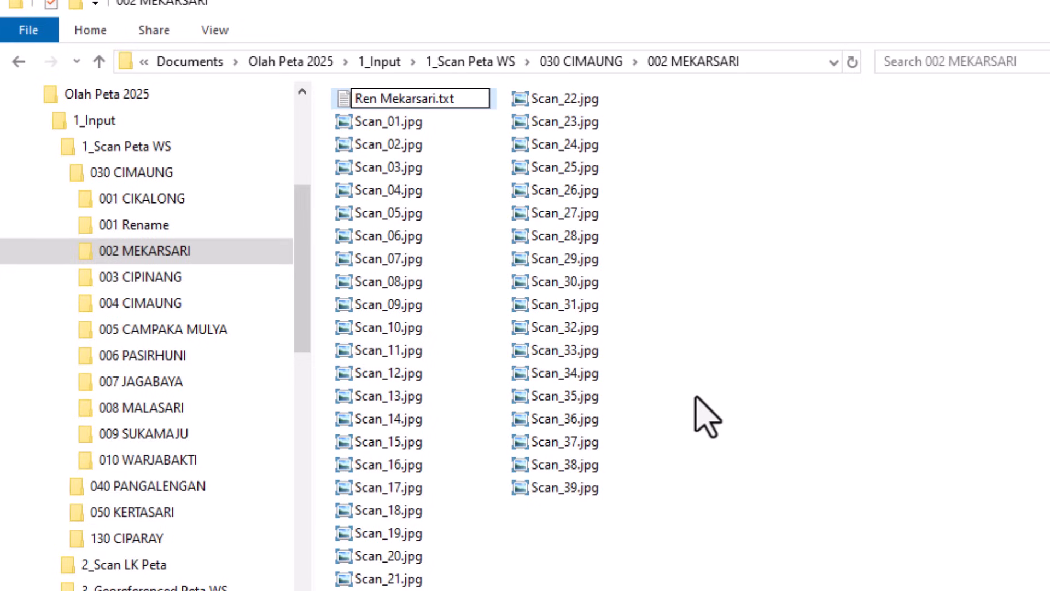
{"action": "key", "text": "Return"}
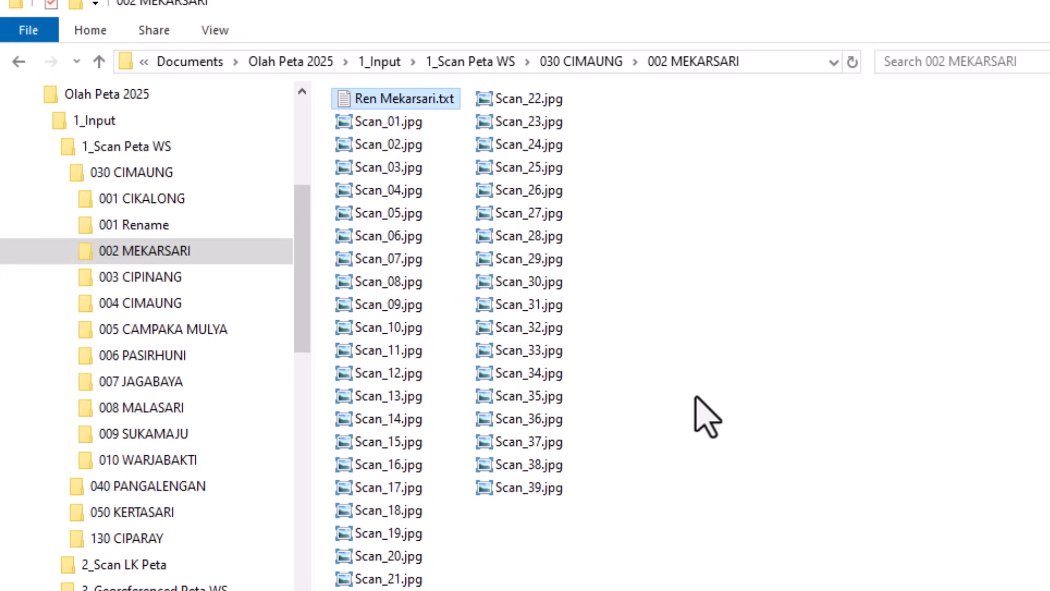
Paste the copied rename list into Ren Mekarsari.txt, then save and close the file.
{"action": "left_click", "coordinate": [391, 103]}
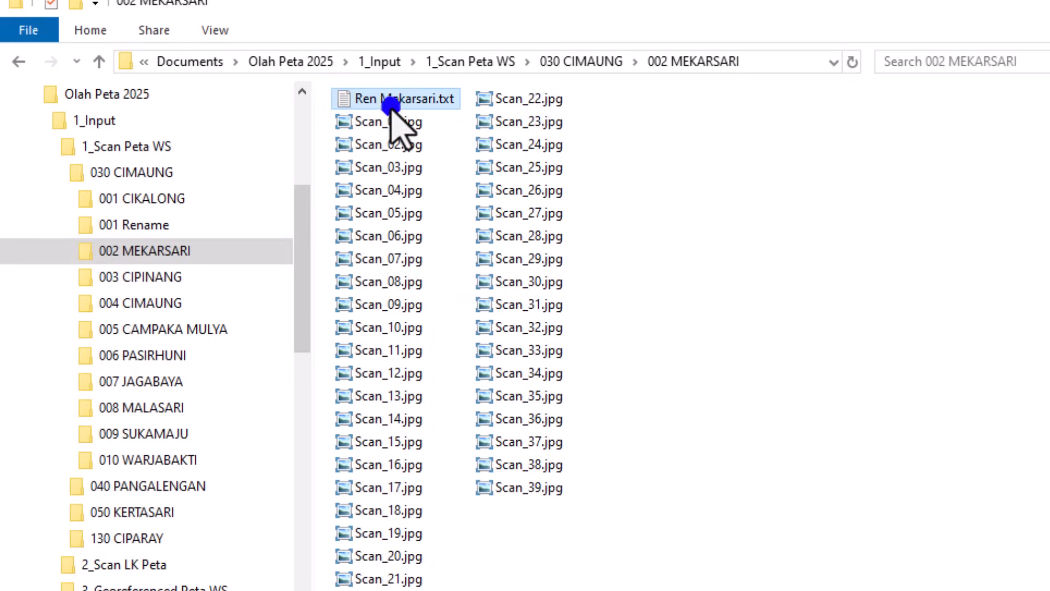
{"action": "double_click", "coordinate": [391, 109]}
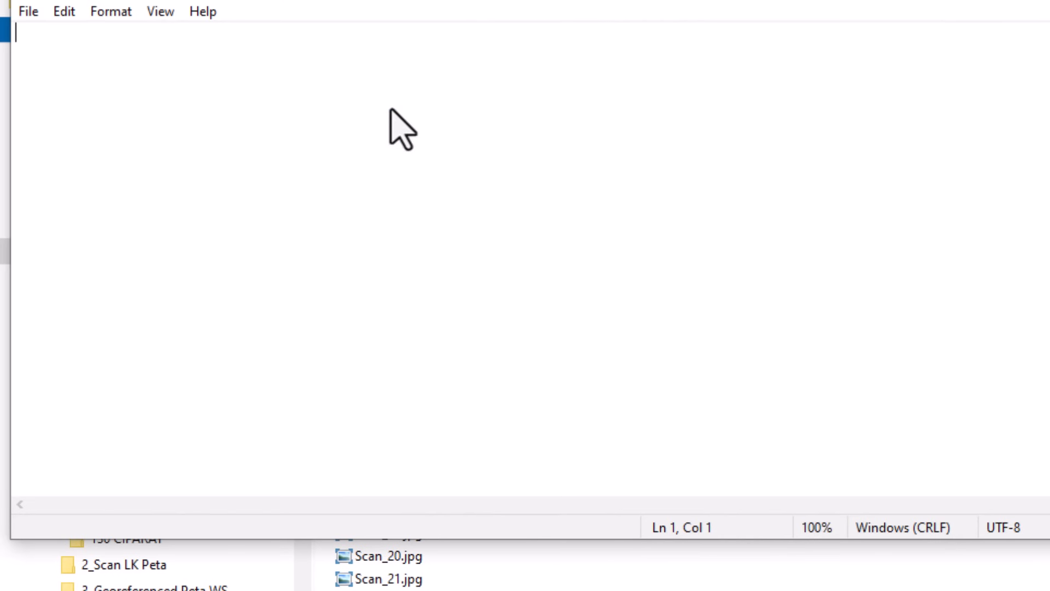
{"action": "right_click", "coordinate": [378, 110]}
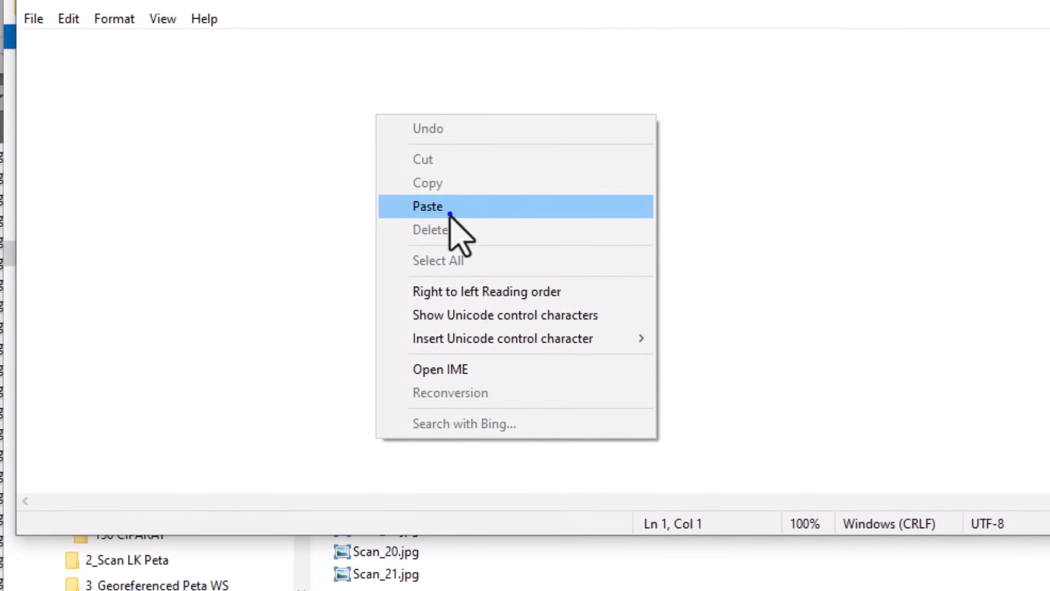
{"action": "left_click", "coordinate": [457, 208]}
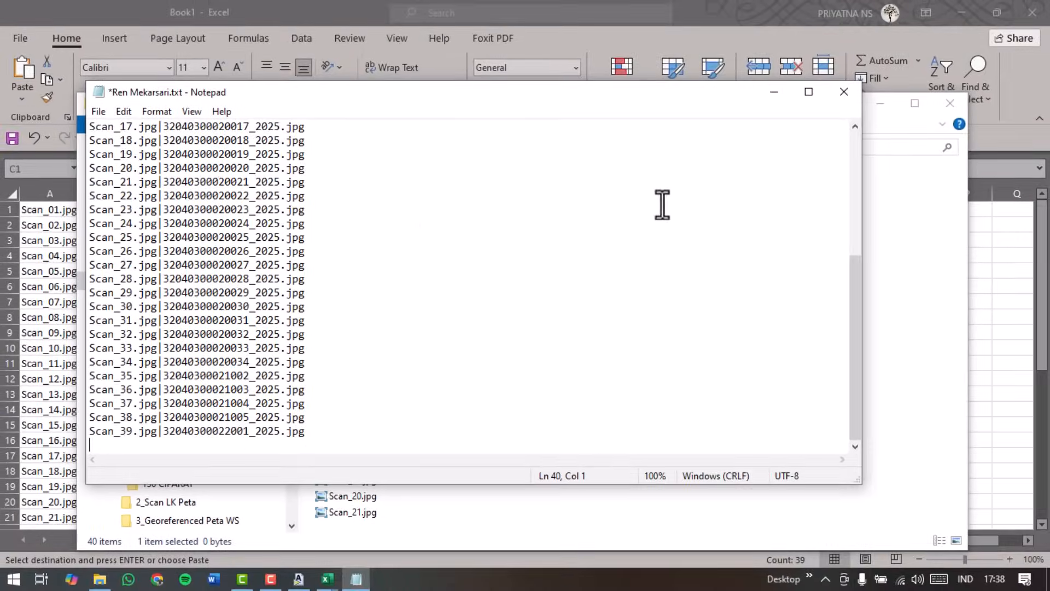
{"action": "left_click", "coordinate": [844, 99]}
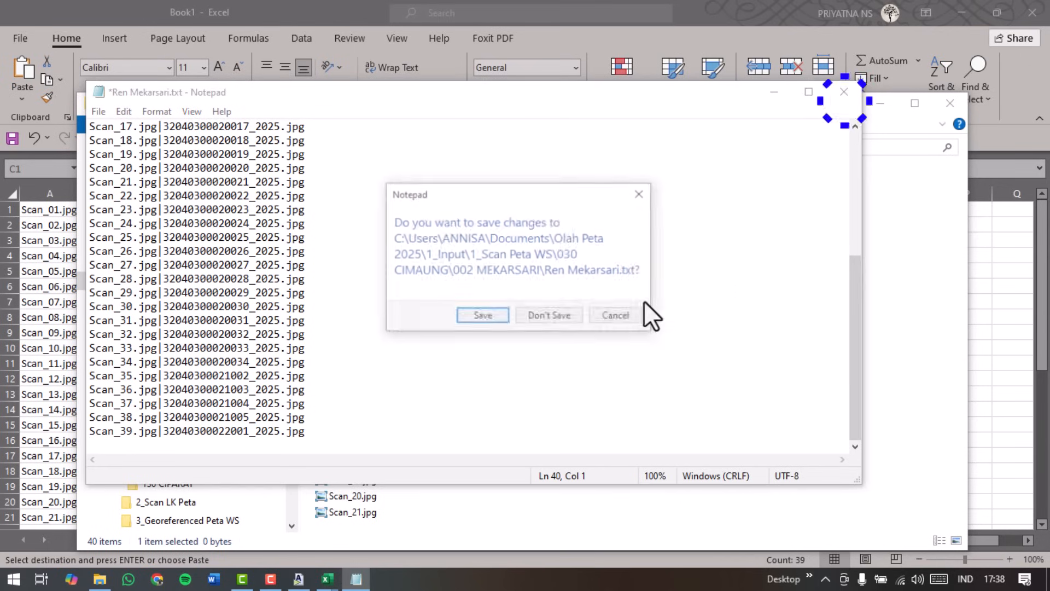
{"action": "left_click", "coordinate": [471, 320]}
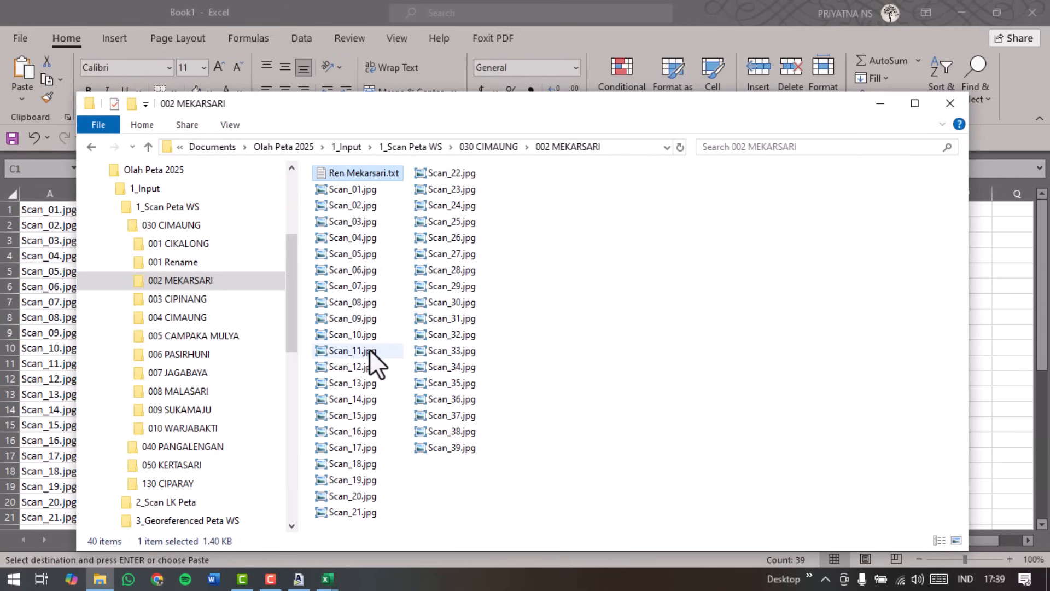
Switch to Bulk Rename Utility and import the rename pairs from Ren Mekarsari.txt in the 002 MEKARSARI folder.
{"action": "mouse_move", "coordinate": [295, 580]}
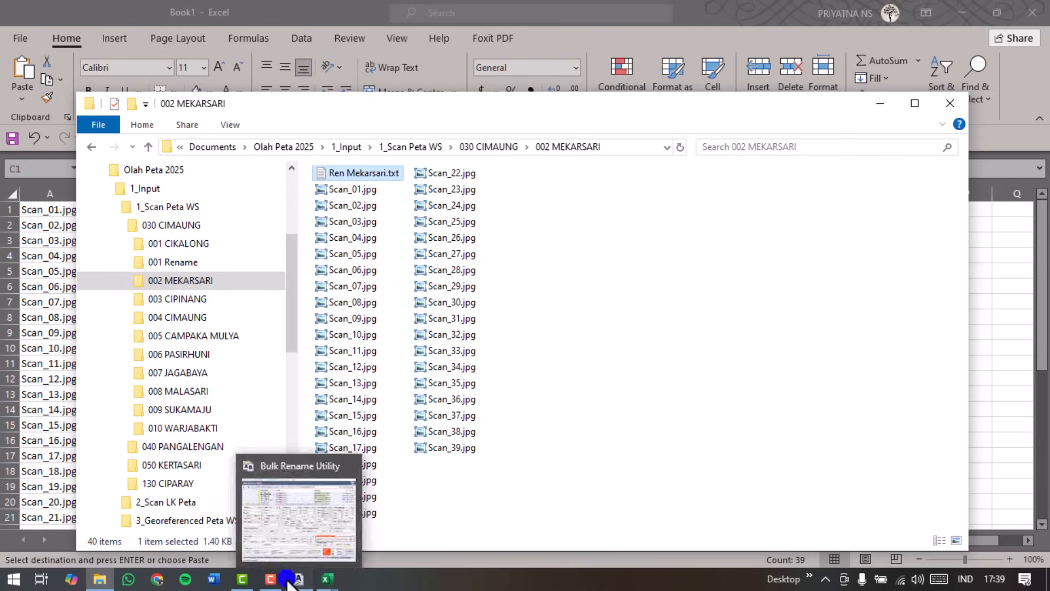
{"action": "left_click", "coordinate": [336, 454]}
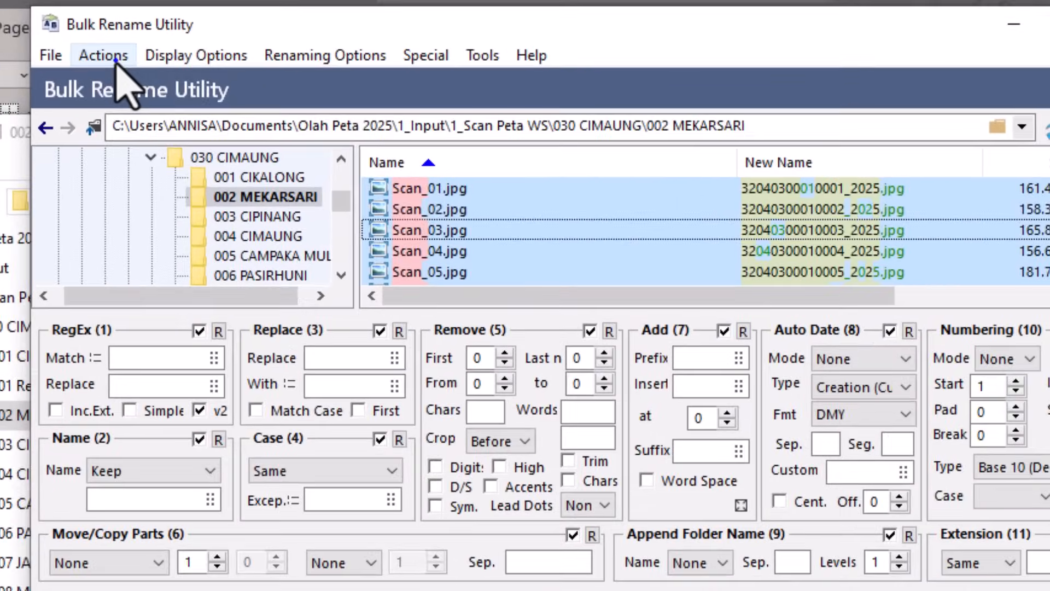
{"action": "left_click", "coordinate": [216, 57]}
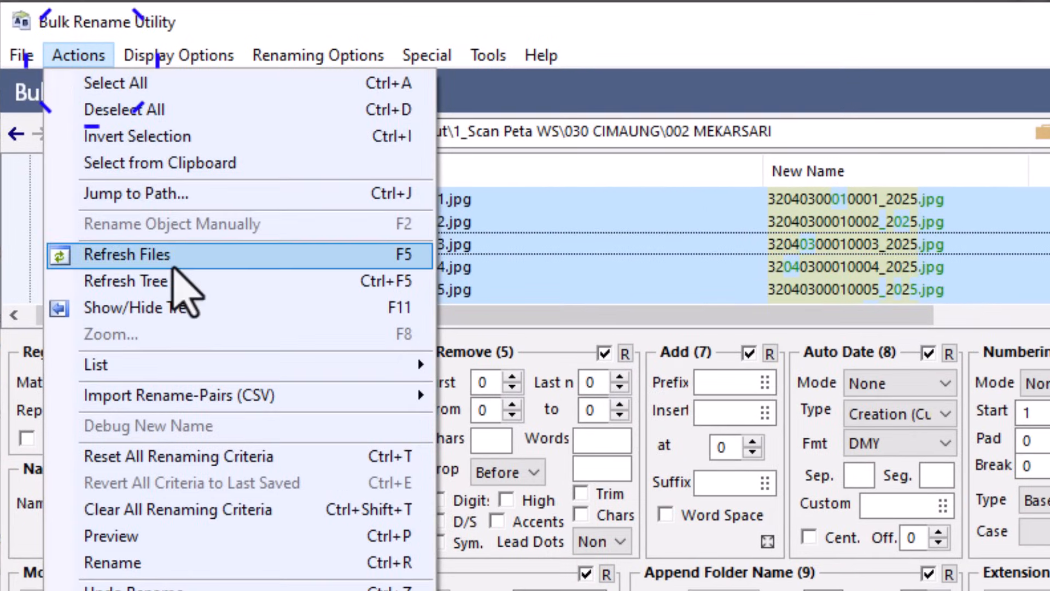
{"action": "mouse_move", "coordinate": [427, 403]}
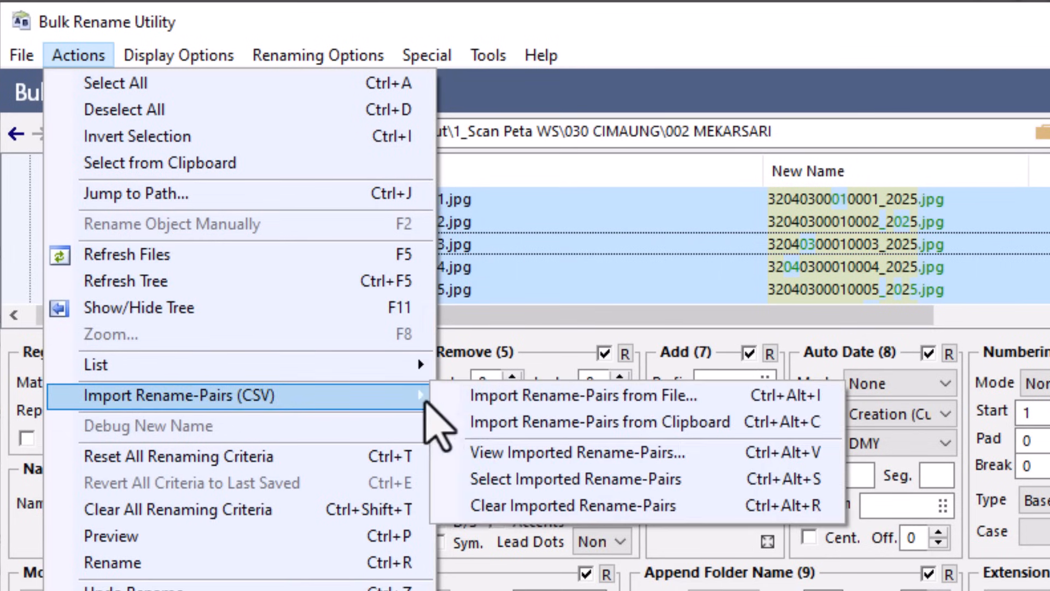
{"action": "left_click", "coordinate": [506, 391]}
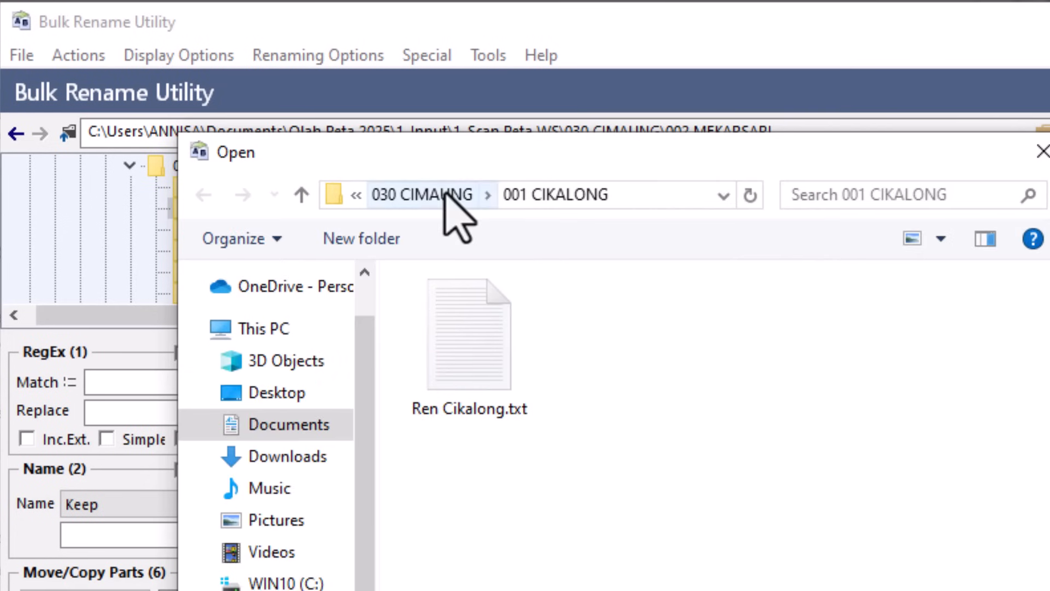
{"action": "left_click", "coordinate": [441, 194]}
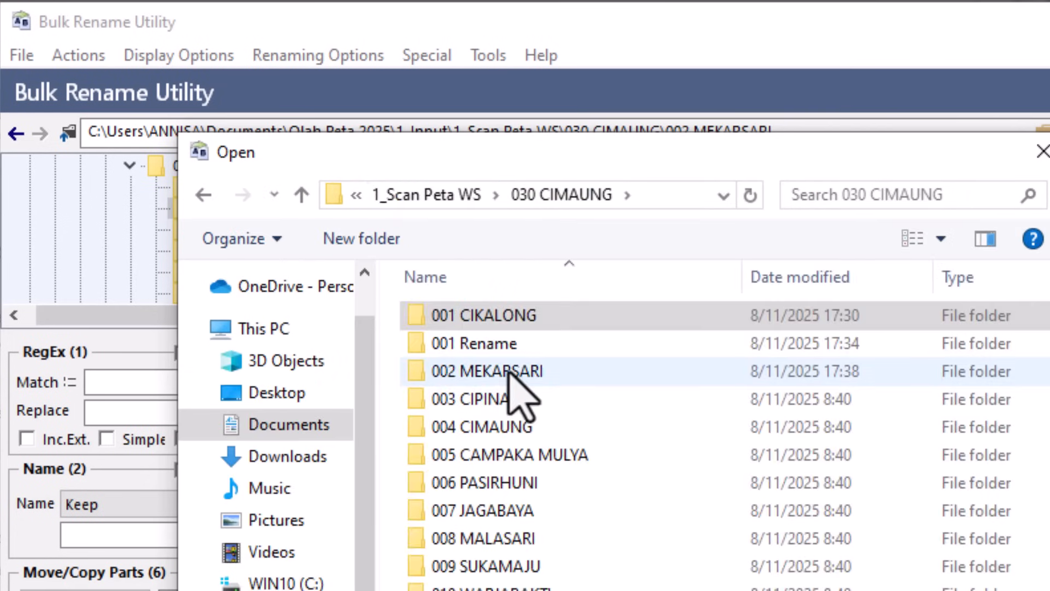
{"action": "double_click", "coordinate": [508, 372]}
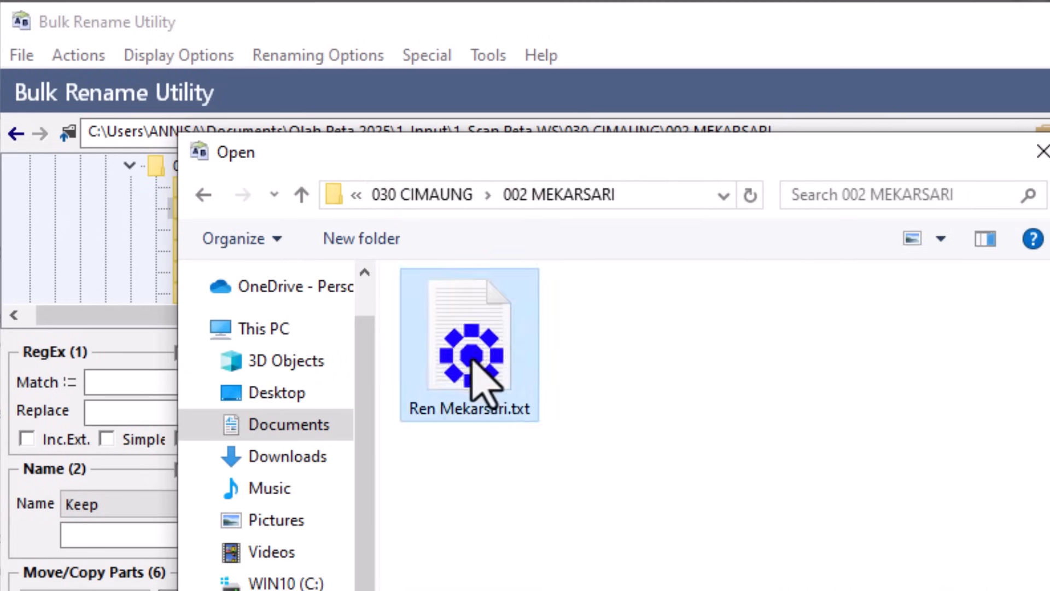
{"action": "double_click", "coordinate": [472, 360]}
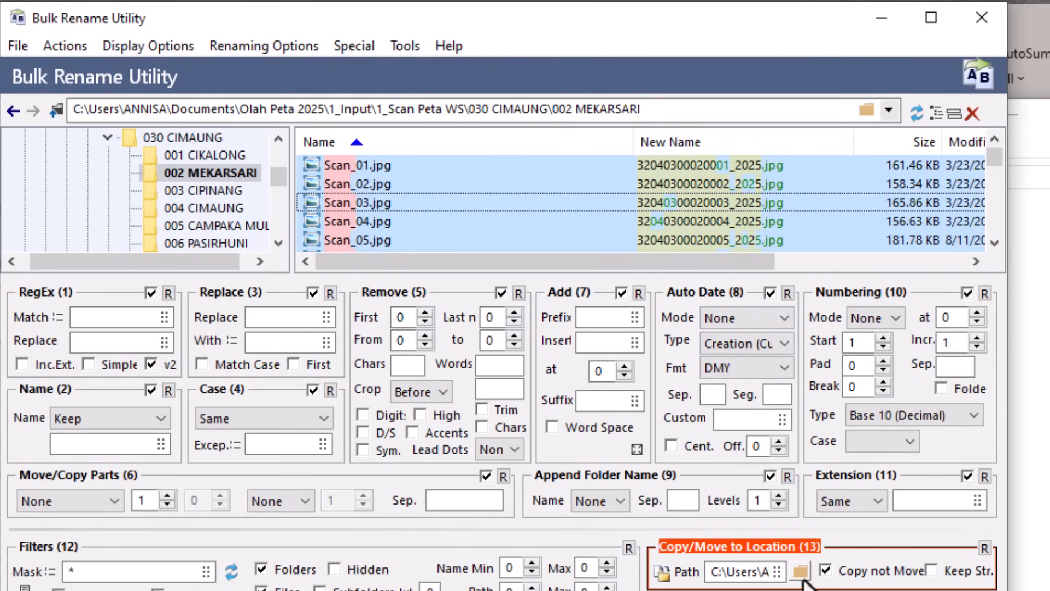
Browse for the renamed files' copy location to Documents, Olah Peta 2025, 1_Input, 1_Scan Peta WS, 030 CIMAUNG.
{"action": "left_click", "coordinate": [800, 572]}
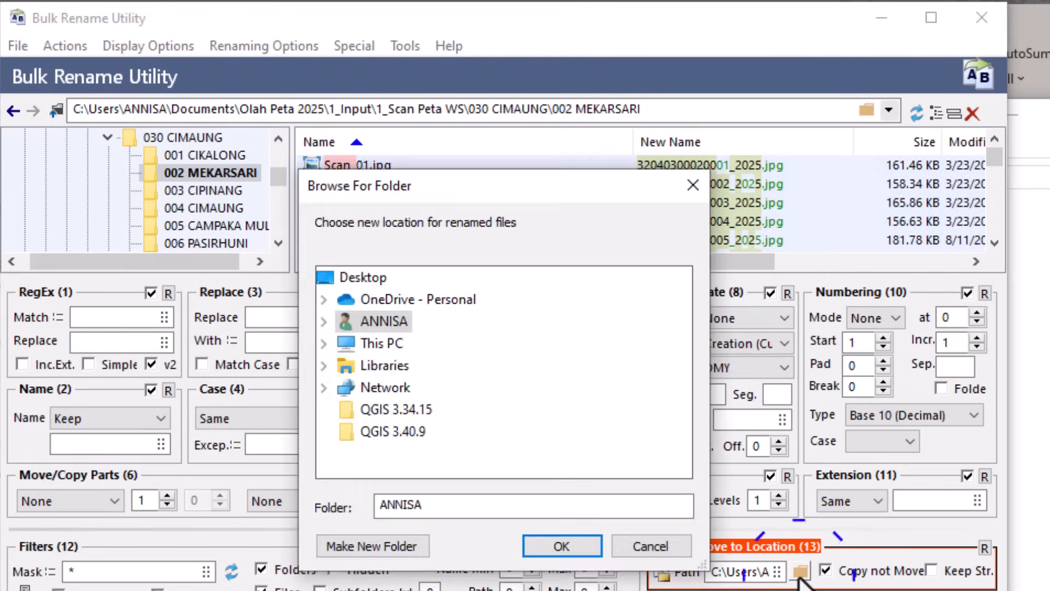
{"action": "left_click", "coordinate": [318, 325]}
{"action": "left_click", "coordinate": [319, 326]}
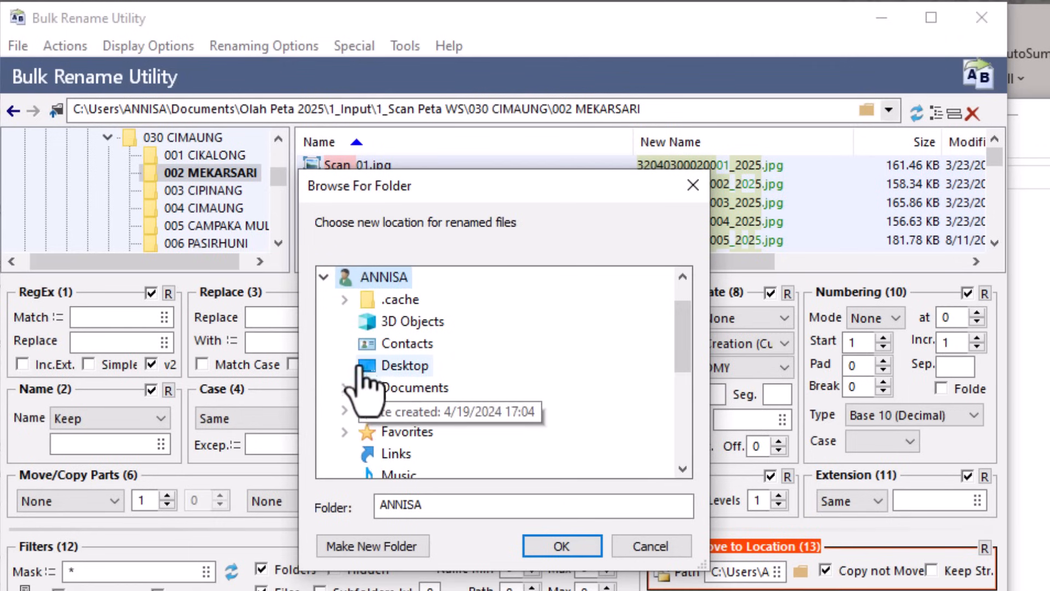
{"action": "left_click", "coordinate": [346, 386]}
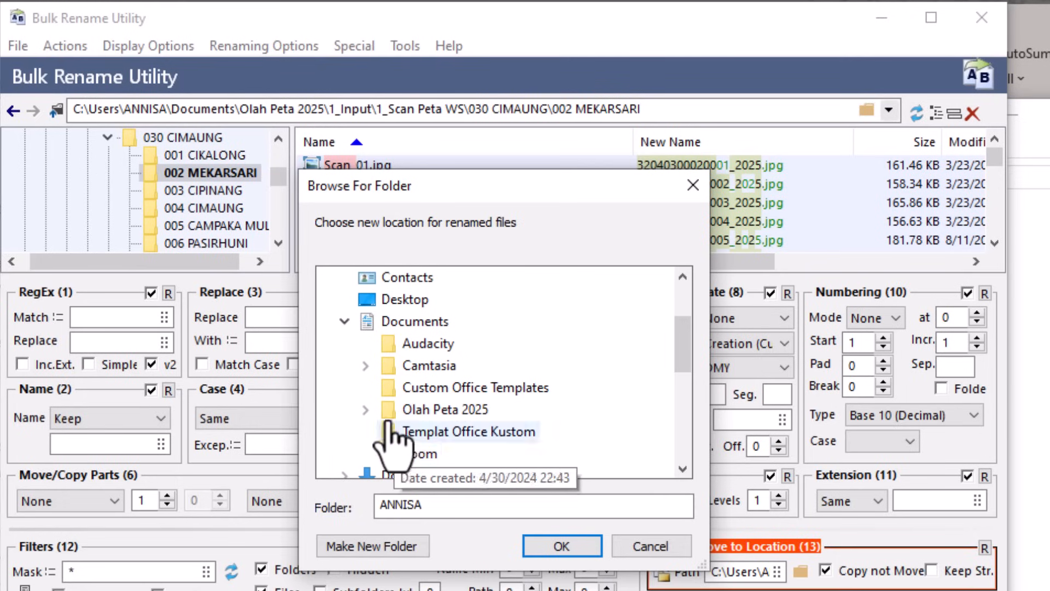
{"action": "left_click", "coordinate": [365, 409]}
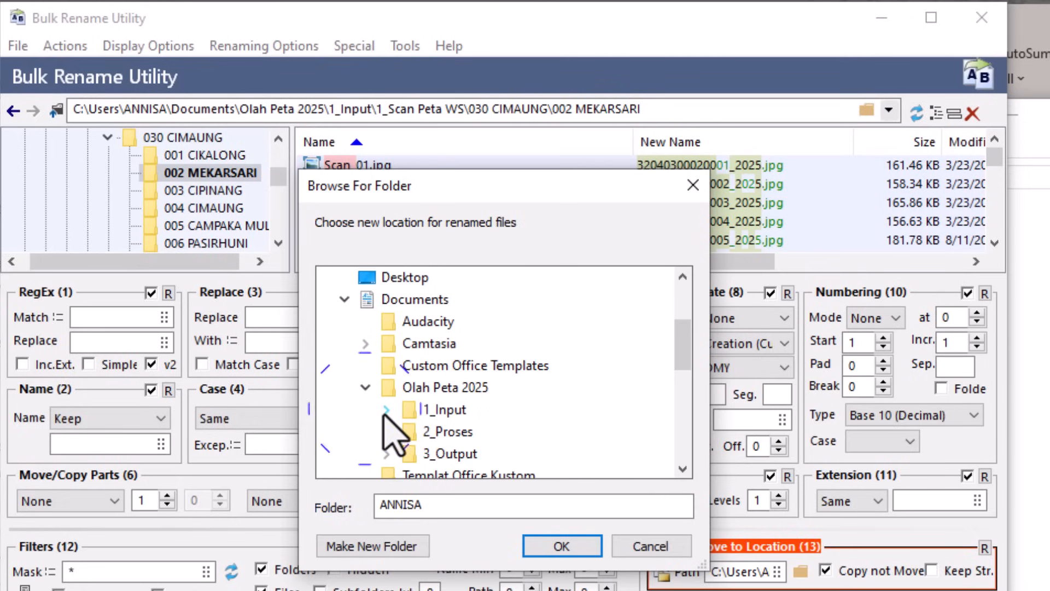
{"action": "left_click", "coordinate": [383, 411]}
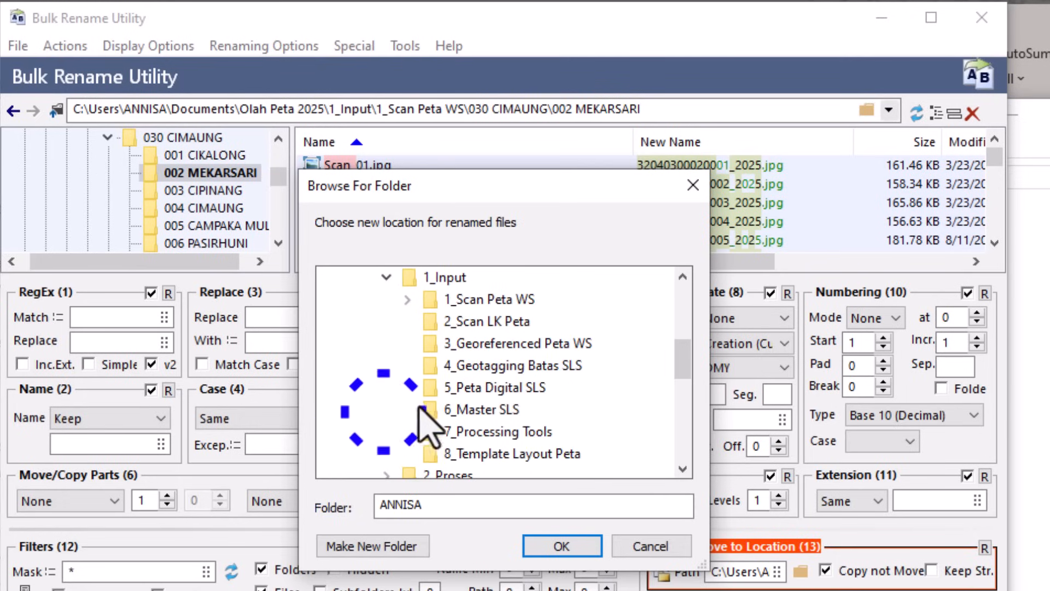
{"action": "left_click", "coordinate": [407, 302]}
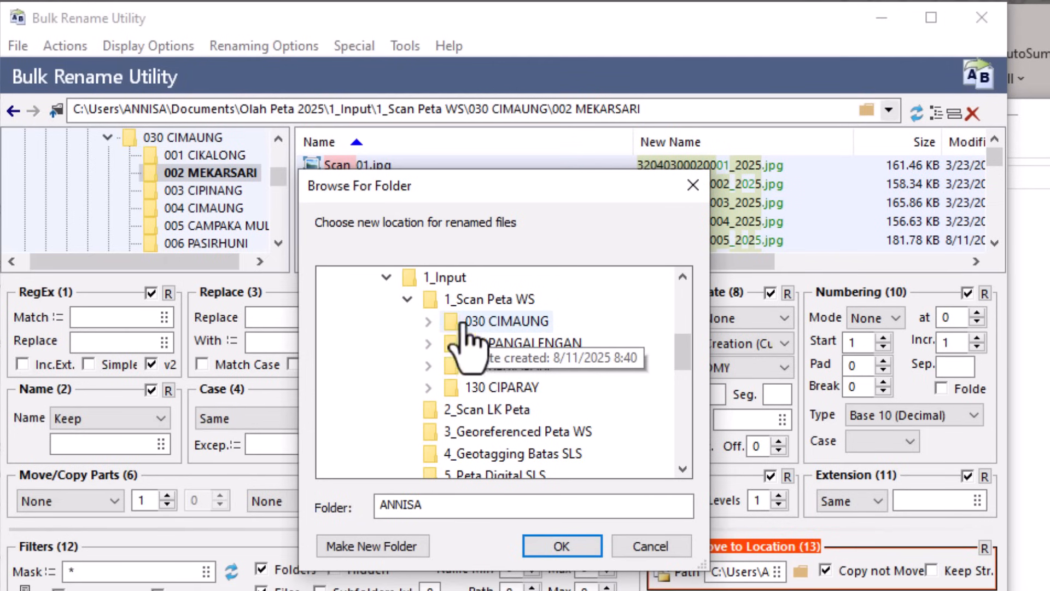
{"action": "left_click", "coordinate": [488, 319]}
{"action": "left_click", "coordinate": [488, 319]}
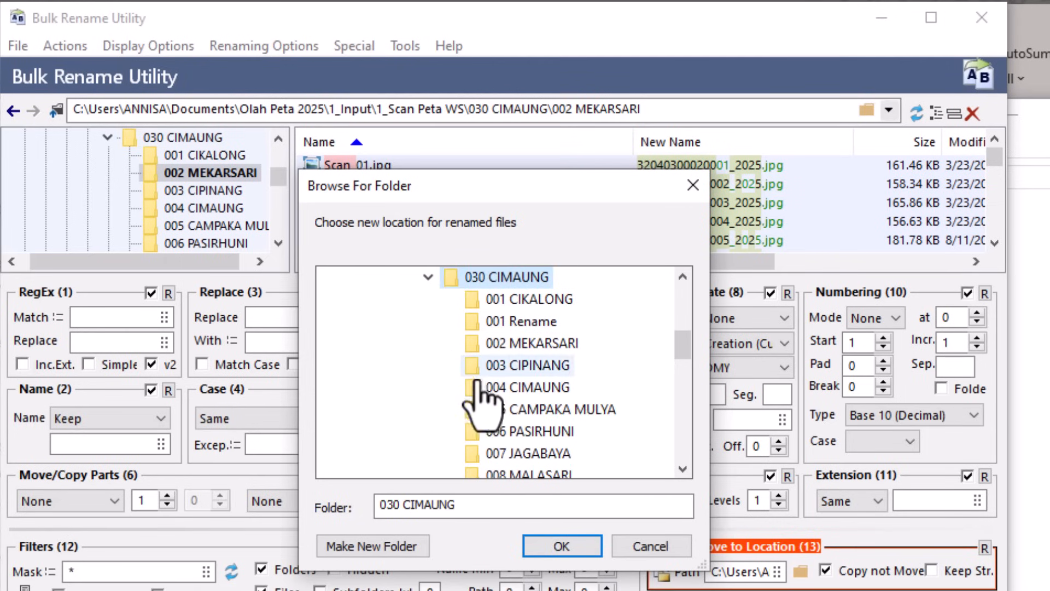
Create a folder named 002 Rename inside 030 CIMAUNG and set it as the copy location.
{"action": "left_click", "coordinate": [397, 552]}
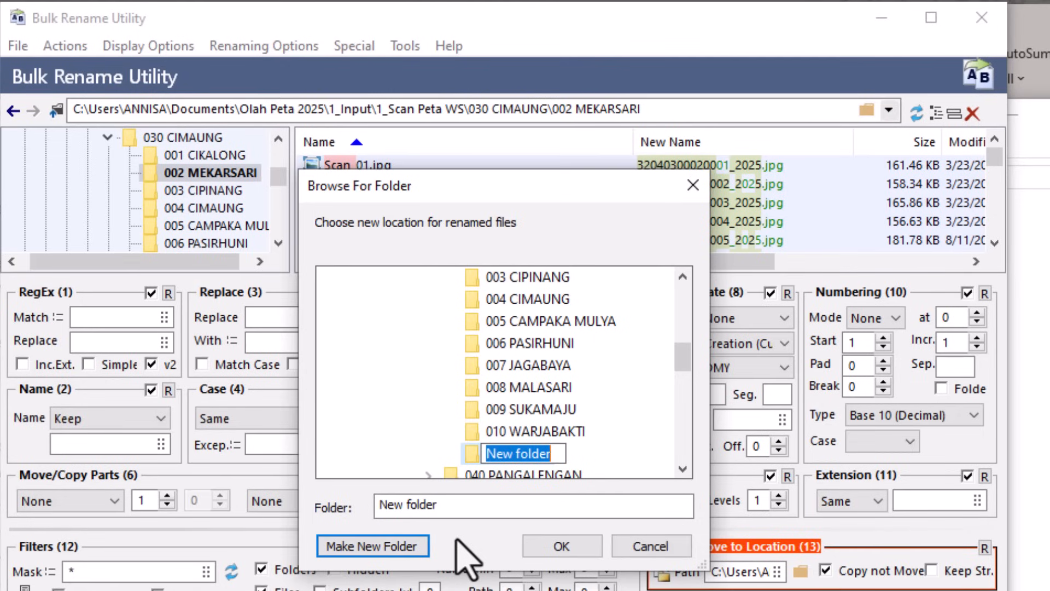
{"action": "type", "text": "002 Rename"}
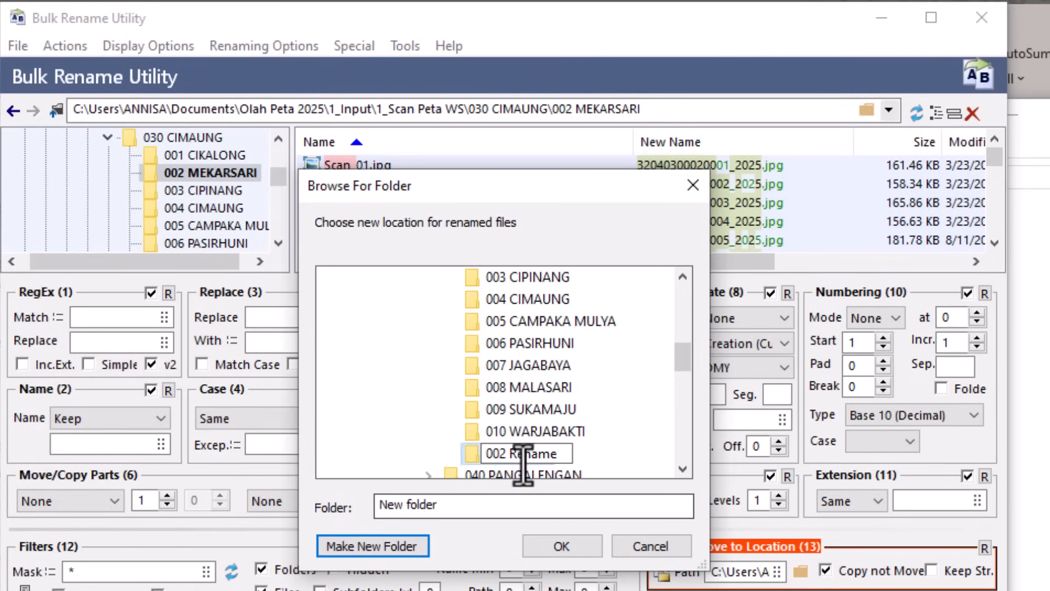
{"action": "left_click", "coordinate": [624, 466]}
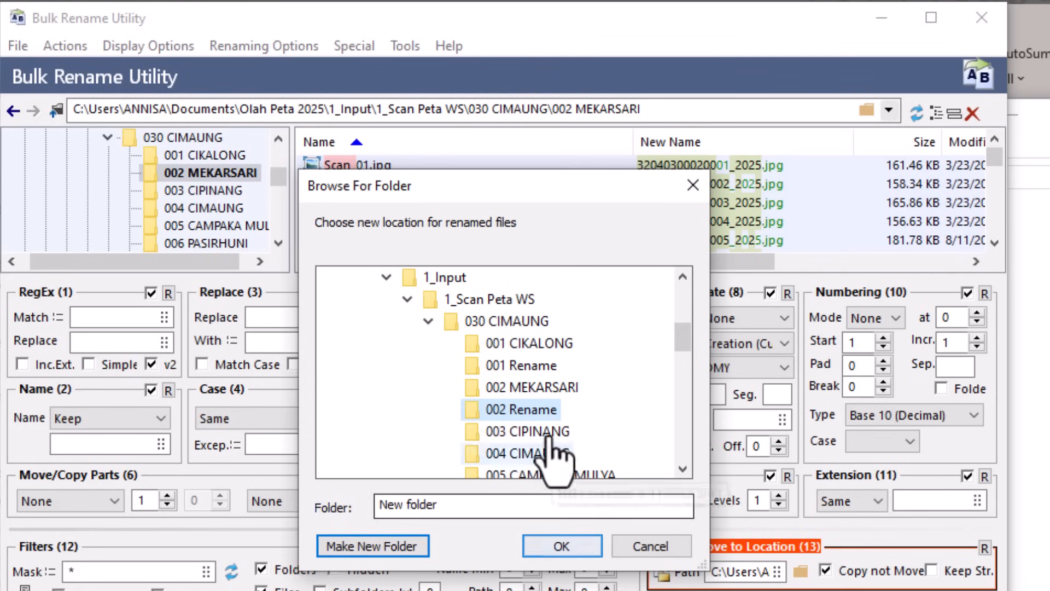
{"action": "left_click", "coordinate": [560, 546]}
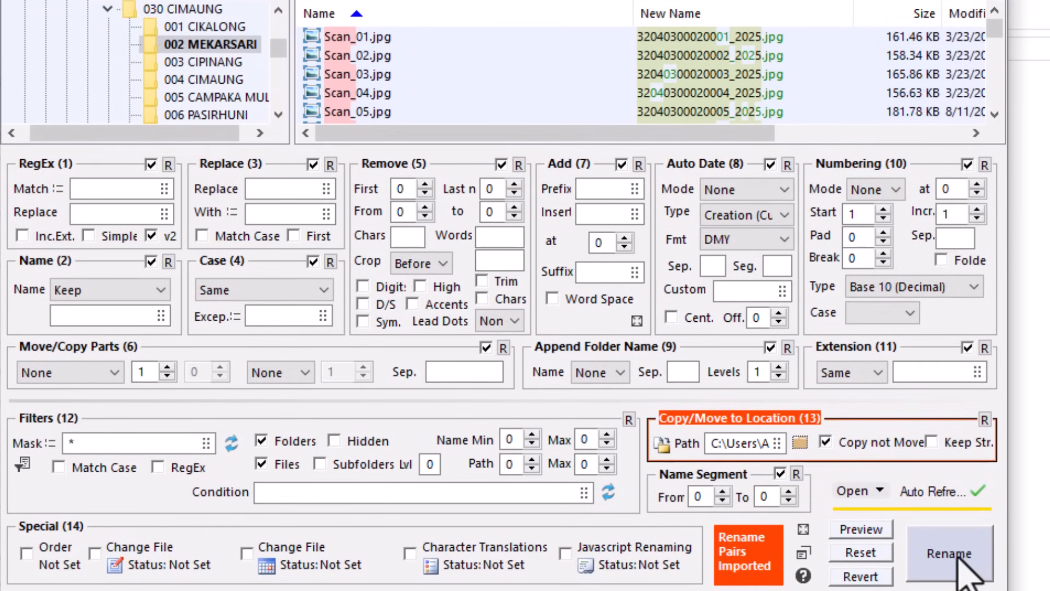
Run the rename on the selected MEKARSARI scans, accepting the warning and closing the completion report.
{"action": "left_click", "coordinate": [957, 561]}
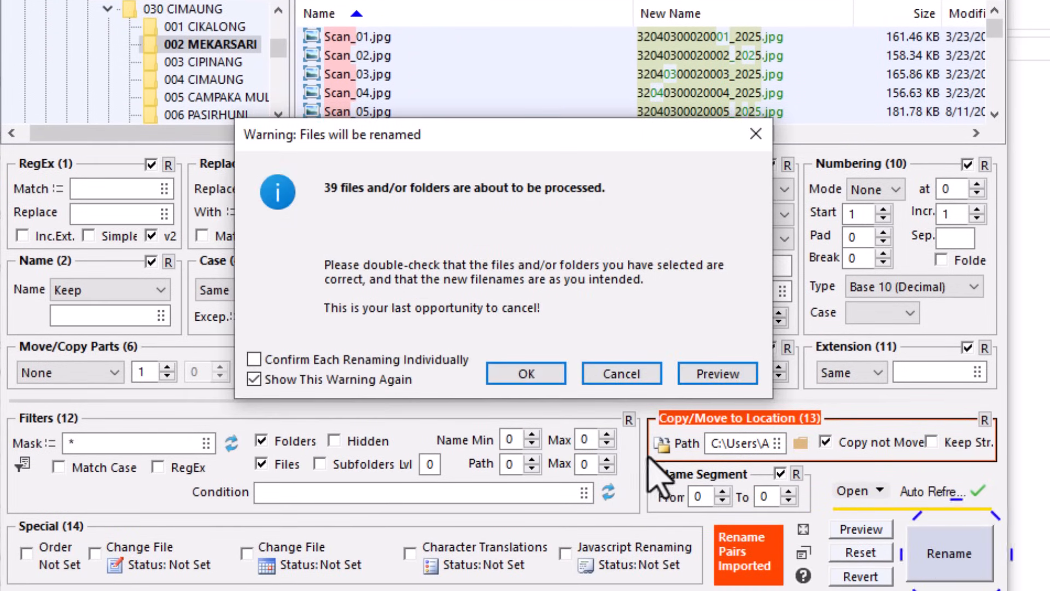
{"action": "left_click", "coordinate": [522, 373]}
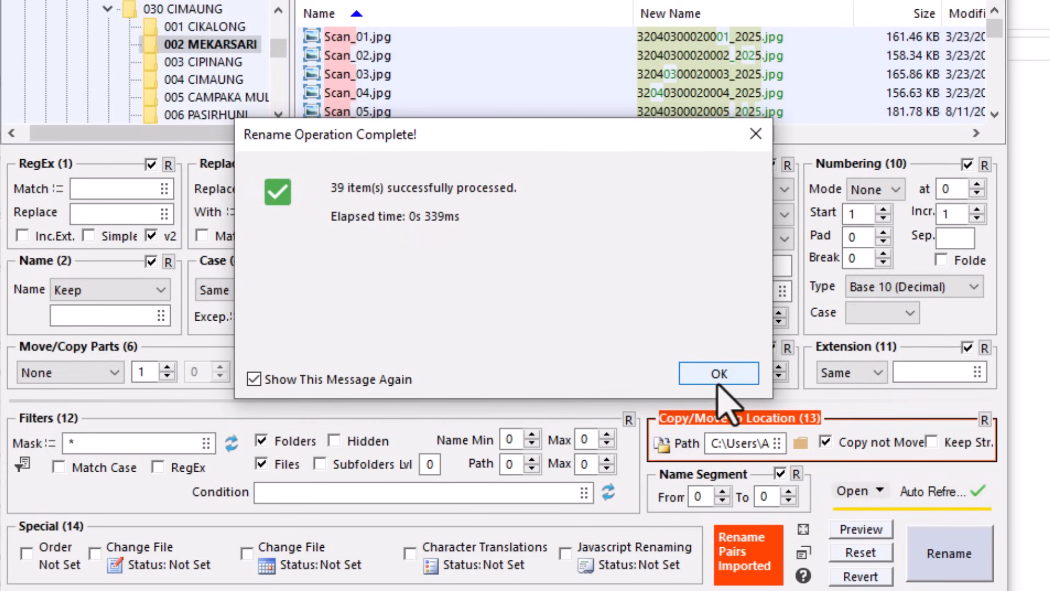
{"action": "left_click", "coordinate": [720, 373]}
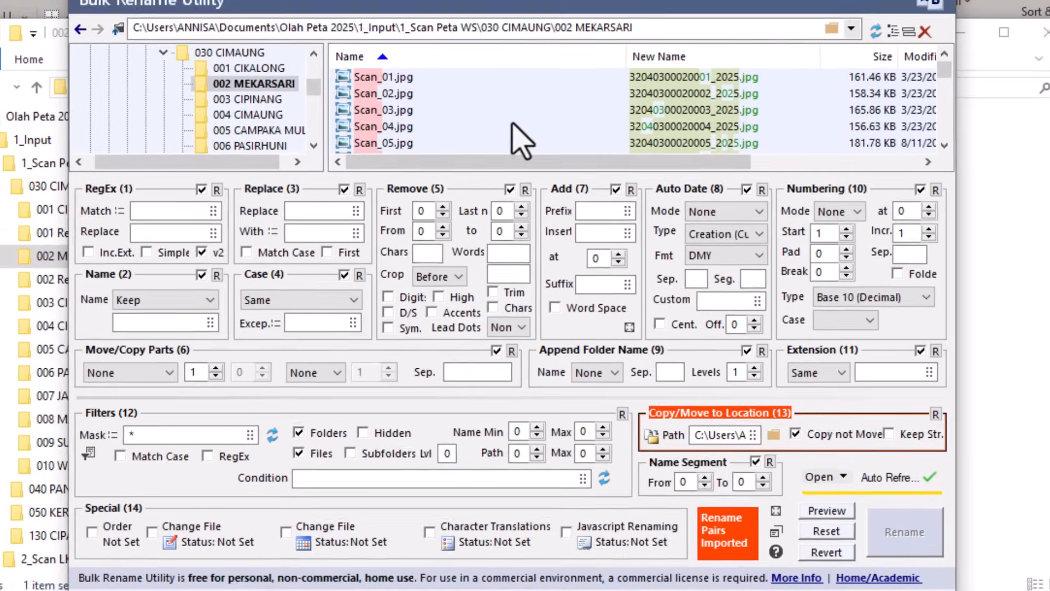
{"action": "scroll", "coordinate": [509, 103], "scroll_direction": "down", "scroll_amount": 2}
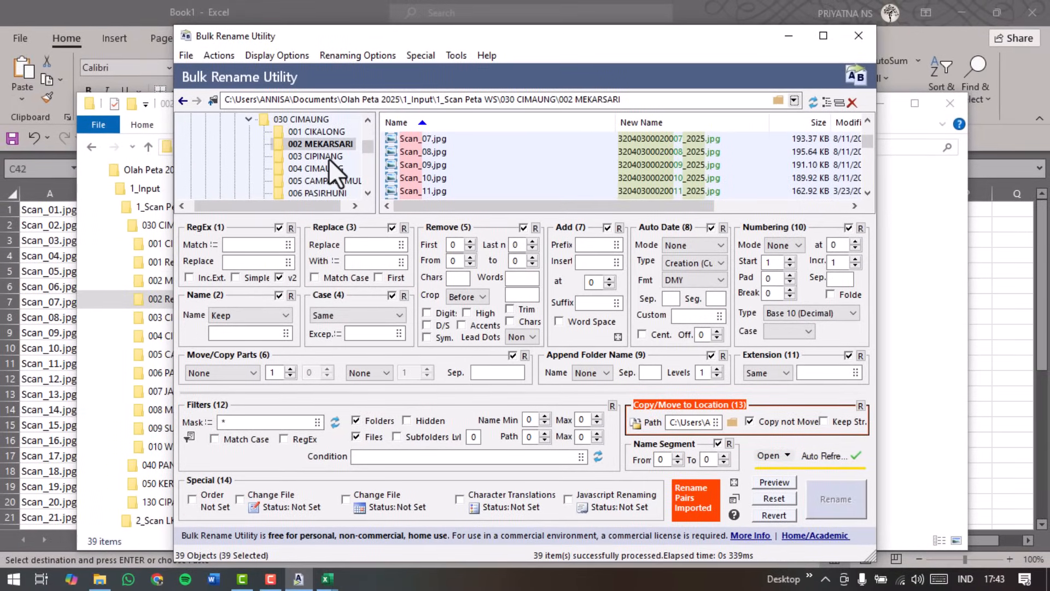
Select all scans in the 003 CIPINANG folder and copy their filenames with extensions to the clipboard.
{"action": "left_click", "coordinate": [330, 157]}
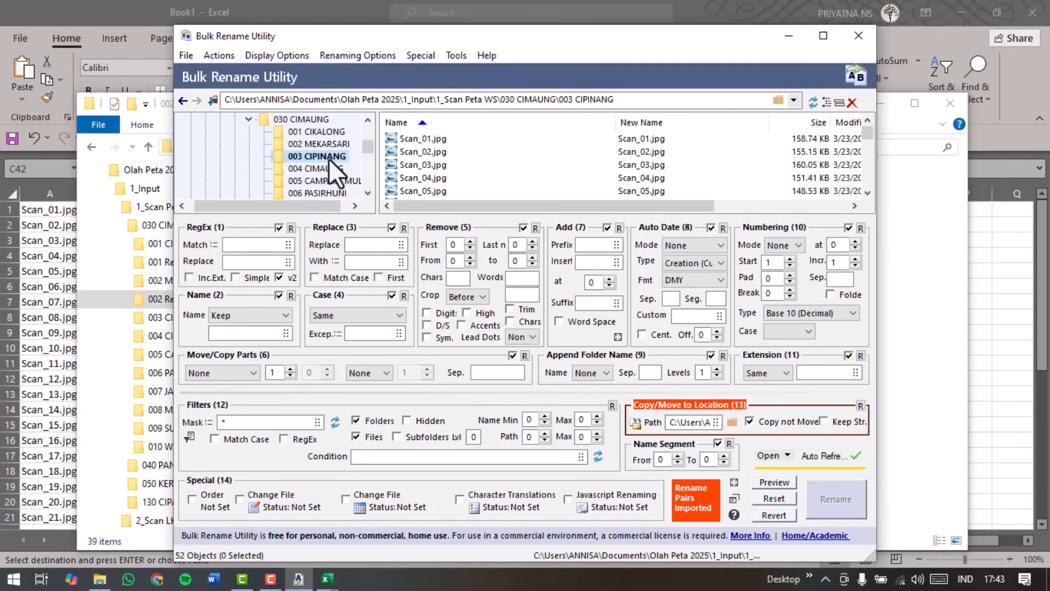
{"action": "left_click", "coordinate": [434, 170]}
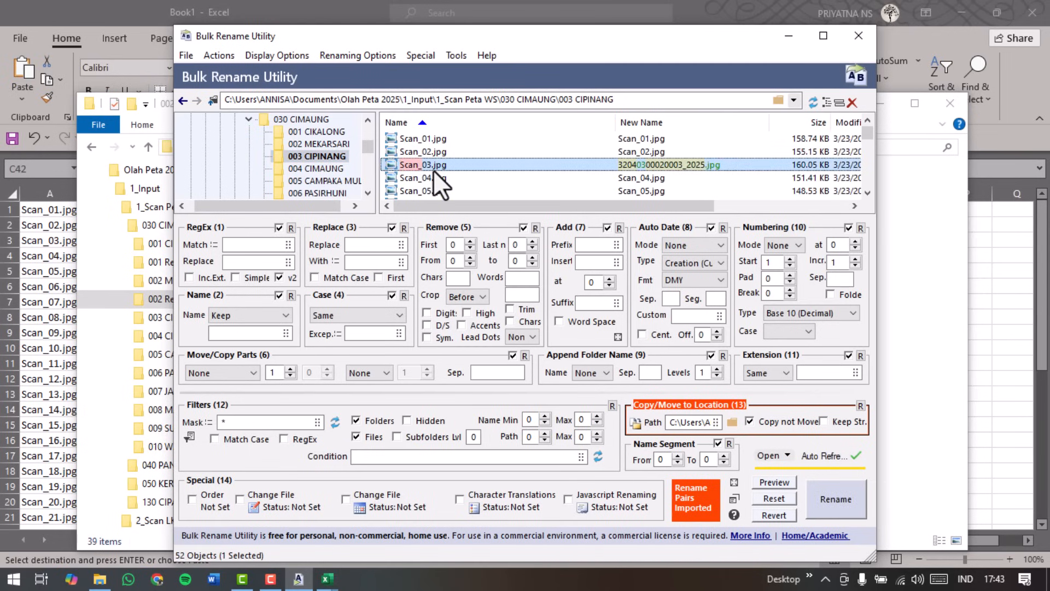
{"action": "key", "text": "ctrl+a"}
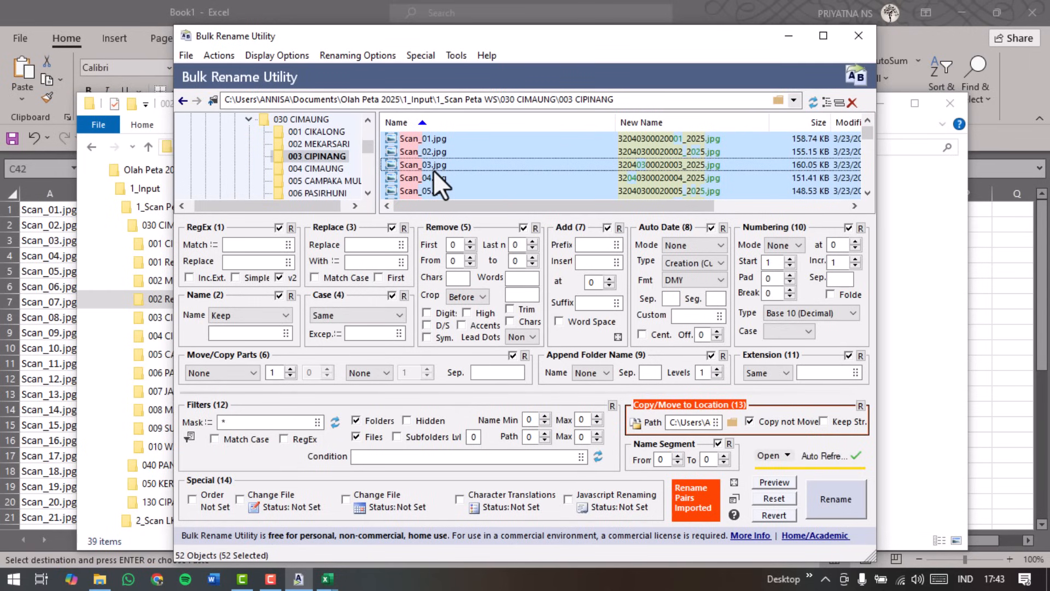
{"action": "right_click", "coordinate": [433, 169]}
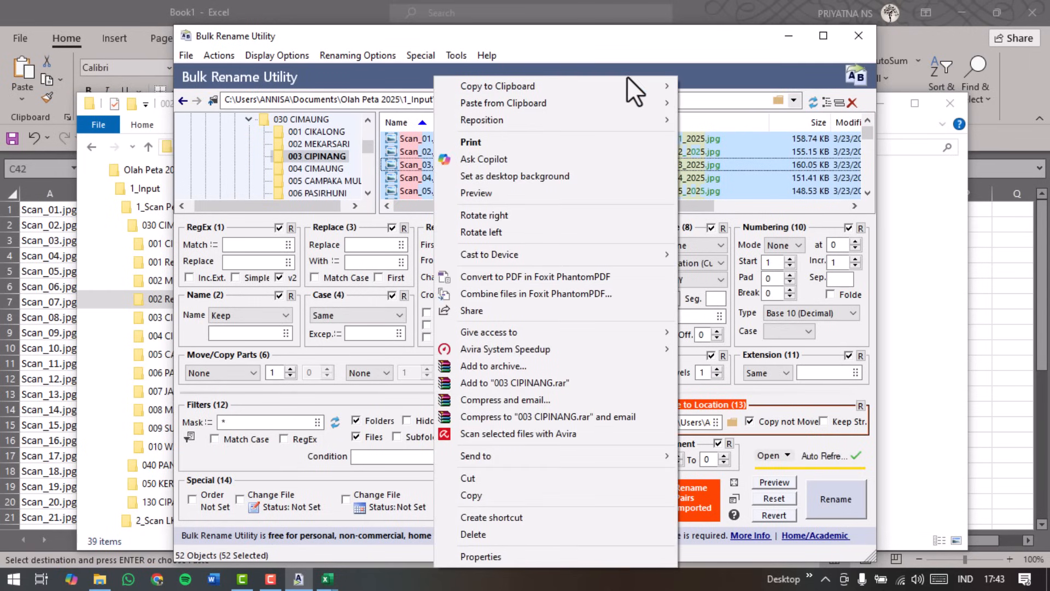
{"action": "mouse_move", "coordinate": [631, 82]}
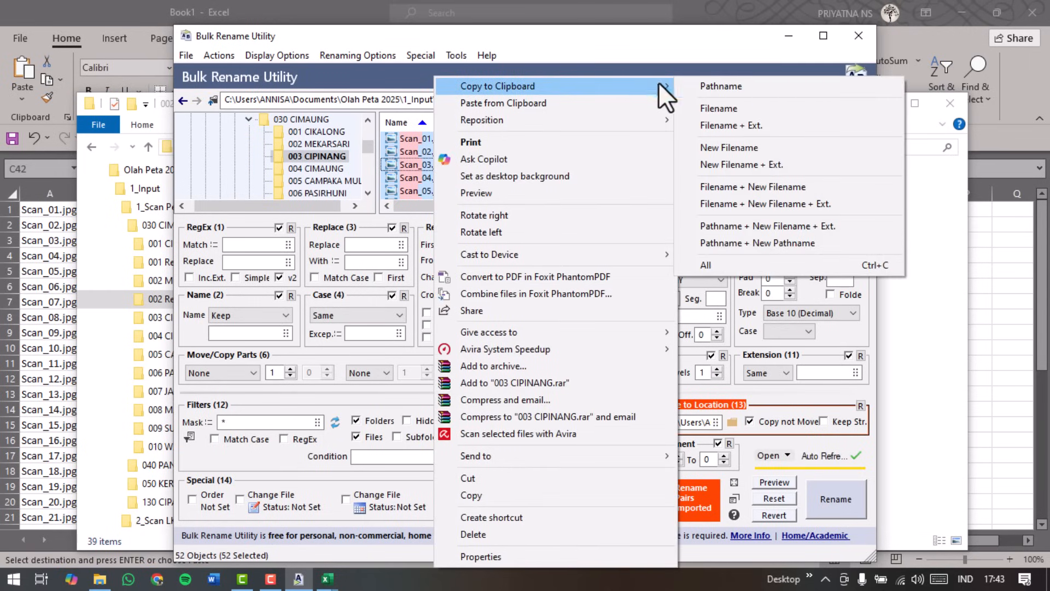
{"action": "left_click", "coordinate": [757, 124]}
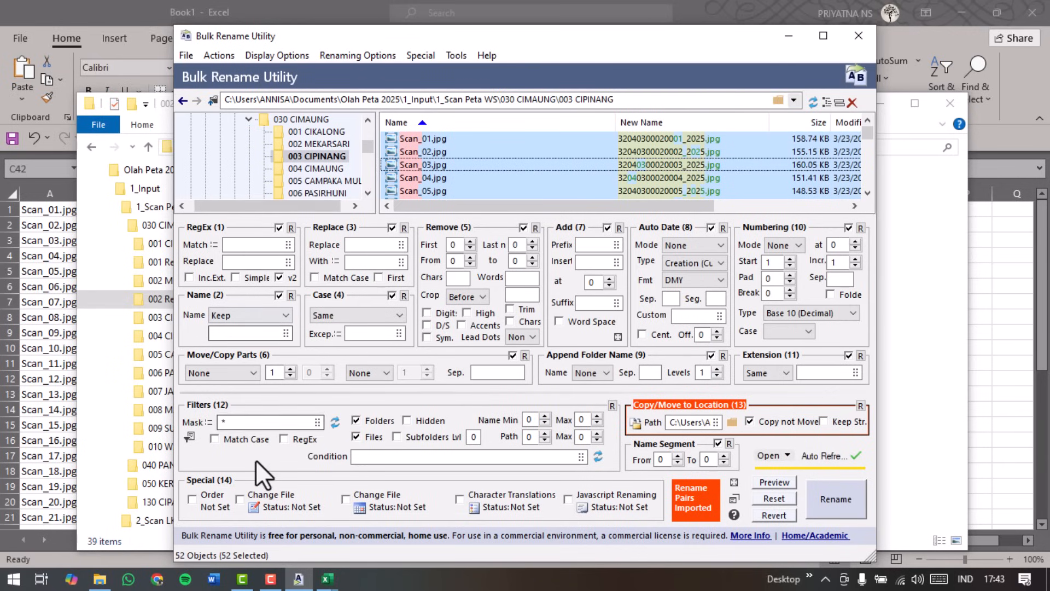
Switch to Book1 in Excel, paste the copied filenames into column A of a new sheet, and fit the column width.
{"action": "mouse_move", "coordinate": [329, 584]}
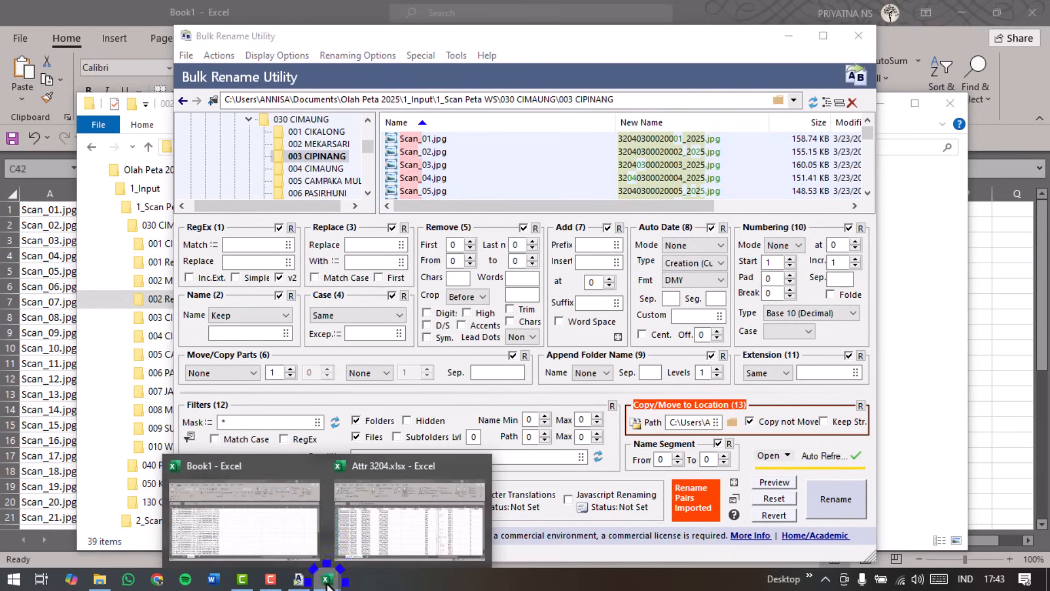
{"action": "left_click", "coordinate": [288, 530]}
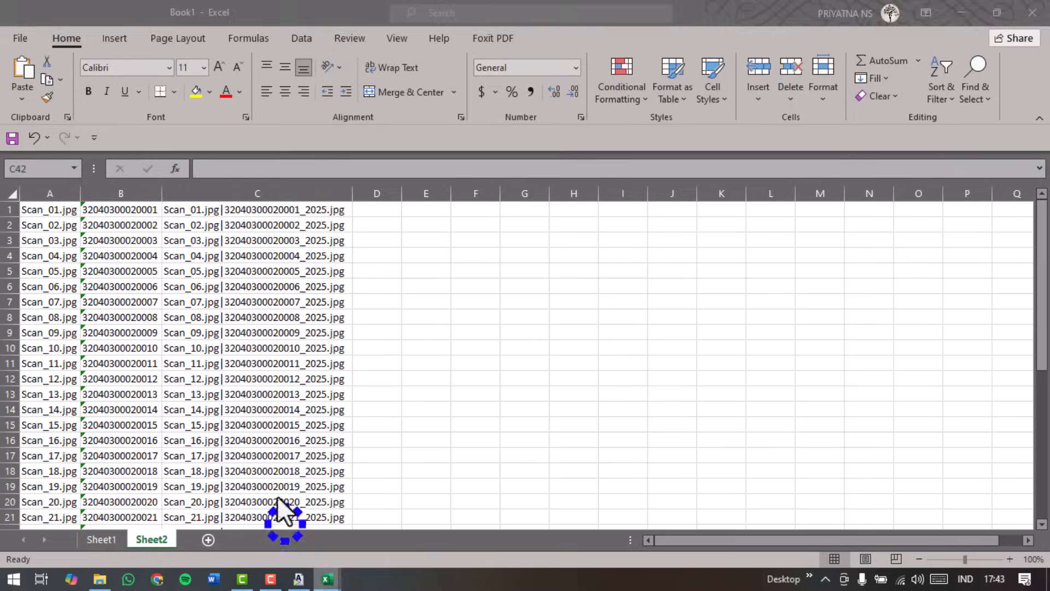
{"action": "left_click", "coordinate": [208, 540]}
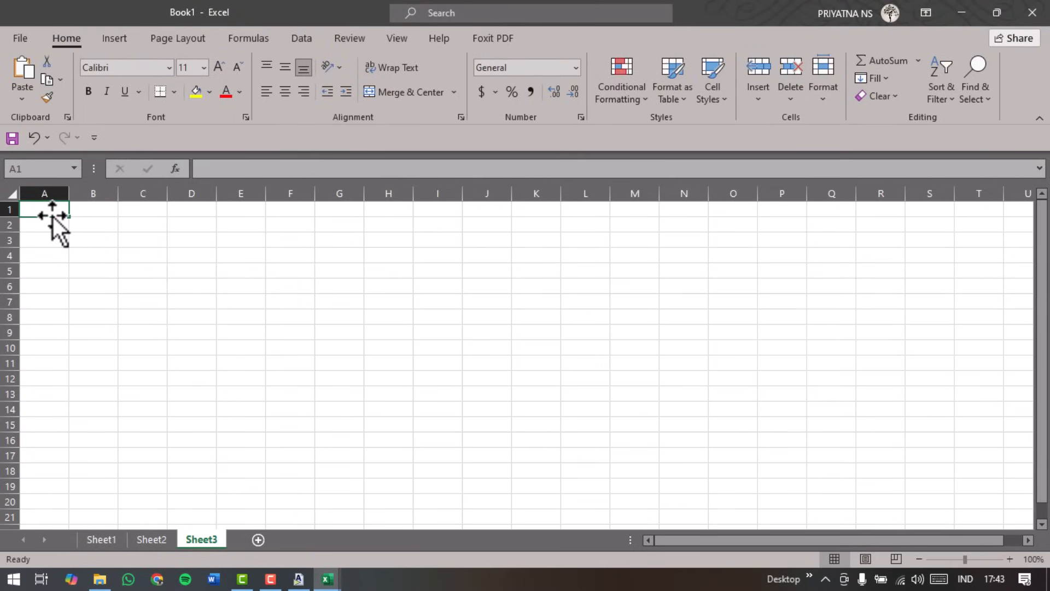
{"action": "right_click", "coordinate": [52, 207]}
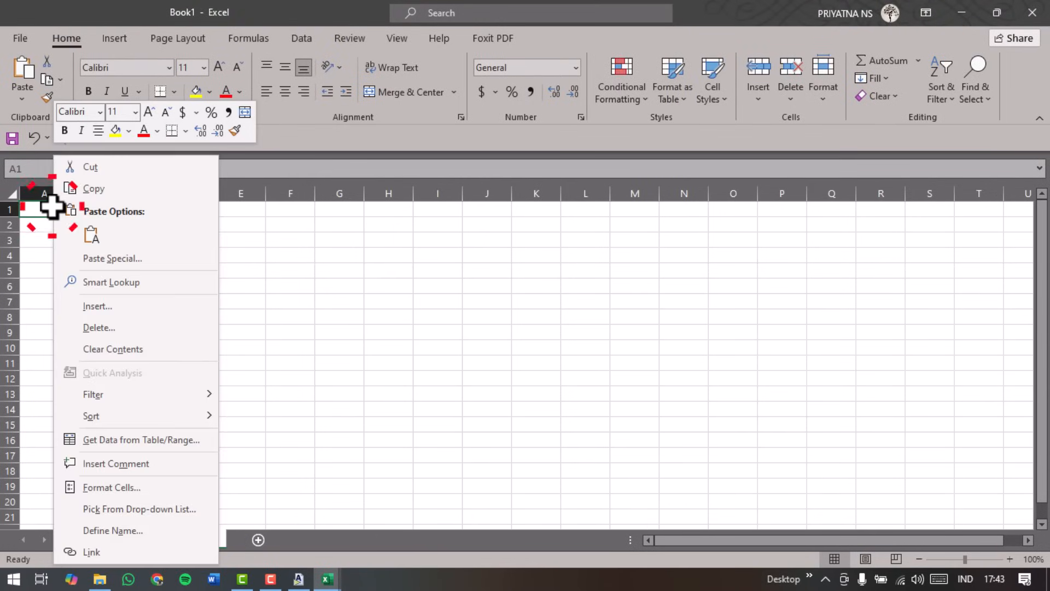
{"action": "left_click", "coordinate": [94, 233]}
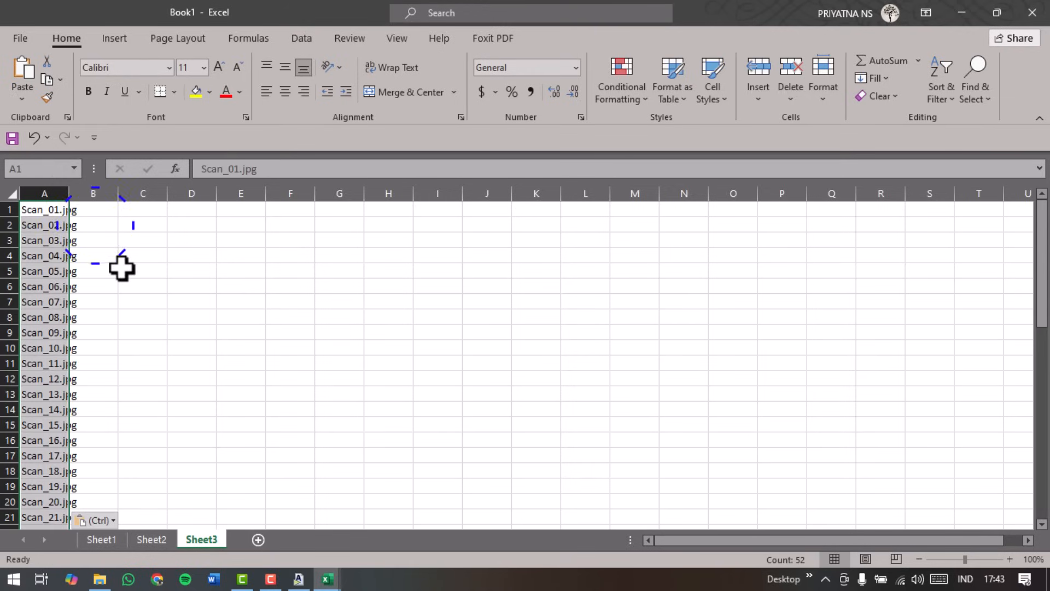
{"action": "double_click", "coordinate": [68, 195]}
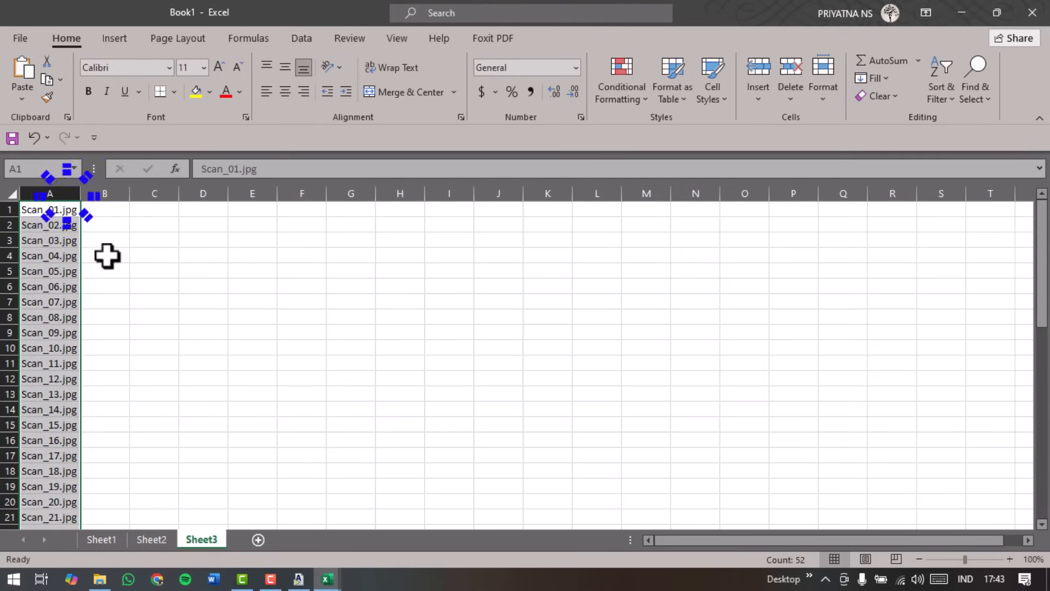
Switch to the Attr 3204.xlsx workbook and filter the nmdesa column to show only CIPINANG instead of MEKARSARI.
{"action": "left_click", "coordinate": [108, 256]}
{"action": "left_click", "coordinate": [110, 210]}
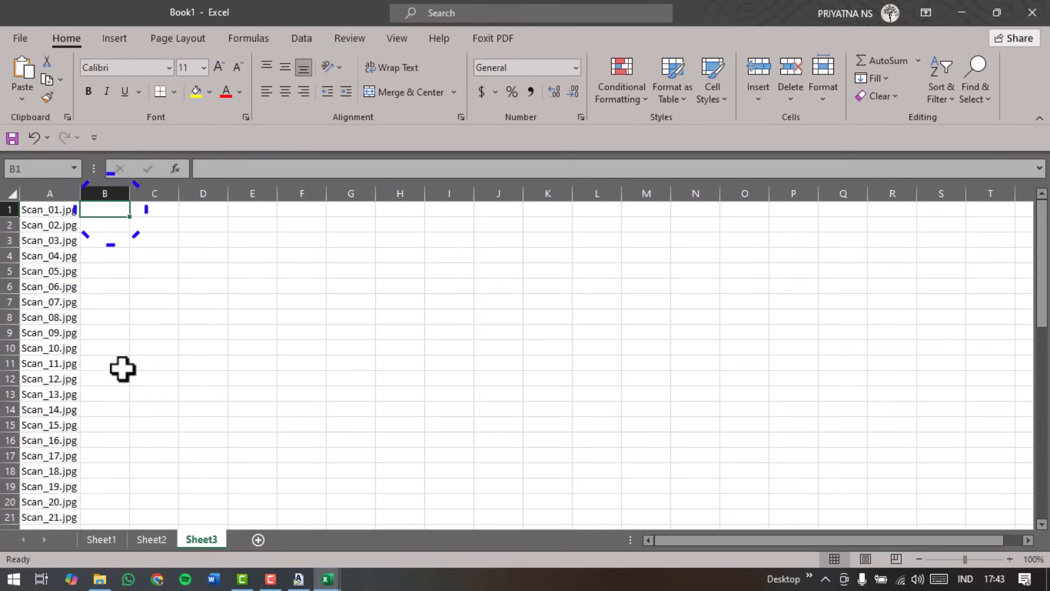
{"action": "mouse_move", "coordinate": [326, 580]}
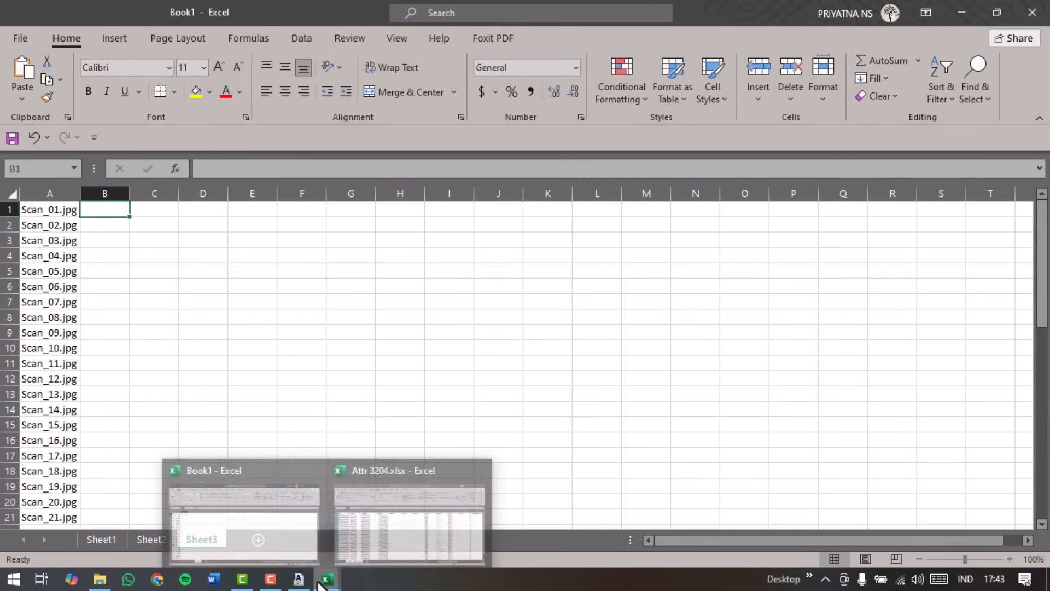
{"action": "left_click", "coordinate": [387, 524]}
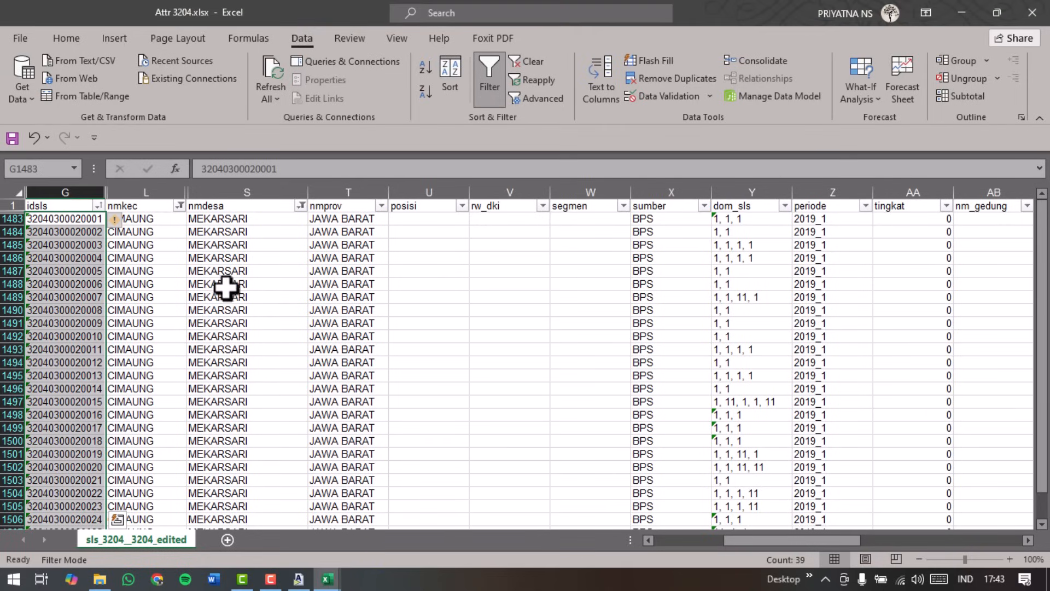
{"action": "left_click", "coordinate": [302, 206]}
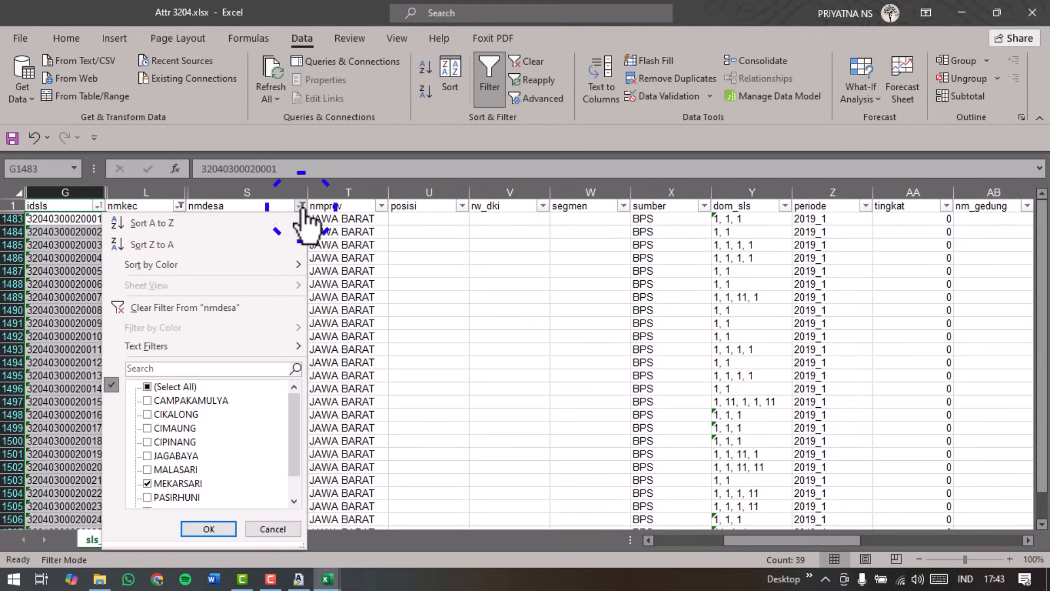
{"action": "left_click", "coordinate": [146, 484]}
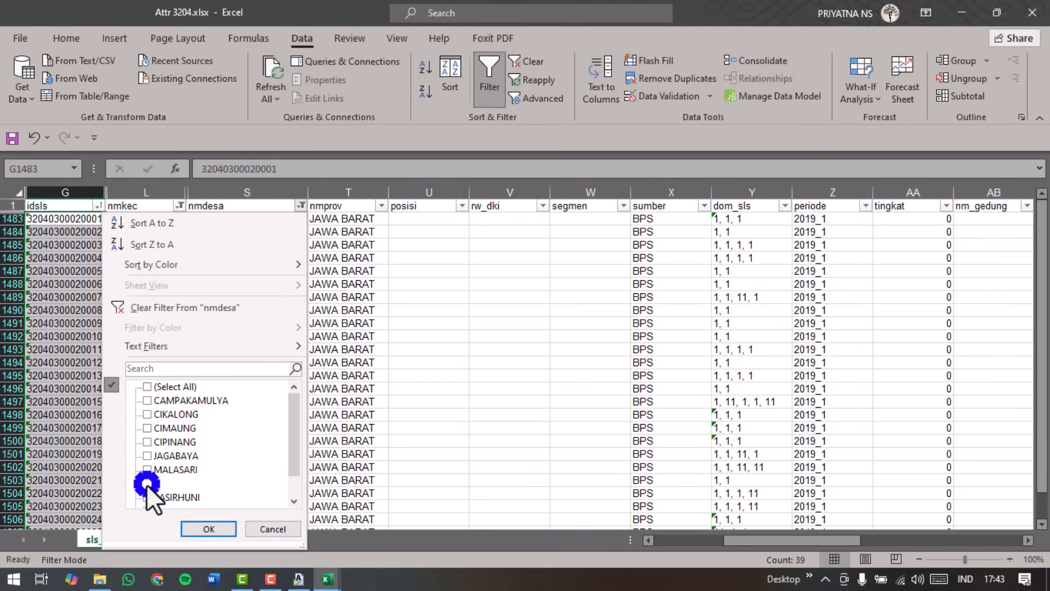
{"action": "left_click", "coordinate": [146, 445]}
{"action": "left_click", "coordinate": [192, 529]}
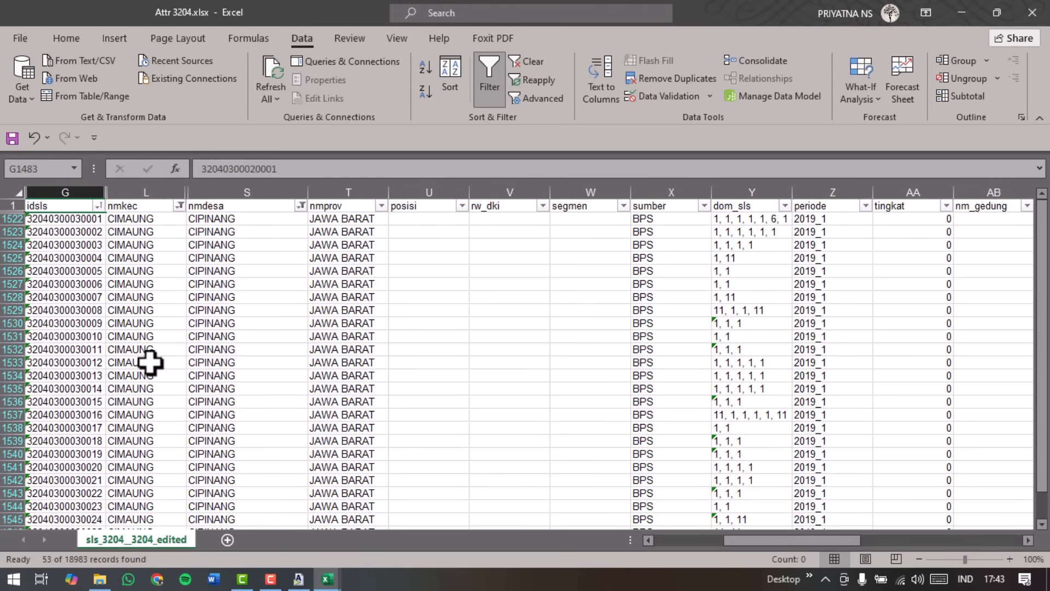
Copy all filtered idsls codes for CIPINANG, starting from cell G1522.
{"action": "left_click", "coordinate": [68, 219]}
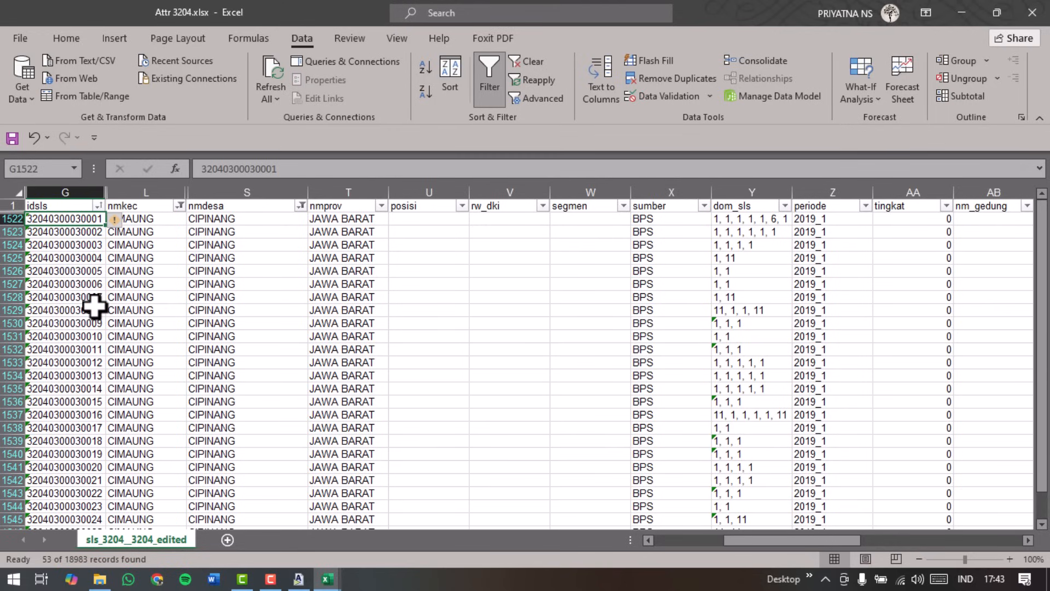
{"action": "key", "text": "ctrl+shift+Down"}
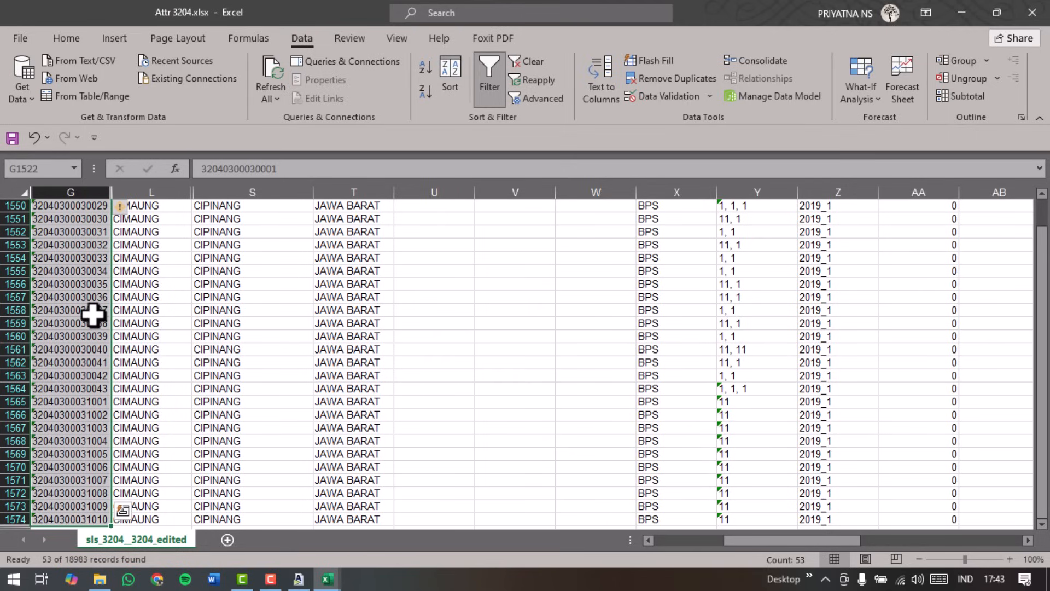
{"action": "scroll", "coordinate": [93, 315], "scroll_direction": "down", "scroll_amount": 2}
{"action": "right_click", "coordinate": [92, 316]}
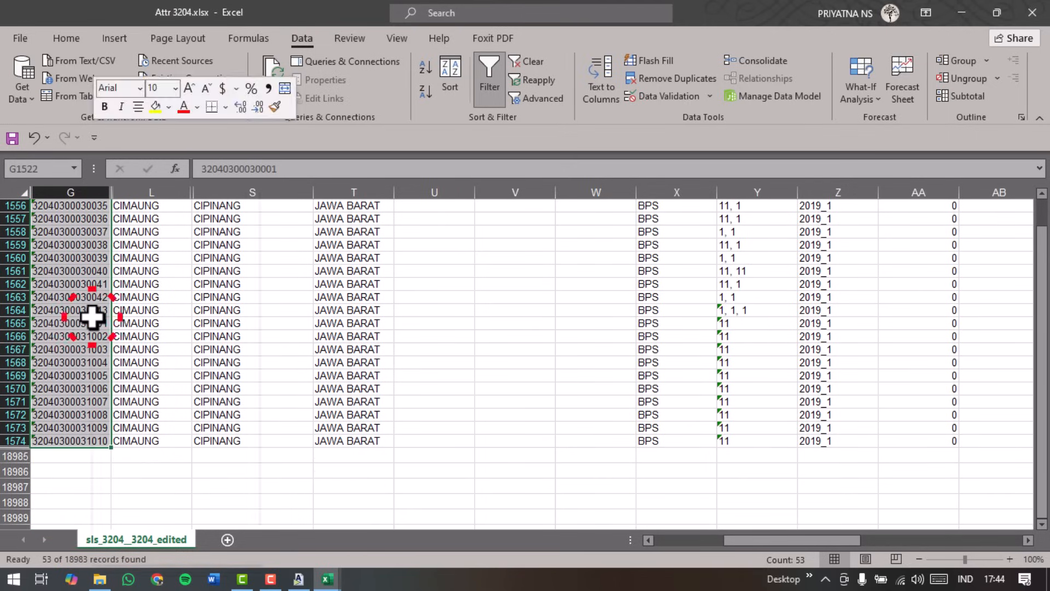
{"action": "left_click", "coordinate": [155, 172]}
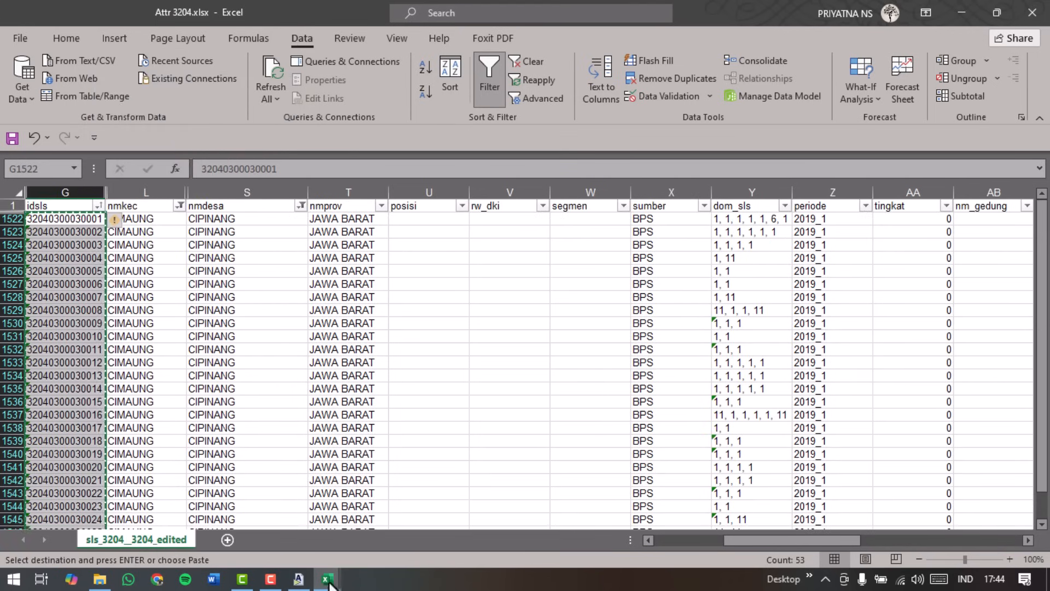
Return to Book1, paste the idsls codes as values from cell B1 of Sheet3, and fit column B's width.
{"action": "mouse_move", "coordinate": [327, 581]}
{"action": "left_click", "coordinate": [286, 534]}
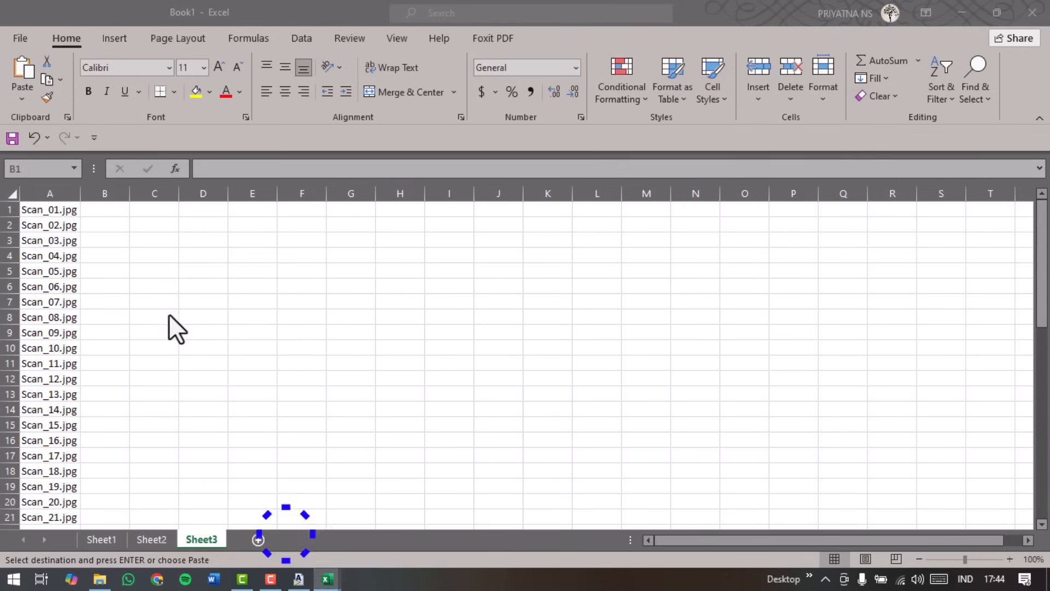
{"action": "left_click", "coordinate": [113, 211]}
{"action": "right_click", "coordinate": [112, 211]}
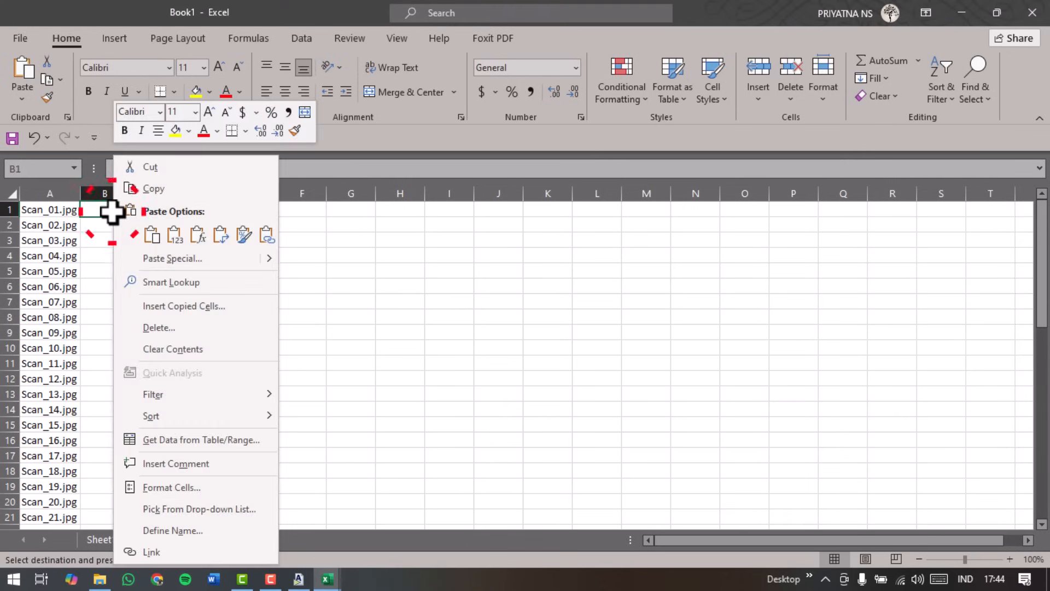
{"action": "left_click", "coordinate": [172, 232]}
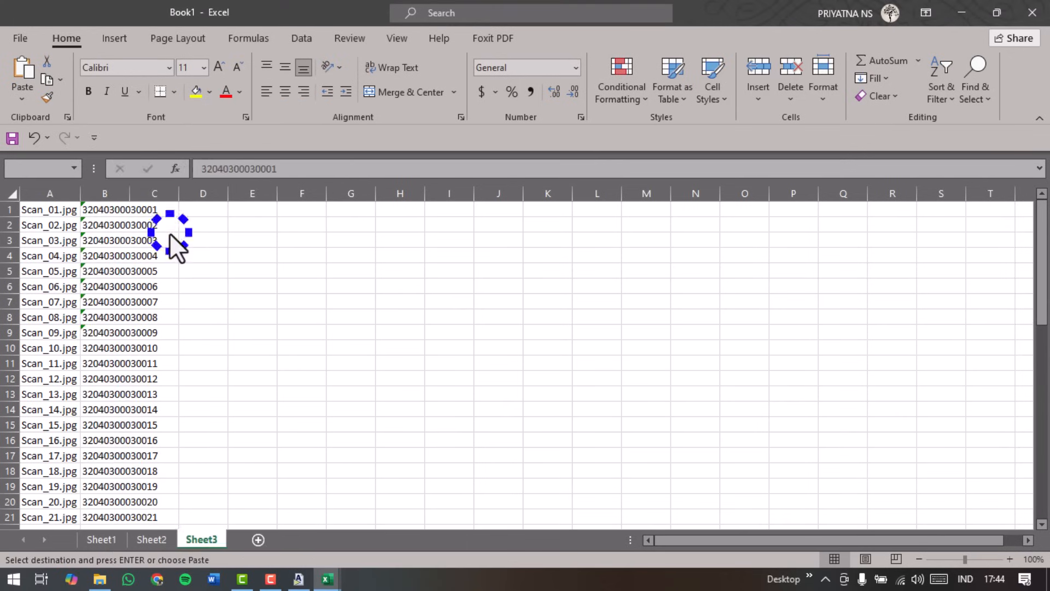
{"action": "double_click", "coordinate": [129, 197]}
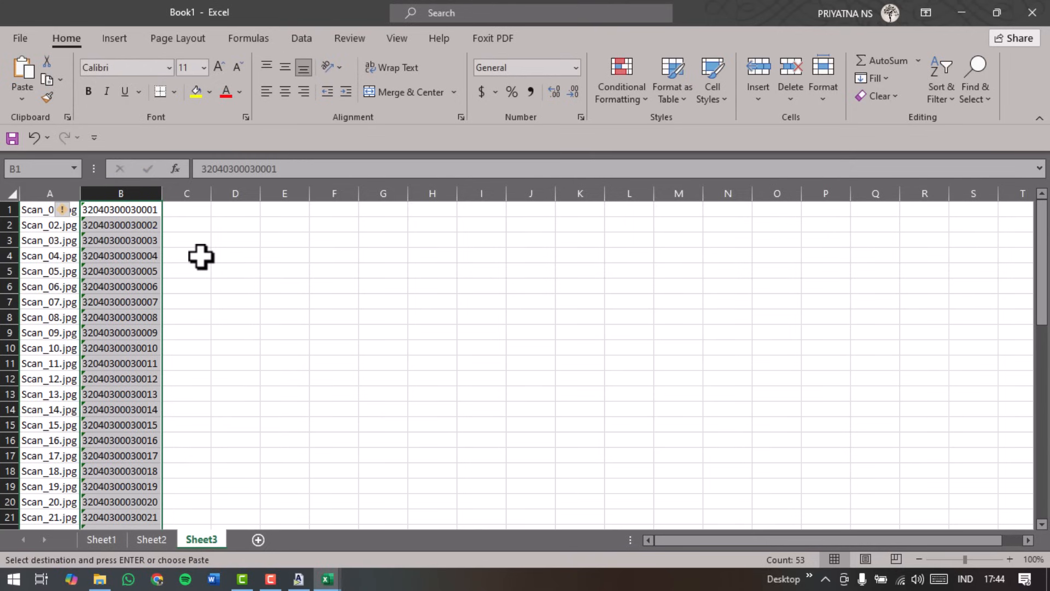
Copy the rename formula from C1 of Sheet2, paste it as a formula into C1 of Sheet3, and fit column C's width.
{"action": "left_click", "coordinate": [199, 211]}
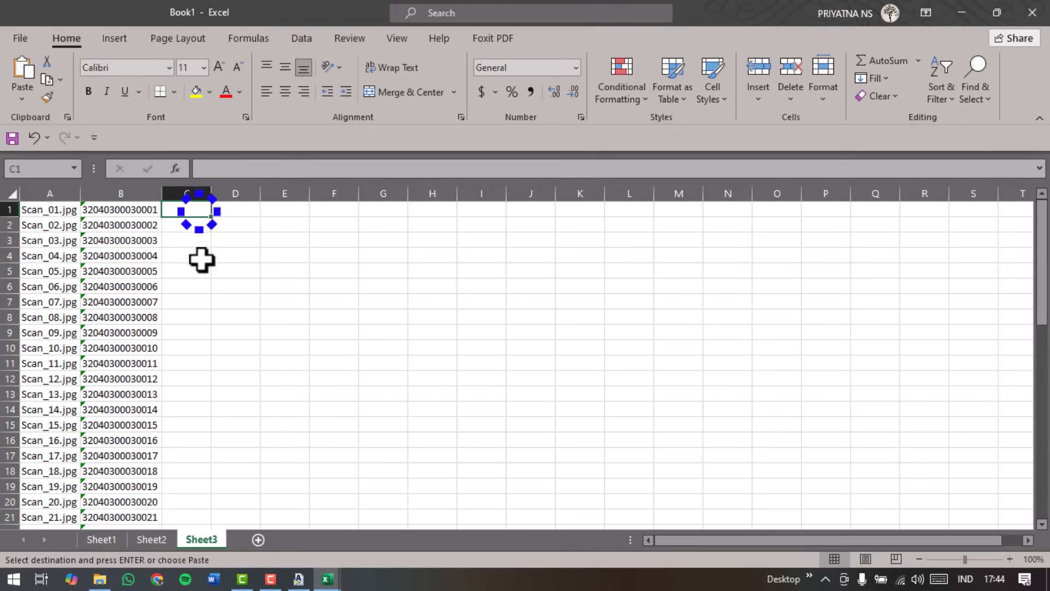
{"action": "left_click", "coordinate": [152, 540]}
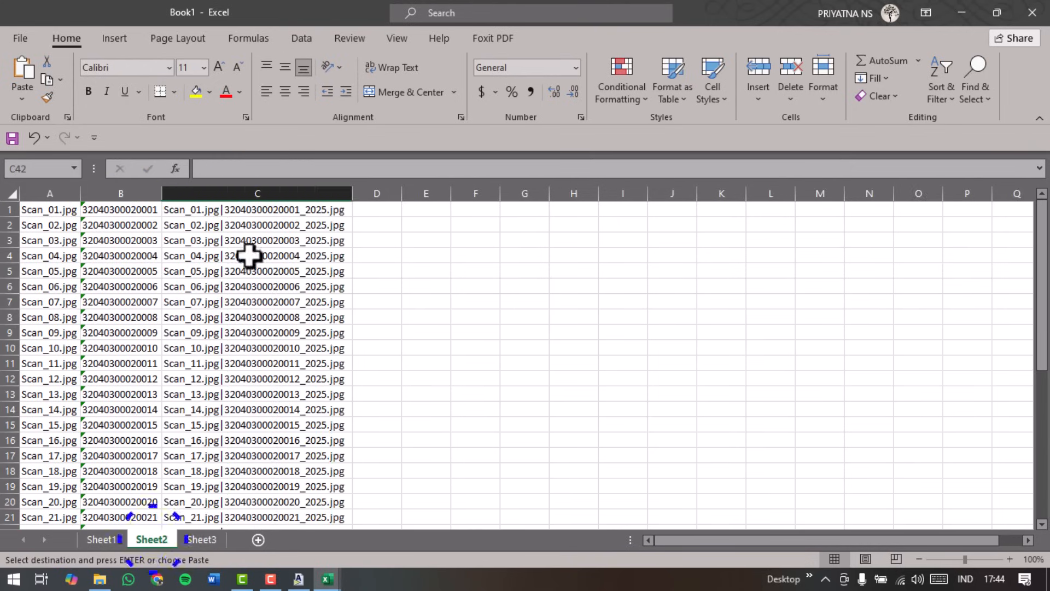
{"action": "right_click", "coordinate": [182, 211]}
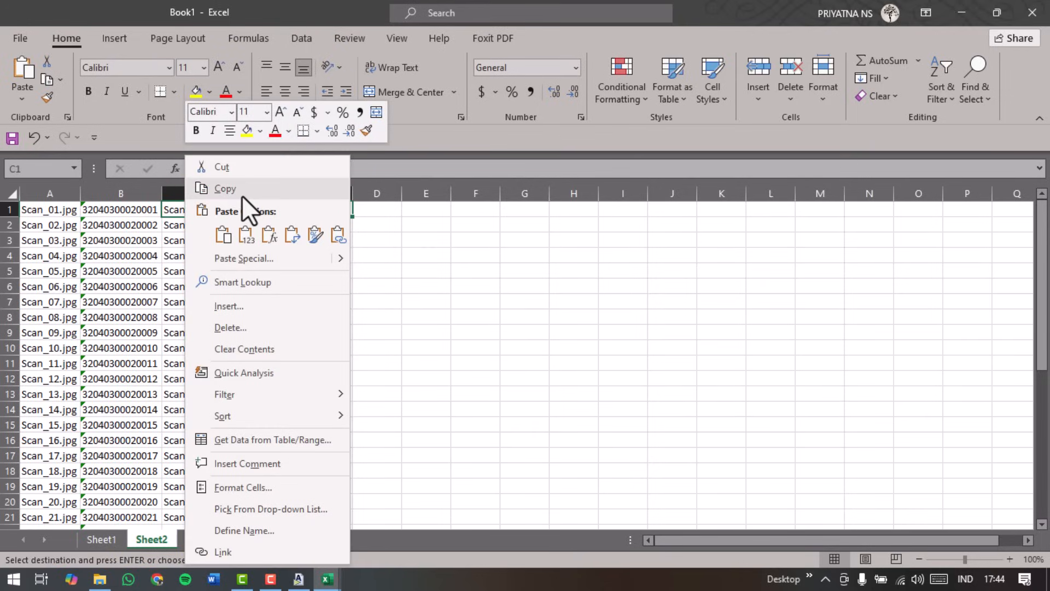
{"action": "left_click", "coordinate": [243, 191]}
{"action": "left_click", "coordinate": [211, 538]}
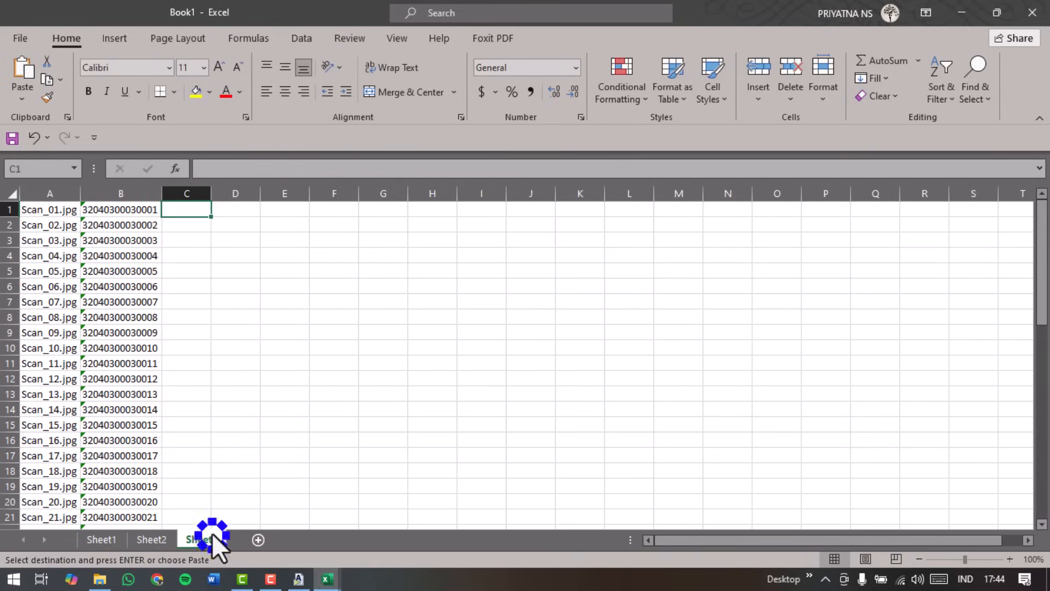
{"action": "right_click", "coordinate": [188, 211]}
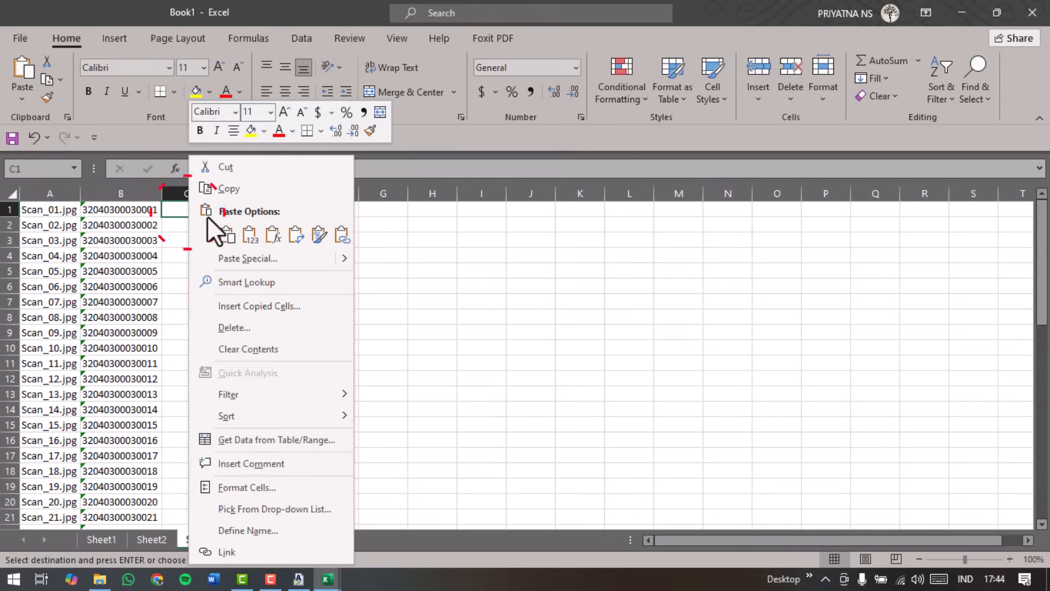
{"action": "left_click", "coordinate": [273, 235]}
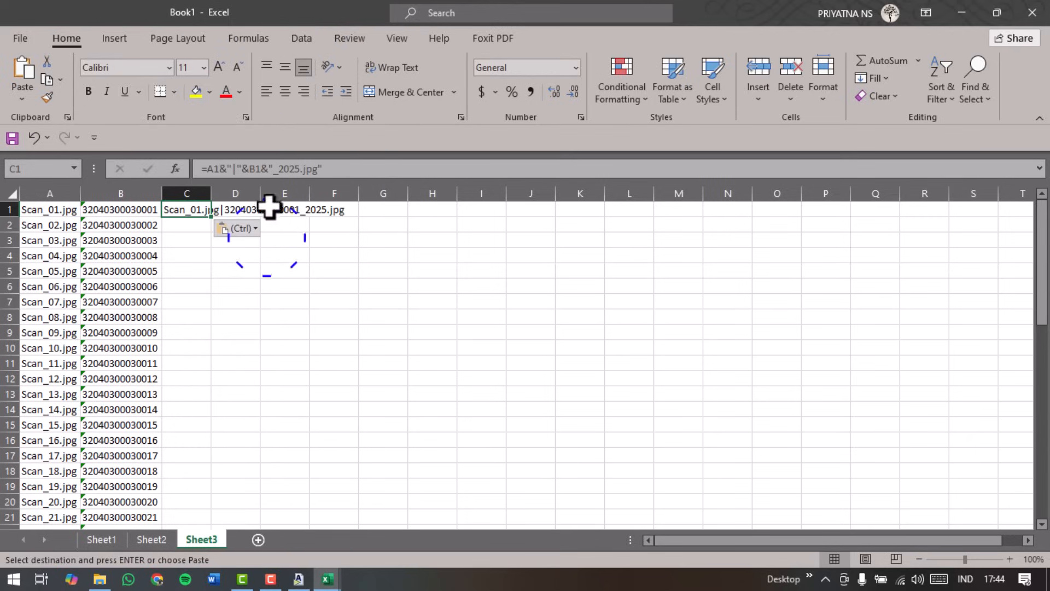
{"action": "double_click", "coordinate": [211, 193]}
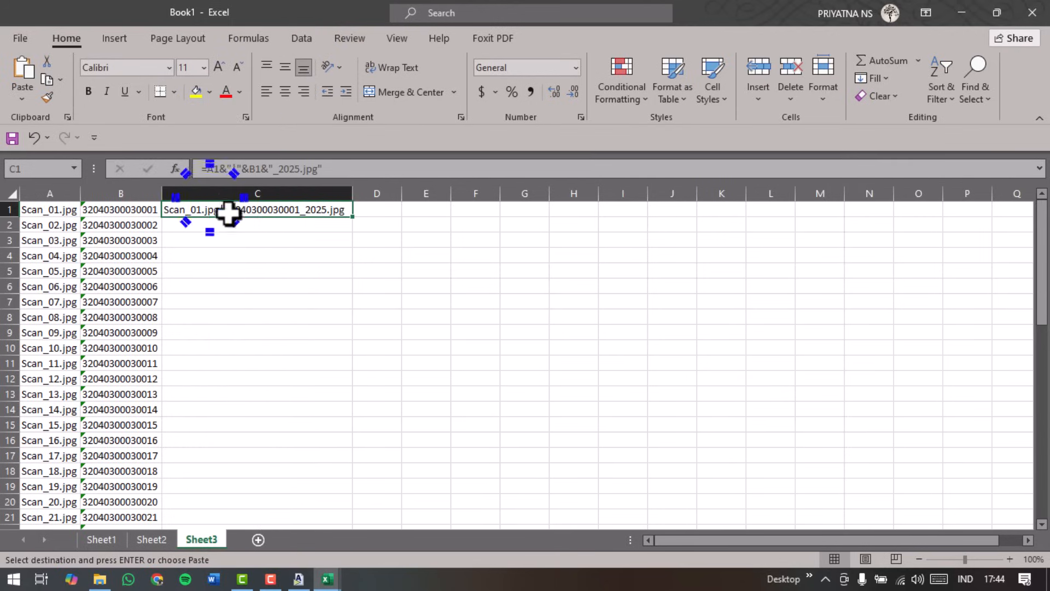
Fill the rename formula down column C to row 53 and compare the last rows with the scan filenames.
{"action": "double_click", "coordinate": [352, 218]}
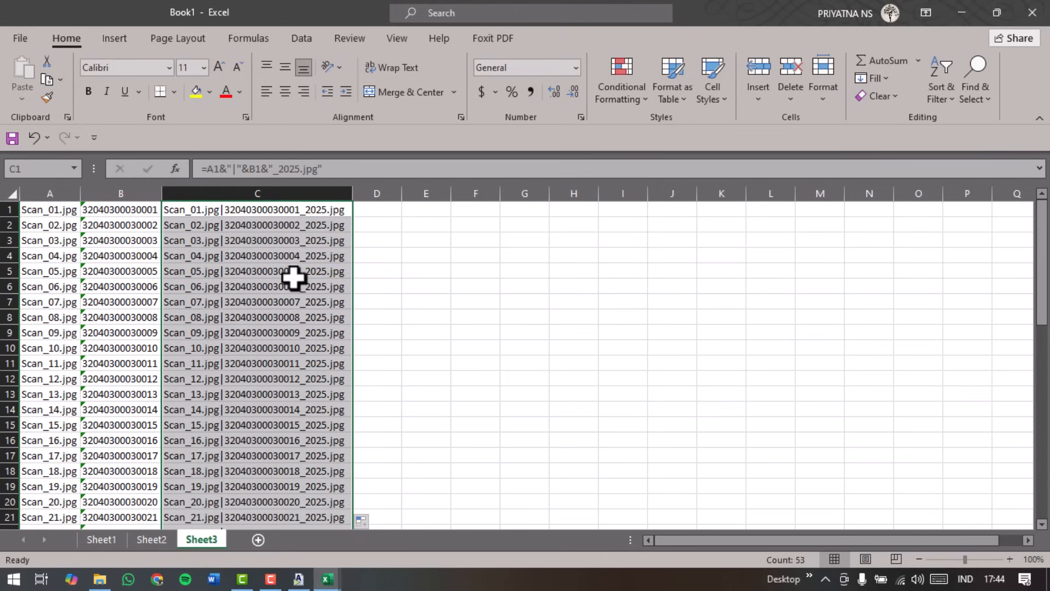
{"action": "scroll", "coordinate": [293, 286], "scroll_direction": "down", "scroll_amount": 15}
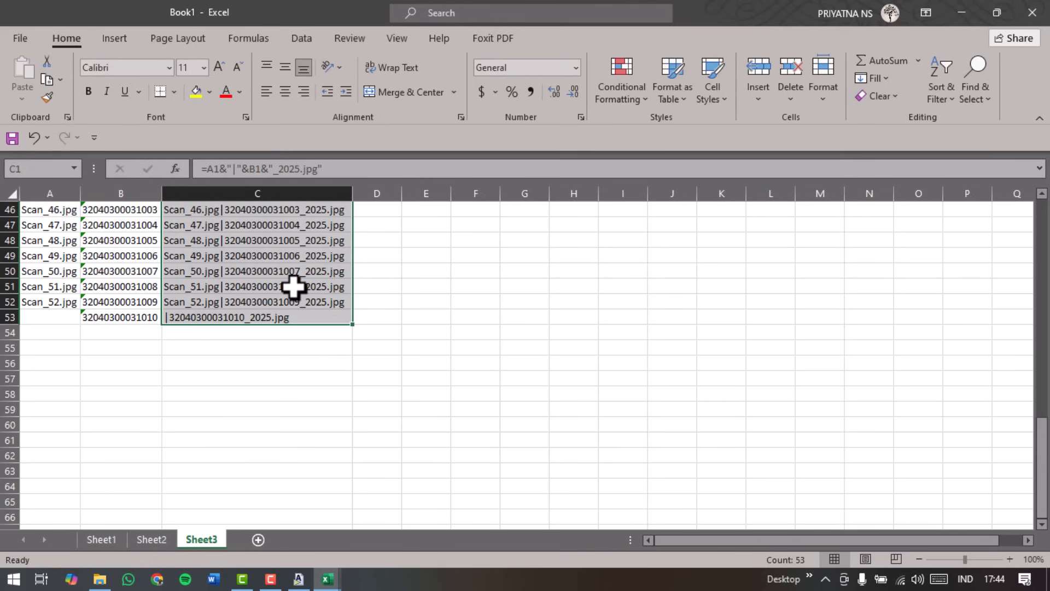
{"action": "scroll", "coordinate": [294, 286], "scroll_direction": "down", "scroll_amount": 1}
{"action": "scroll", "coordinate": [293, 287], "scroll_direction": "up", "scroll_amount": 5}
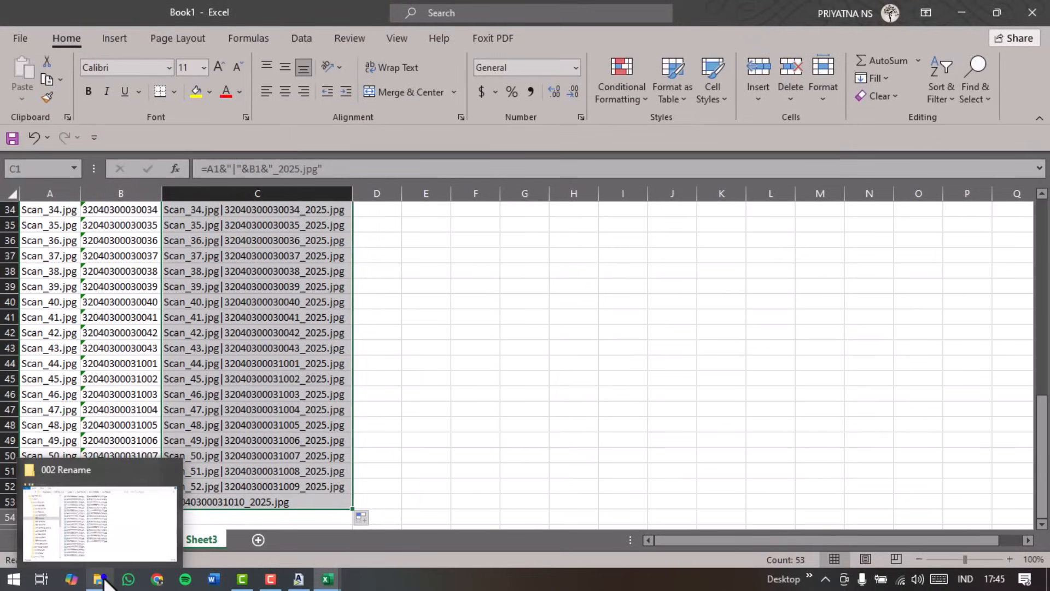
Open Scan_44.jpg from the 003 CIPINANG folder and maximize the photo viewer to read its map code.
{"action": "left_click", "coordinate": [100, 578]}
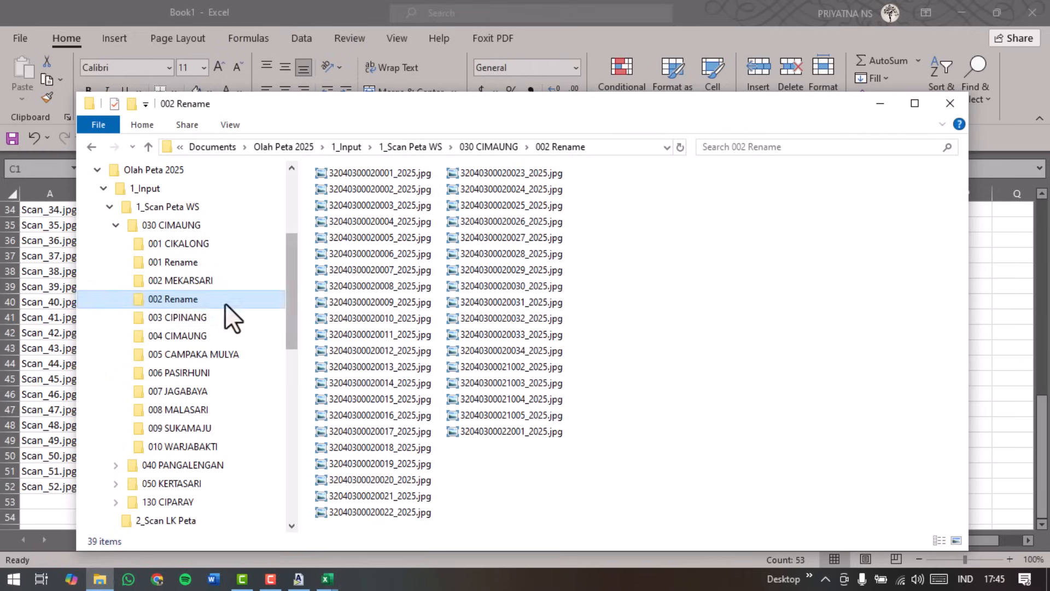
{"action": "left_click", "coordinate": [186, 318]}
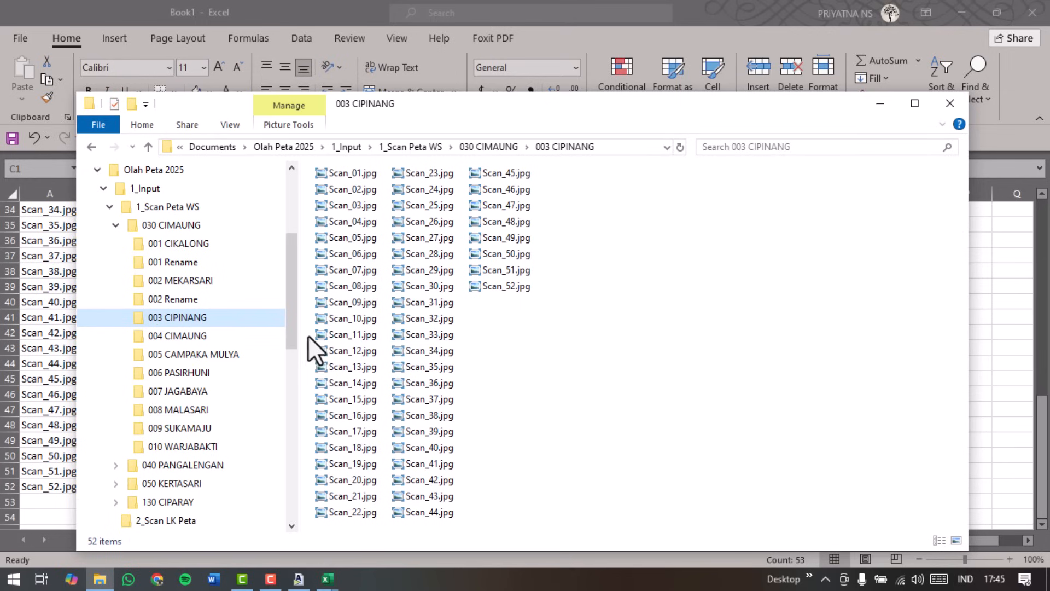
{"action": "left_click", "coordinate": [443, 517]}
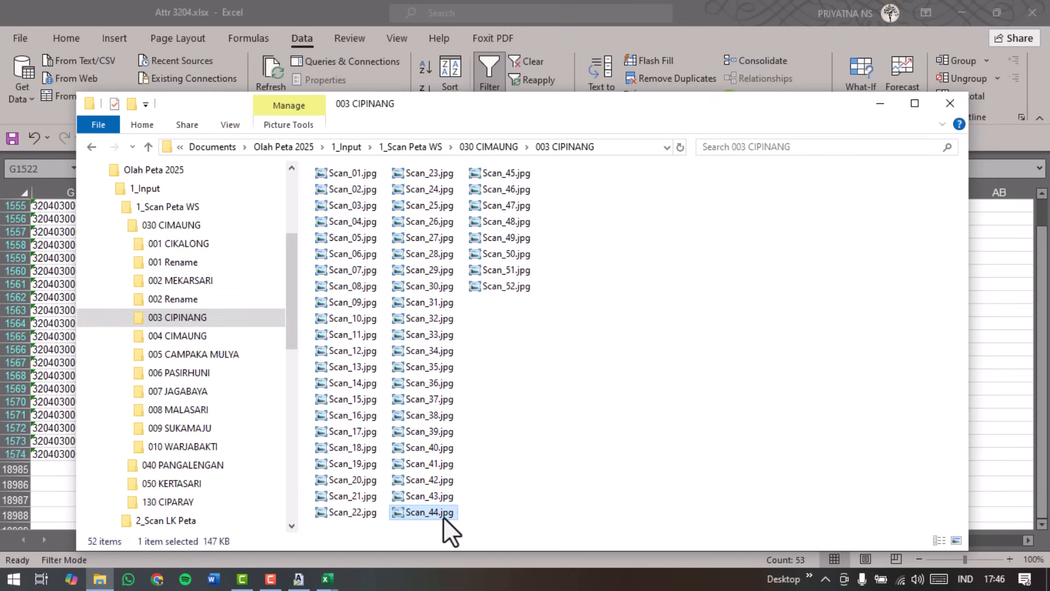
{"action": "double_click", "coordinate": [443, 516]}
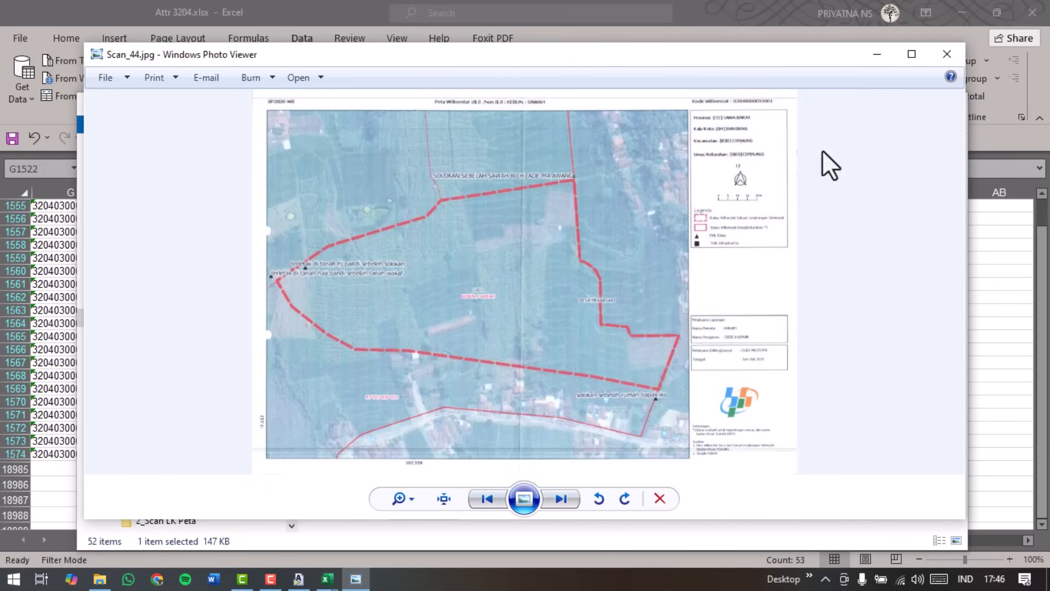
{"action": "left_click", "coordinate": [887, 58]}
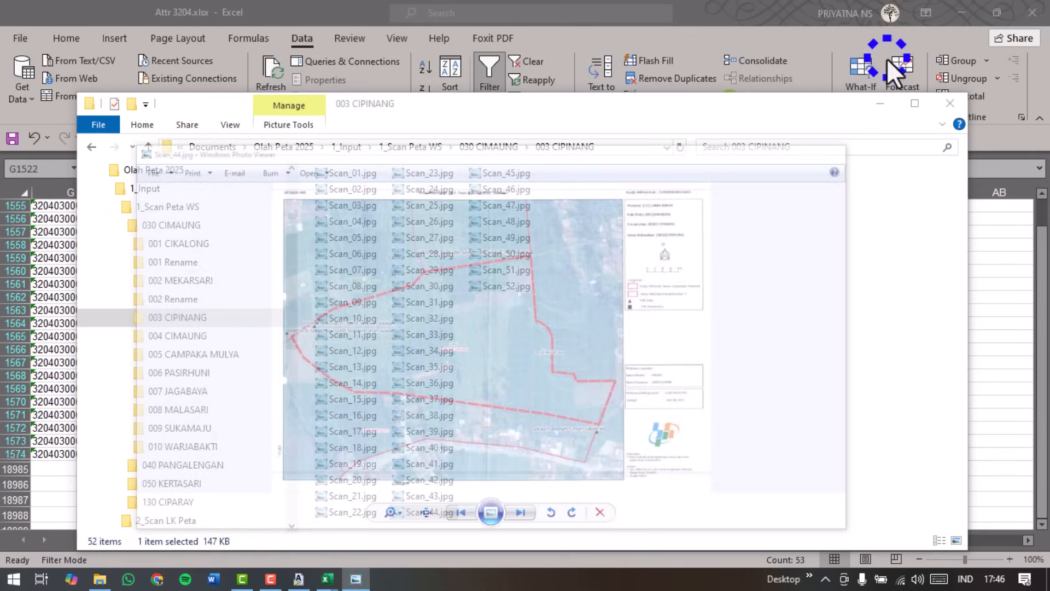
{"action": "left_click", "coordinate": [367, 576]}
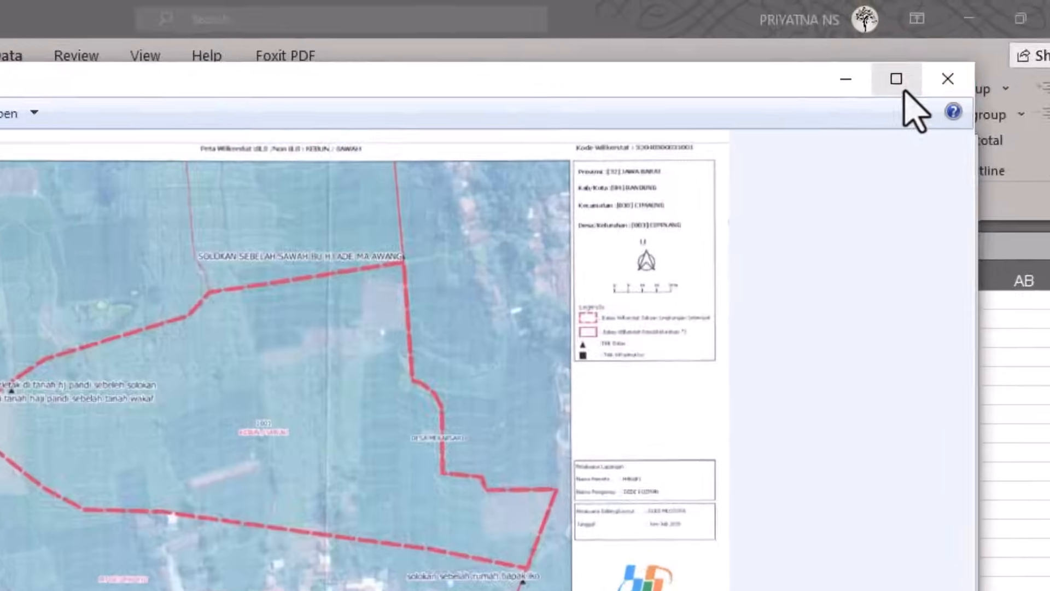
{"action": "left_click", "coordinate": [903, 90]}
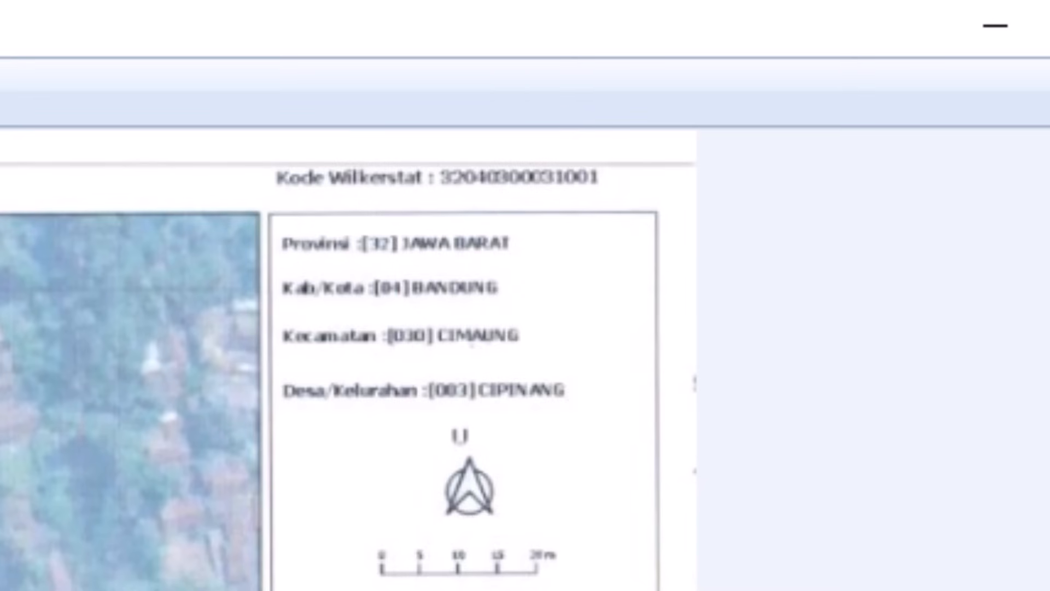
Page through the CIPINANG scans from Scan_44.jpg to Scan_50.jpg, compare their Kode Wilkerstat numbers for a skipped code, and close the viewer.
{"action": "key", "text": "Right"}
{"action": "key", "text": "Right"}
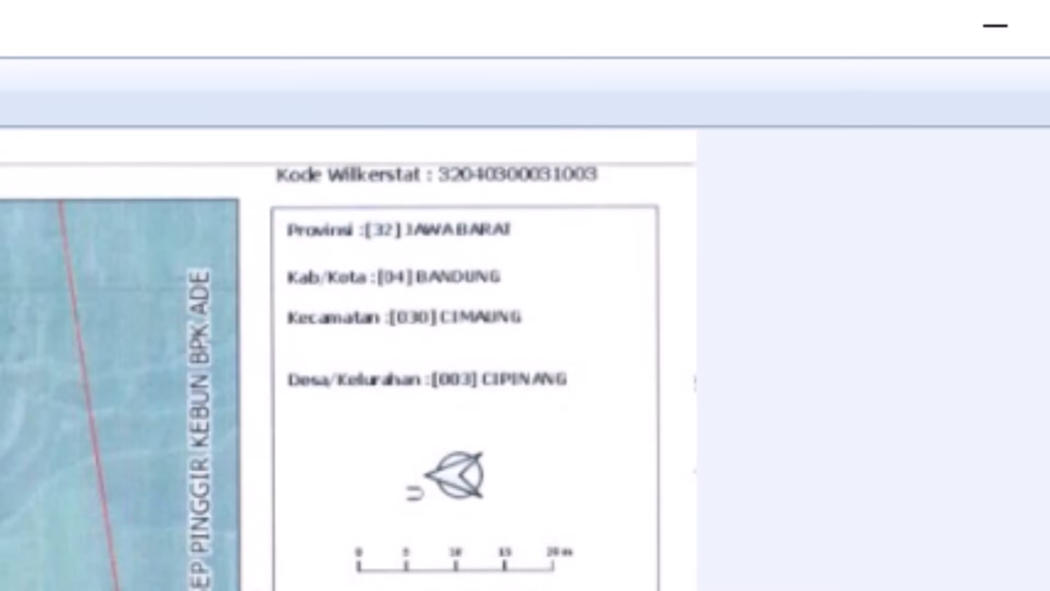
{"action": "key", "text": "Right"}
{"action": "key", "text": "Right"}
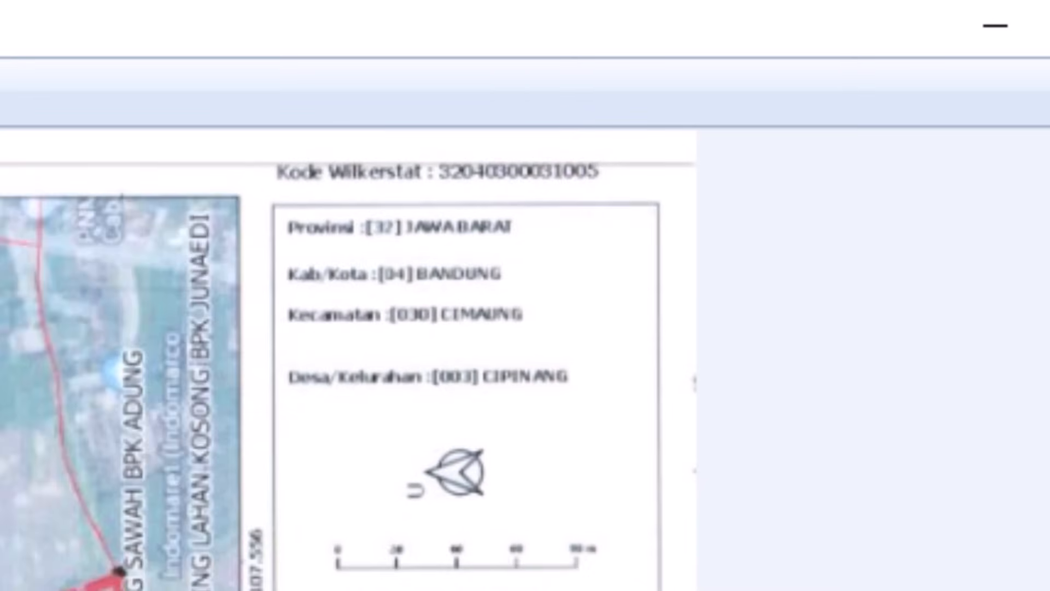
{"action": "key", "text": "Right"}
{"action": "key", "text": "Right"}
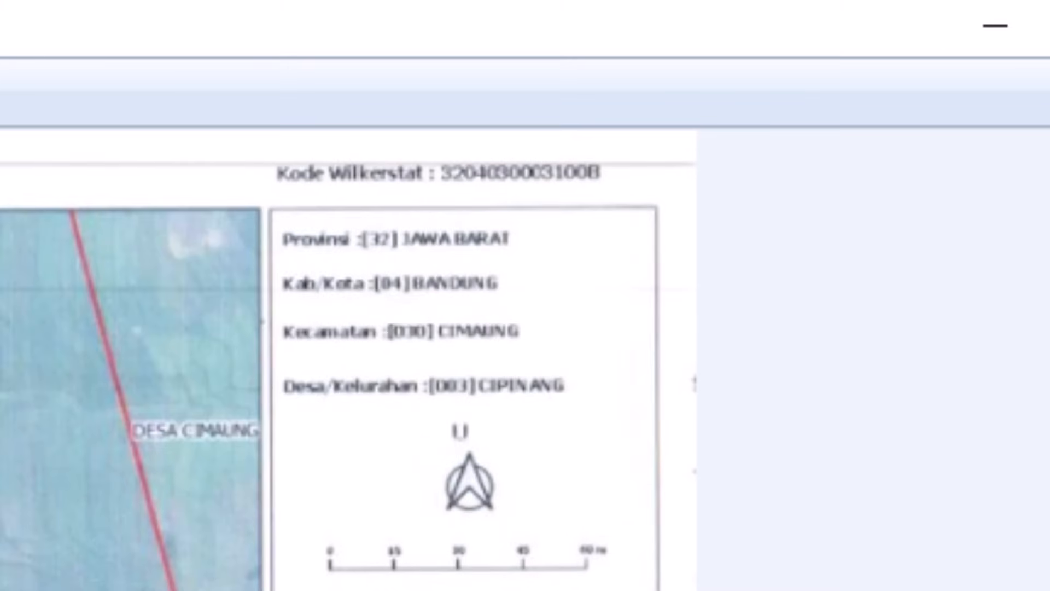
{"action": "key", "text": "Left"}
{"action": "key", "text": "Left"}
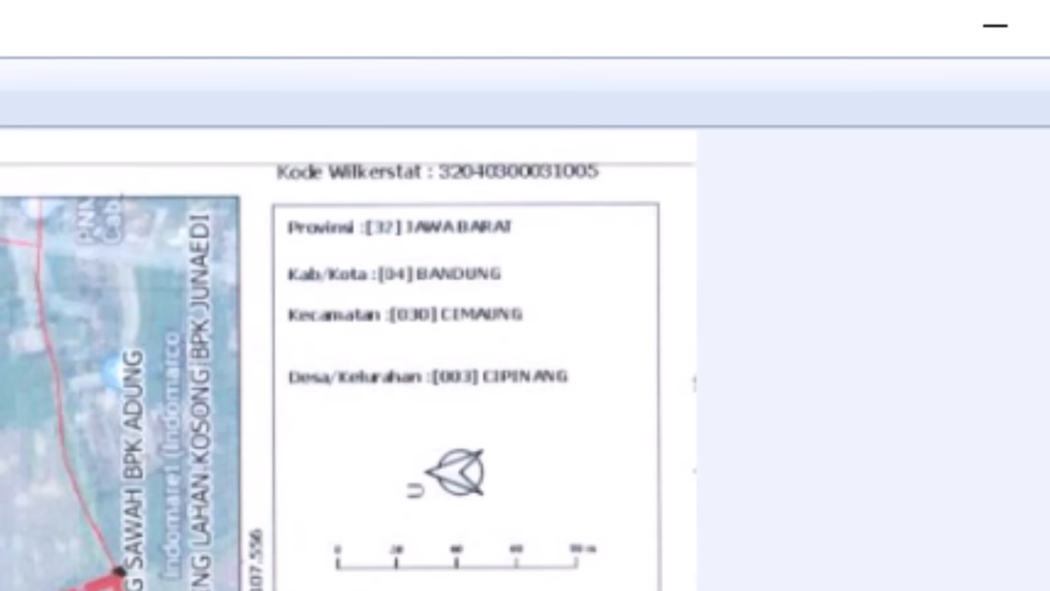
{"action": "key", "text": "Right"}
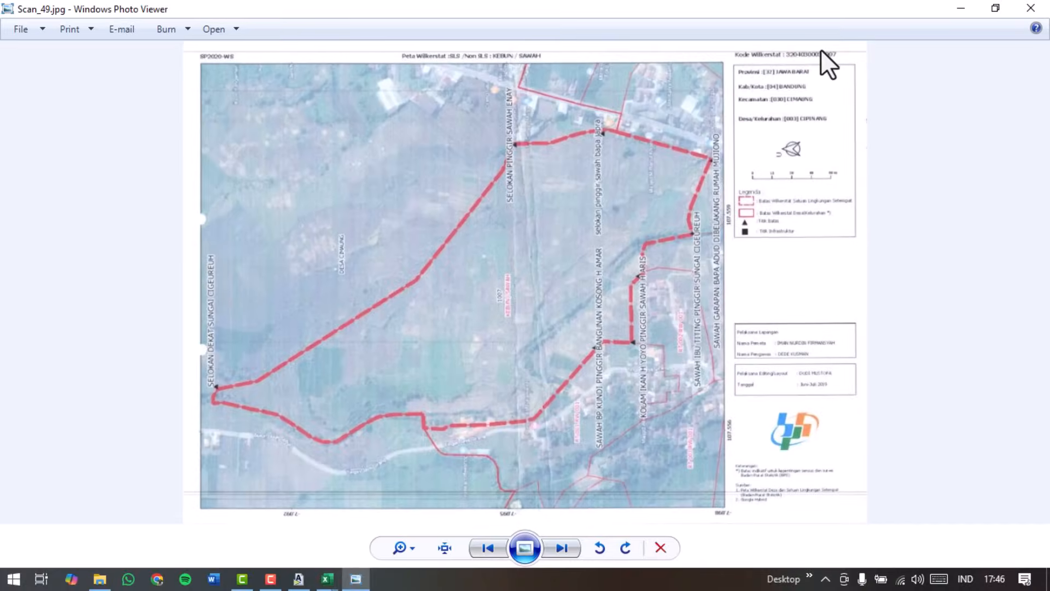
{"action": "left_click", "coordinate": [493, 549]}
{"action": "left_click", "coordinate": [560, 546]}
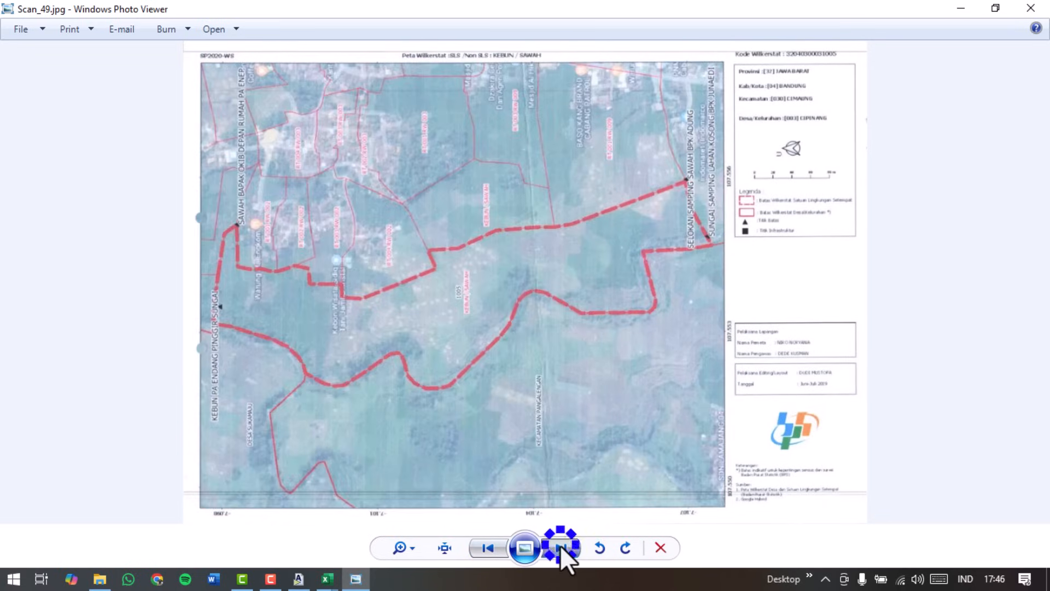
{"action": "left_click", "coordinate": [560, 546]}
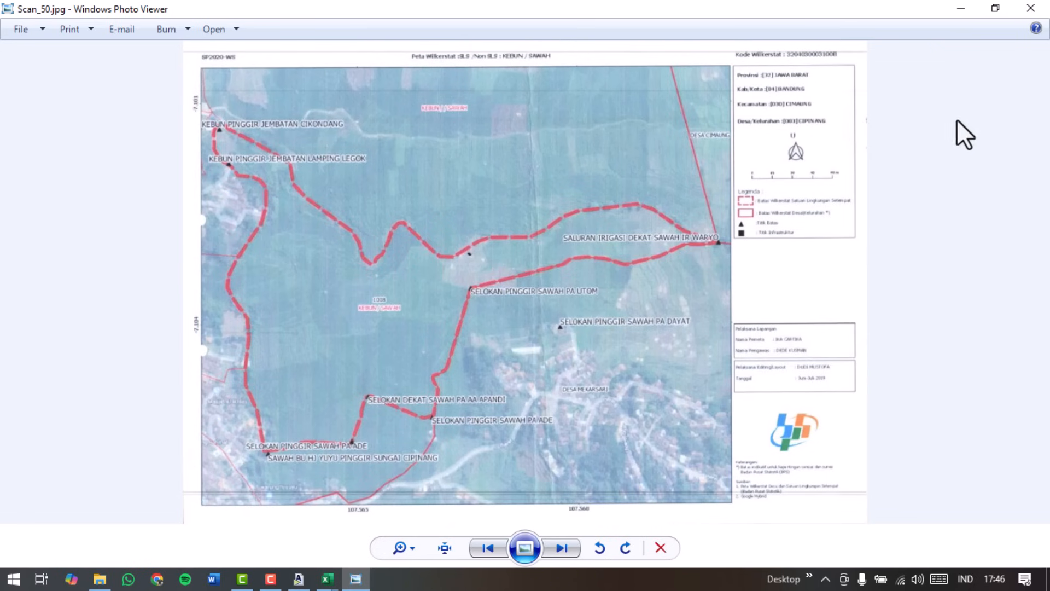
{"action": "left_click", "coordinate": [1029, 8]}
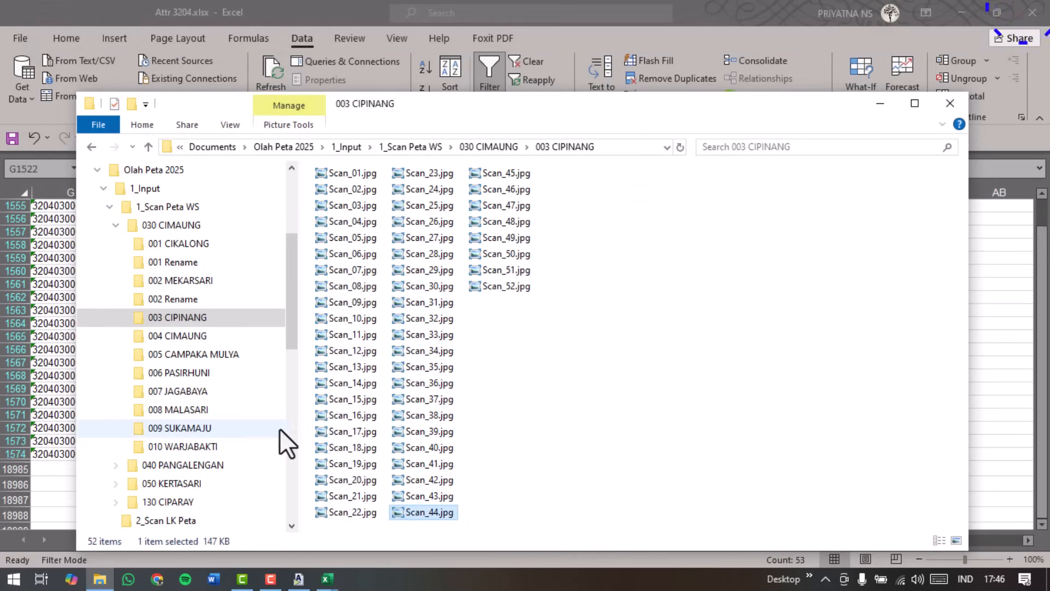
{"action": "left_click", "coordinate": [50, 483]}
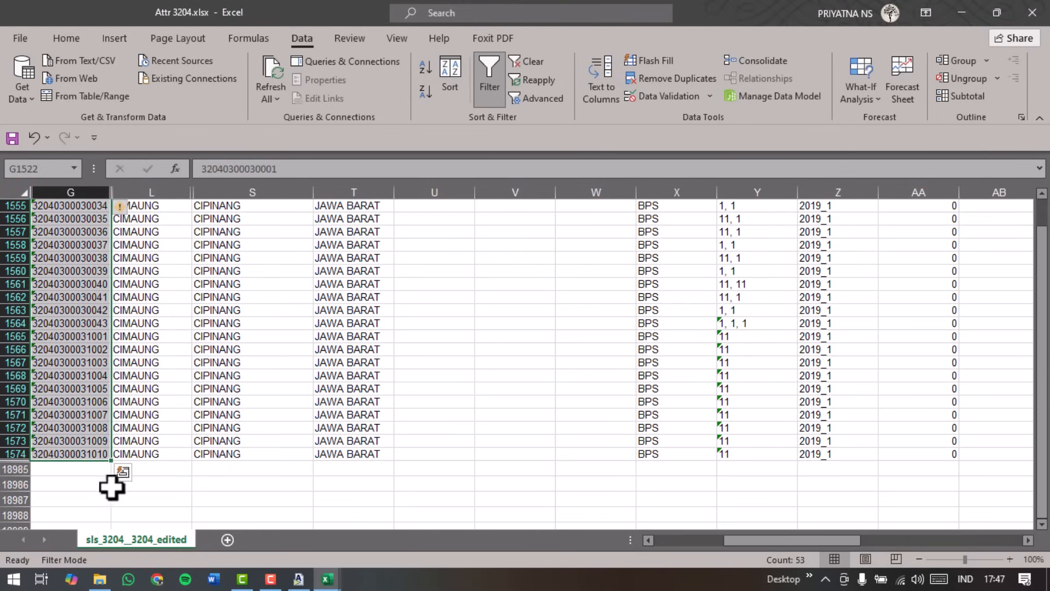
{"action": "left_click", "coordinate": [328, 581]}
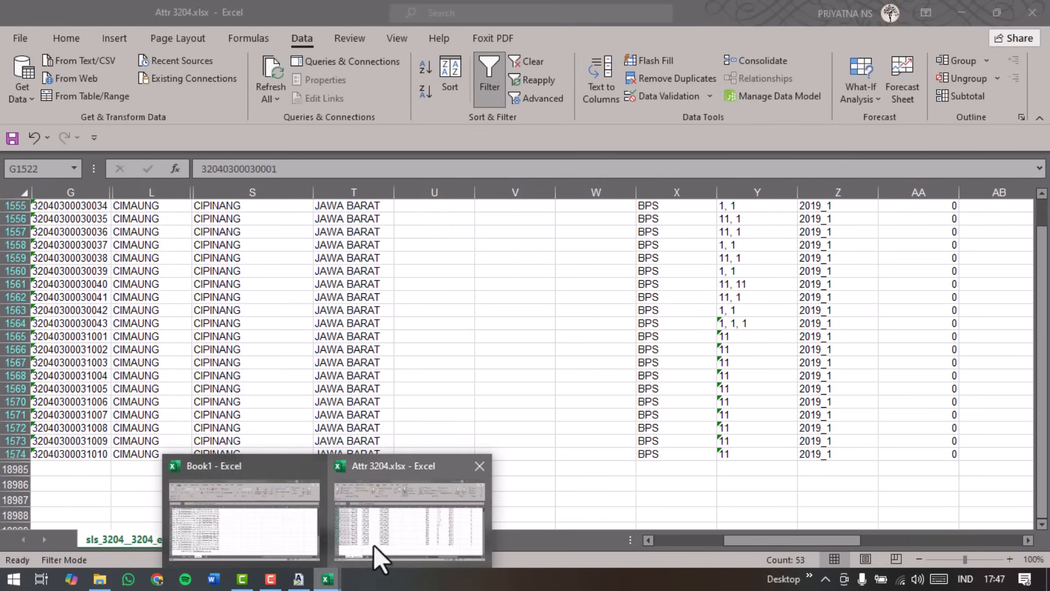
{"action": "left_click", "coordinate": [181, 502]}
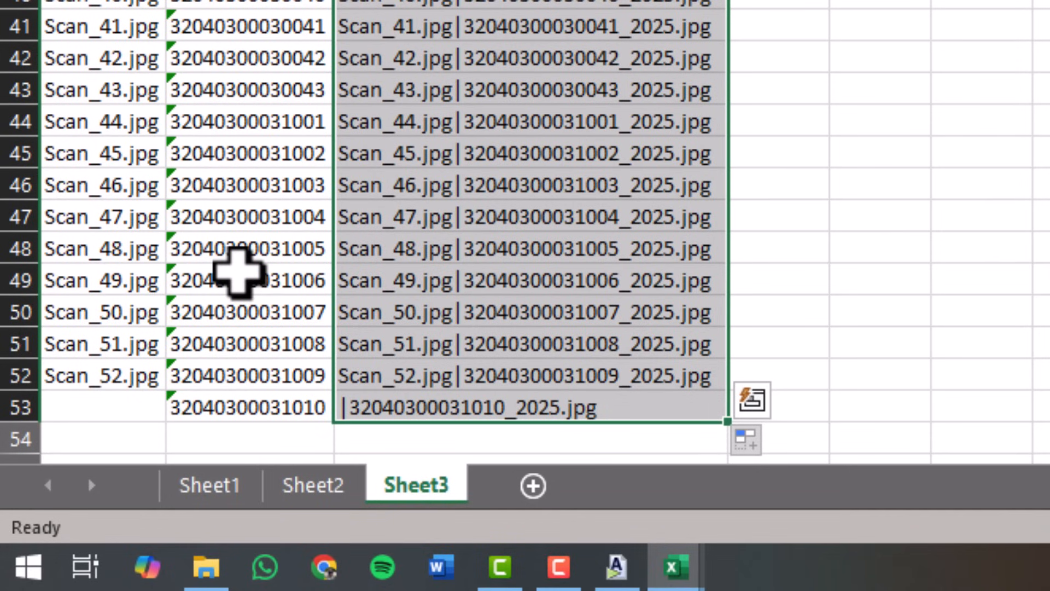
{"action": "left_click", "coordinate": [237, 274]}
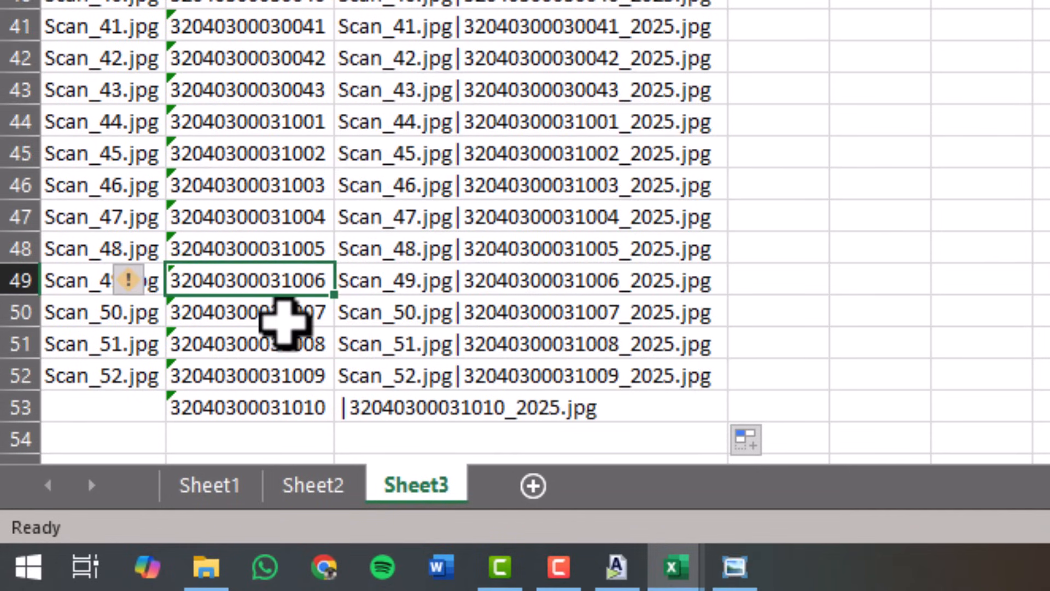
{"action": "left_click_drag", "start_coordinate": [305, 314], "coordinate": [300, 408]}
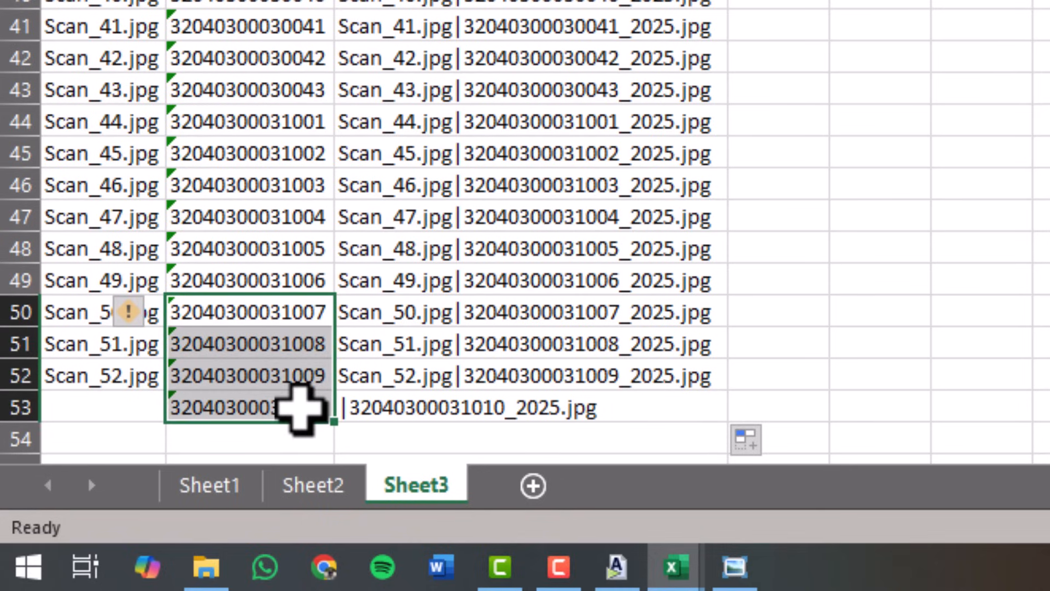
{"action": "left_click_drag", "start_coordinate": [299, 422], "coordinate": [295, 385]}
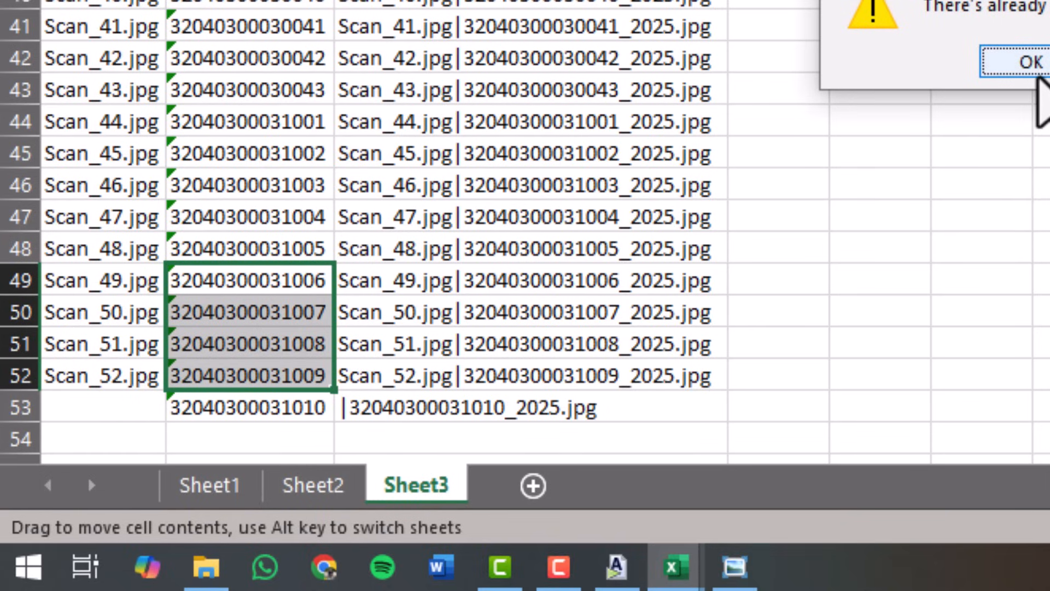
{"action": "left_click", "coordinate": [1039, 77]}
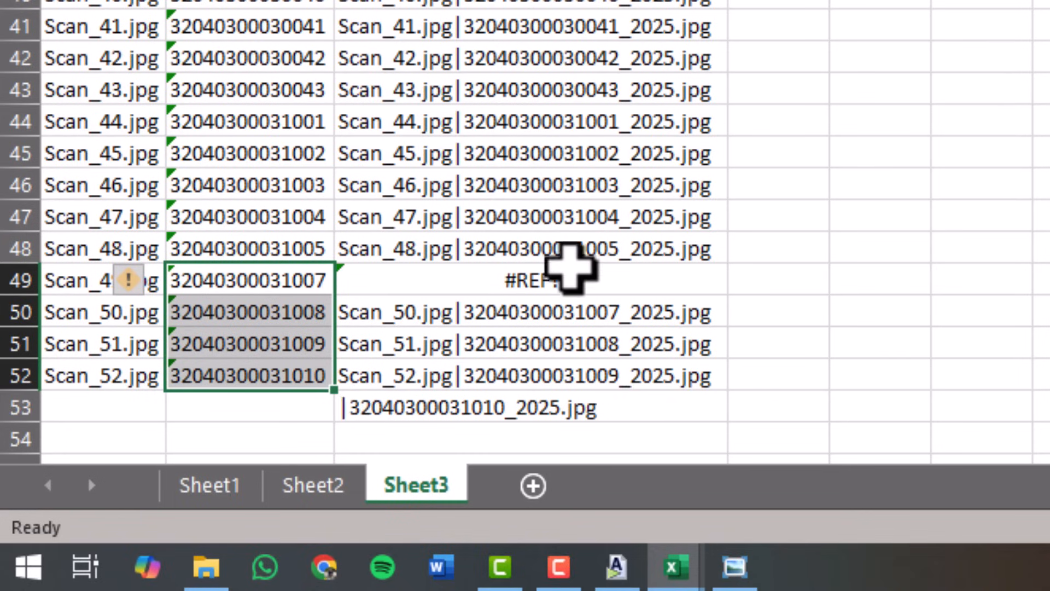
Refill the rename formula from C48 down column C and clear the surplus entry in C53.
{"action": "left_click", "coordinate": [546, 256]}
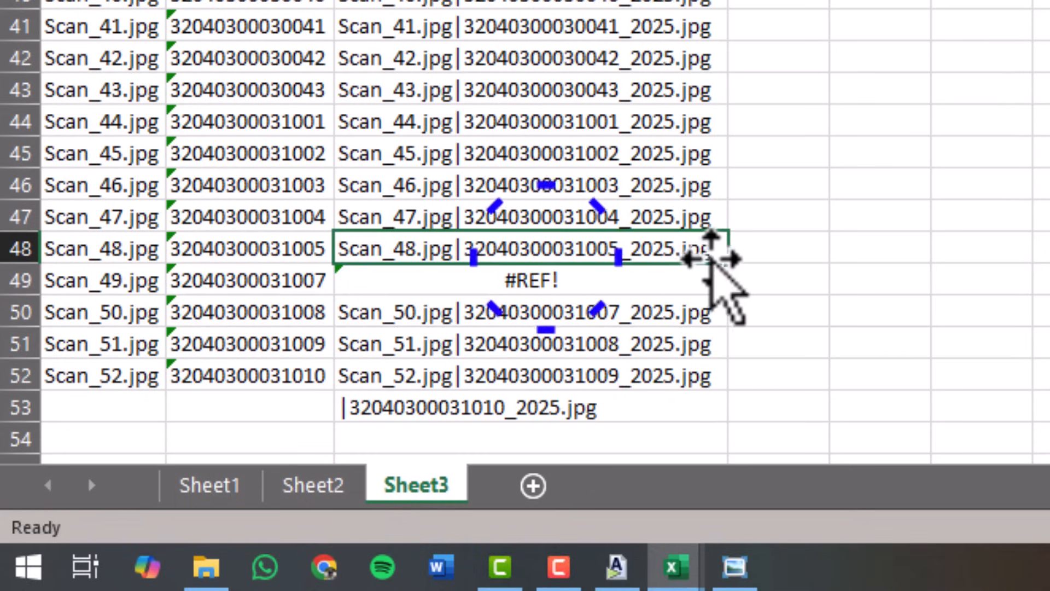
{"action": "double_click", "coordinate": [728, 263]}
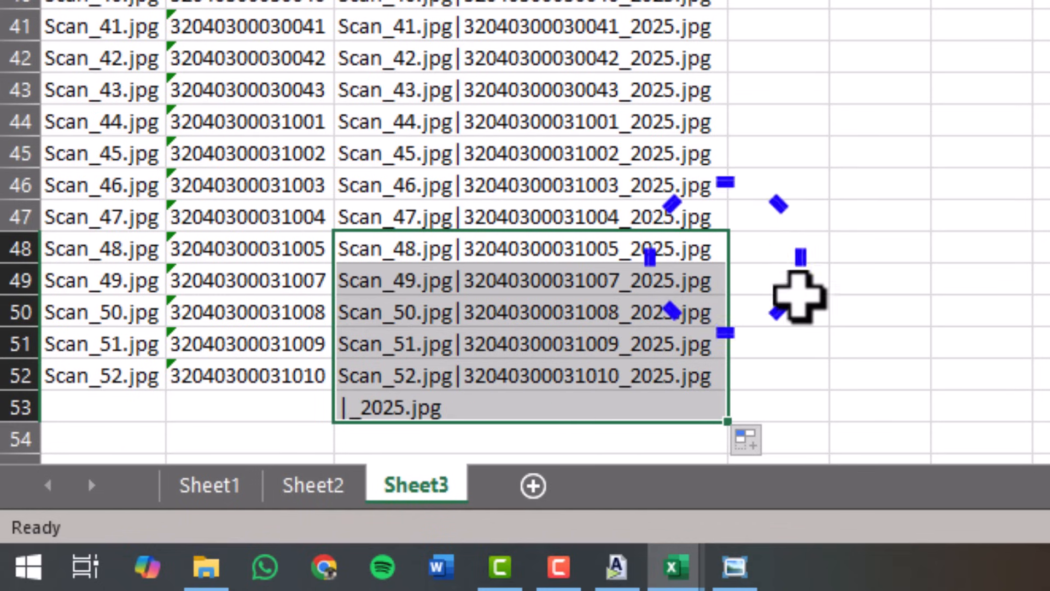
{"action": "left_click", "coordinate": [473, 405]}
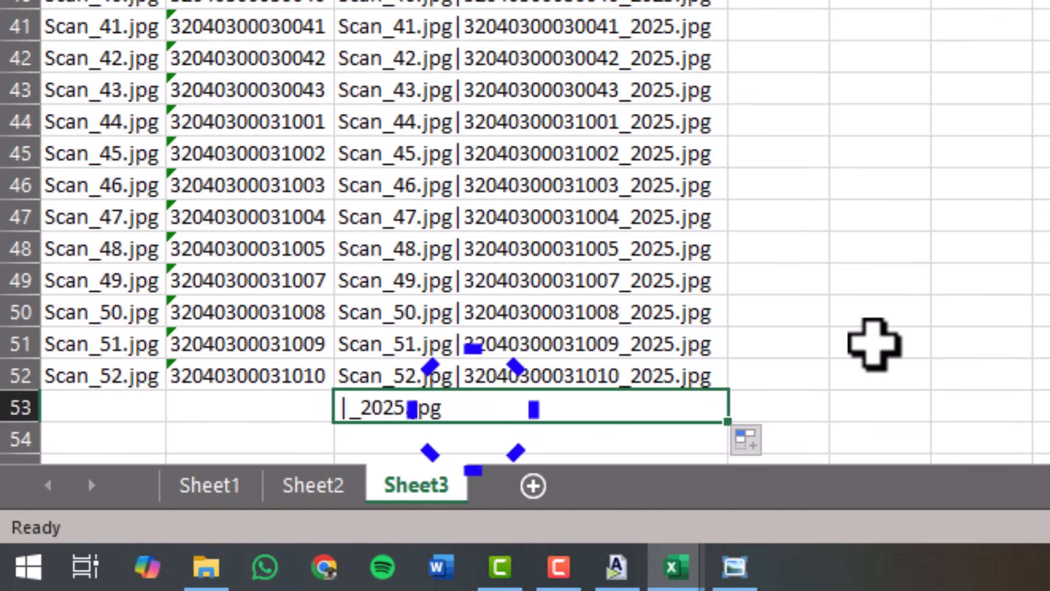
{"action": "key", "text": "Delete"}
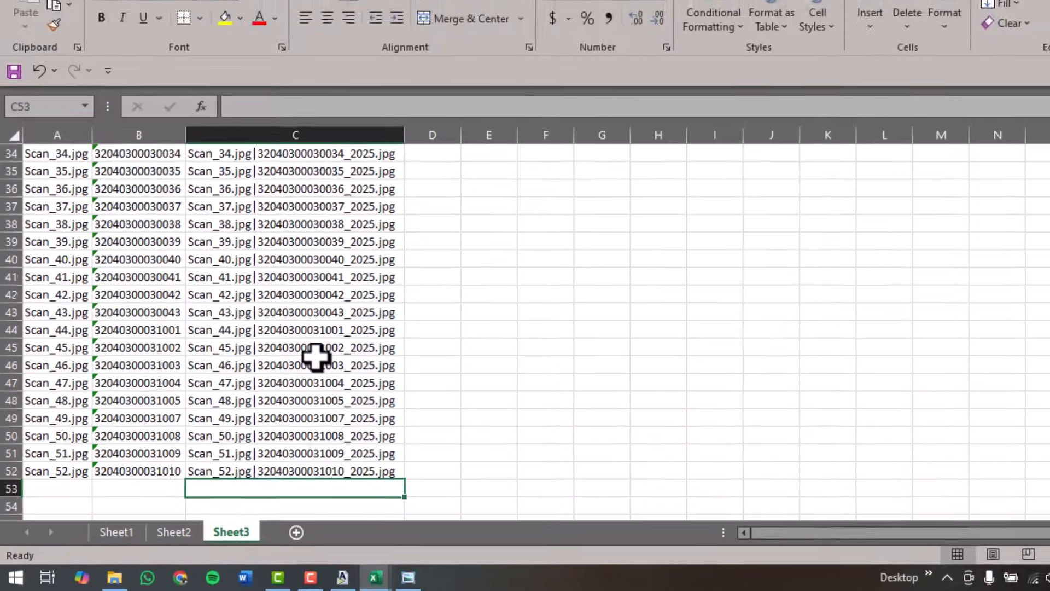
Copy the complete rename list in C1:C52 of Sheet3.
{"action": "scroll", "coordinate": [706, 385], "scroll_direction": "up", "scroll_amount": 10}
{"action": "scroll", "coordinate": [275, 387], "scroll_direction": "up", "scroll_amount": 1}
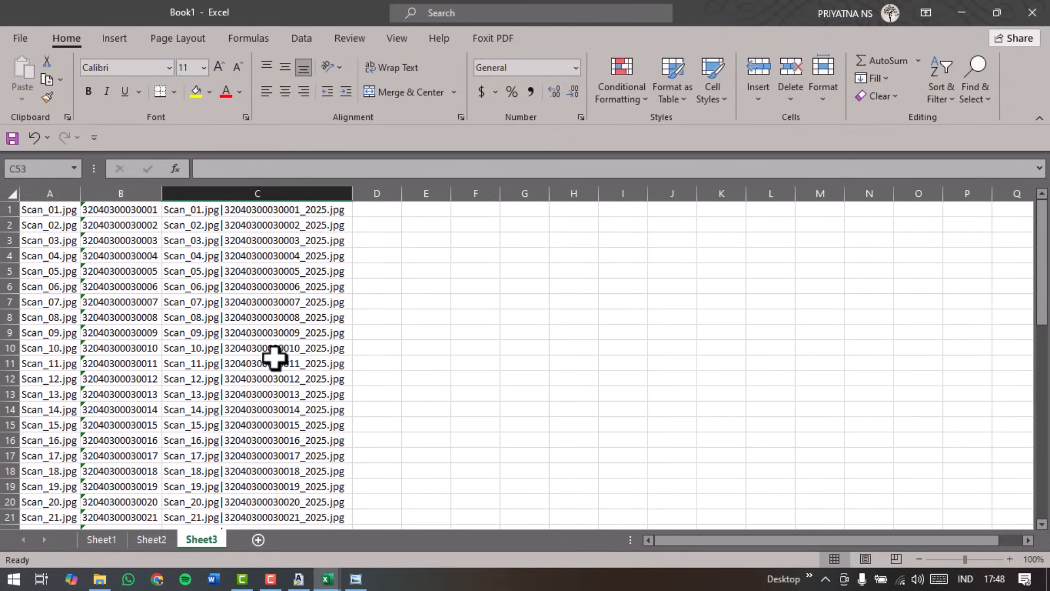
{"action": "key", "text": "ctrl+Up"}
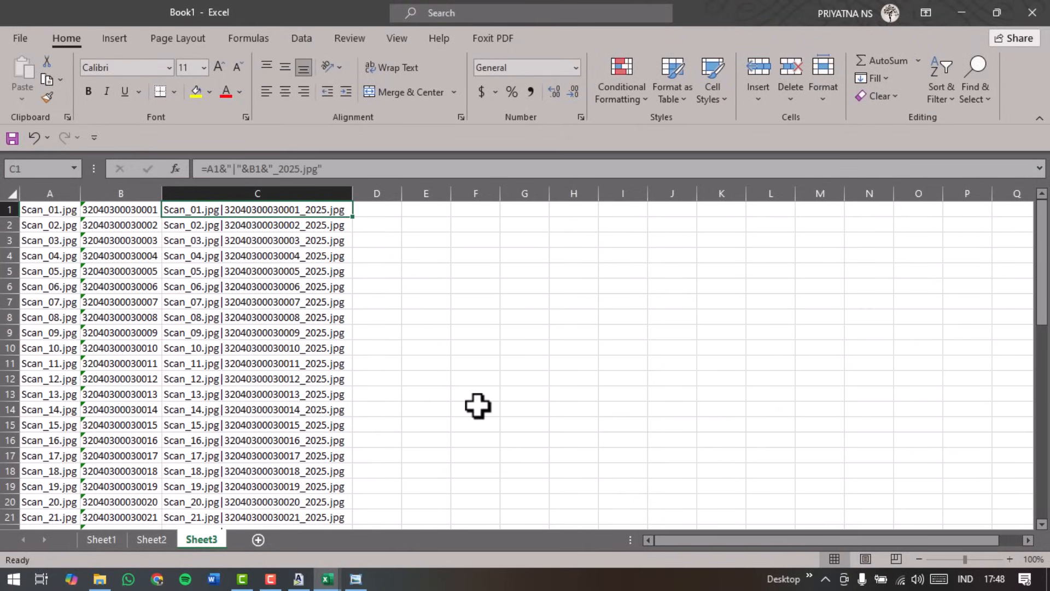
{"action": "key", "text": "ctrl+shift+Down"}
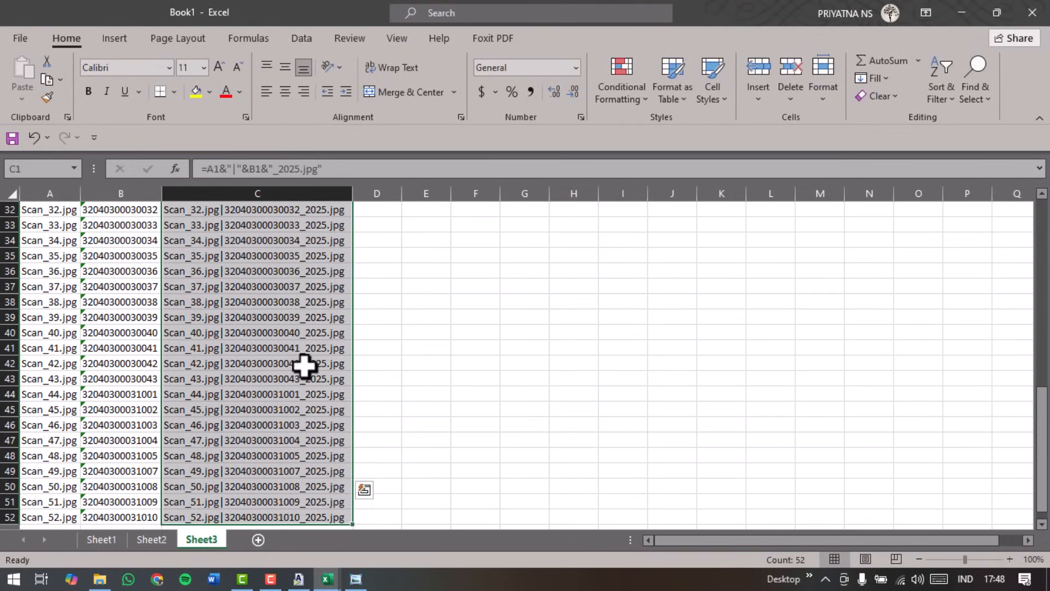
{"action": "scroll", "coordinate": [304, 365], "scroll_direction": "down", "scroll_amount": 2}
{"action": "right_click", "coordinate": [302, 364]}
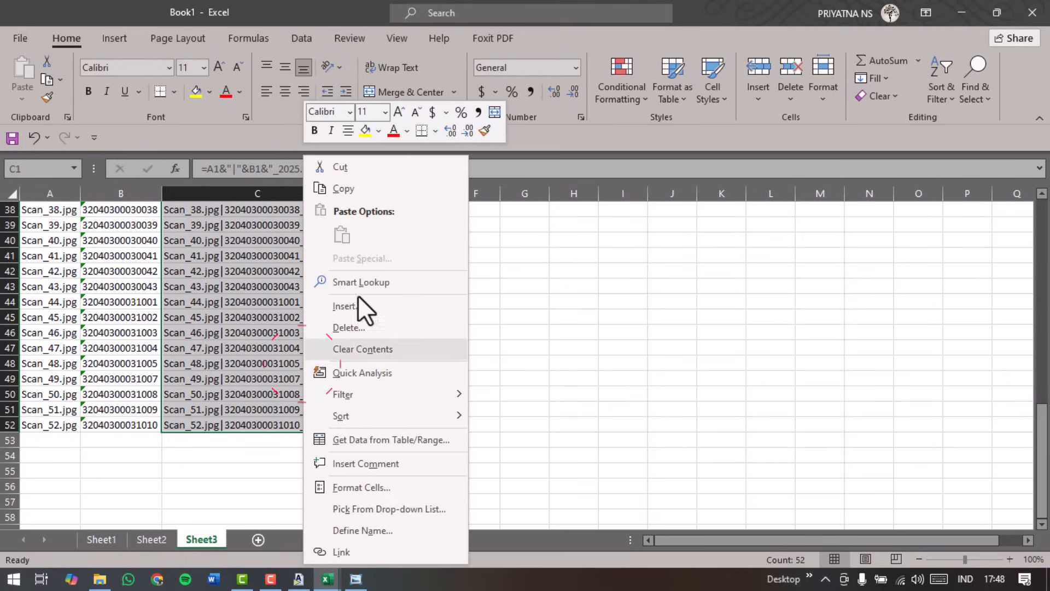
{"action": "left_click", "coordinate": [371, 188]}
{"action": "scroll", "coordinate": [281, 426], "scroll_direction": "up", "scroll_amount": 12}
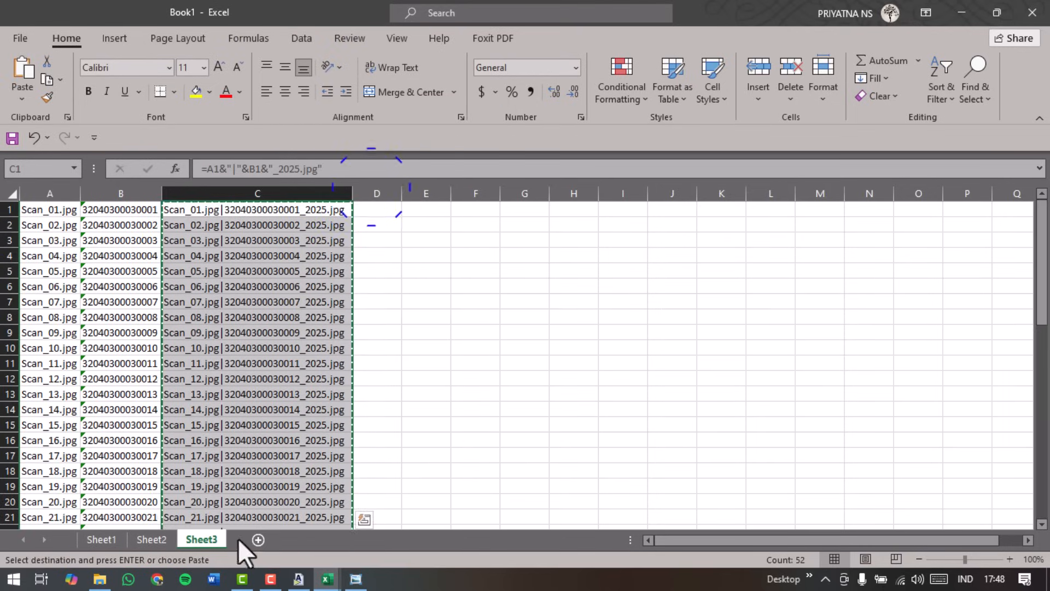
Switch to File Explorer and create a text document with the default name in the 003 CIPINANG folder.
{"action": "left_click", "coordinate": [100, 578]}
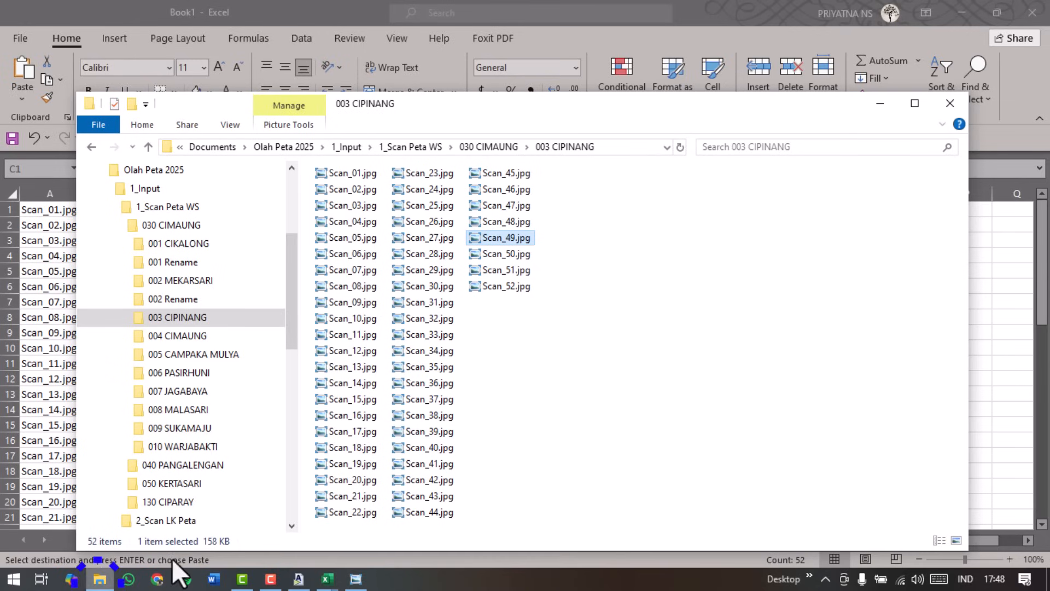
{"action": "left_click", "coordinate": [526, 353]}
{"action": "right_click", "coordinate": [575, 333]}
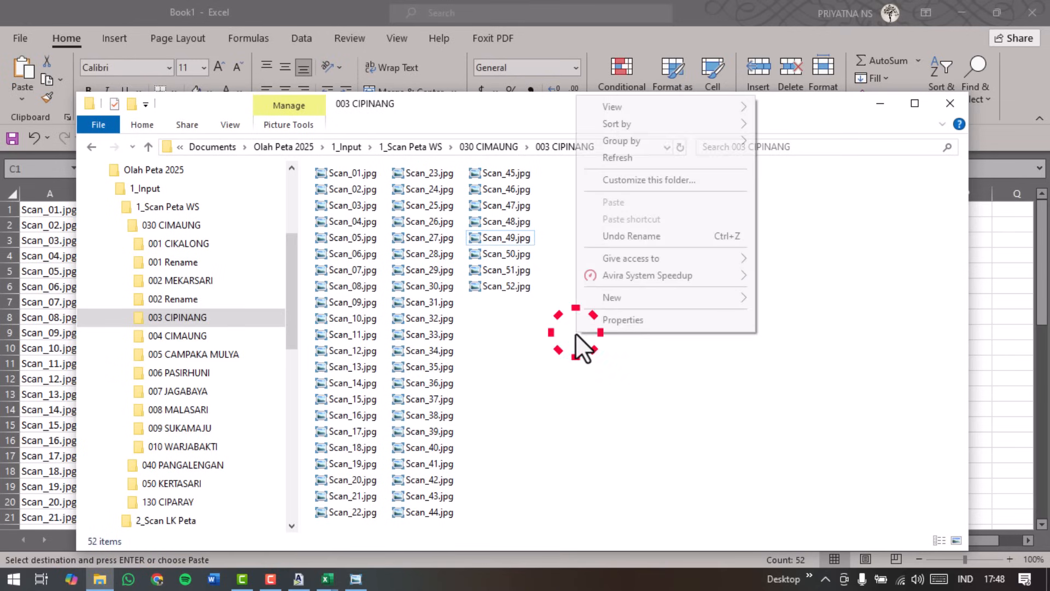
{"action": "mouse_move", "coordinate": [667, 300]}
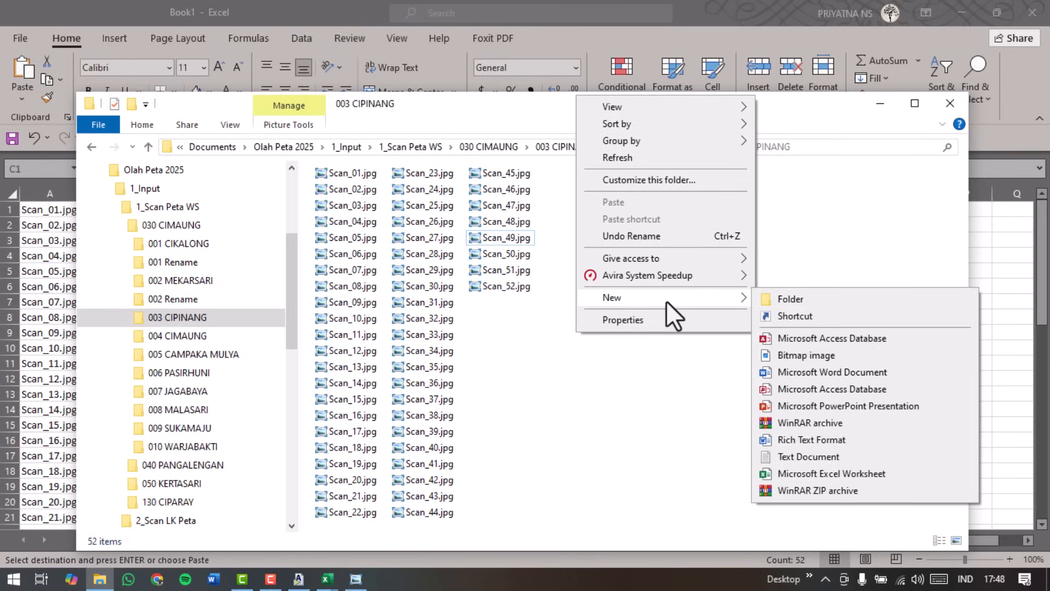
{"action": "left_click", "coordinate": [801, 455]}
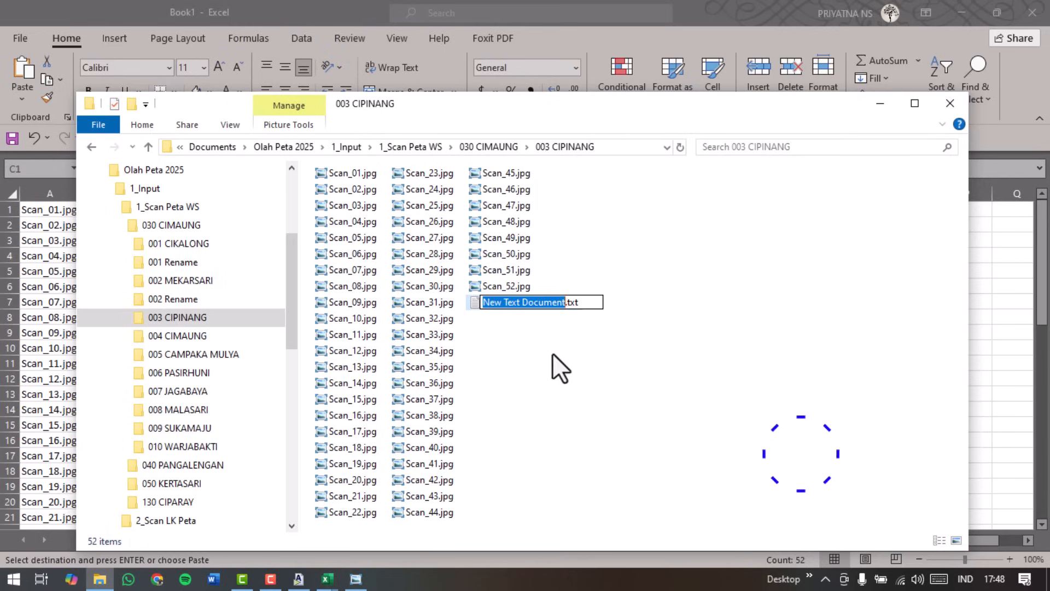
{"action": "key", "text": "Return"}
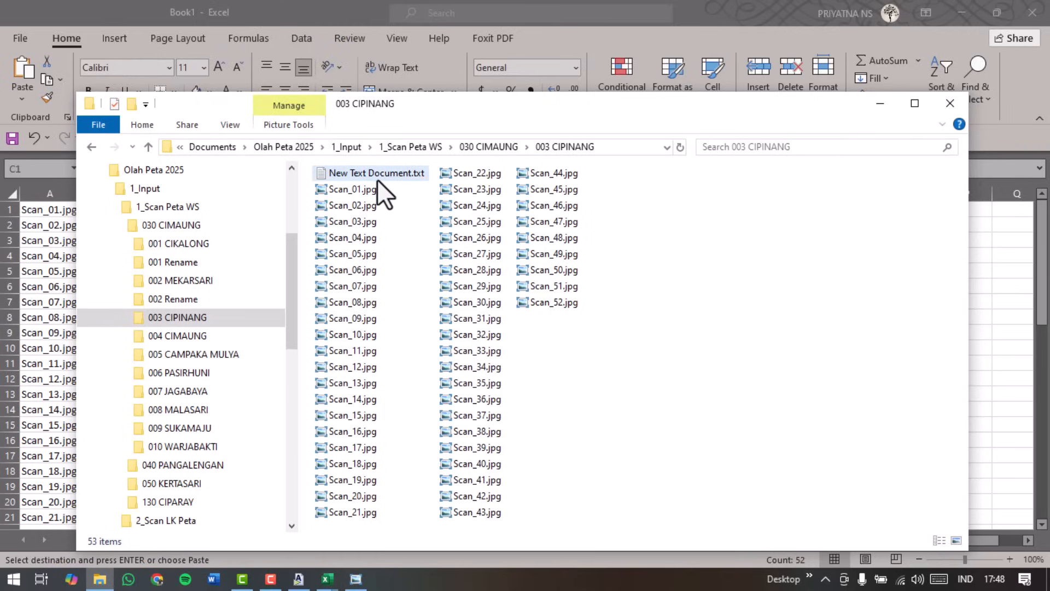
Open New Text Document.txt, paste the copied rename list into it, and close it with the changes saved.
{"action": "double_click", "coordinate": [376, 174]}
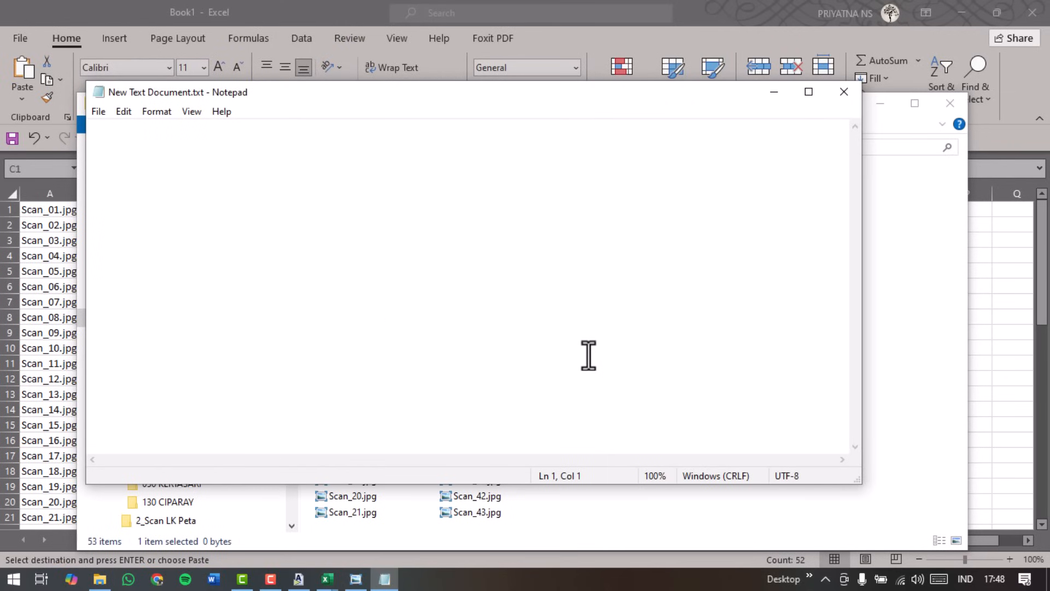
{"action": "key", "text": "ctrl+v"}
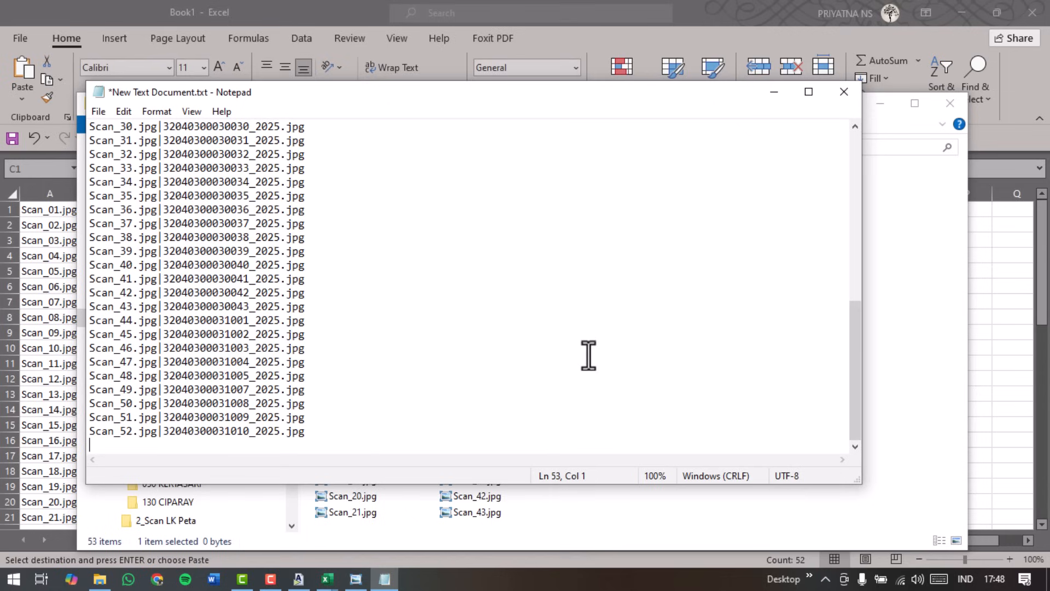
{"action": "left_click", "coordinate": [853, 88]}
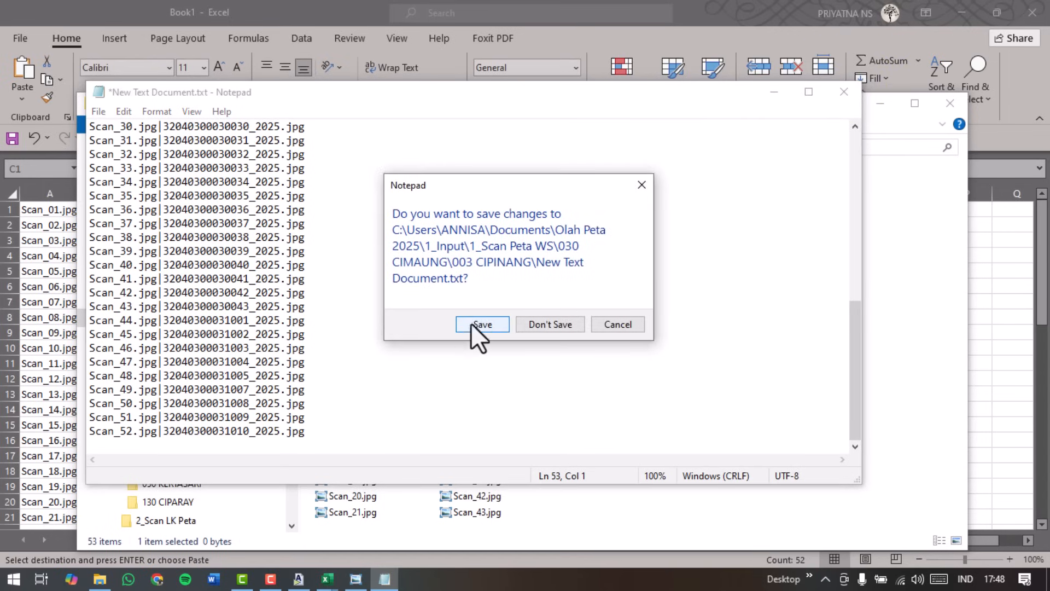
{"action": "left_click", "coordinate": [472, 322]}
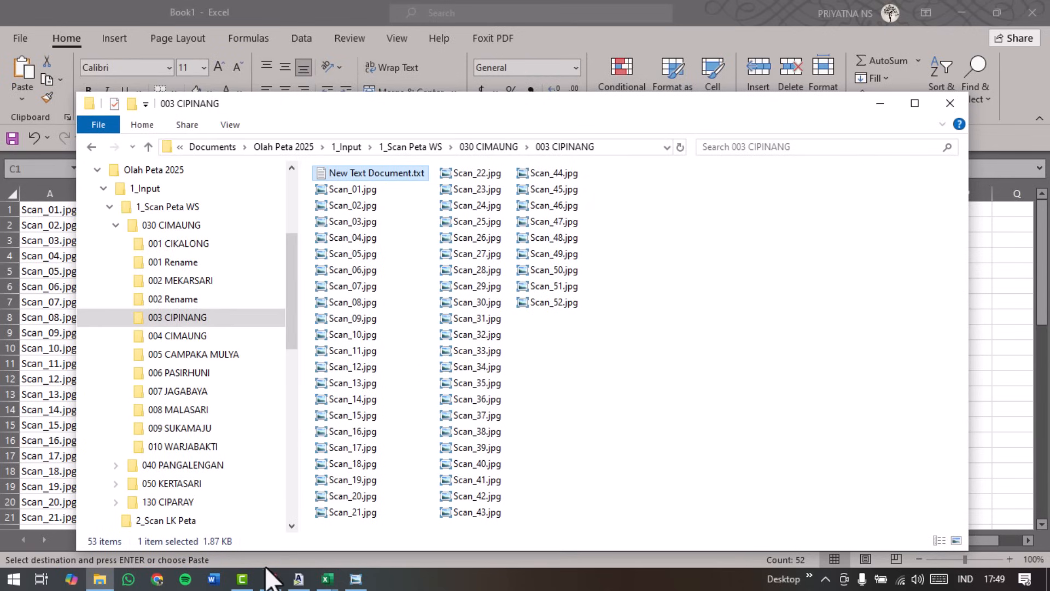
Switch to Bulk Rename Utility and import the rename pairs from New Text Document.txt in the 003 CIPINANG folder.
{"action": "left_click", "coordinate": [298, 579]}
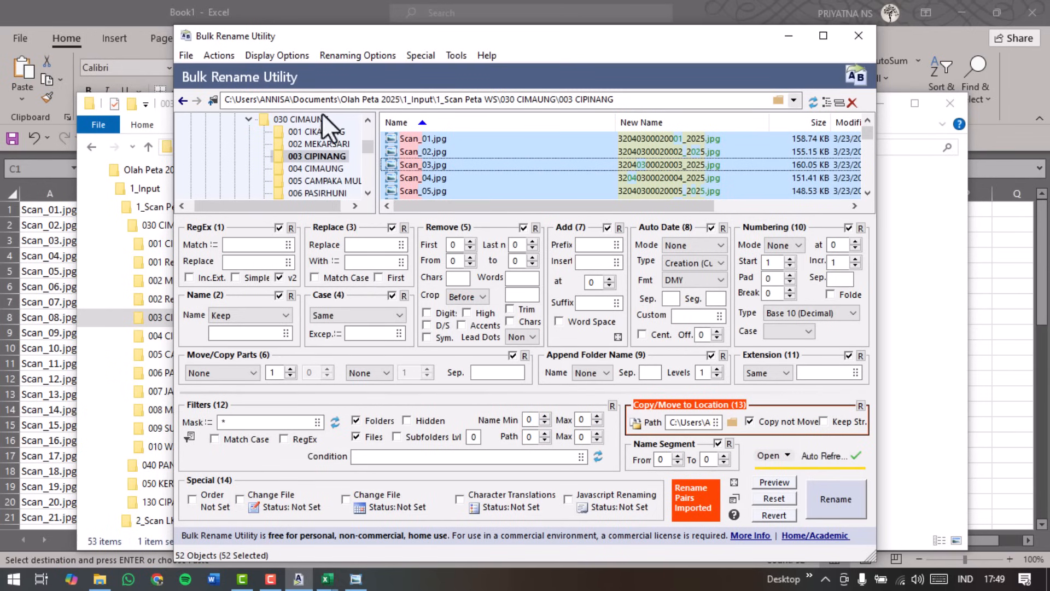
{"action": "left_click", "coordinate": [220, 56]}
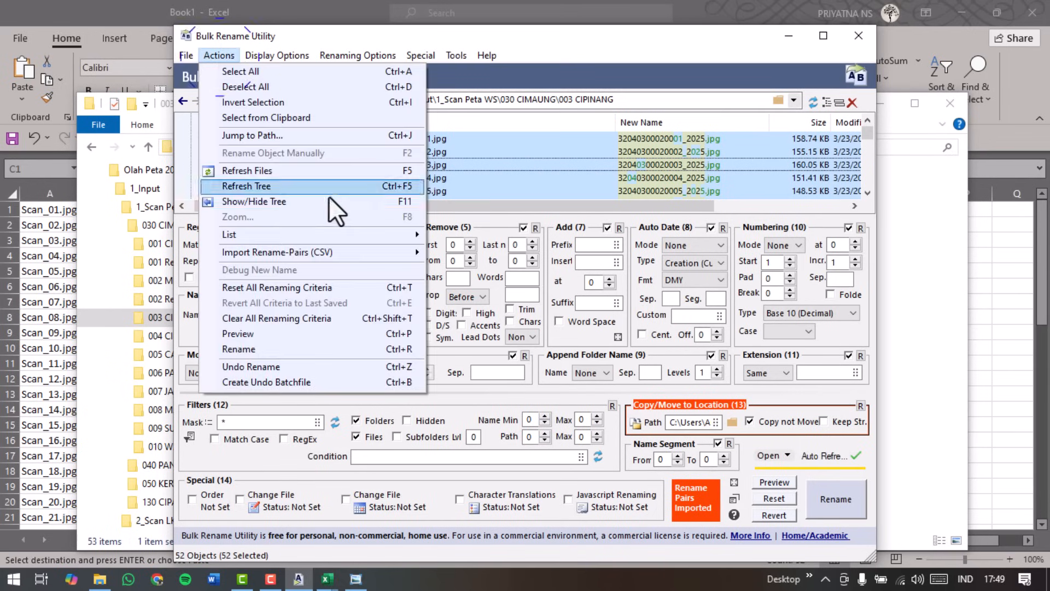
{"action": "mouse_move", "coordinate": [392, 251]}
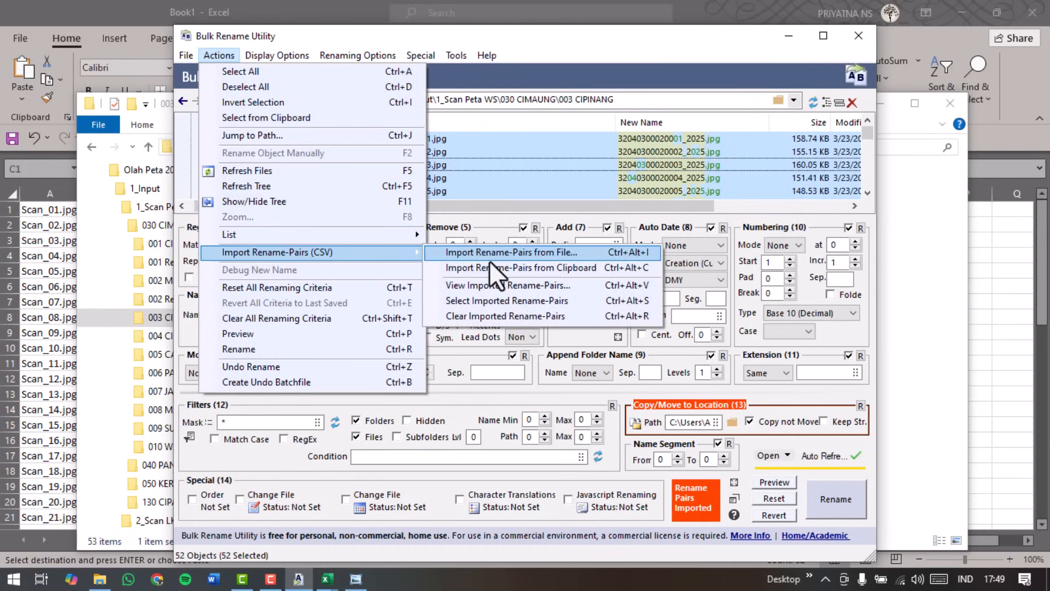
{"action": "left_click", "coordinate": [489, 259]}
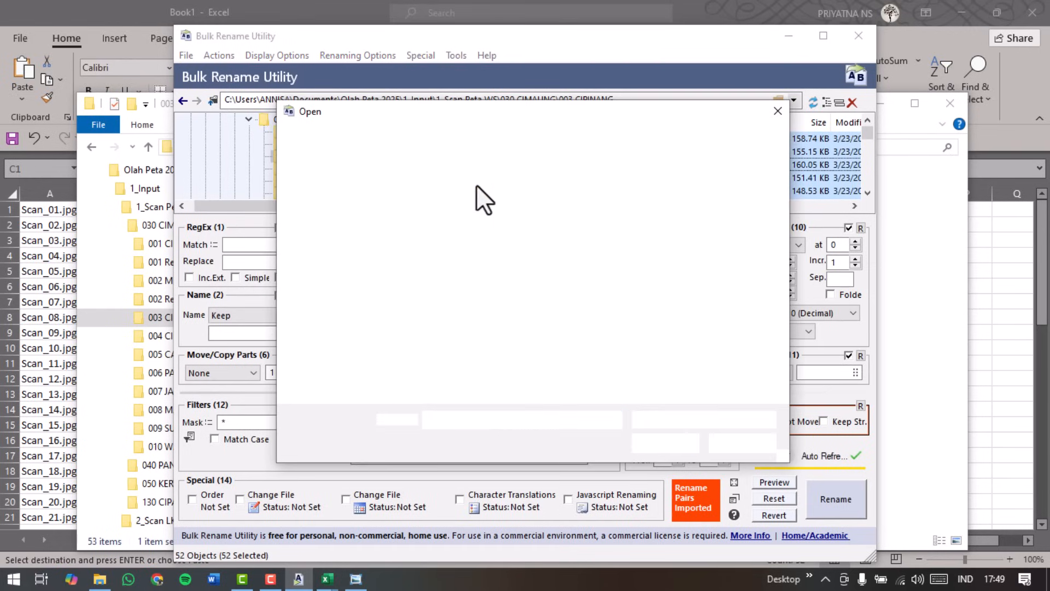
{"action": "left_click", "coordinate": [430, 131]}
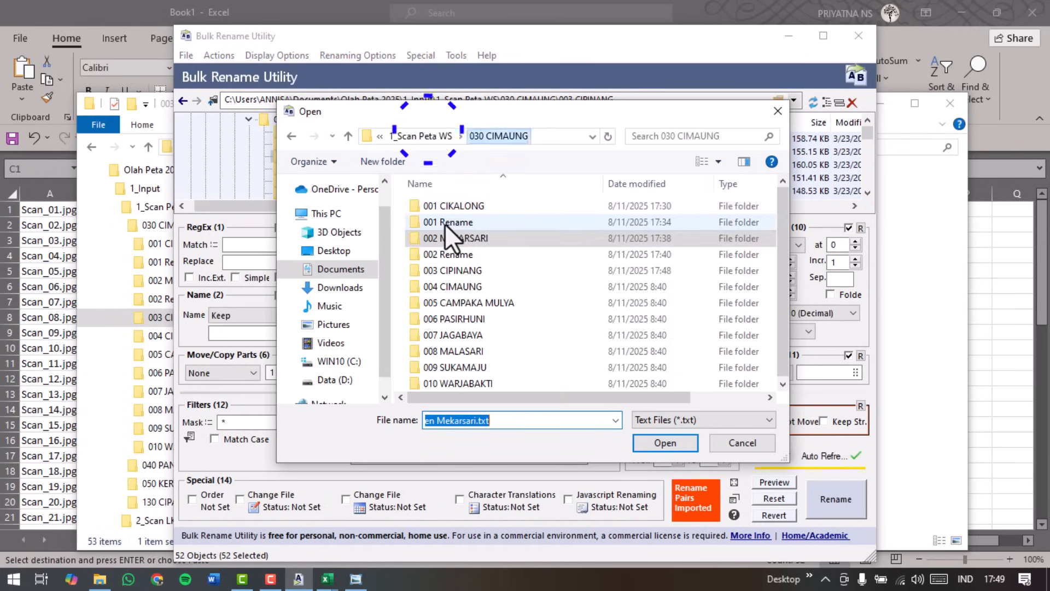
{"action": "left_click", "coordinate": [465, 271]}
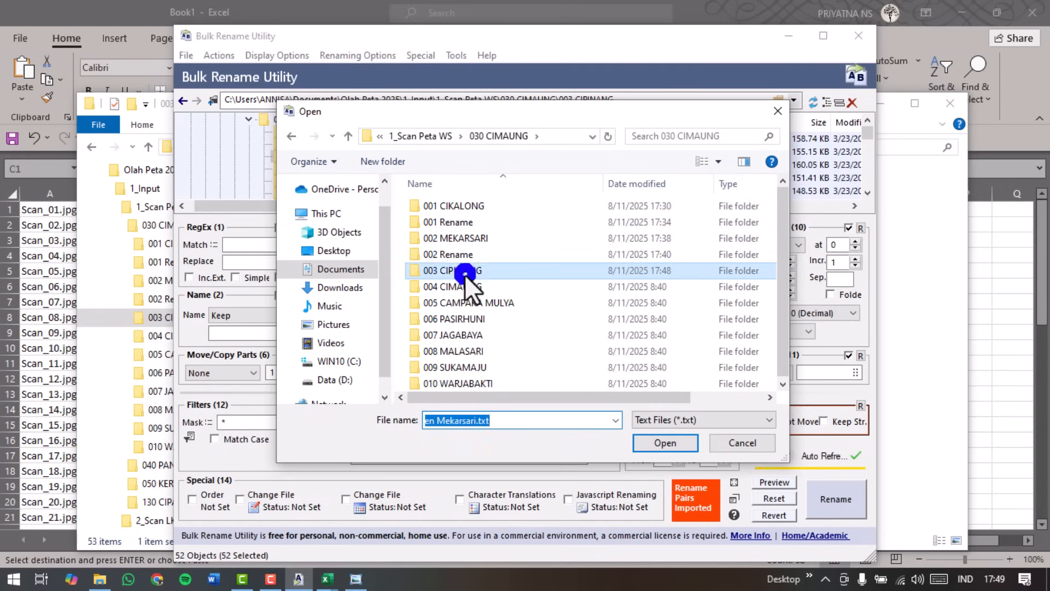
{"action": "double_click", "coordinate": [464, 271]}
{"action": "double_click", "coordinate": [452, 241]}
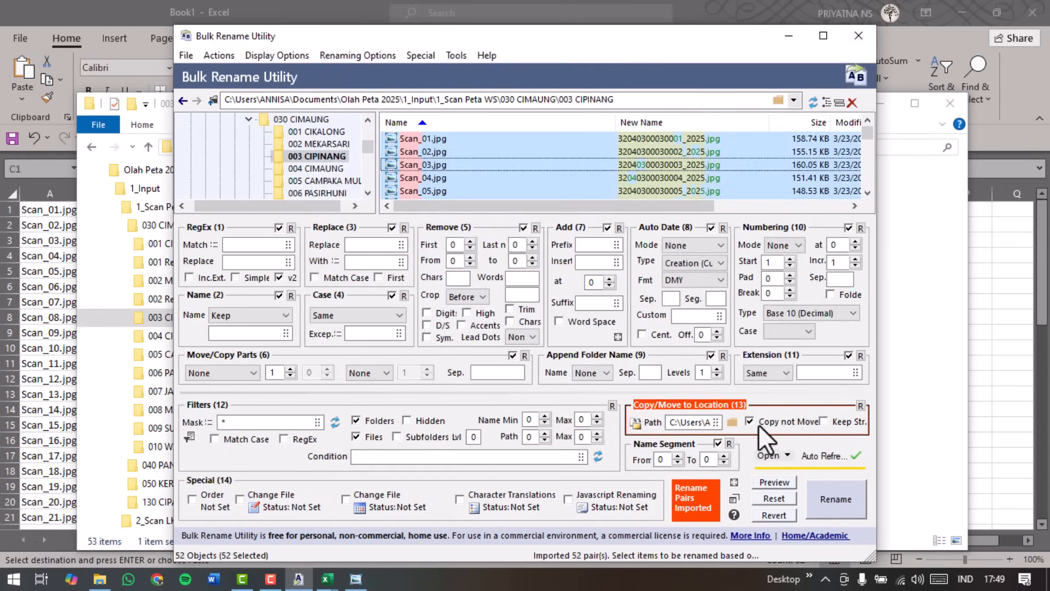
Create a folder named 003 Rename inside 1_Scan Peta WS > 030 CIMAUNG and set it as the copy location for the renamed files.
{"action": "left_click", "coordinate": [732, 422]}
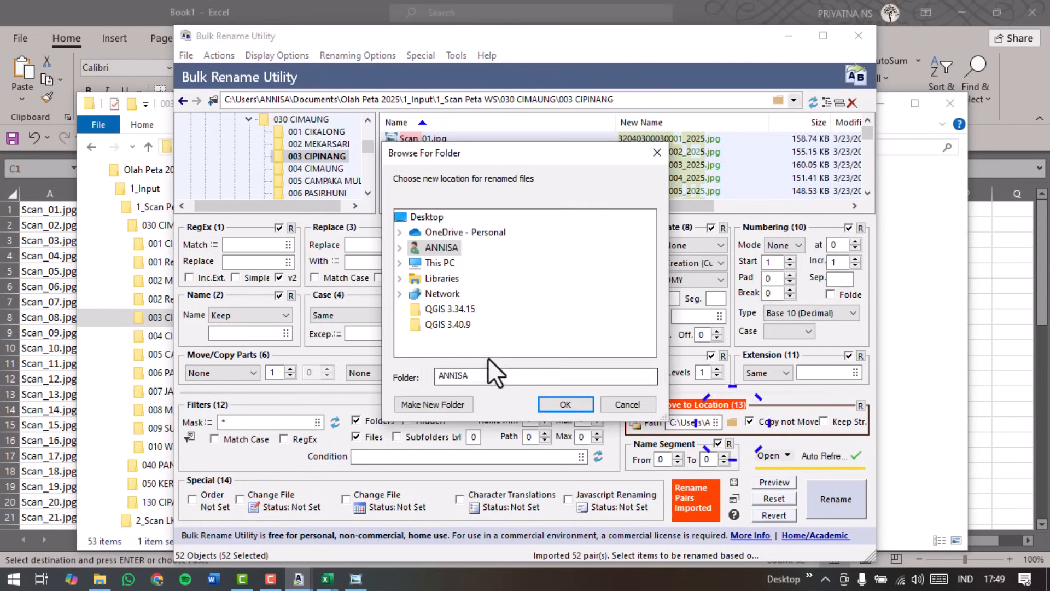
{"action": "left_click", "coordinate": [399, 248]}
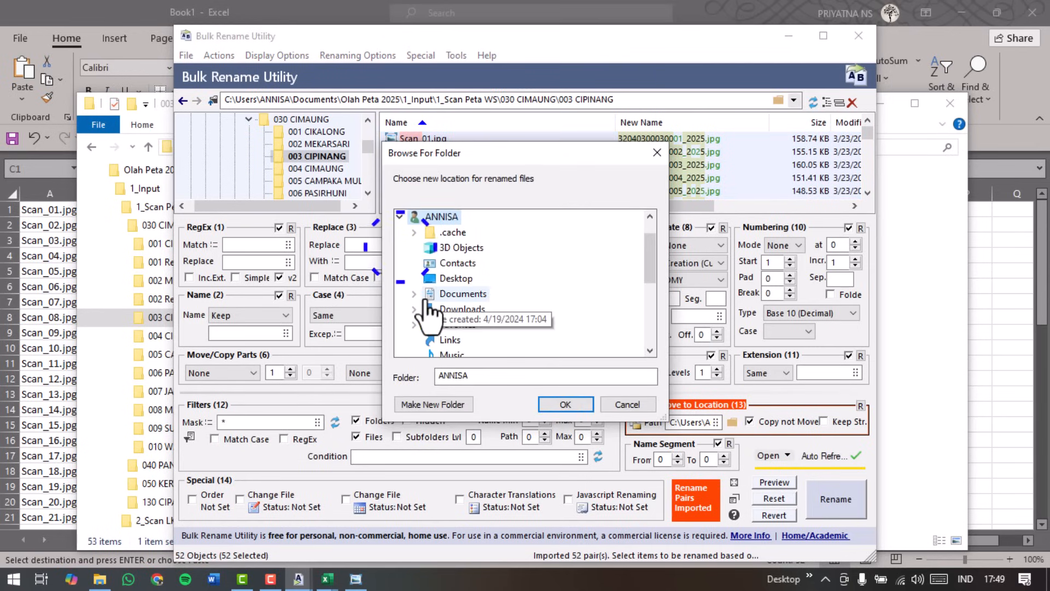
{"action": "left_click", "coordinate": [415, 297]}
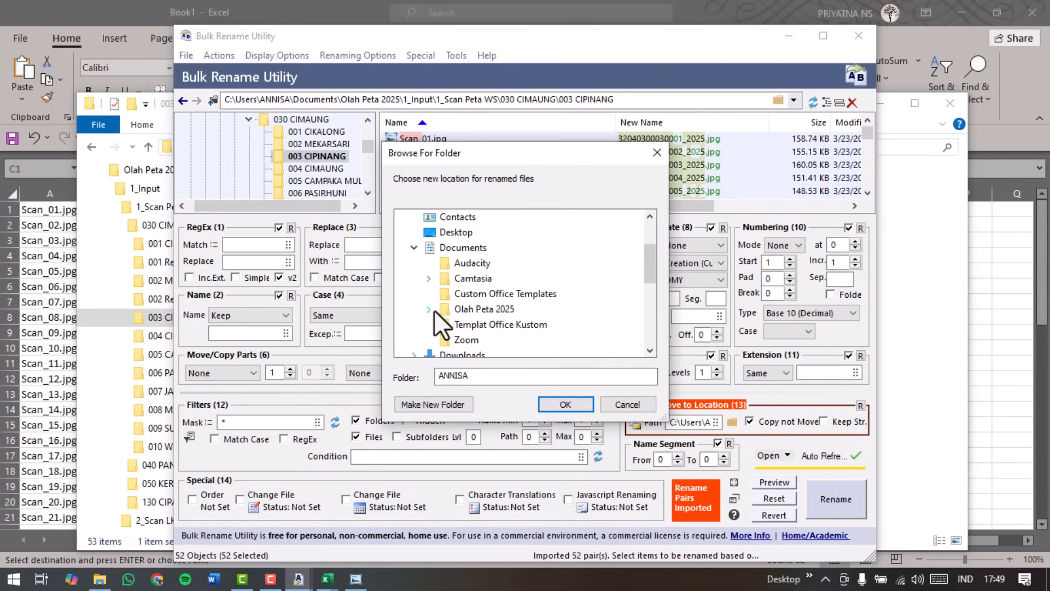
{"action": "left_click", "coordinate": [430, 310]}
{"action": "left_click", "coordinate": [444, 310]}
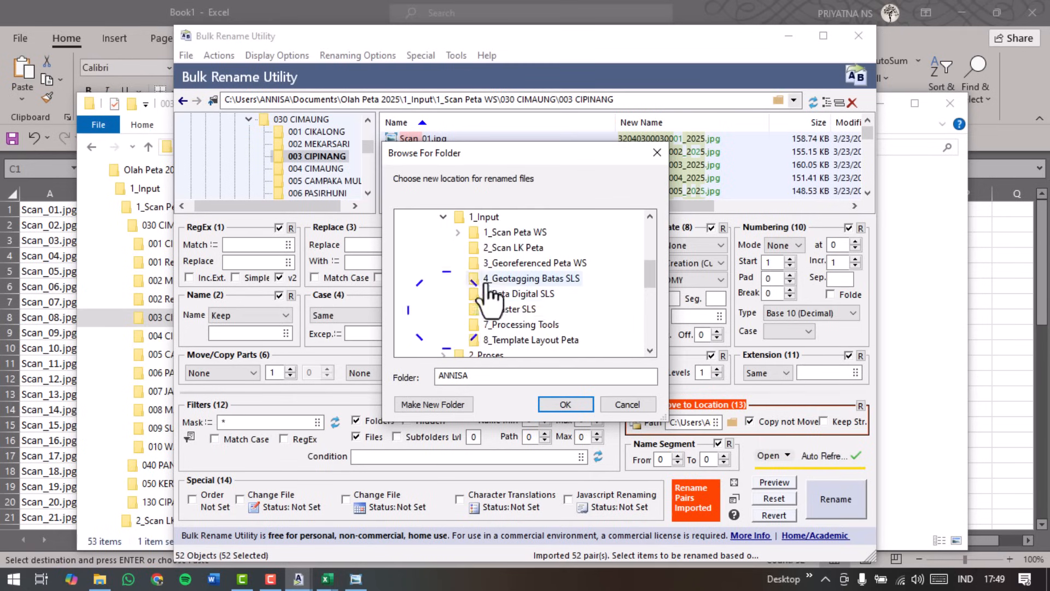
{"action": "left_click", "coordinate": [458, 233]}
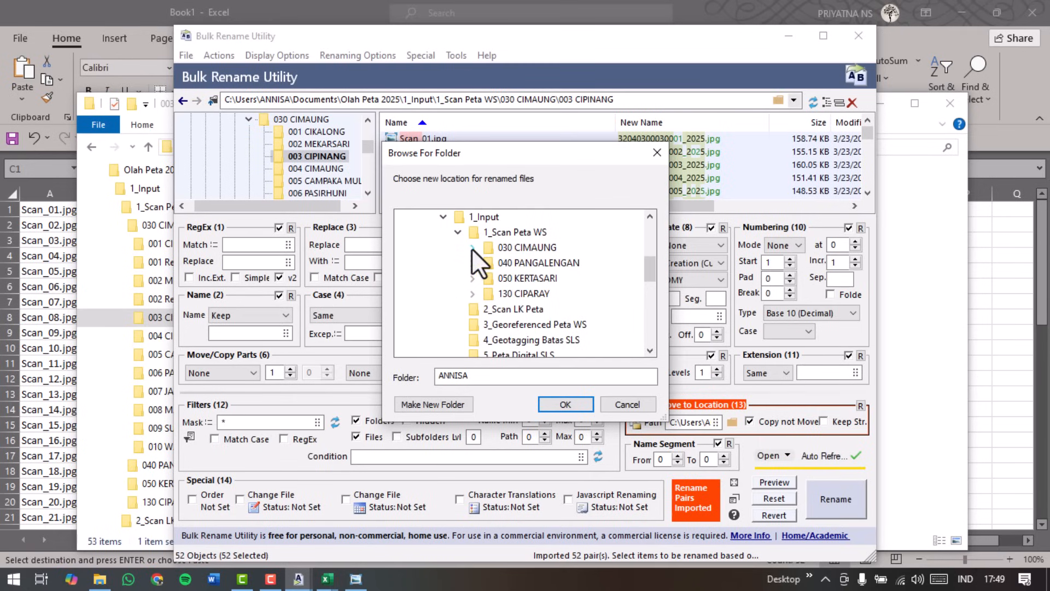
{"action": "left_click", "coordinate": [472, 248]}
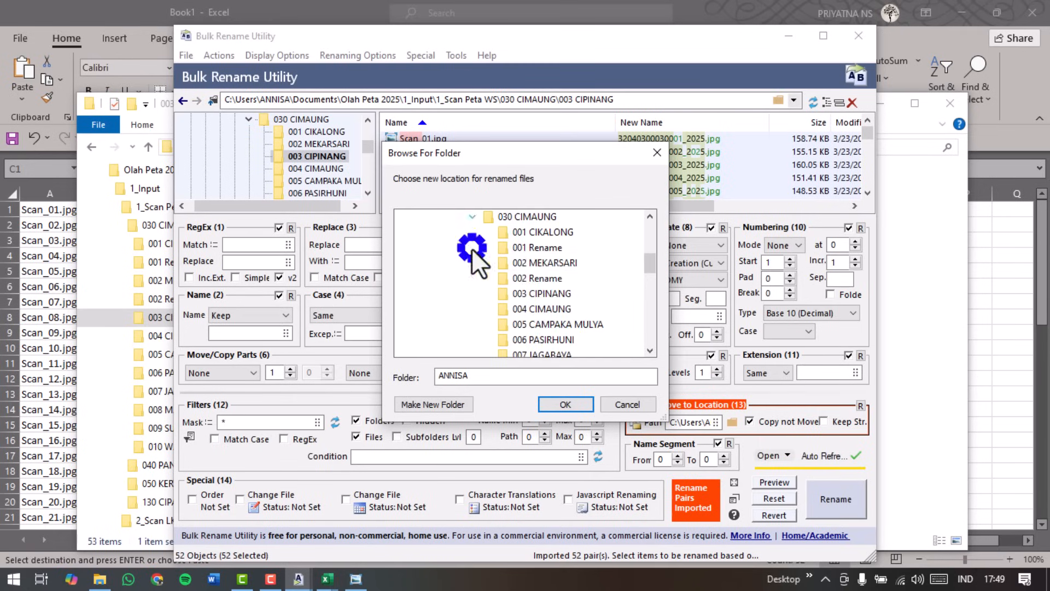
{"action": "left_click", "coordinate": [533, 218]}
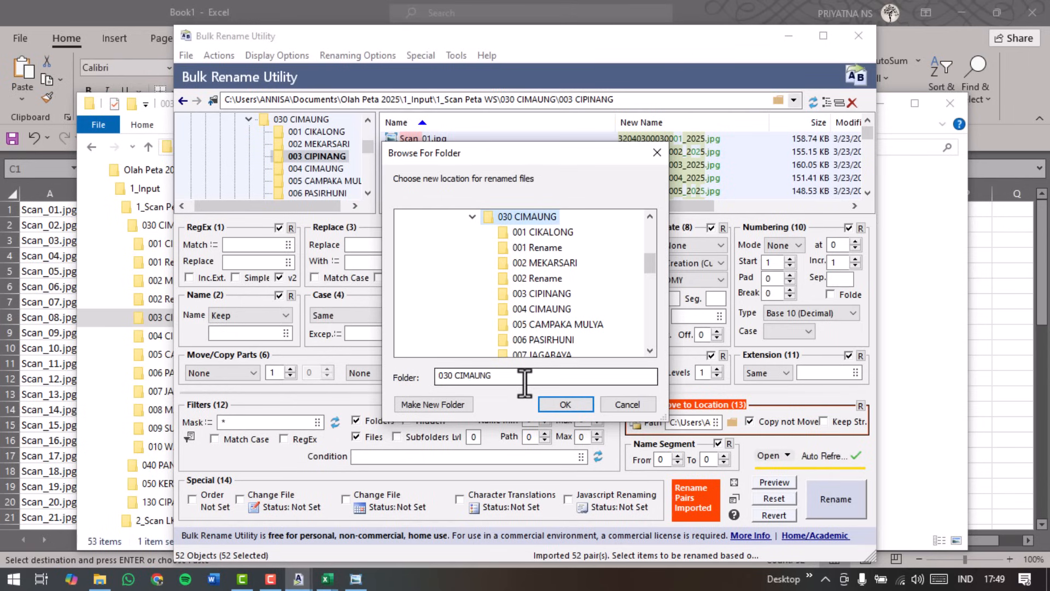
{"action": "left_click", "coordinate": [437, 403]}
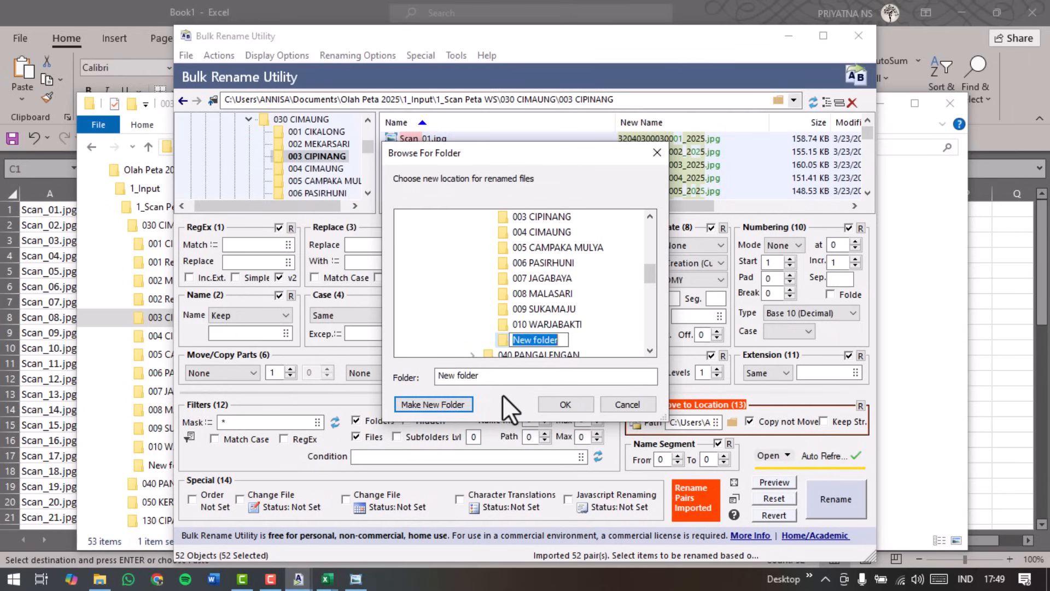
{"action": "type", "text": "003 Rename"}
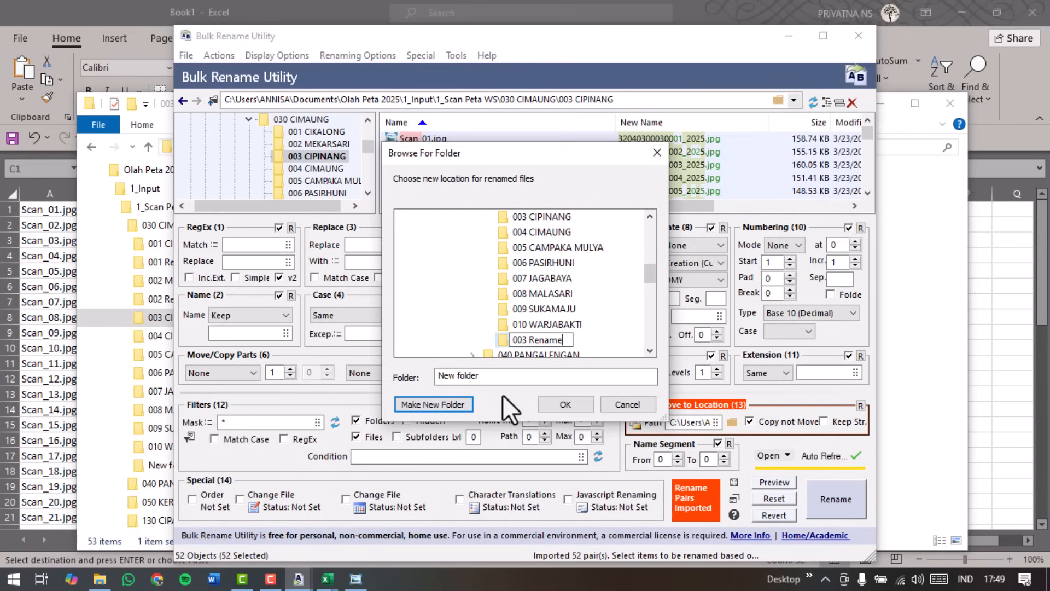
{"action": "key", "text": "Return"}
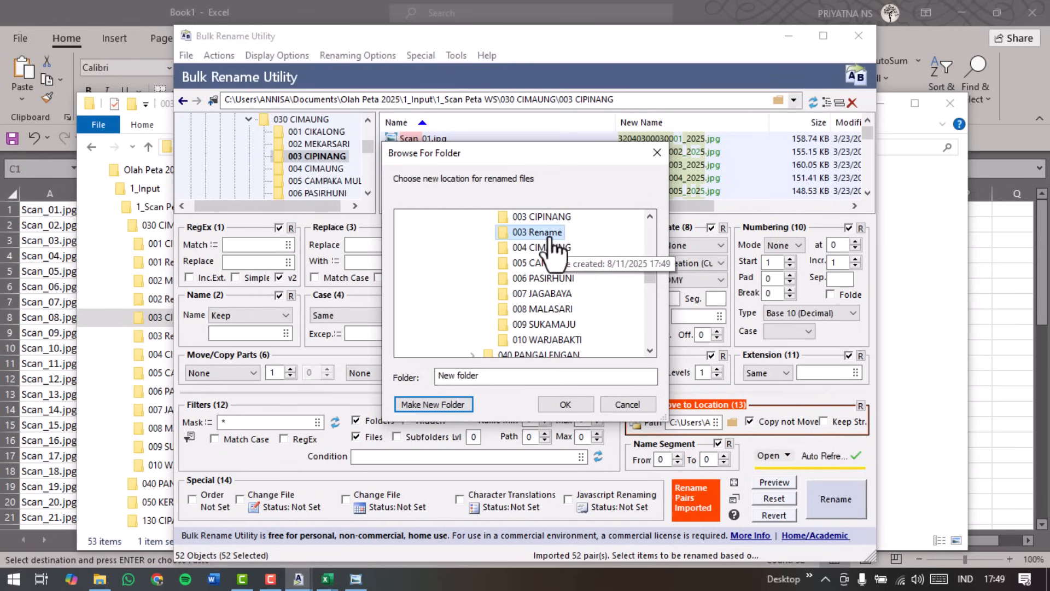
{"action": "left_click", "coordinate": [564, 410]}
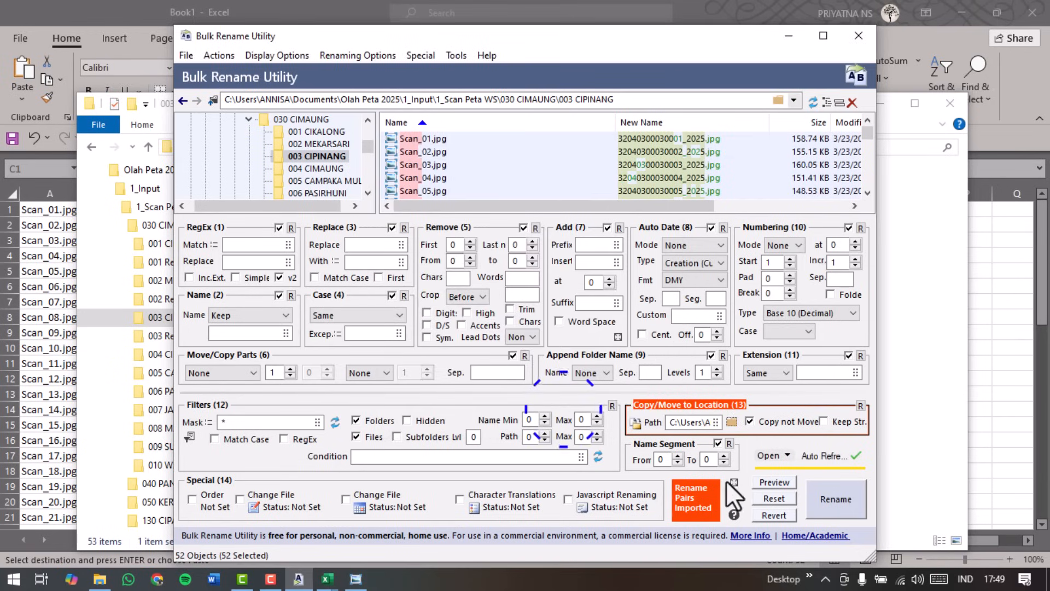
Run the rename on the selected CIPINANG scans, accept the warning, and dismiss the completion report.
{"action": "left_click", "coordinate": [837, 498]}
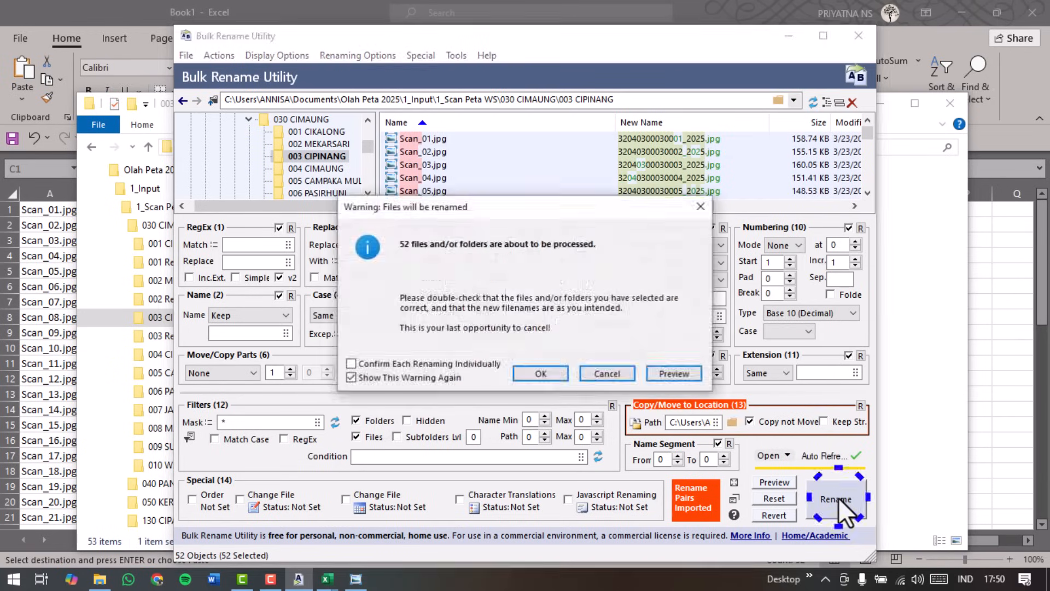
{"action": "left_click", "coordinate": [541, 373]}
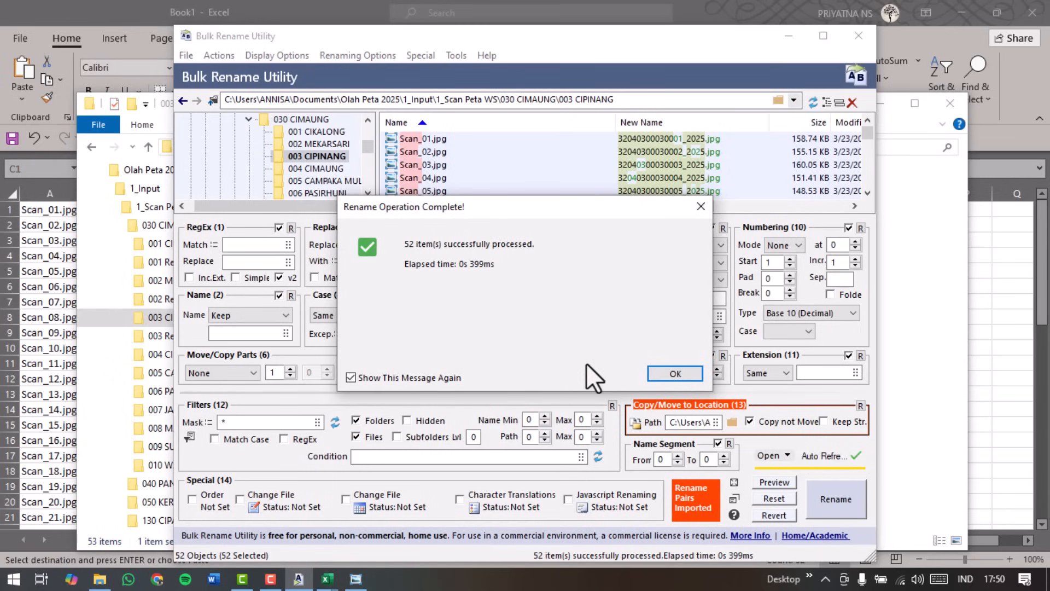
{"action": "left_click", "coordinate": [654, 371]}
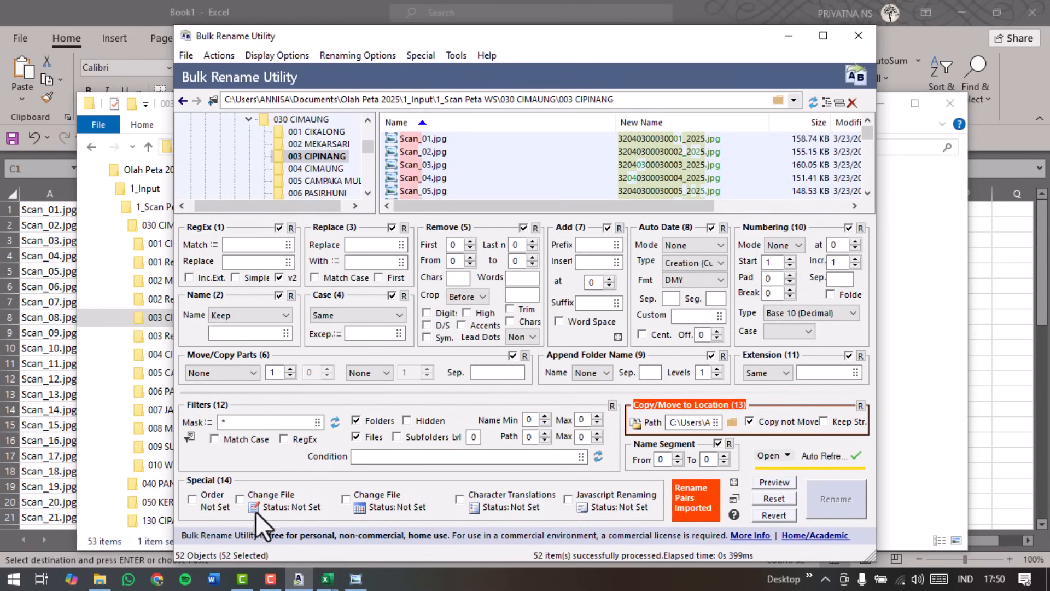
Switch to File Explorer and check the renamed scans in the 003 Rename folder, shown in List view.
{"action": "left_click", "coordinate": [100, 579]}
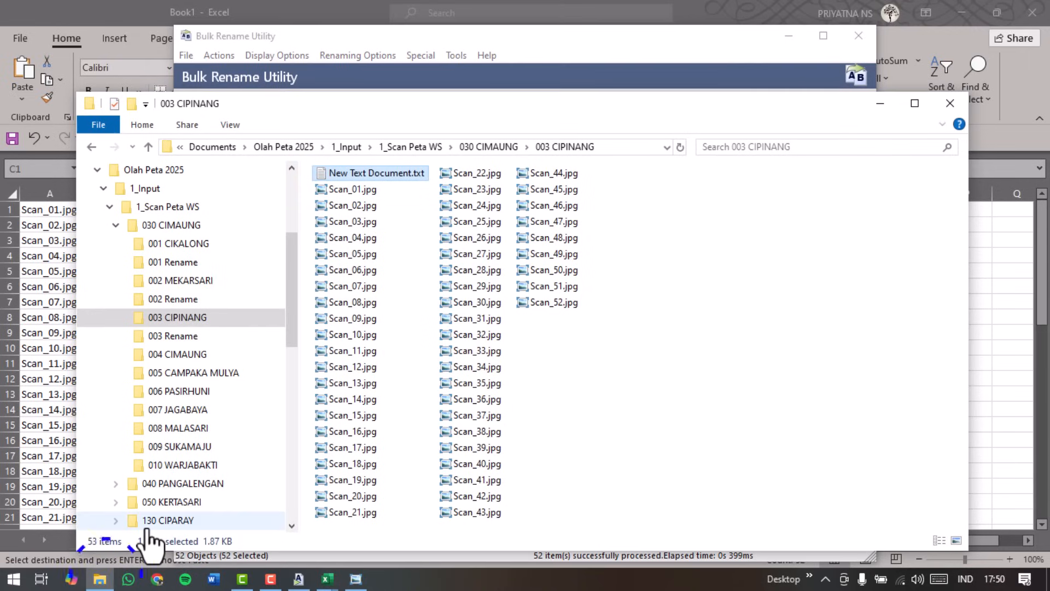
{"action": "left_click", "coordinate": [201, 336]}
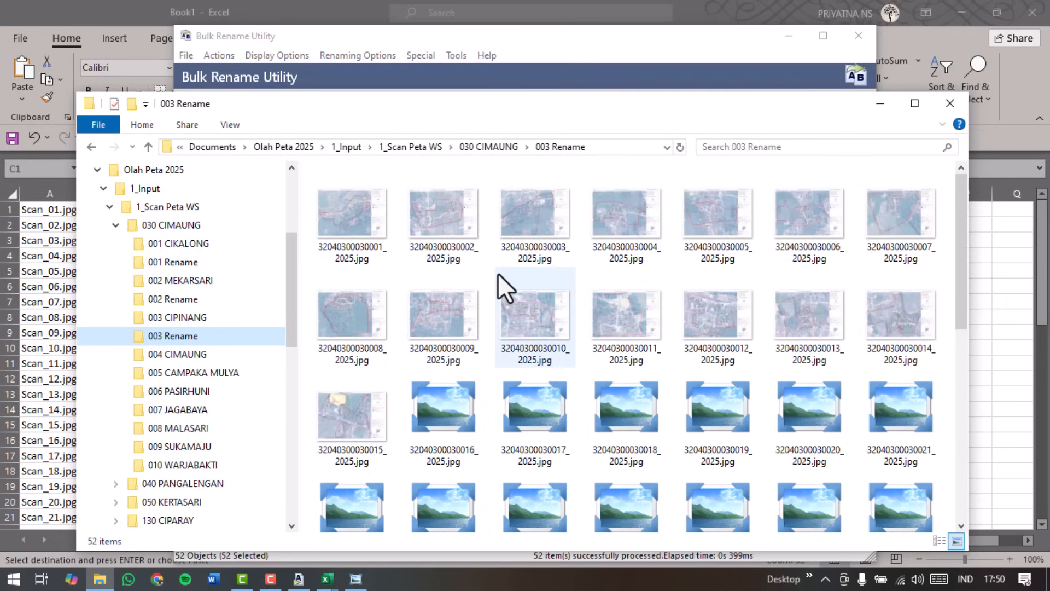
{"action": "right_click", "coordinate": [491, 272]}
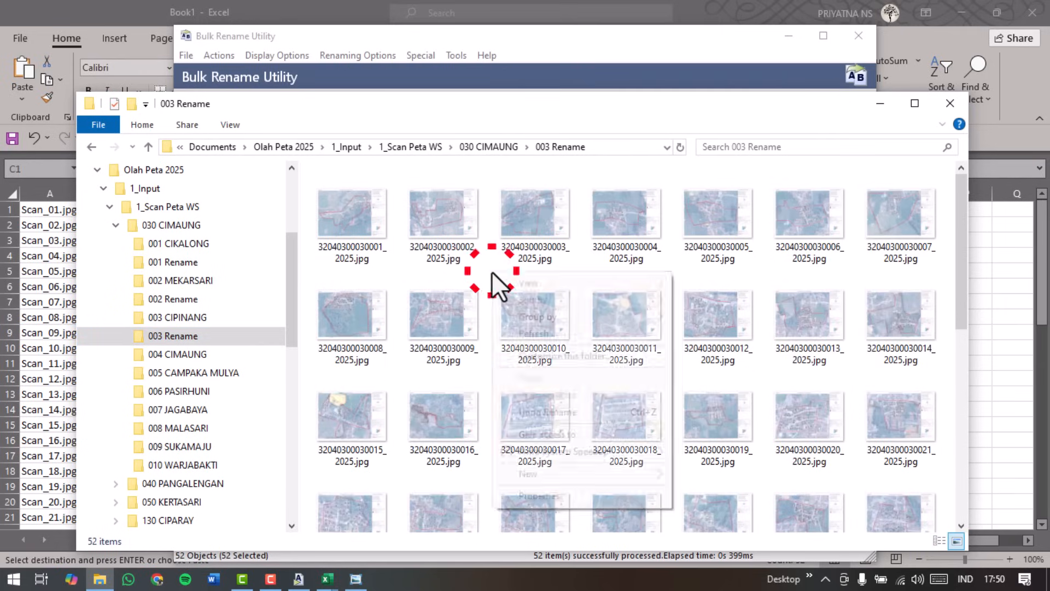
{"action": "mouse_move", "coordinate": [594, 283]}
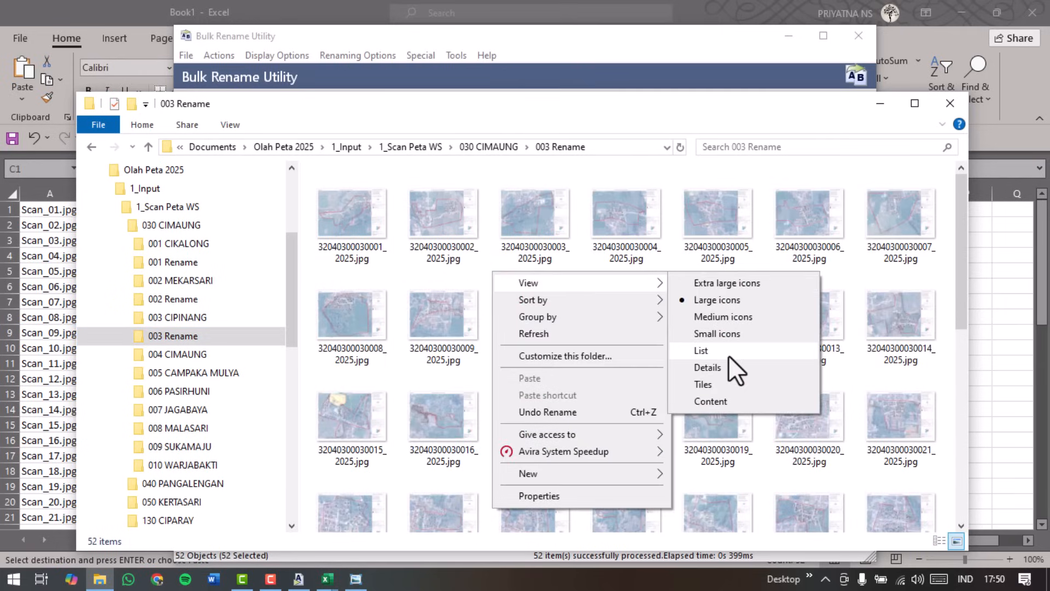
{"action": "left_click", "coordinate": [729, 354]}
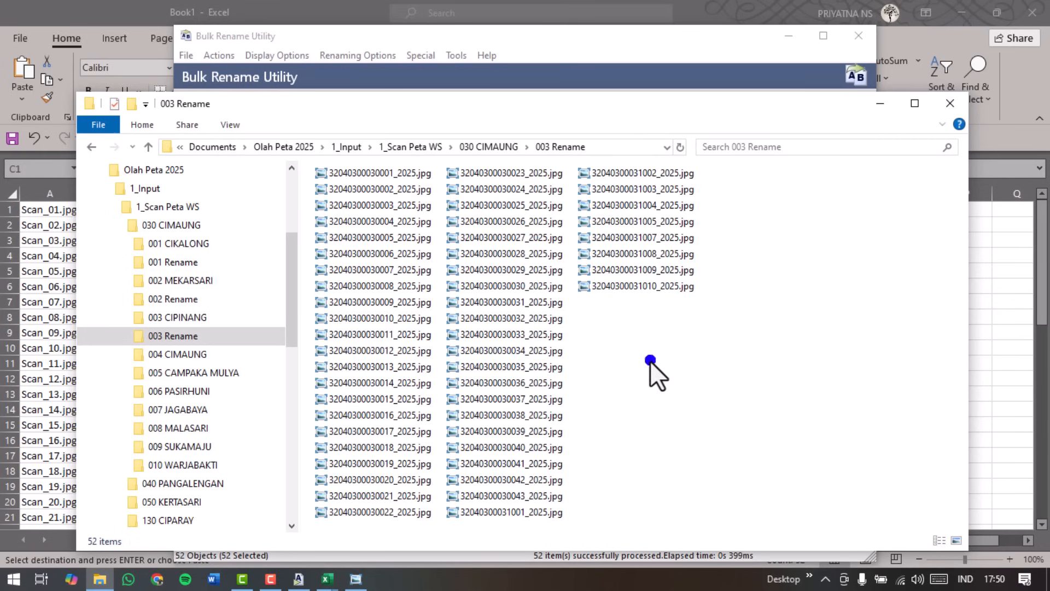
{"action": "left_click", "coordinate": [650, 360]}
Open 004 CIMAUNG in Bulk Rename Utility, copy all its scans' filenames with extensions to the clipboard, and switch to Excel.
{"action": "left_click", "coordinate": [219, 350]}
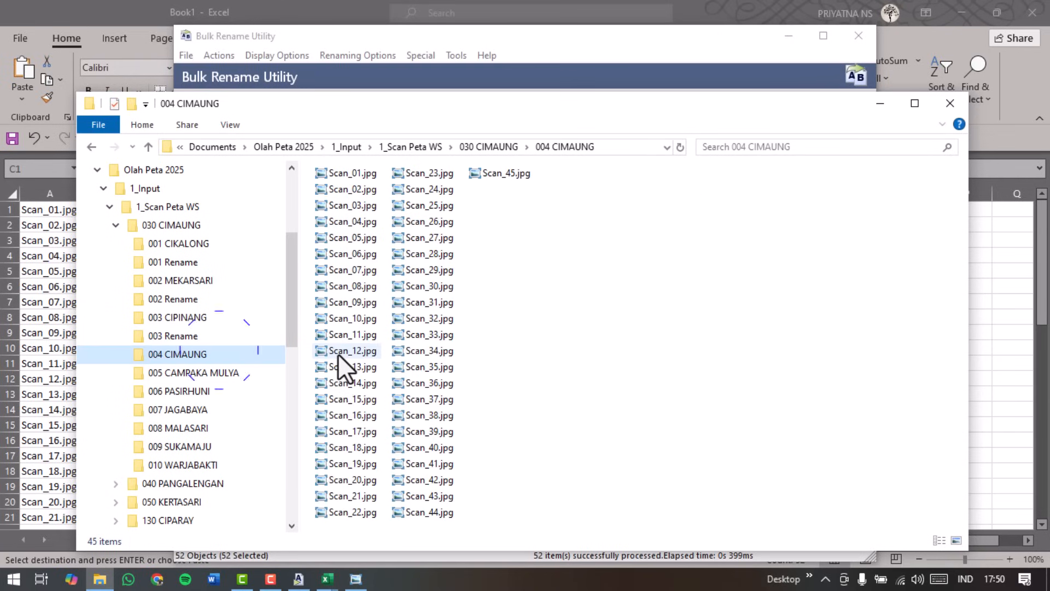
{"action": "left_click", "coordinate": [301, 579]}
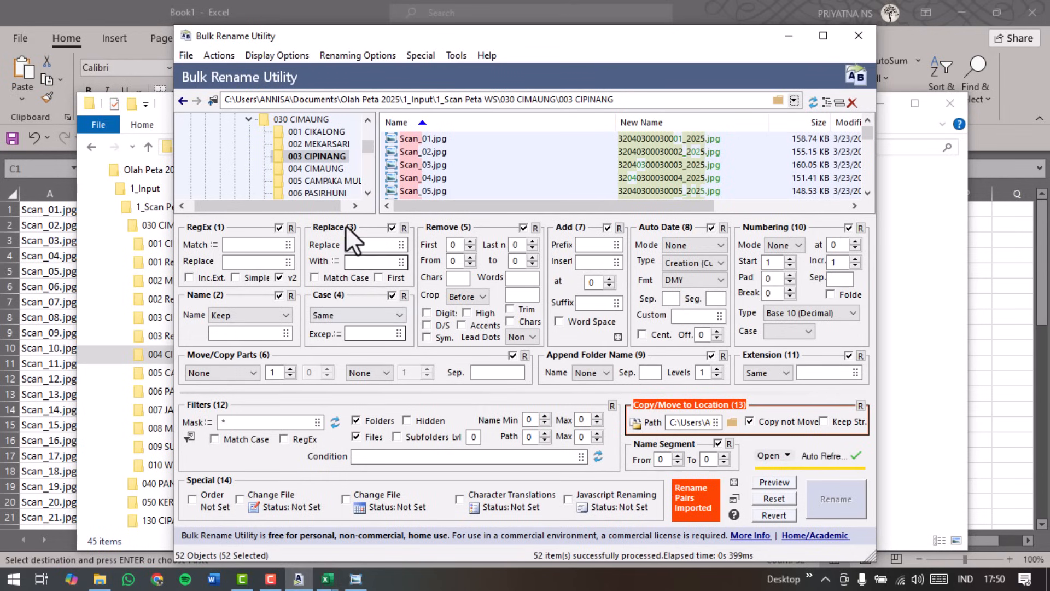
{"action": "left_click", "coordinate": [326, 169]}
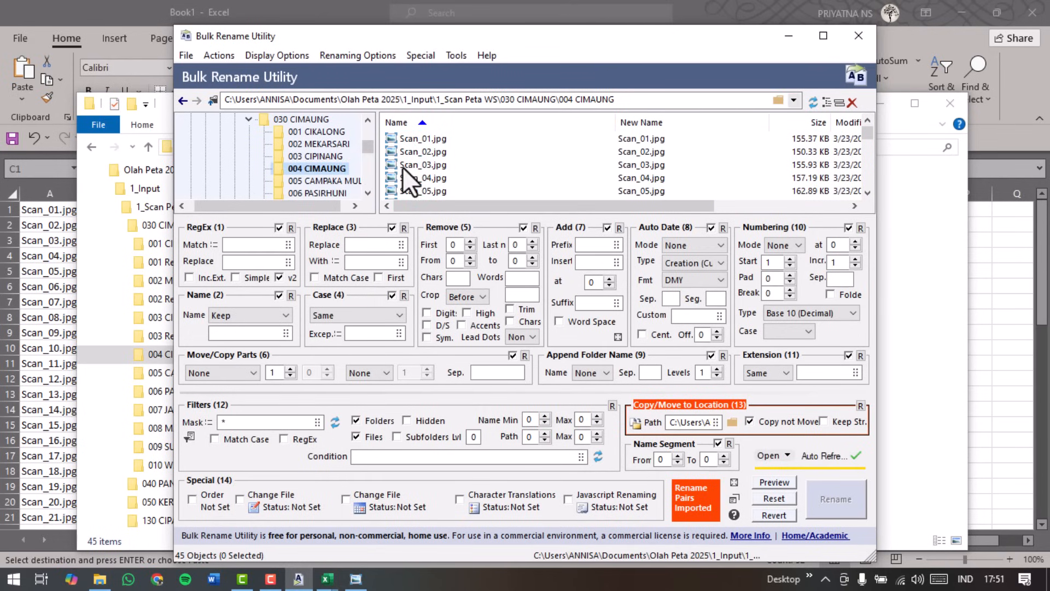
{"action": "left_click", "coordinate": [431, 154]}
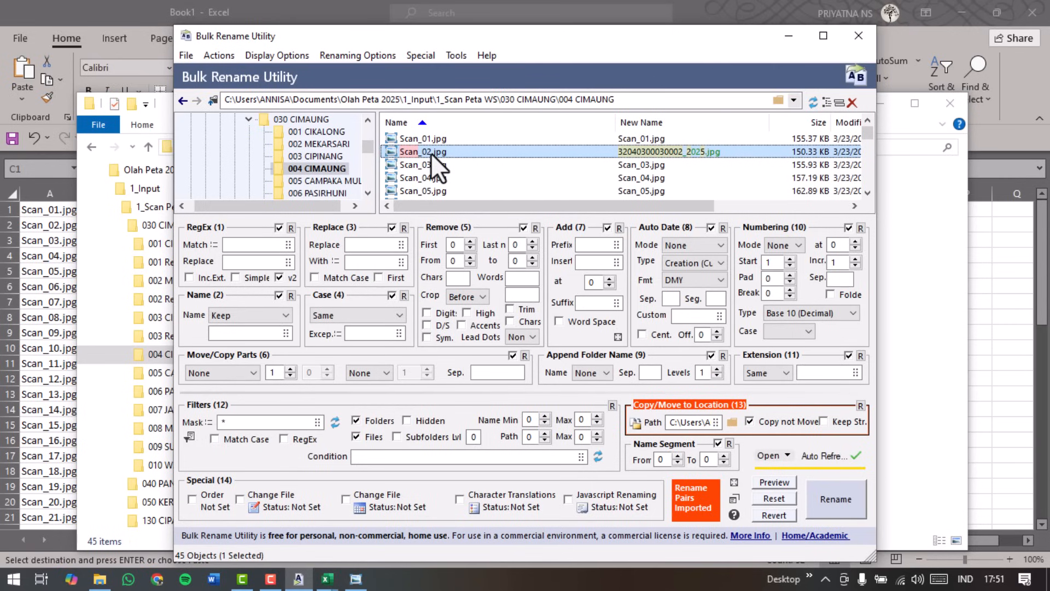
{"action": "key", "text": "ctrl+a"}
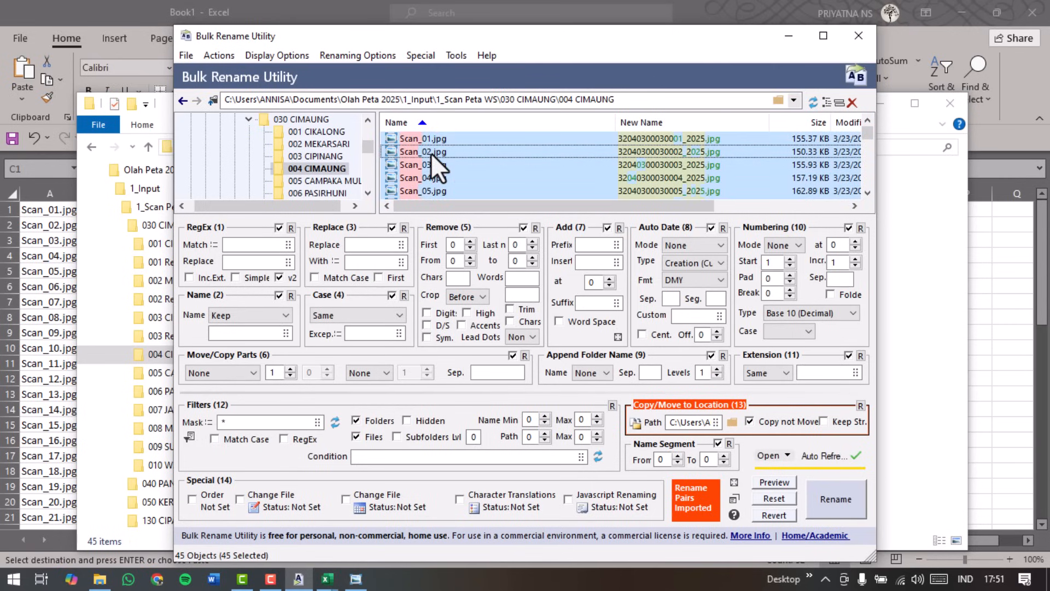
{"action": "right_click", "coordinate": [431, 153]}
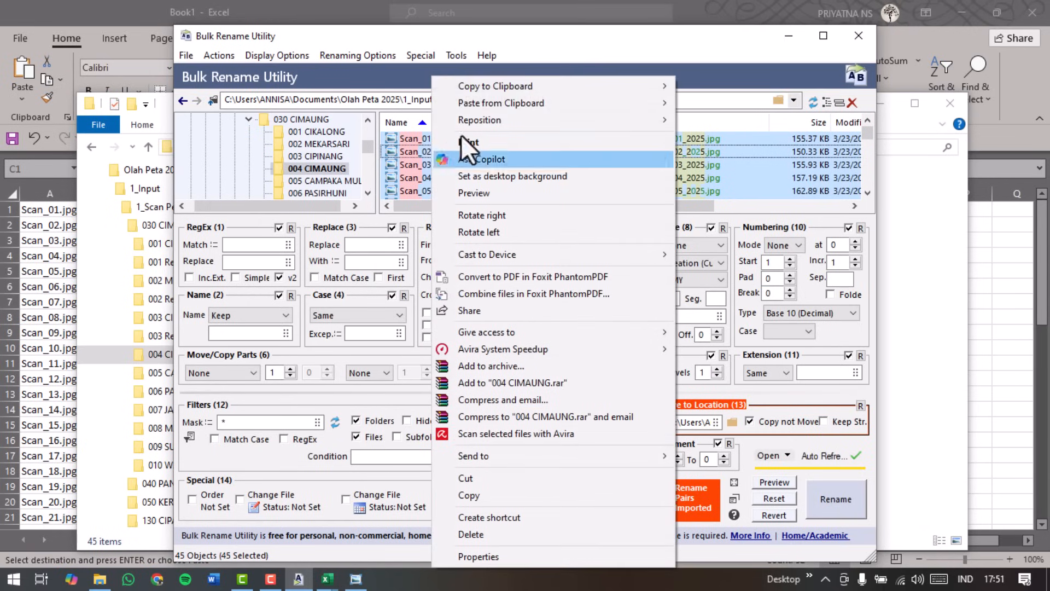
{"action": "mouse_move", "coordinate": [649, 98]}
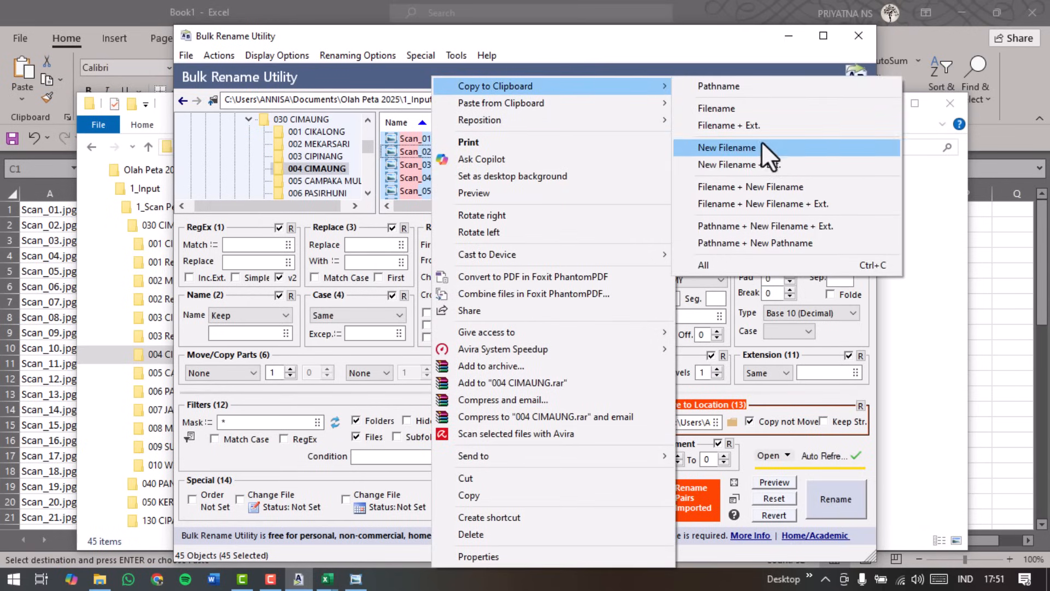
{"action": "left_click", "coordinate": [760, 126]}
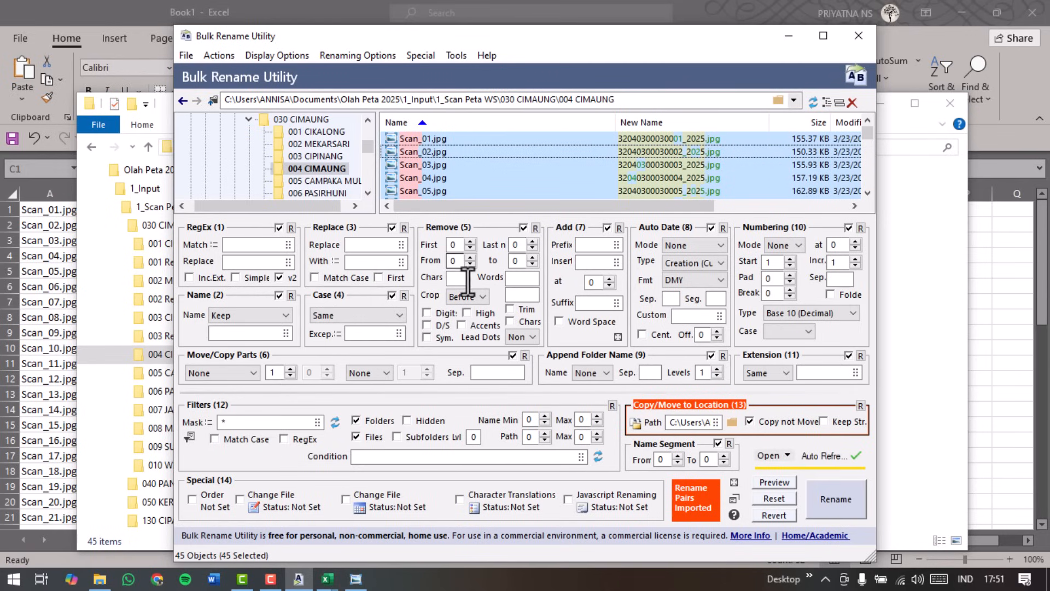
{"action": "left_click", "coordinate": [328, 579]}
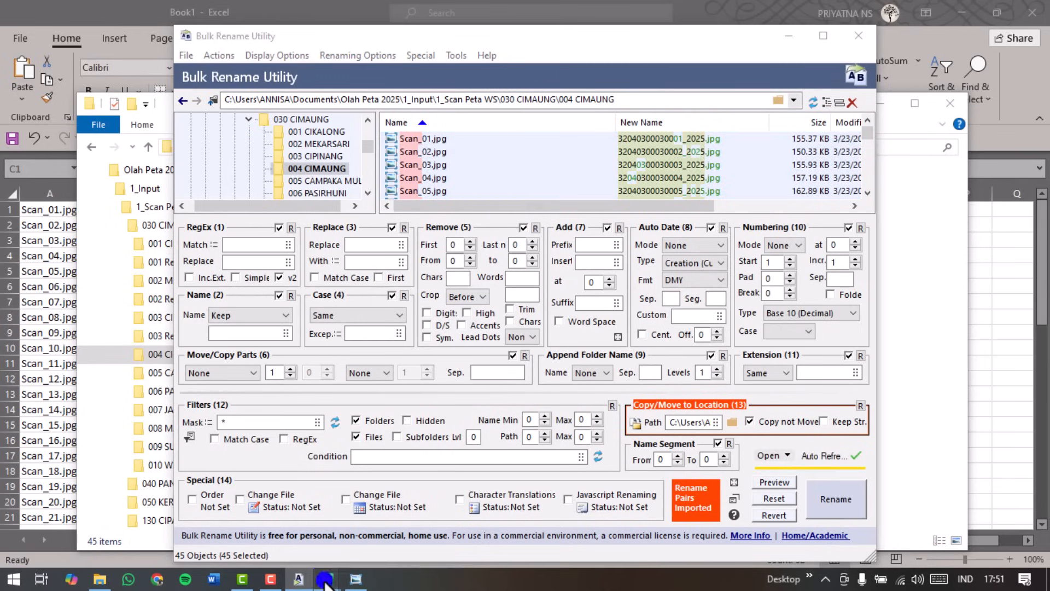
Paste the copied scan filenames into column A of a new sheet in Book1, starting at A1, and autofit the column.
{"action": "left_click", "coordinate": [297, 524]}
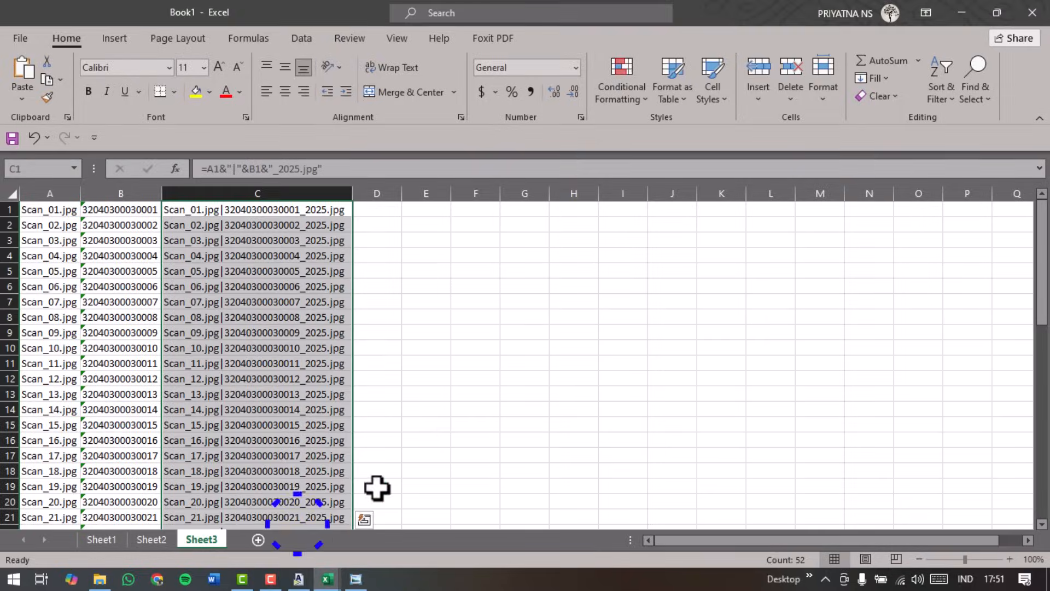
{"action": "left_click", "coordinate": [258, 540]}
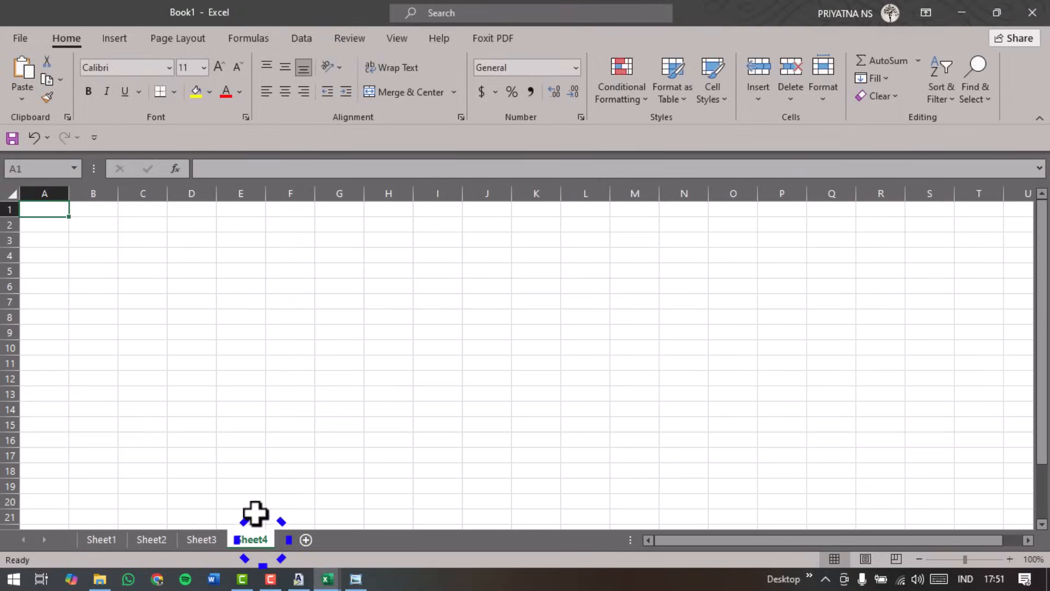
{"action": "right_click", "coordinate": [50, 214]}
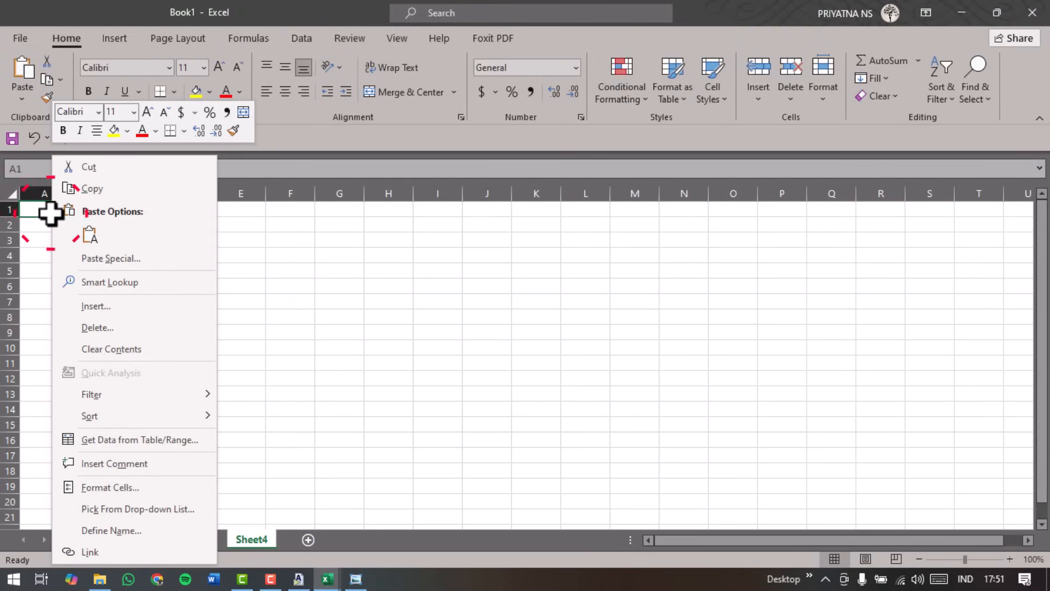
{"action": "left_click", "coordinate": [88, 234]}
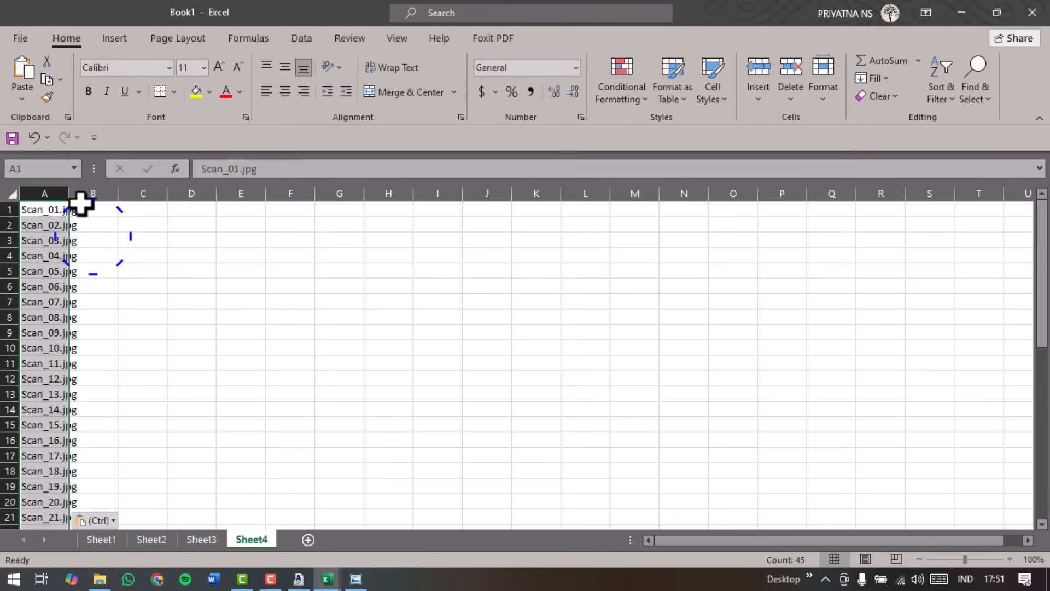
{"action": "double_click", "coordinate": [69, 193]}
{"action": "left_click", "coordinate": [93, 215]}
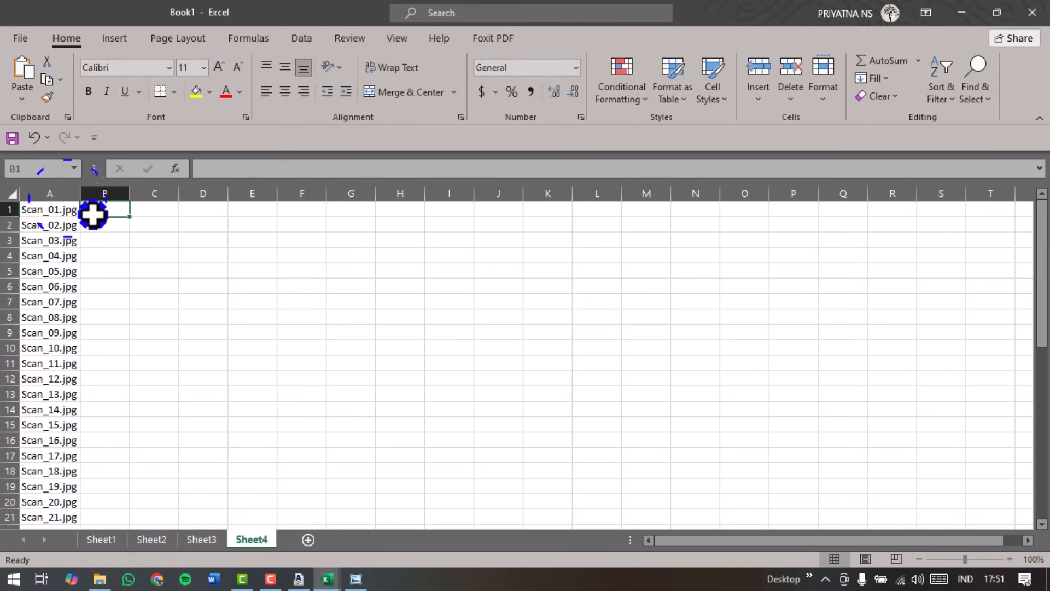
Switch to the Attr 3204.xlsx workbook and change the nmdesa filter from CIPINANG to CIMAUNG only.
{"action": "left_click", "coordinate": [330, 579]}
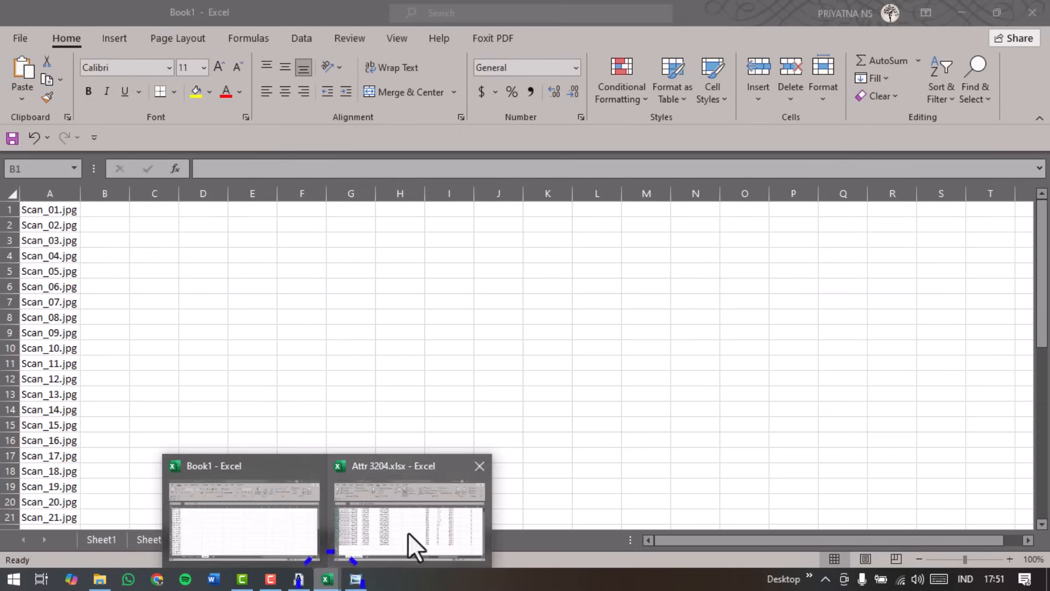
{"action": "left_click", "coordinate": [409, 520]}
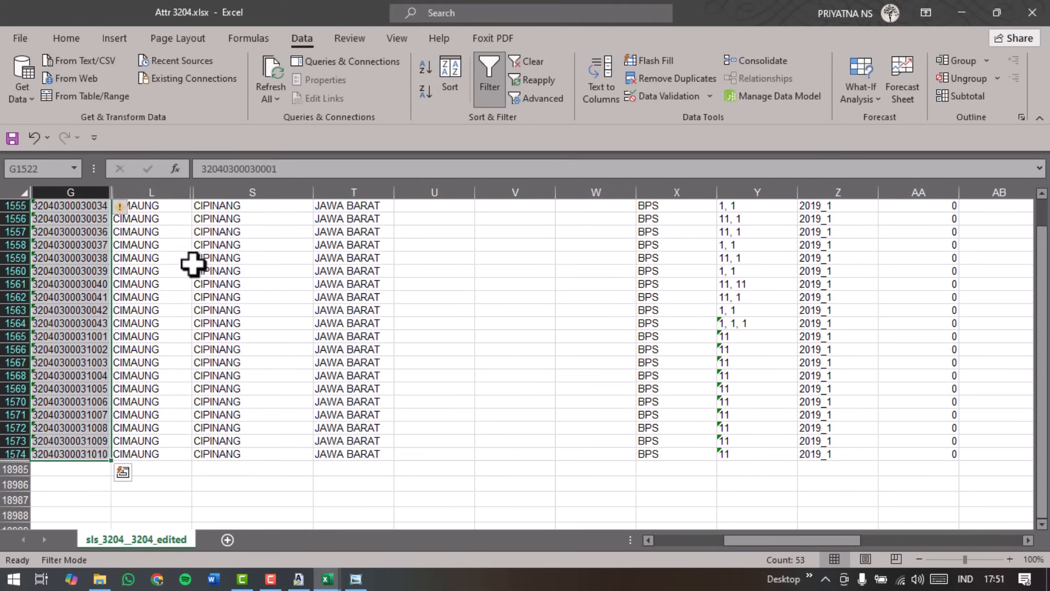
{"action": "scroll", "coordinate": [268, 287], "scroll_direction": "up", "scroll_amount": 11}
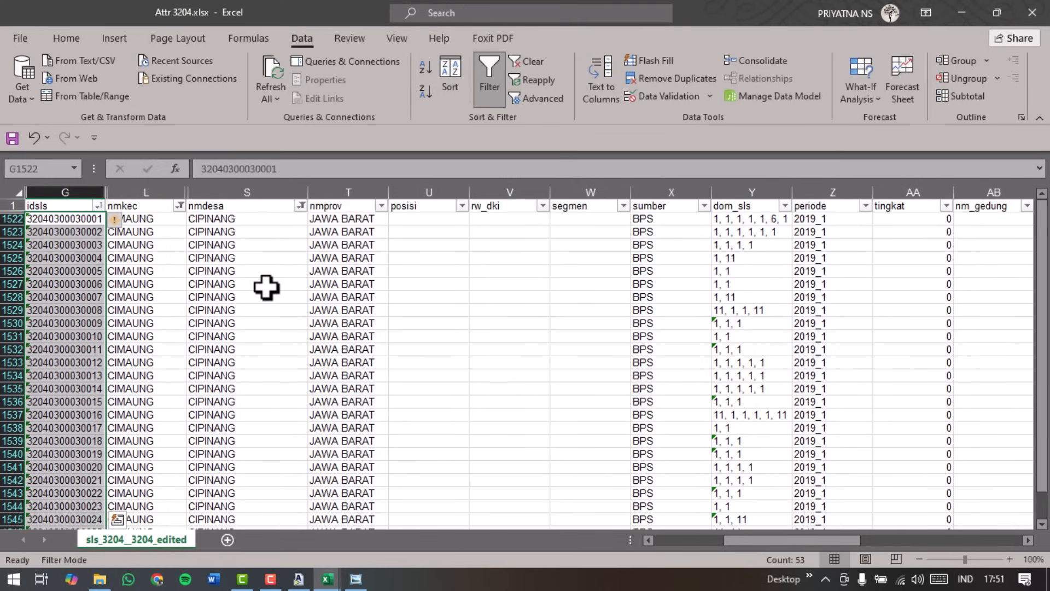
{"action": "left_click", "coordinate": [301, 206]}
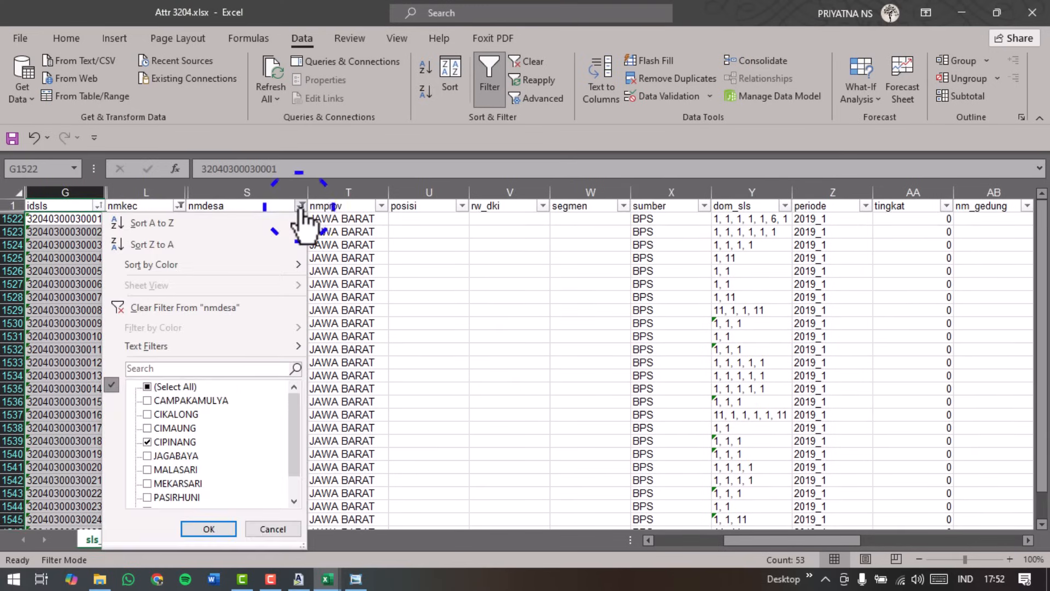
{"action": "left_click", "coordinate": [146, 428]}
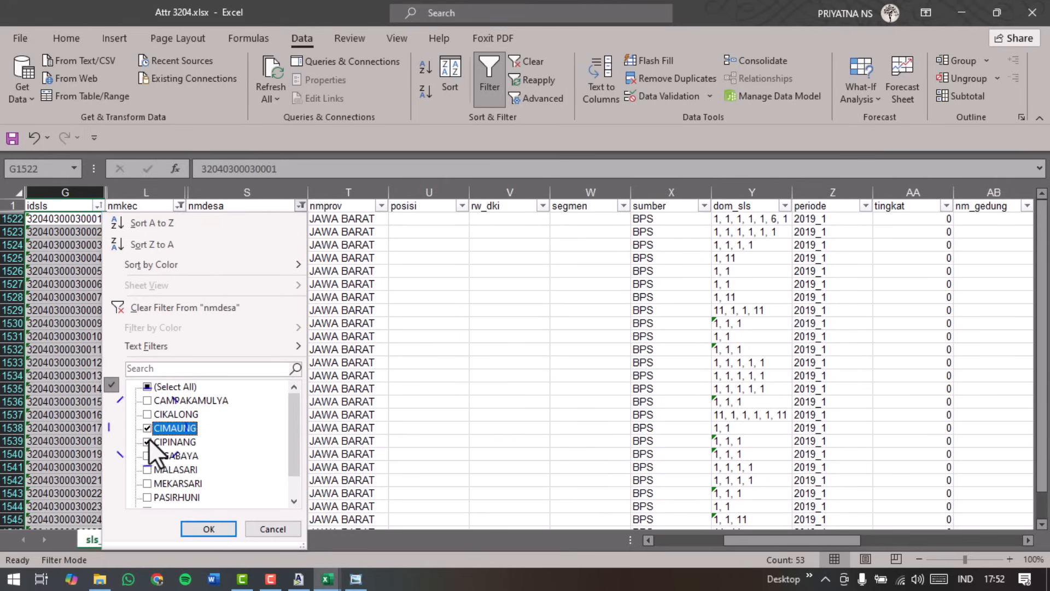
{"action": "left_click", "coordinate": [147, 440]}
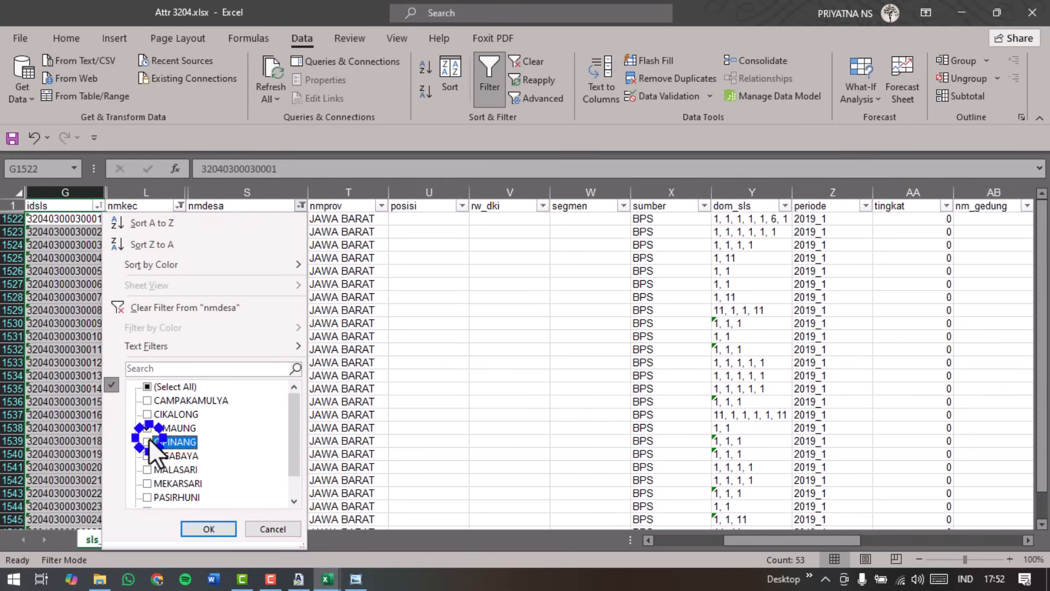
{"action": "left_click", "coordinate": [209, 529]}
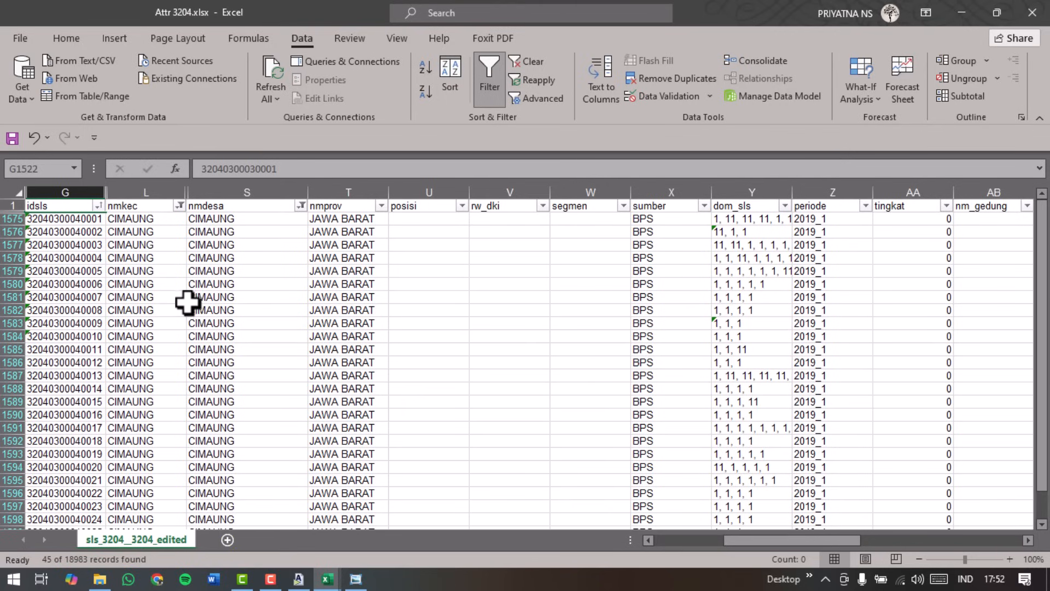
{"action": "left_click", "coordinate": [85, 220]}
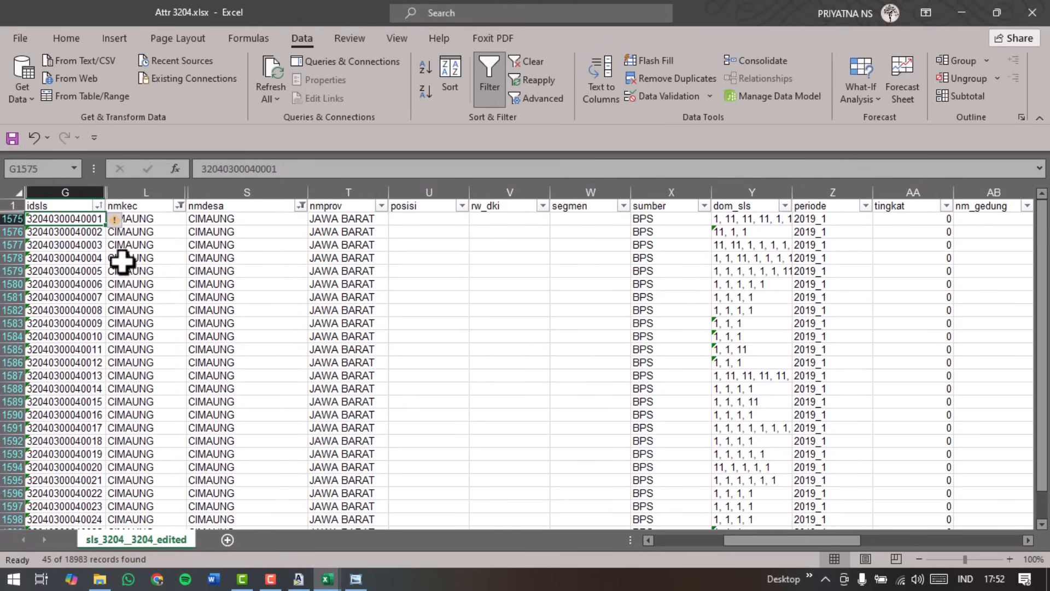
{"action": "key", "text": "ctrl+shift+Down"}
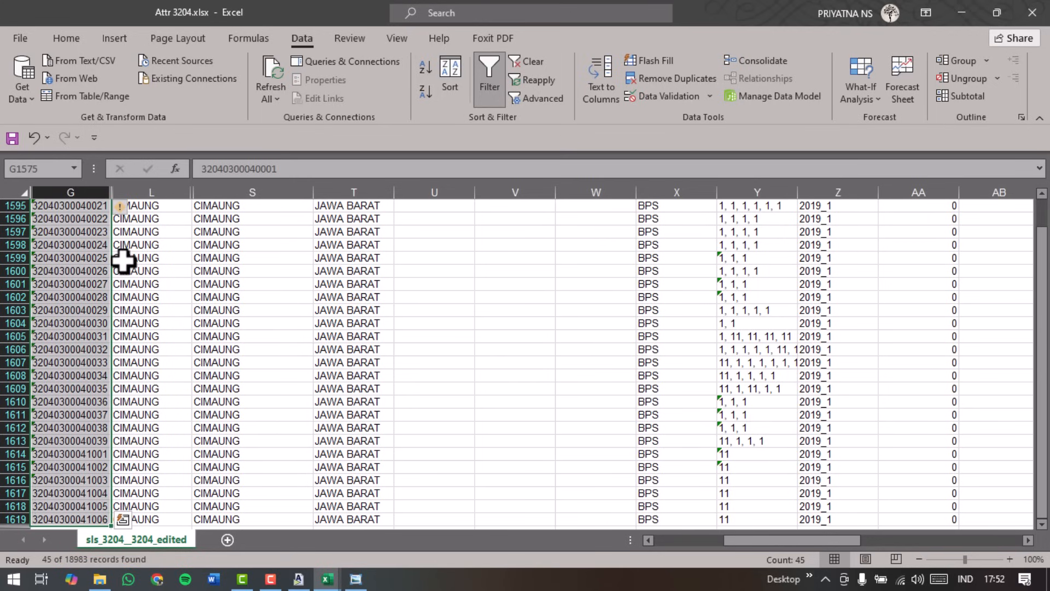
{"action": "scroll", "coordinate": [88, 336], "scroll_direction": "down", "scroll_amount": 1}
{"action": "right_click", "coordinate": [88, 336]}
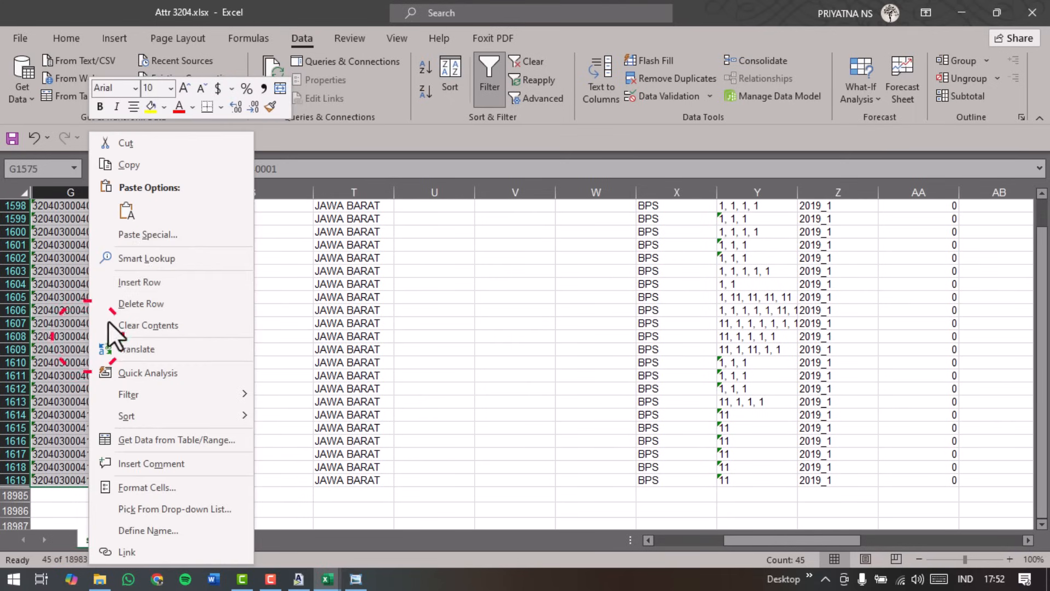
{"action": "left_click", "coordinate": [136, 166]}
{"action": "scroll", "coordinate": [171, 452], "scroll_direction": "up", "scroll_amount": 8}
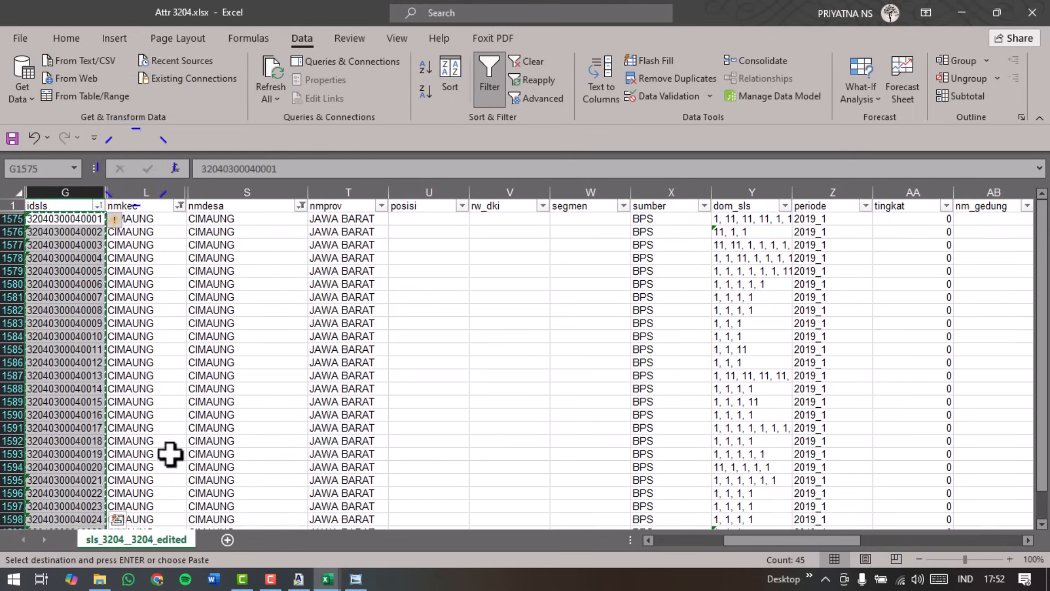
Return to Book1, paste the idsls codes as values into Sheet4 starting at B1, and autofit column B.
{"action": "mouse_move", "coordinate": [328, 579]}
{"action": "left_click", "coordinate": [287, 533]}
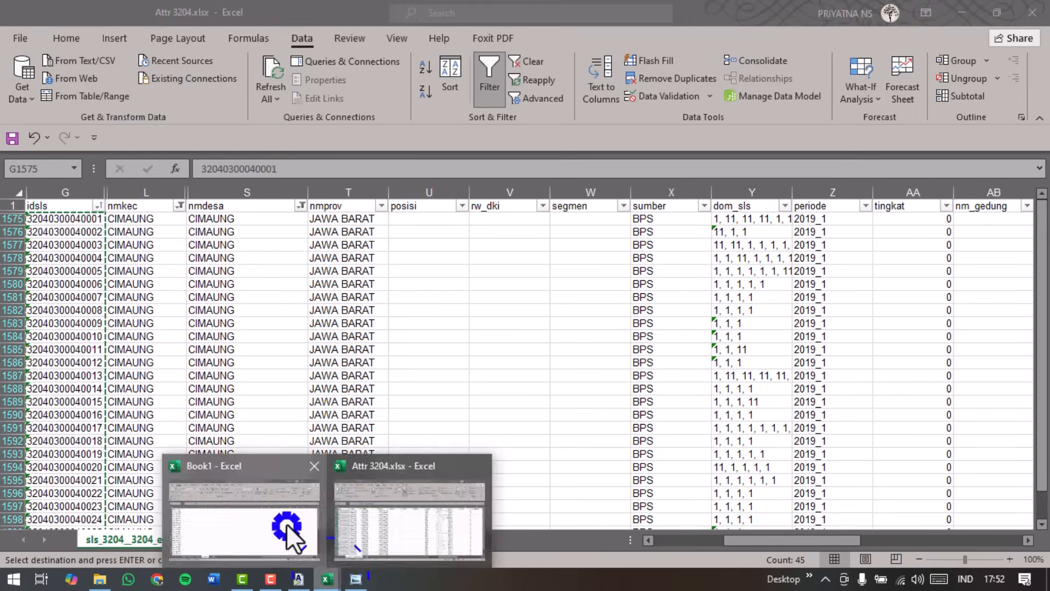
{"action": "right_click", "coordinate": [114, 208]}
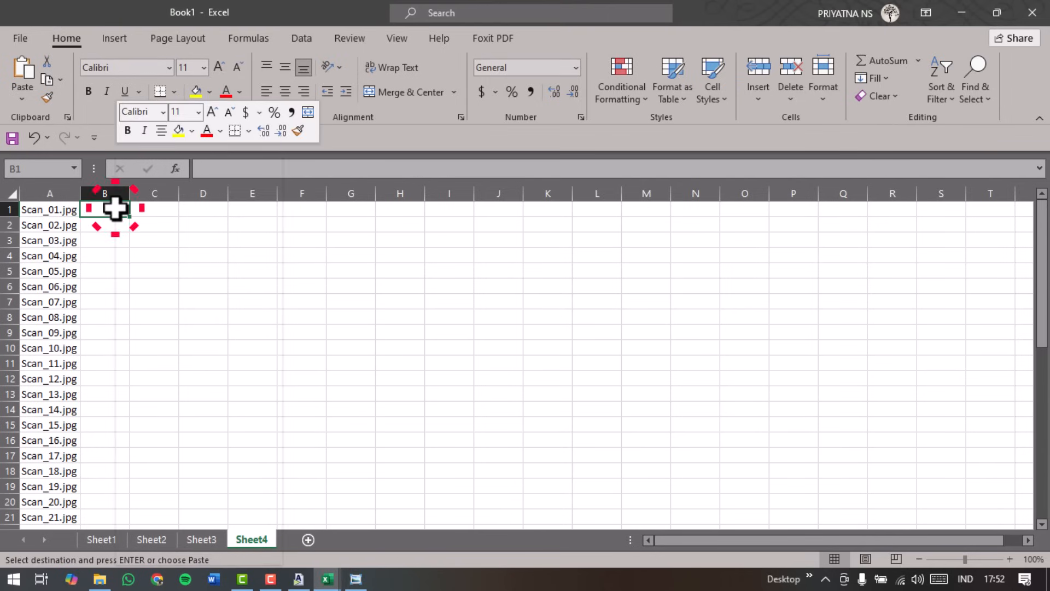
{"action": "left_click", "coordinate": [172, 237]}
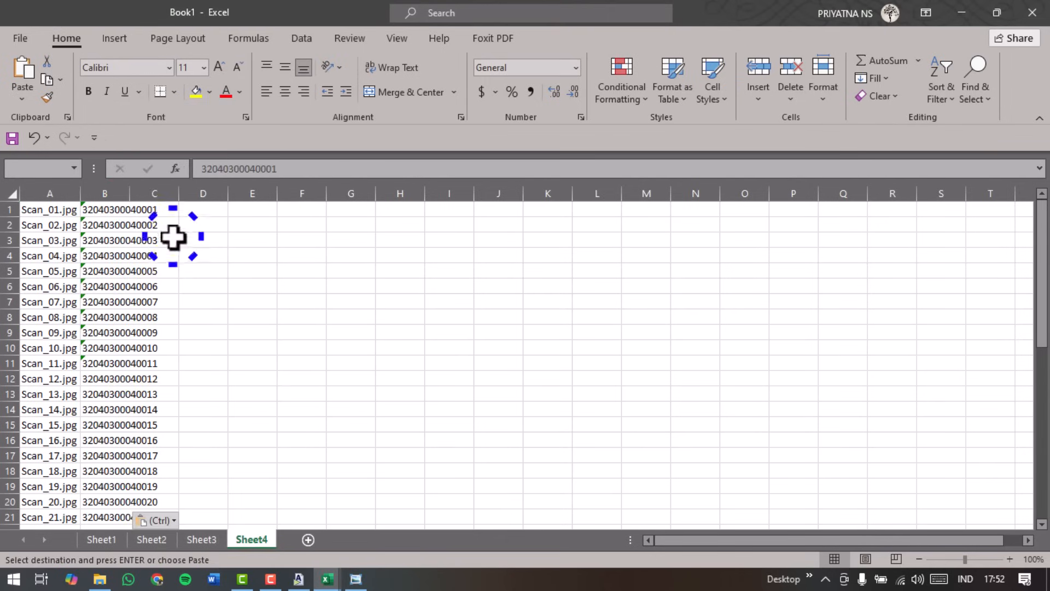
{"action": "left_click_drag", "start_coordinate": [130, 192], "coordinate": [130, 192]}
{"action": "double_click", "coordinate": [130, 192]}
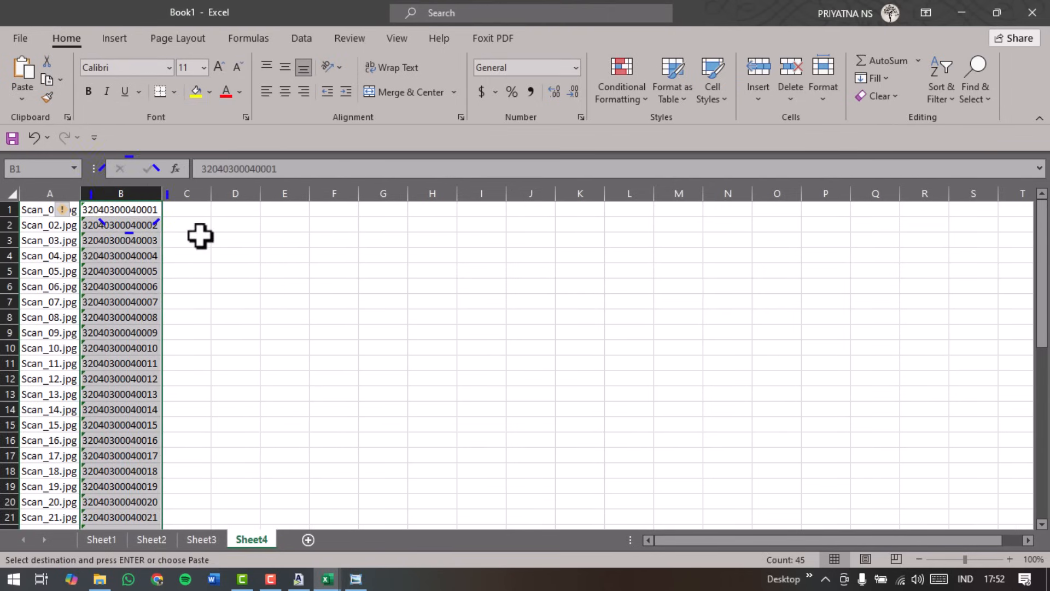
Copy the rename-pair formula from C1 of Sheet3 into C1 of Sheet4, pasting formulas only, and autofit column C.
{"action": "left_click", "coordinate": [195, 215]}
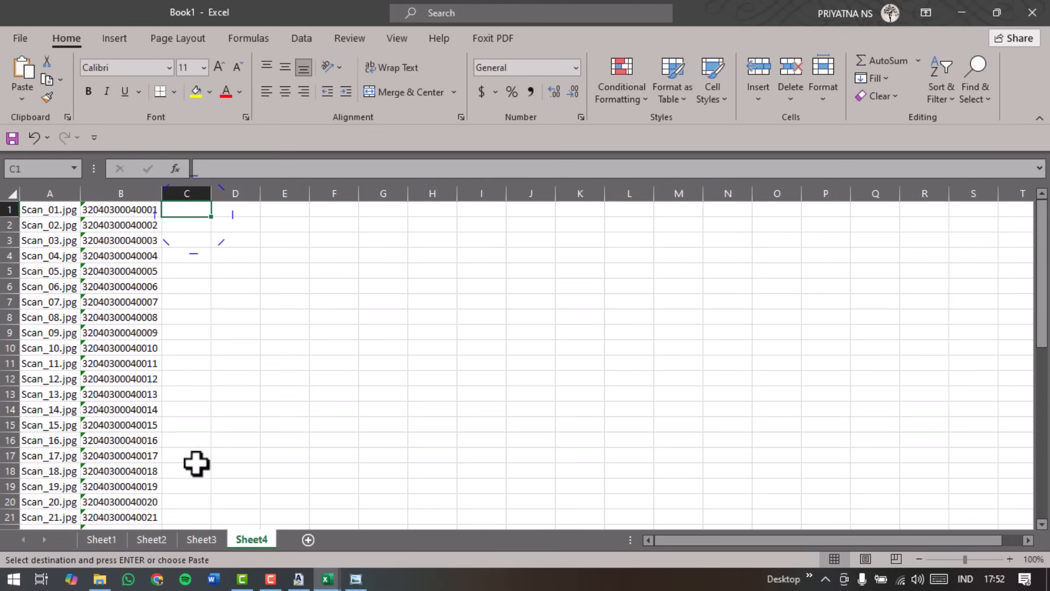
{"action": "left_click", "coordinate": [192, 536]}
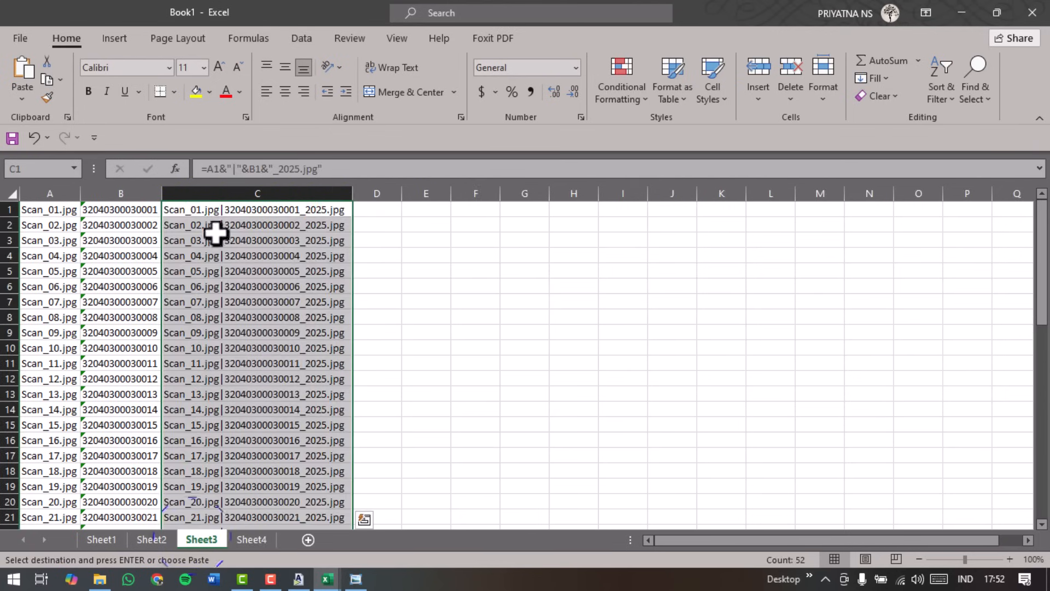
{"action": "left_click", "coordinate": [197, 209]}
{"action": "right_click", "coordinate": [197, 210]}
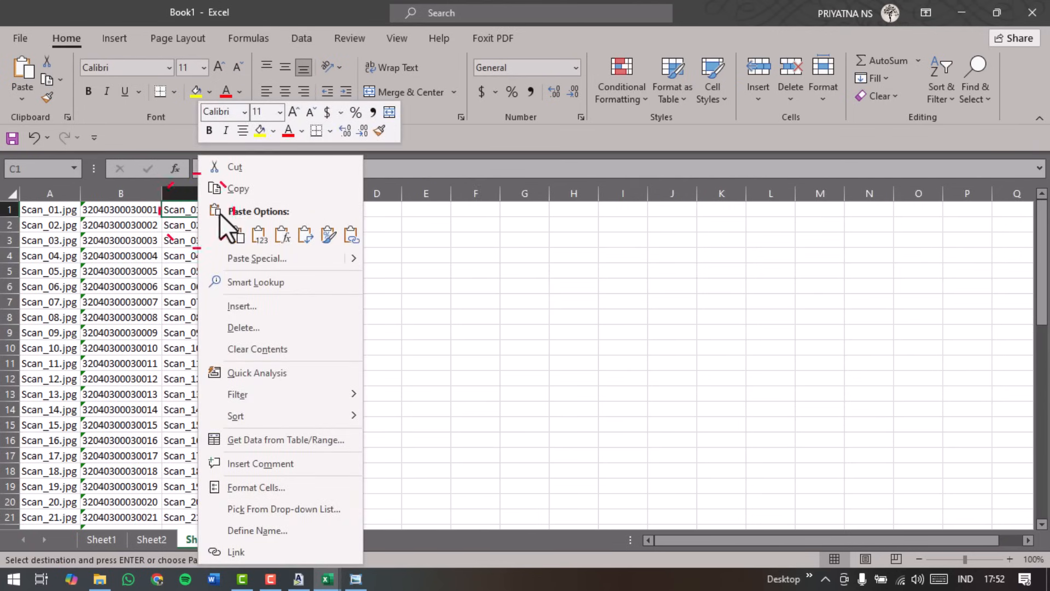
{"action": "left_click", "coordinate": [233, 195]}
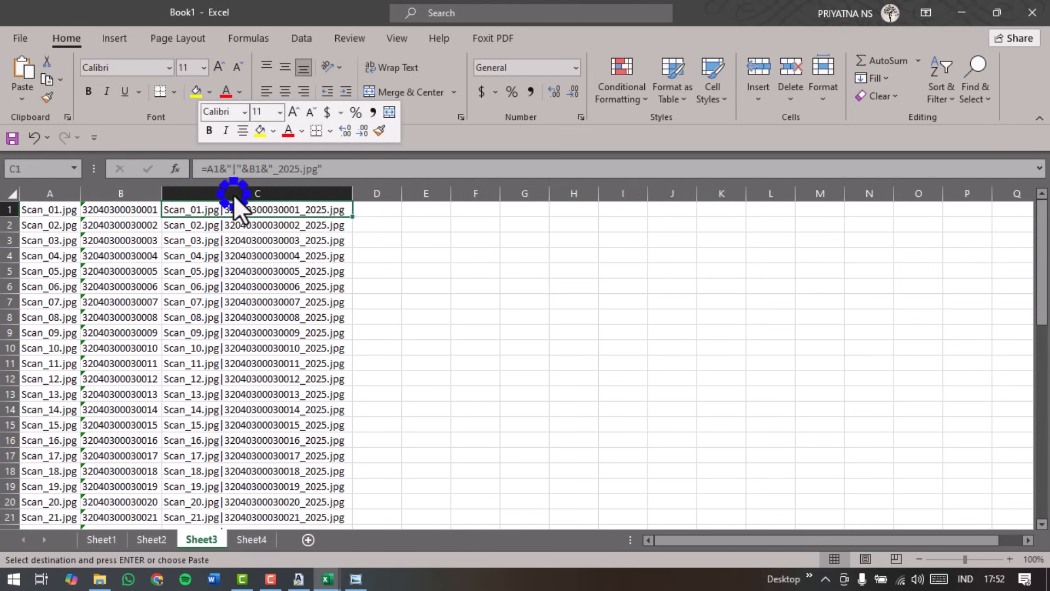
{"action": "left_click", "coordinate": [255, 539]}
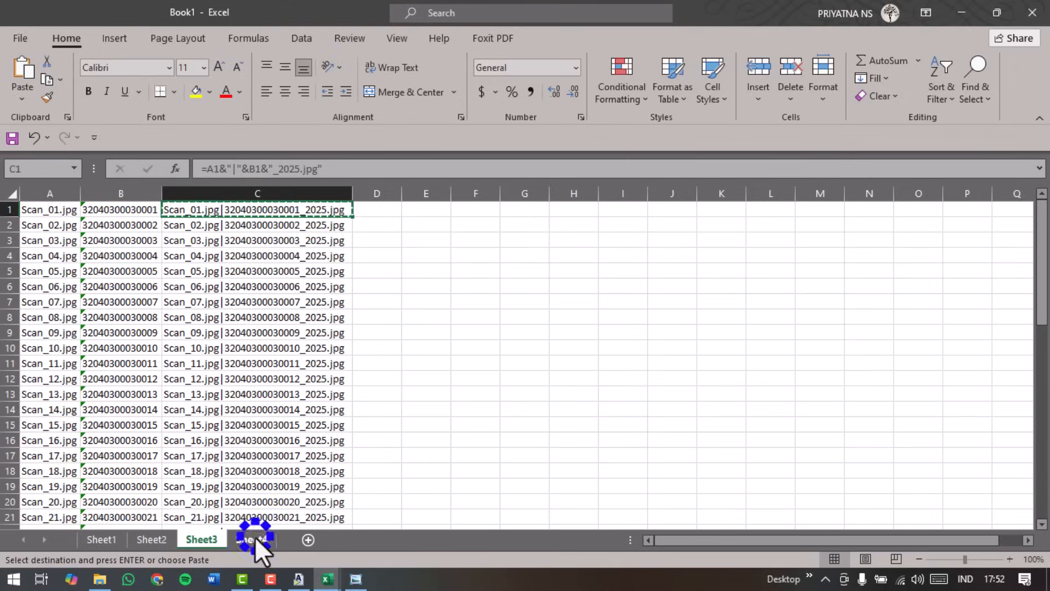
{"action": "right_click", "coordinate": [193, 208]}
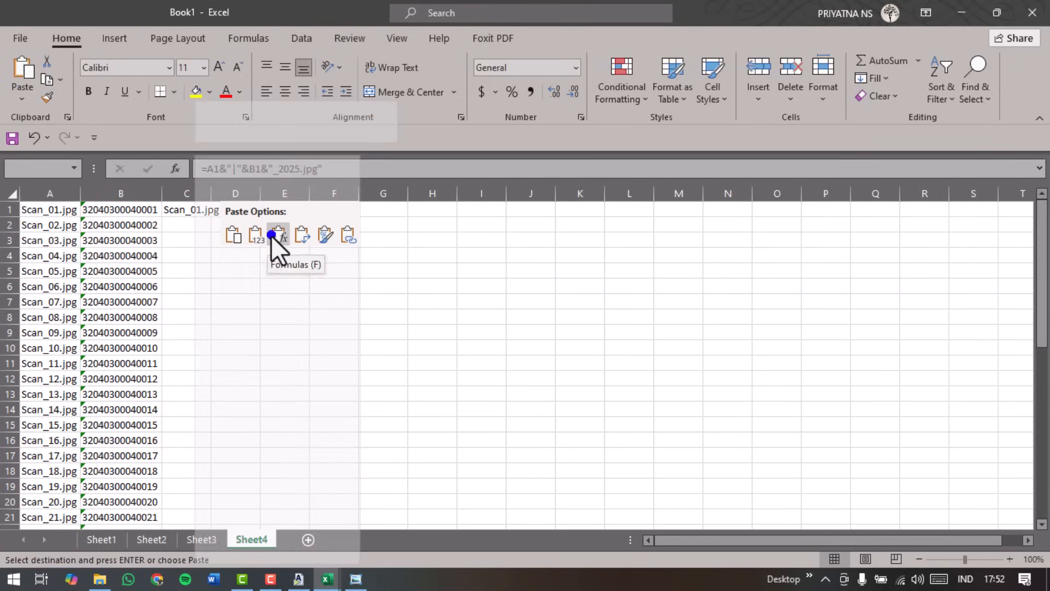
{"action": "left_click", "coordinate": [274, 235]}
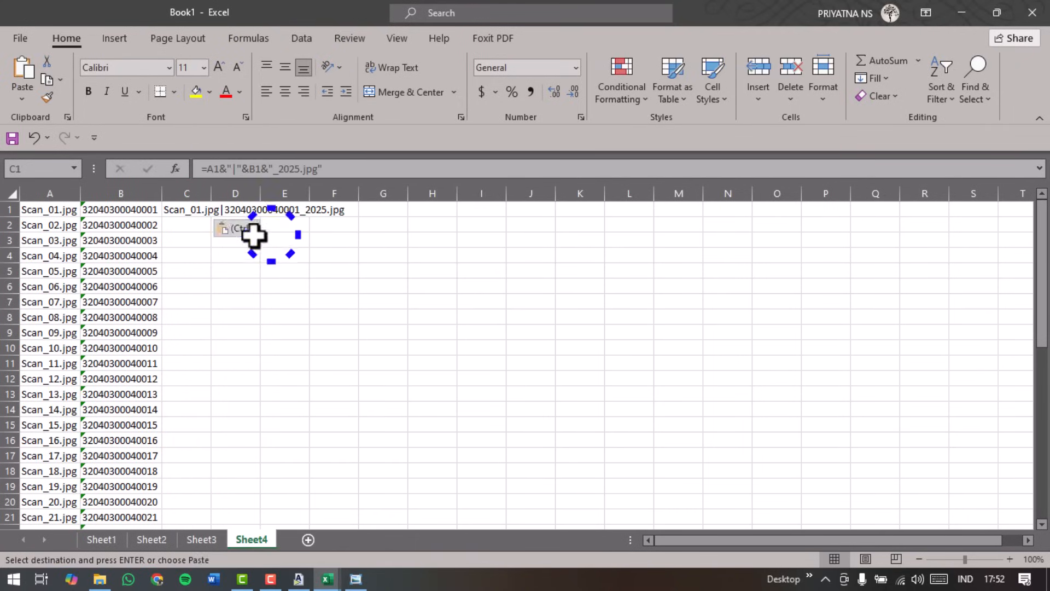
{"action": "double_click", "coordinate": [211, 191]}
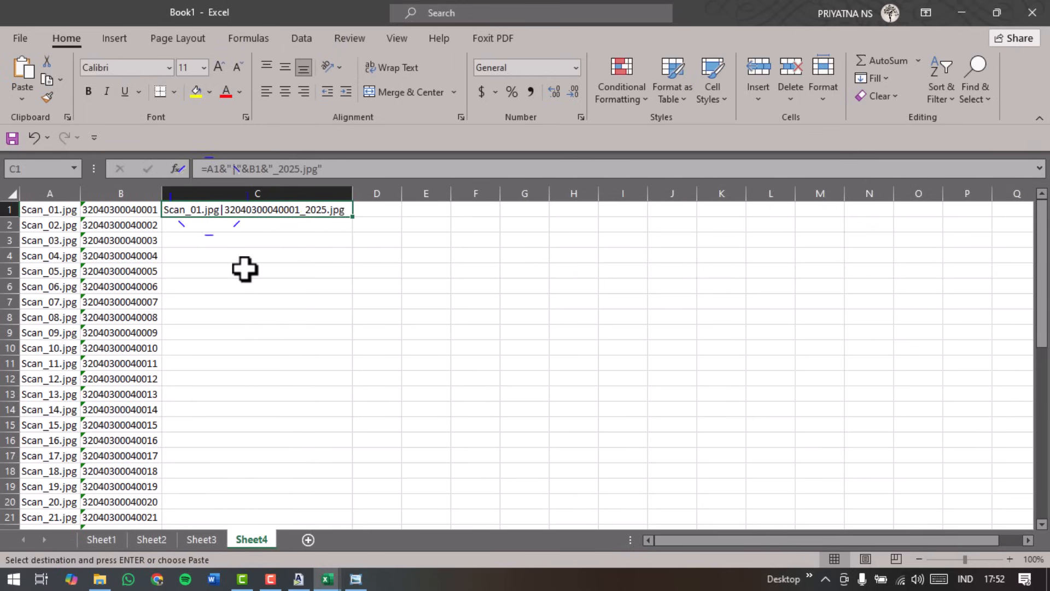
Fill the C1 formula down to row 45 in Sheet4 and copy all the resulting rename pairs.
{"action": "double_click", "coordinate": [353, 216]}
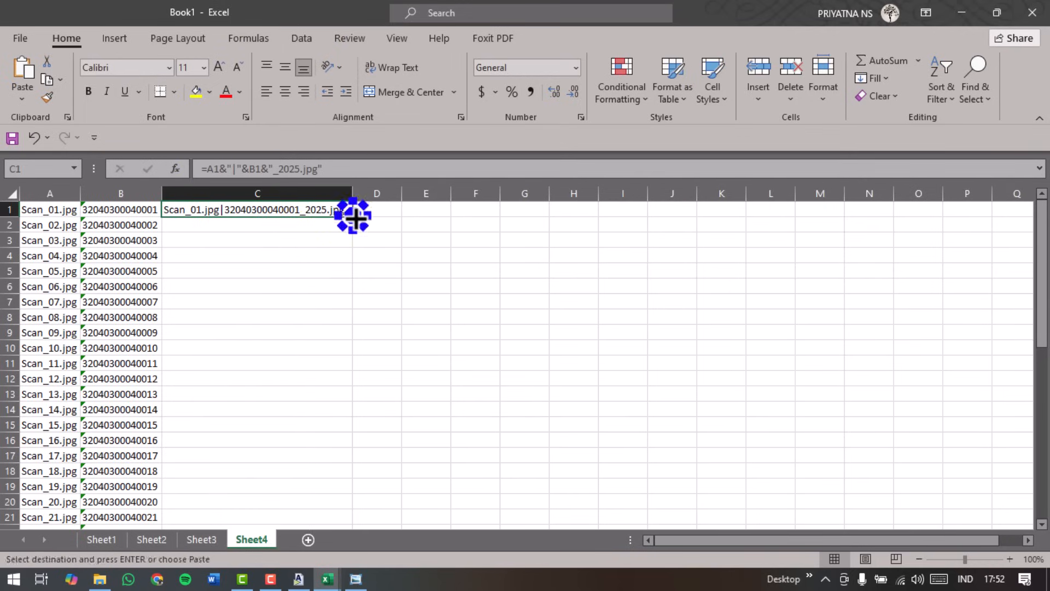
{"action": "scroll", "coordinate": [298, 329], "scroll_direction": "down", "scroll_amount": 10}
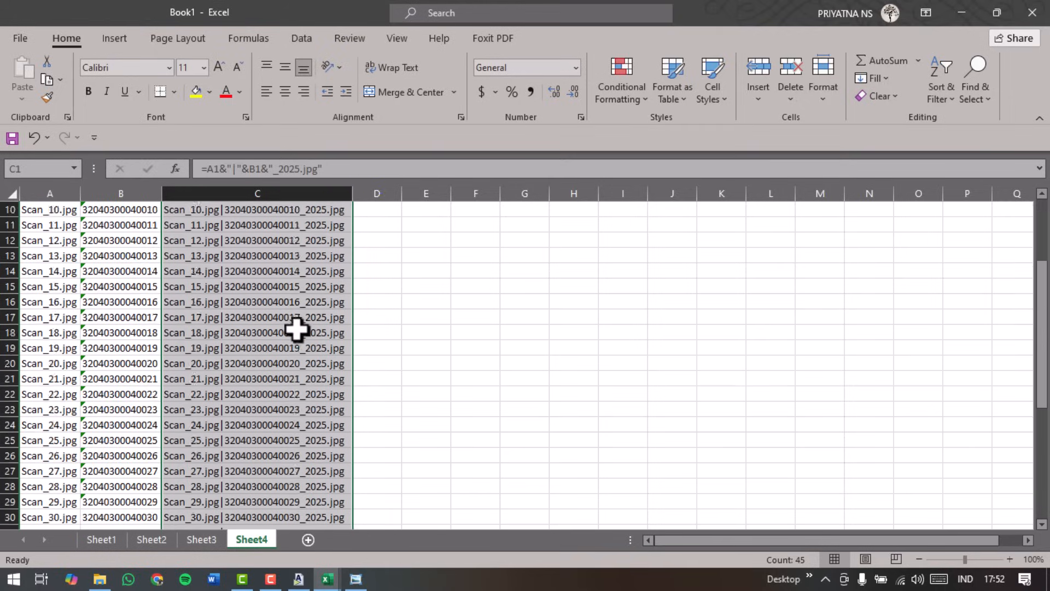
{"action": "scroll", "coordinate": [298, 329], "scroll_direction": "down", "scroll_amount": 3}
{"action": "scroll", "coordinate": [298, 328], "scroll_direction": "up", "scroll_amount": 2}
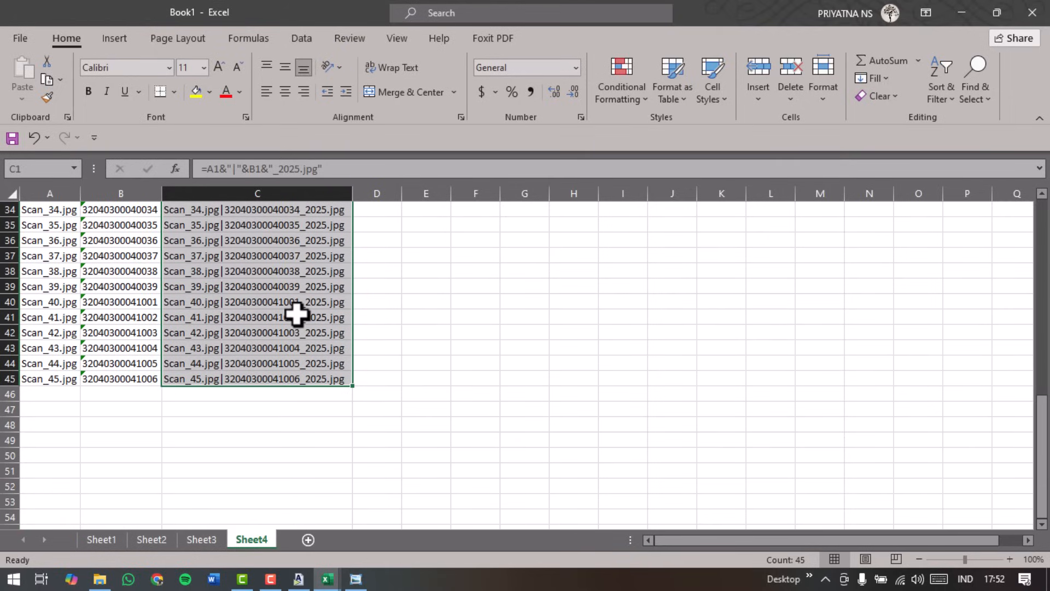
{"action": "right_click", "coordinate": [274, 302]}
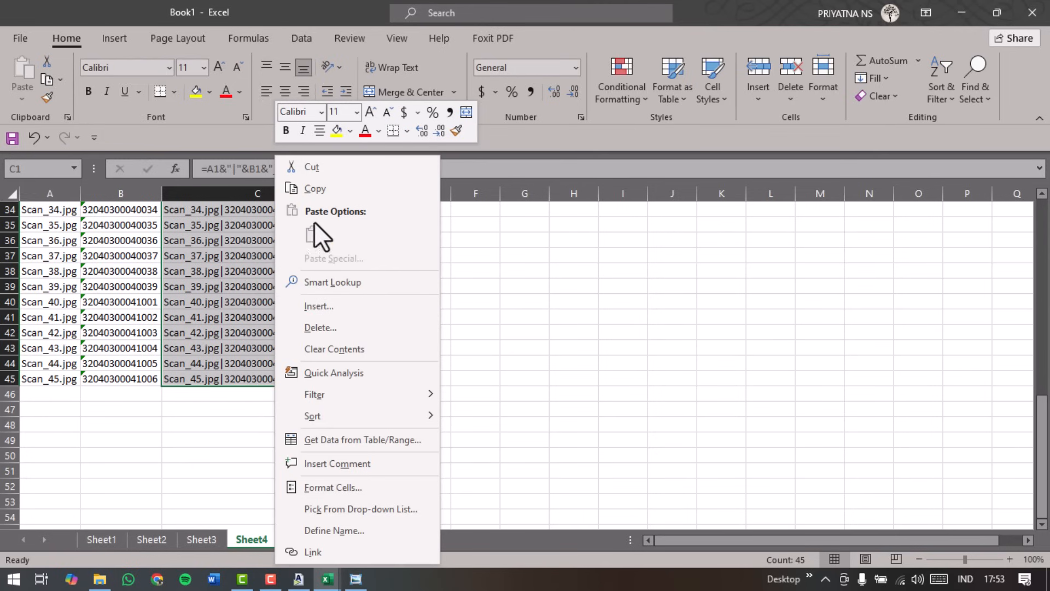
{"action": "left_click", "coordinate": [320, 188]}
{"action": "scroll", "coordinate": [230, 446], "scroll_direction": "up", "scroll_amount": 11}
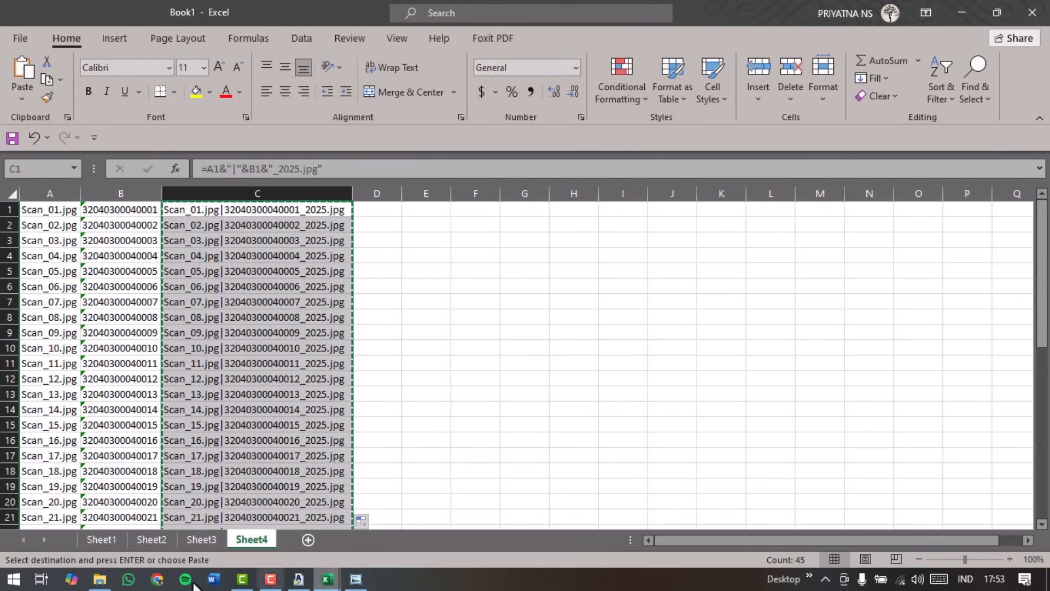
Switch to File Explorer and create a text document named Ren Cimaung.txt in the 004 CIMAUNG folder.
{"action": "left_click", "coordinate": [108, 581]}
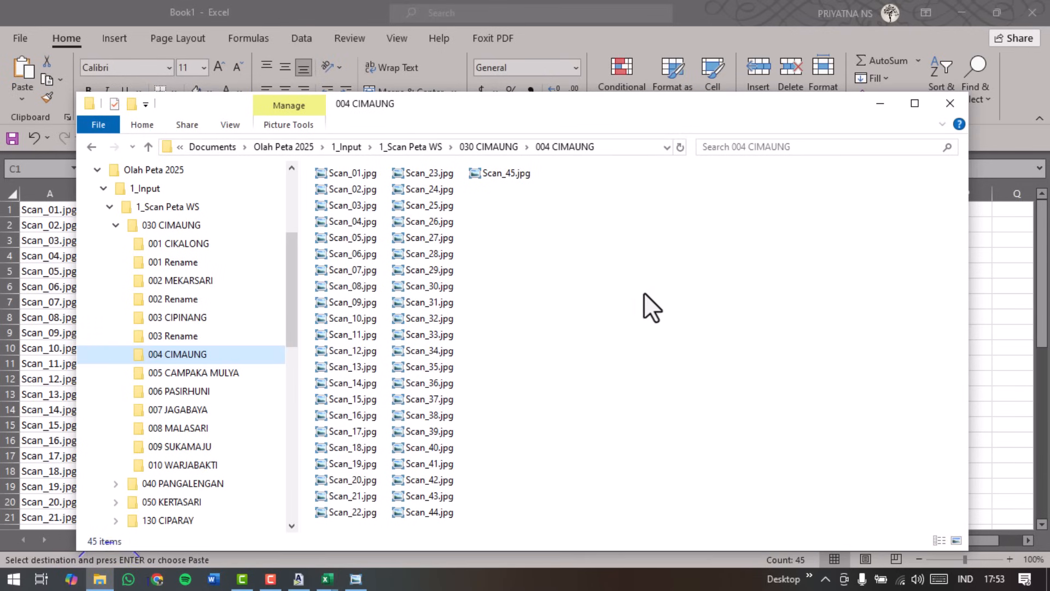
{"action": "right_click", "coordinate": [588, 289]}
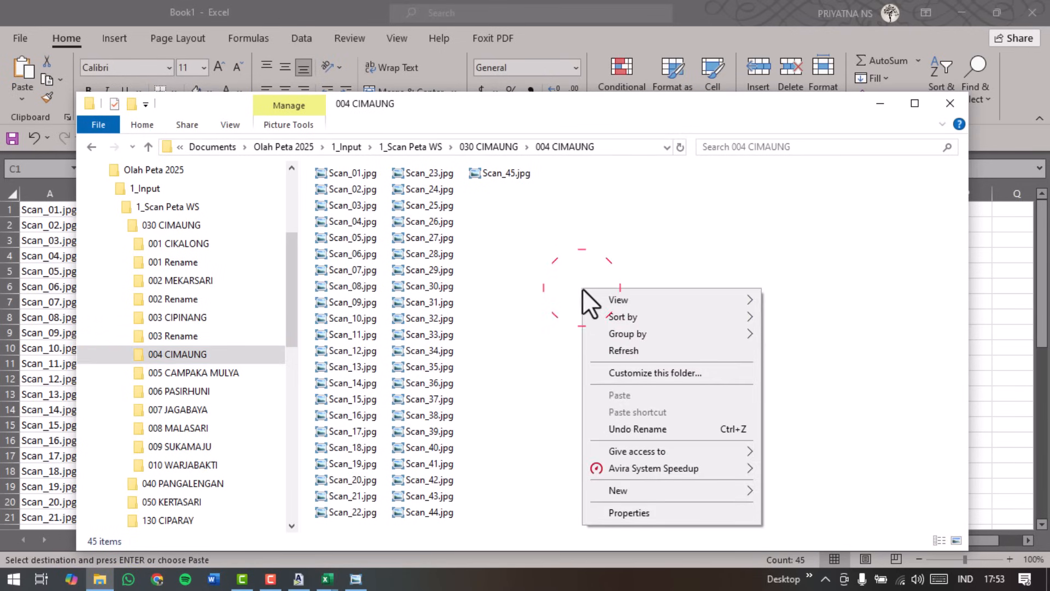
{"action": "mouse_move", "coordinate": [649, 487]}
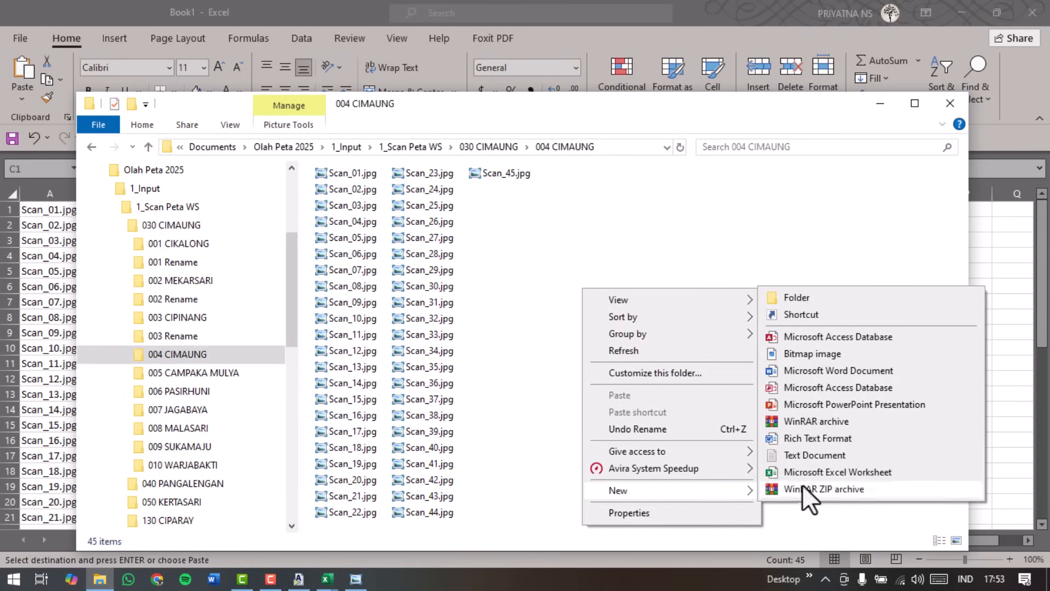
{"action": "left_click", "coordinate": [835, 455]}
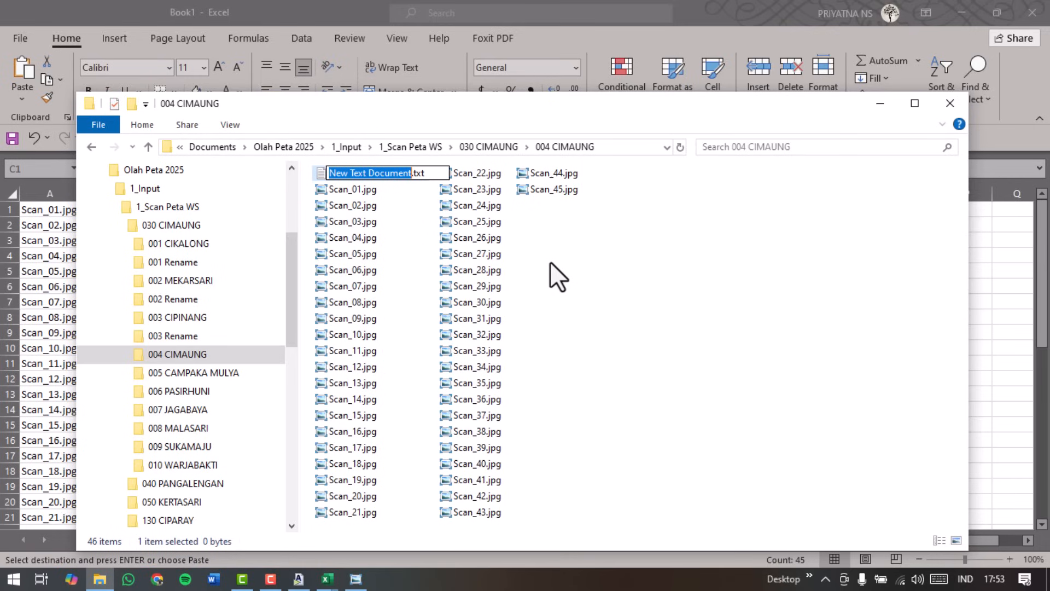
{"action": "type", "text": "R"}
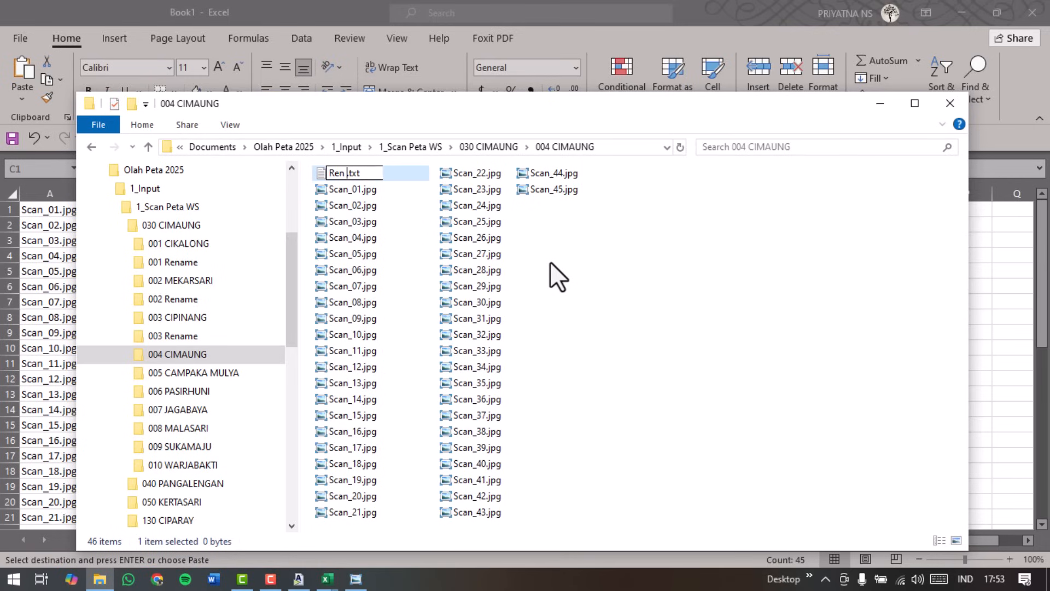
{"action": "type", "text": "en Cimaung"}
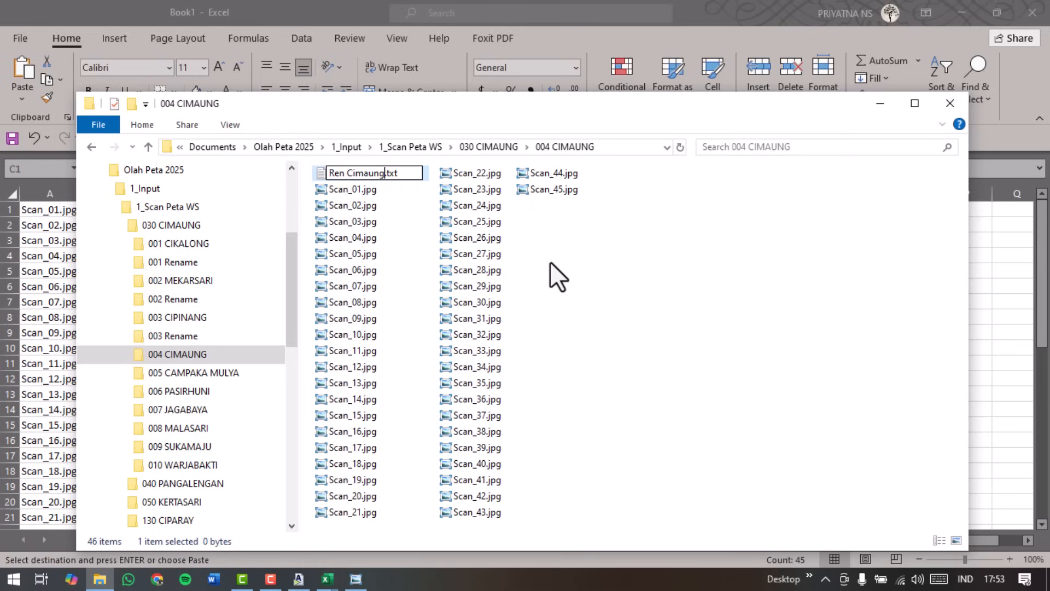
{"action": "key", "text": "Return"}
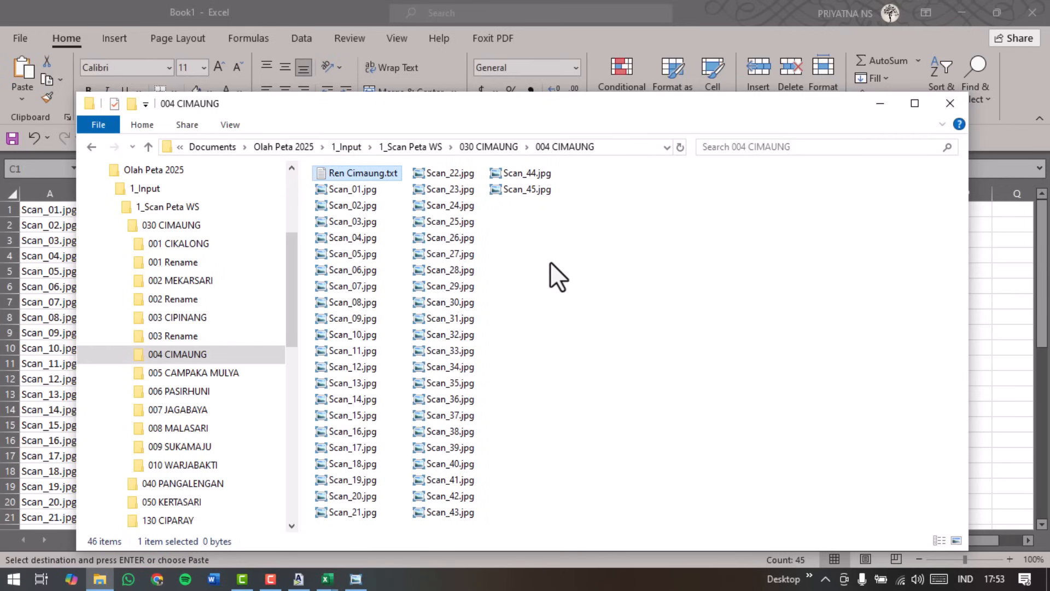
Paste the copied rename pairs into Ren Cimaung.txt, then close the file and save the changes.
{"action": "double_click", "coordinate": [389, 174]}
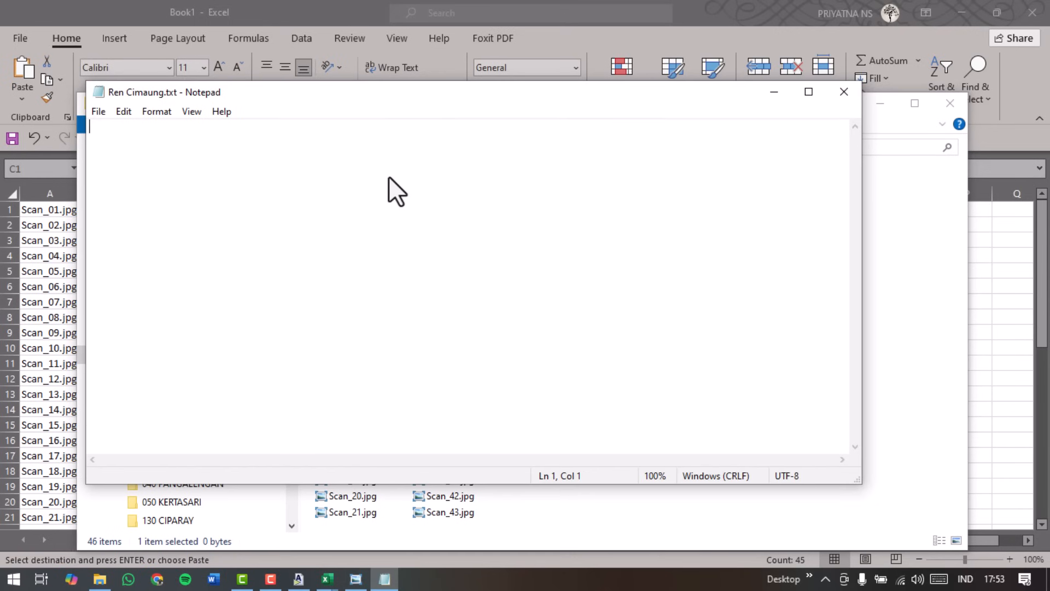
{"action": "right_click", "coordinate": [388, 176]}
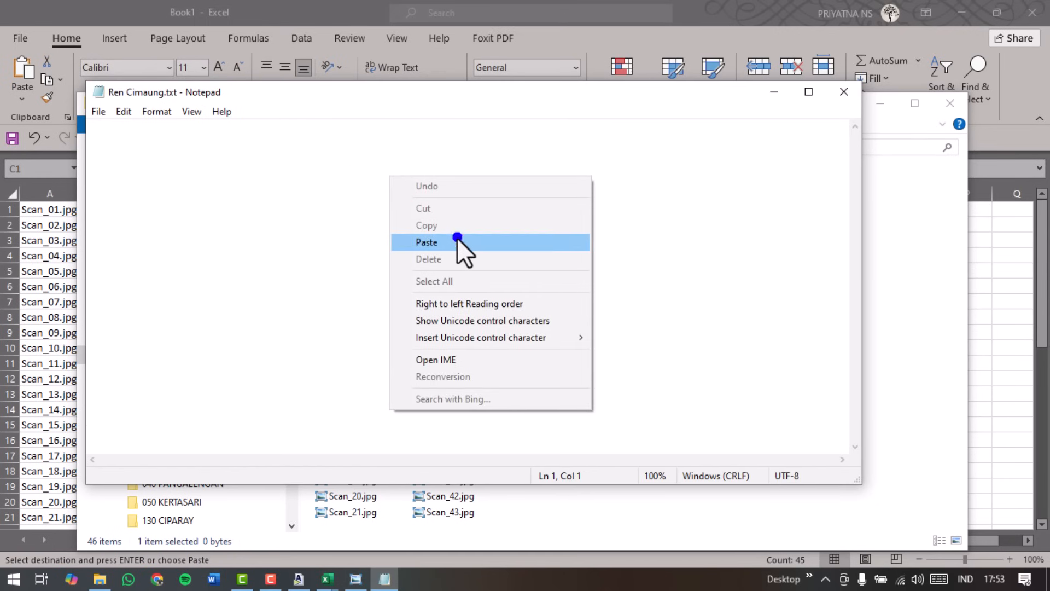
{"action": "left_click", "coordinate": [458, 238]}
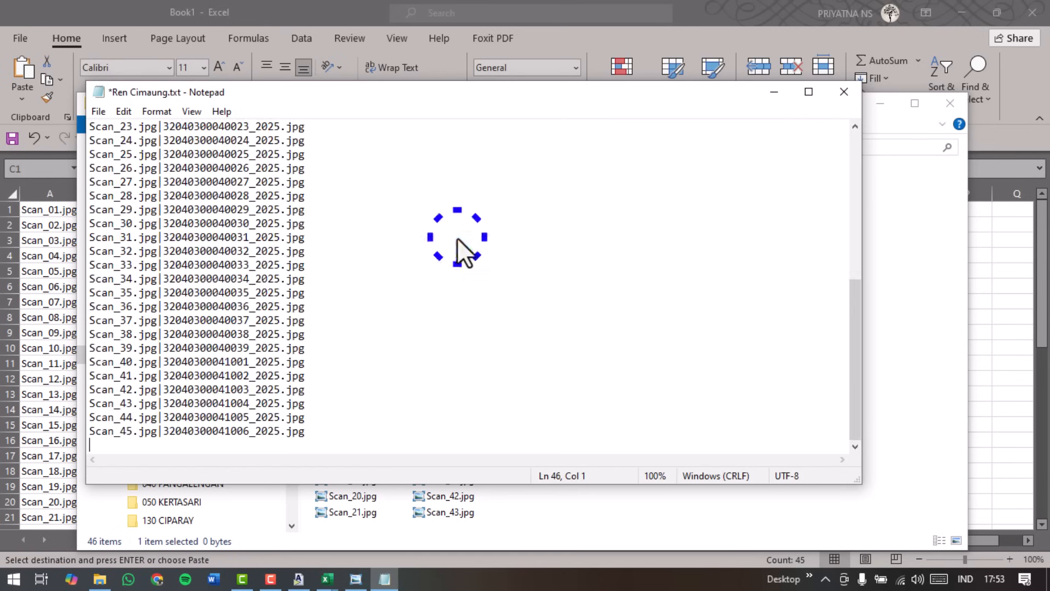
{"action": "left_click", "coordinate": [843, 93]}
{"action": "left_click", "coordinate": [479, 317]}
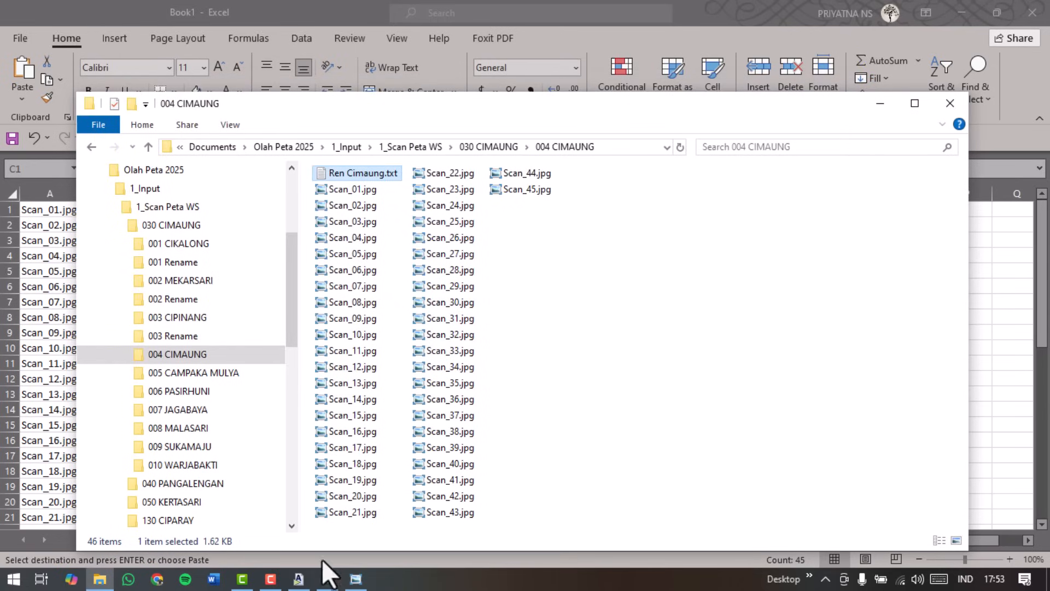
Switch to Bulk Rename Utility and import the rename pairs from Ren Cimaung.txt in the 004 CIMAUNG folder.
{"action": "left_click", "coordinate": [299, 578]}
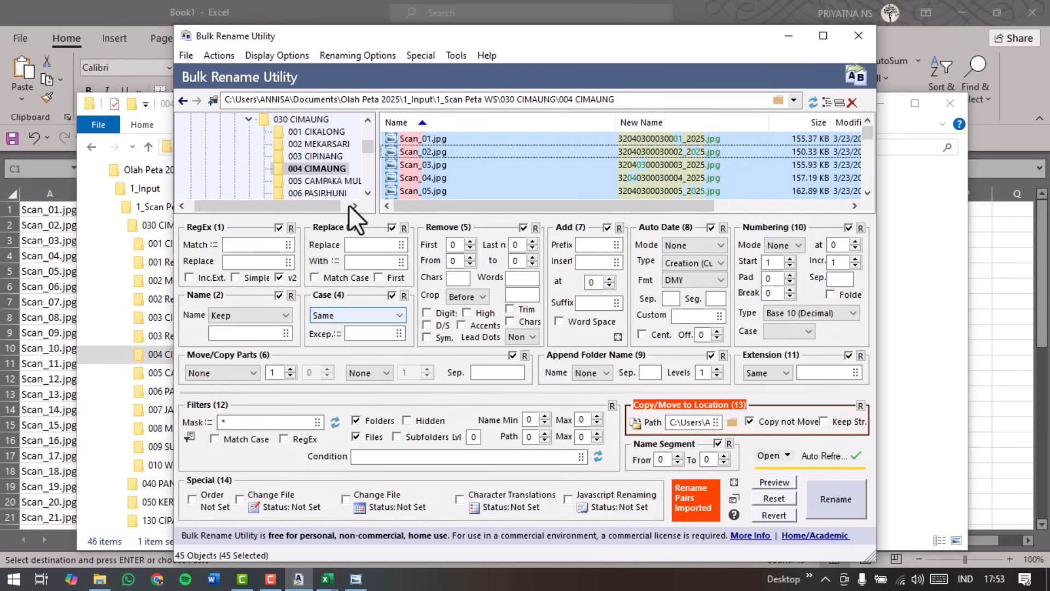
{"action": "left_click", "coordinate": [225, 54]}
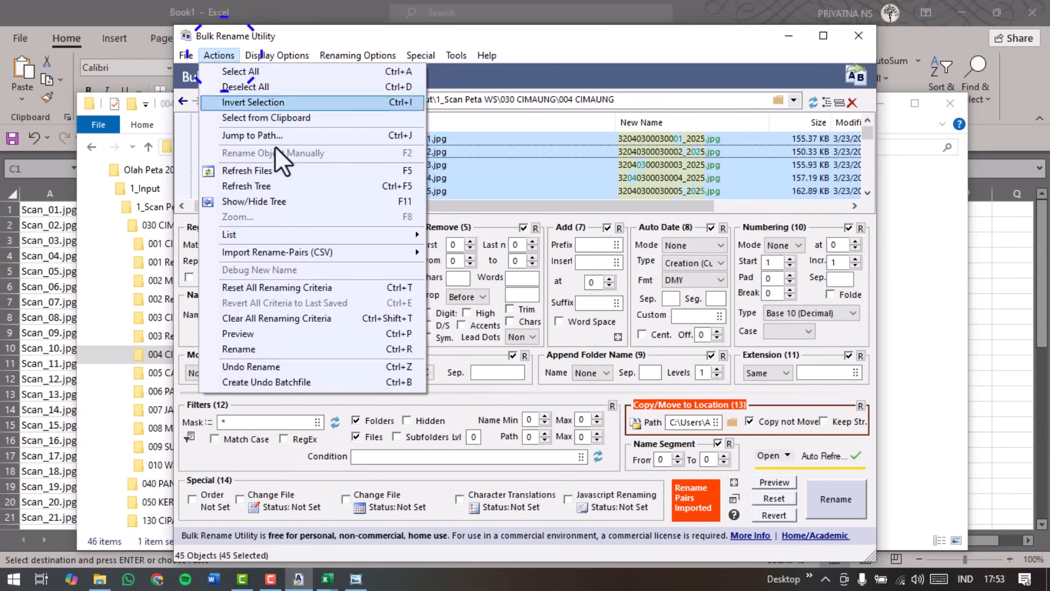
{"action": "mouse_move", "coordinate": [328, 251]}
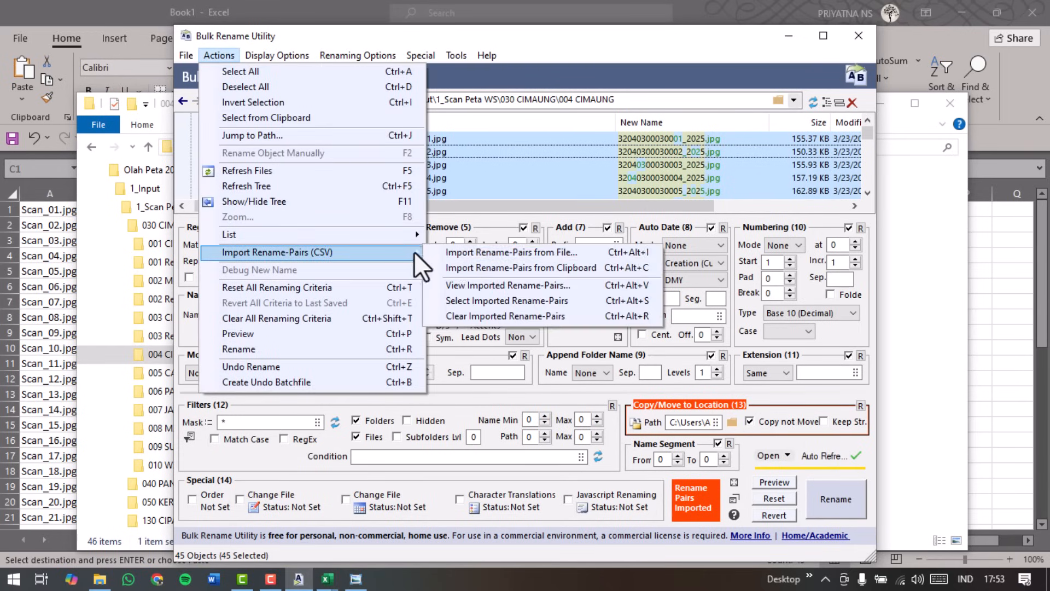
{"action": "left_click", "coordinate": [454, 252]}
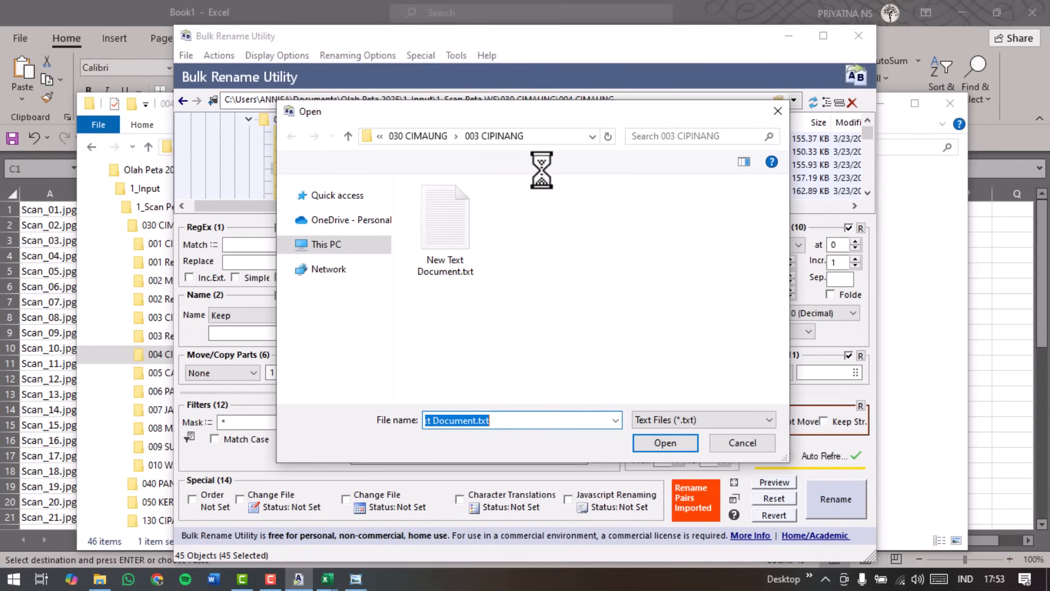
{"action": "left_click", "coordinate": [437, 136]}
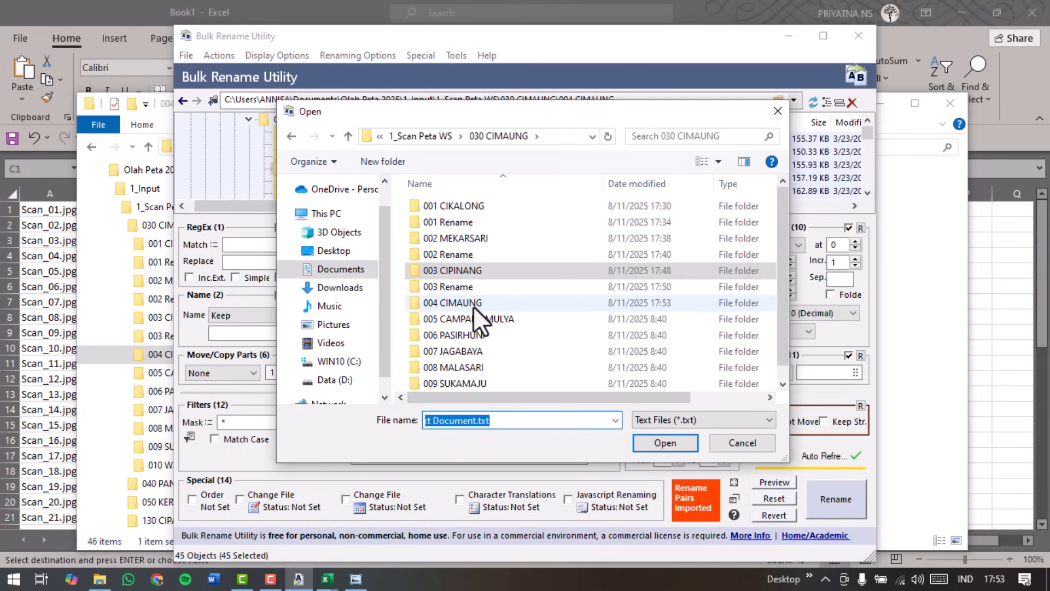
{"action": "double_click", "coordinate": [454, 302]}
{"action": "left_click", "coordinate": [453, 221]}
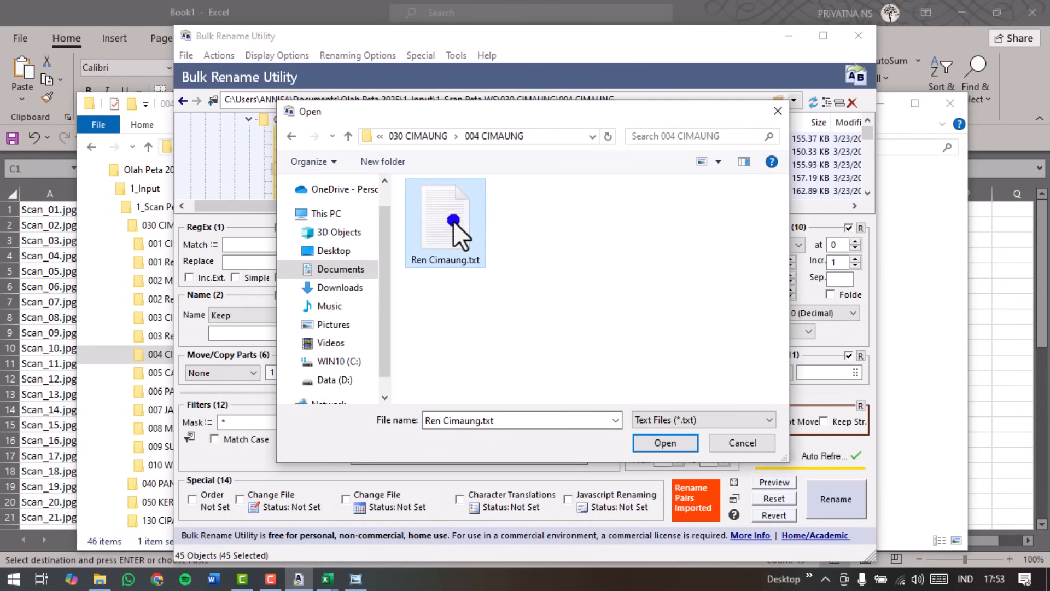
{"action": "double_click", "coordinate": [453, 221]}
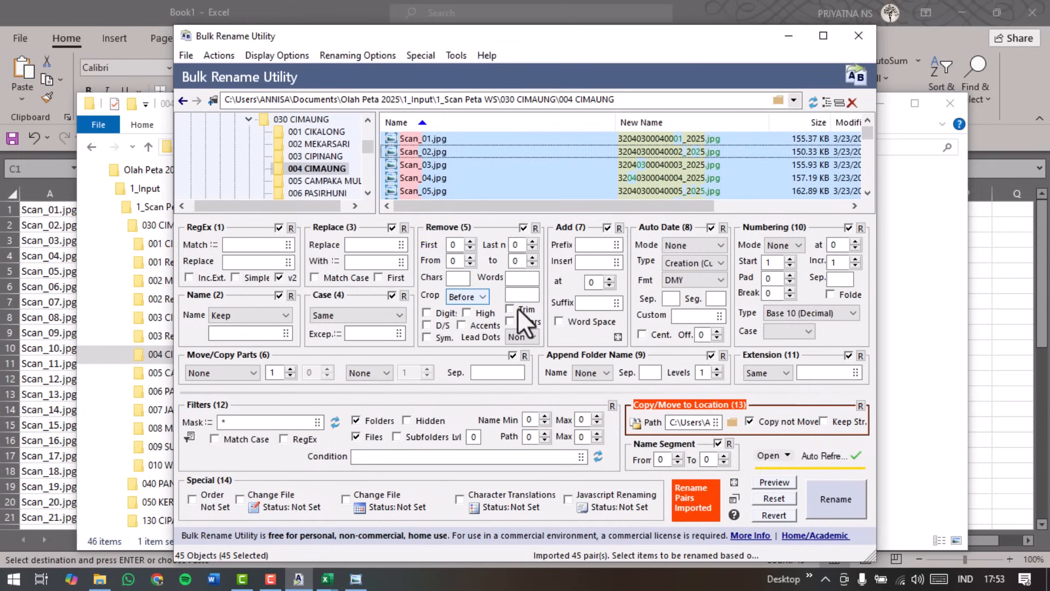
Browse for the copy location of the renamed files to Documents > Olah Peta 2025 > 1_Input > 1_Scan Peta WS > 030 CIMAUNG.
{"action": "left_click", "coordinate": [735, 424]}
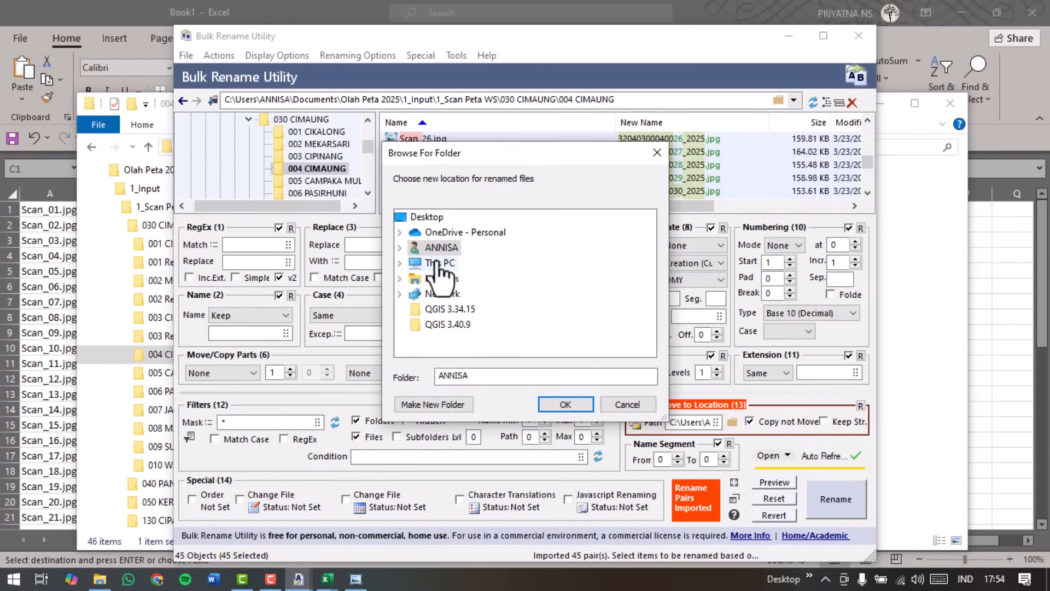
{"action": "left_click", "coordinate": [395, 247]}
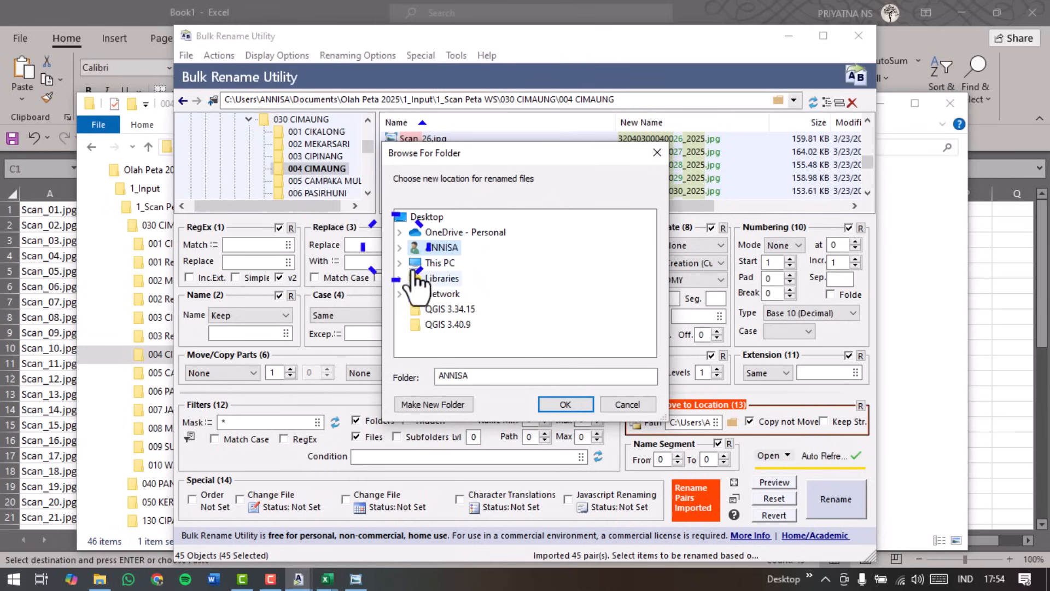
{"action": "left_click", "coordinate": [400, 248]}
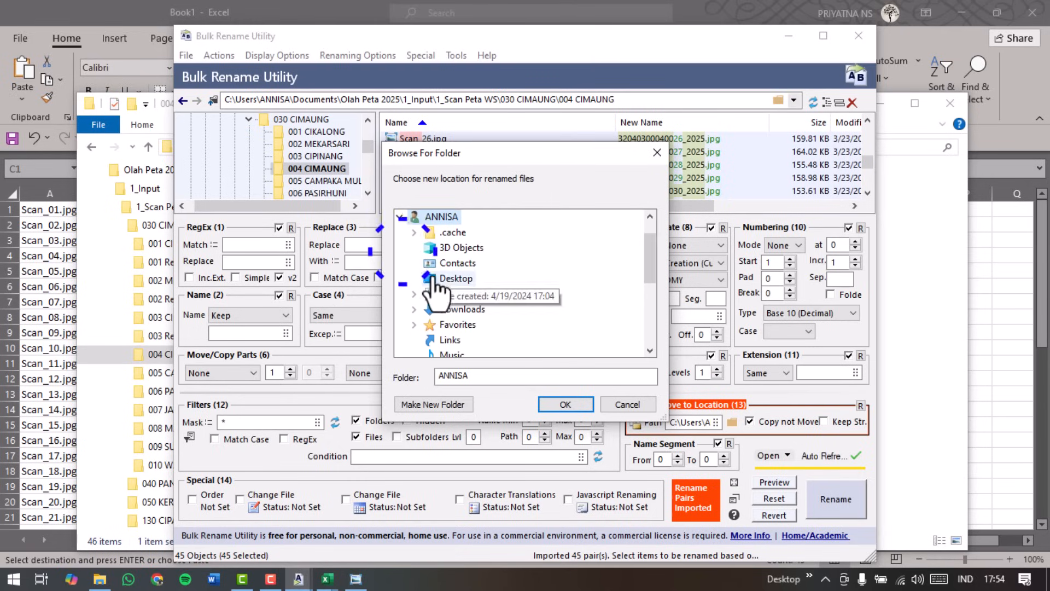
{"action": "left_click", "coordinate": [415, 295]}
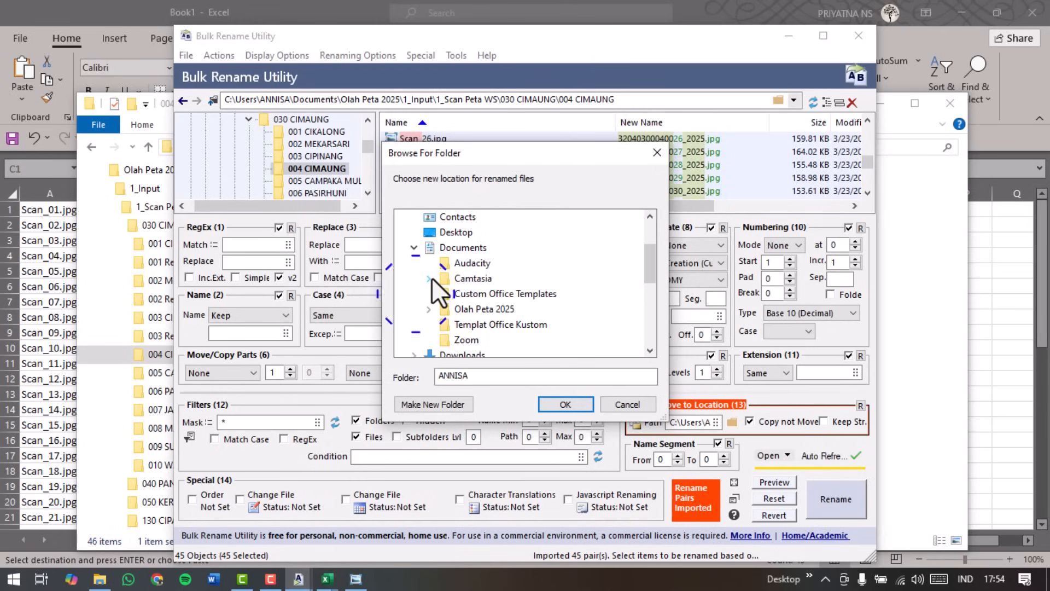
{"action": "left_click", "coordinate": [428, 310]}
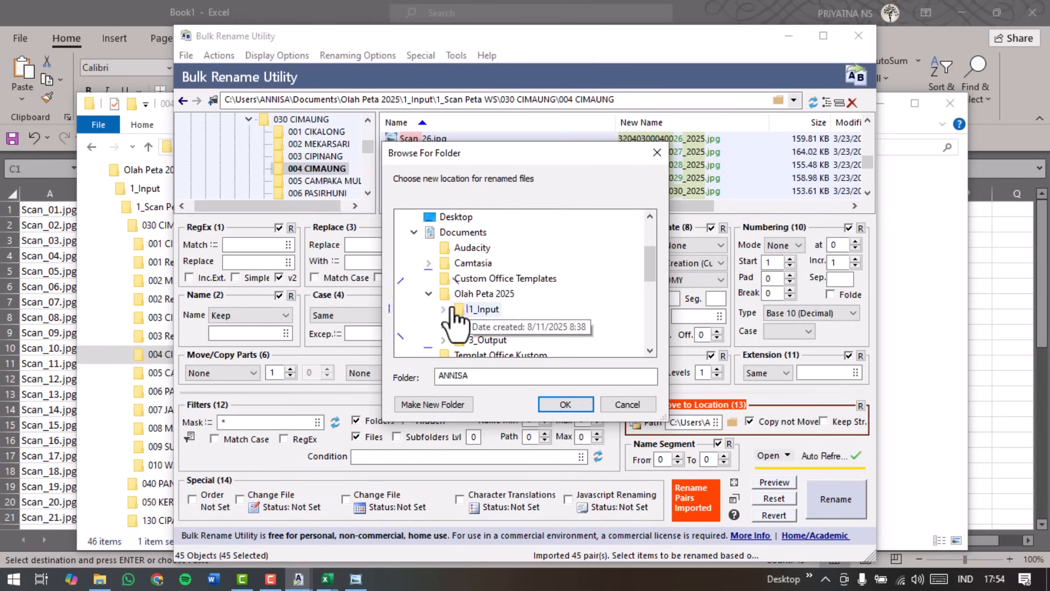
{"action": "left_click", "coordinate": [443, 309]}
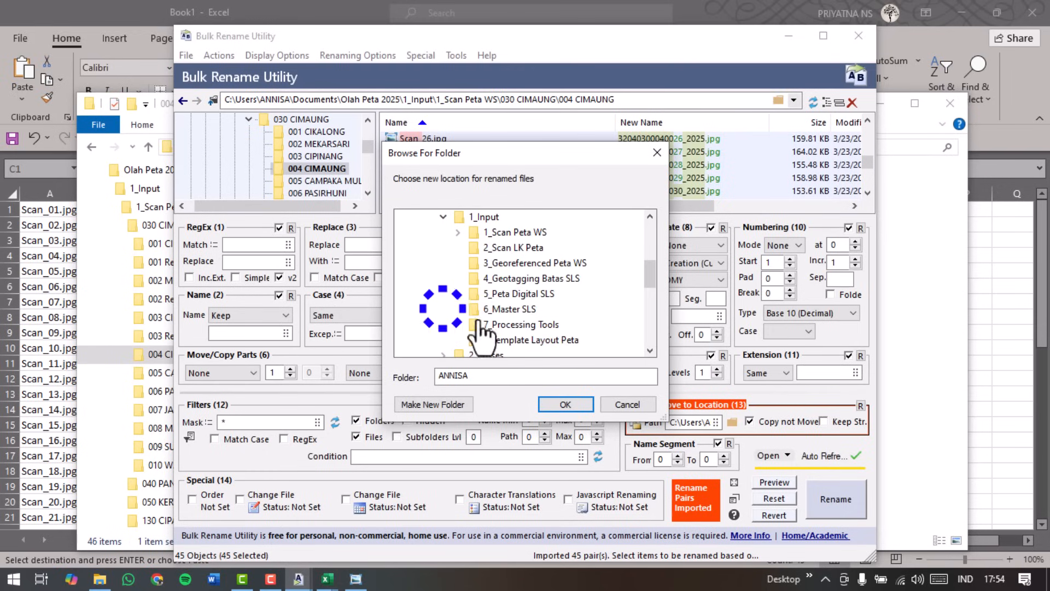
{"action": "left_click", "coordinate": [464, 235]}
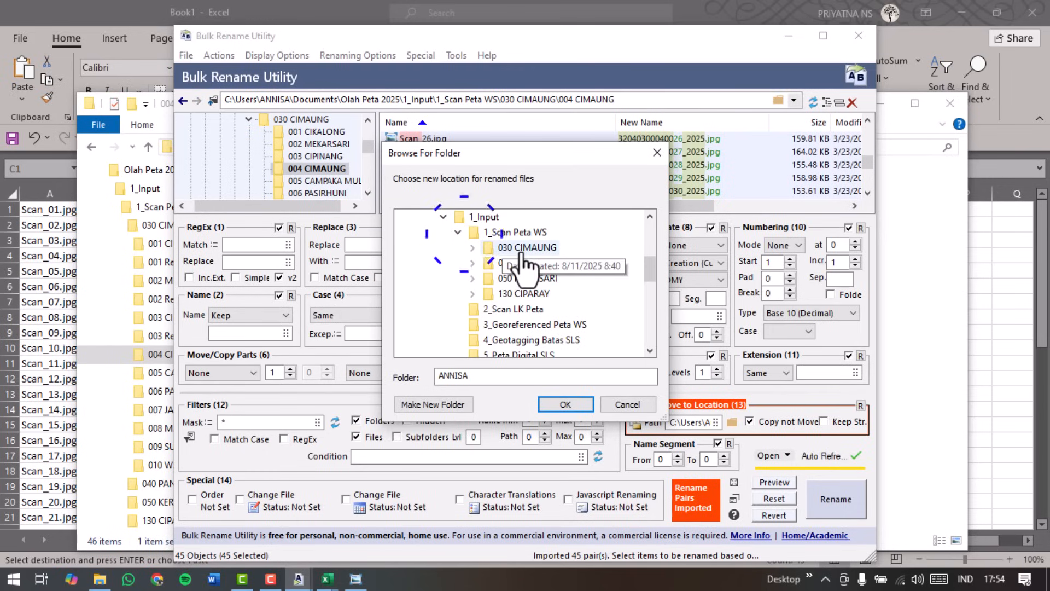
{"action": "left_click", "coordinate": [521, 250]}
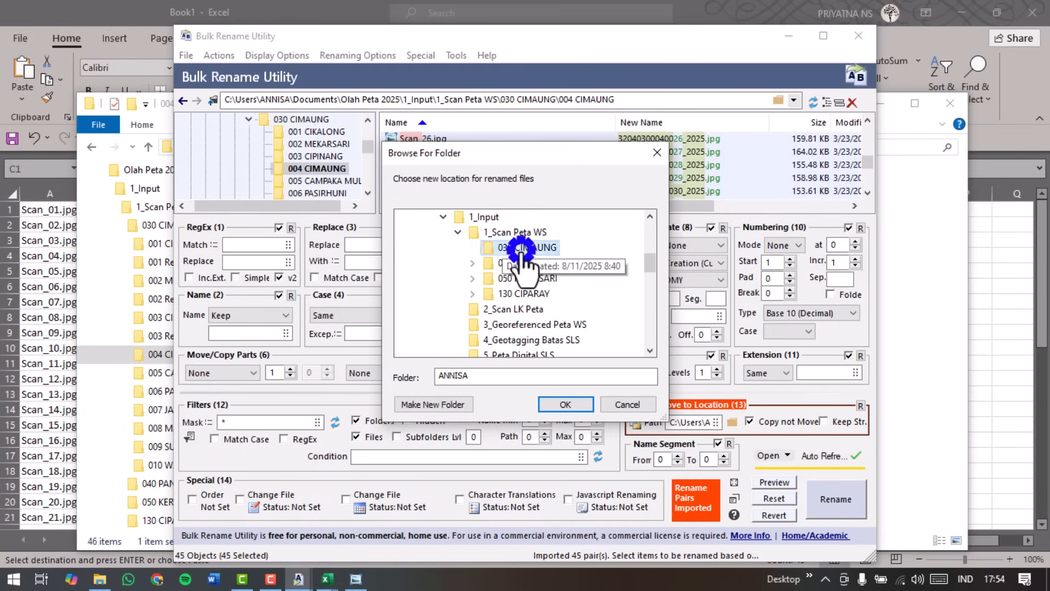
Create a folder named 004 Rename inside 030 CIMAUNG and set it as the location for the renamed files.
{"action": "left_click", "coordinate": [460, 408]}
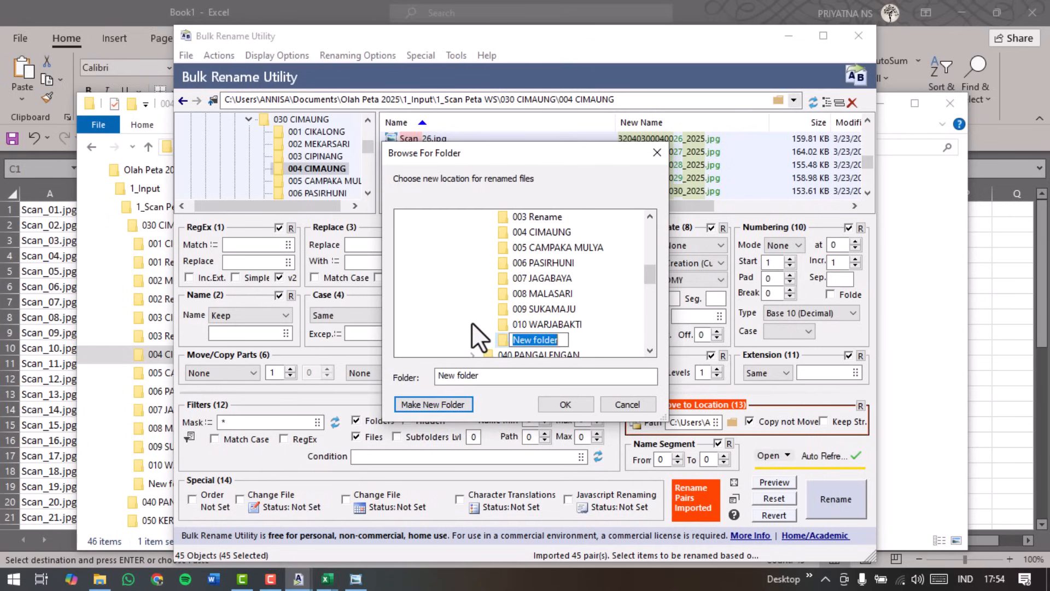
{"action": "type", "text": "004 "}
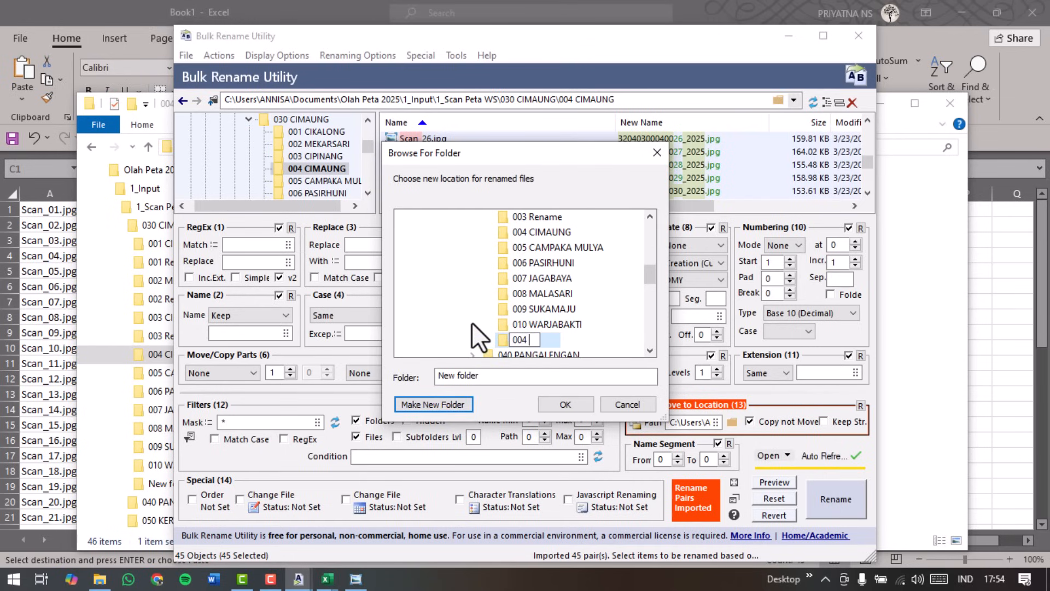
{"action": "type", "text": "Rename"}
{"action": "key", "text": "Return"}
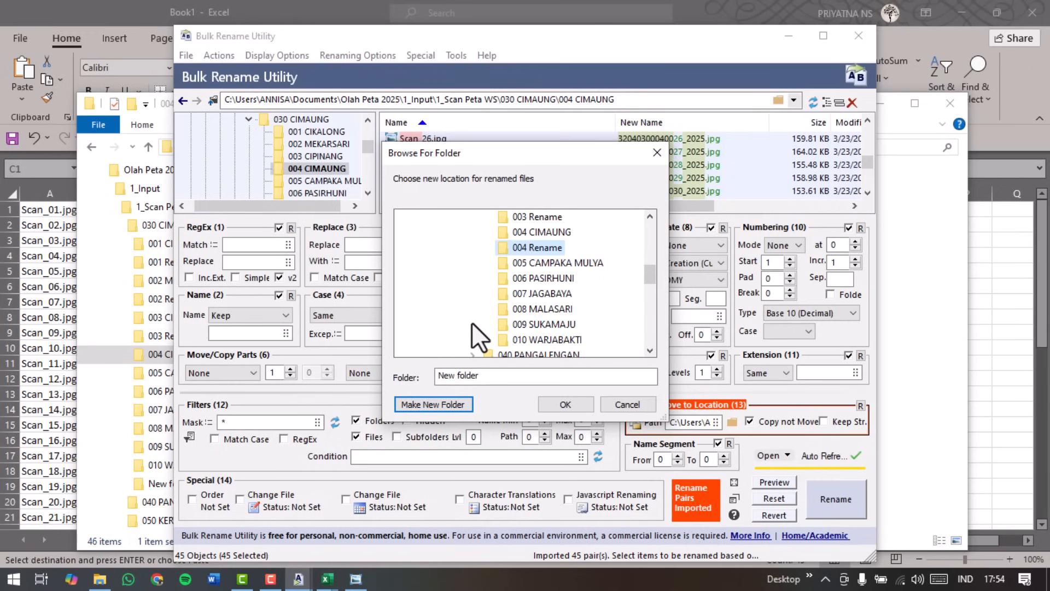
{"action": "left_click", "coordinate": [560, 408]}
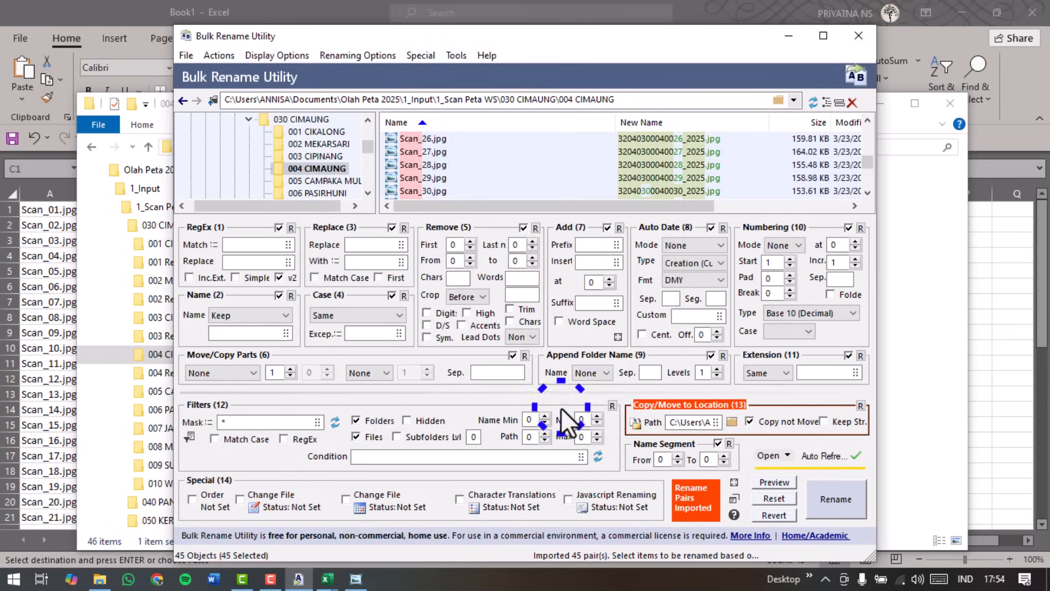
Run the rename on the selected 004 CIMAUNG scans and dismiss the completion message.
{"action": "left_click", "coordinate": [832, 510]}
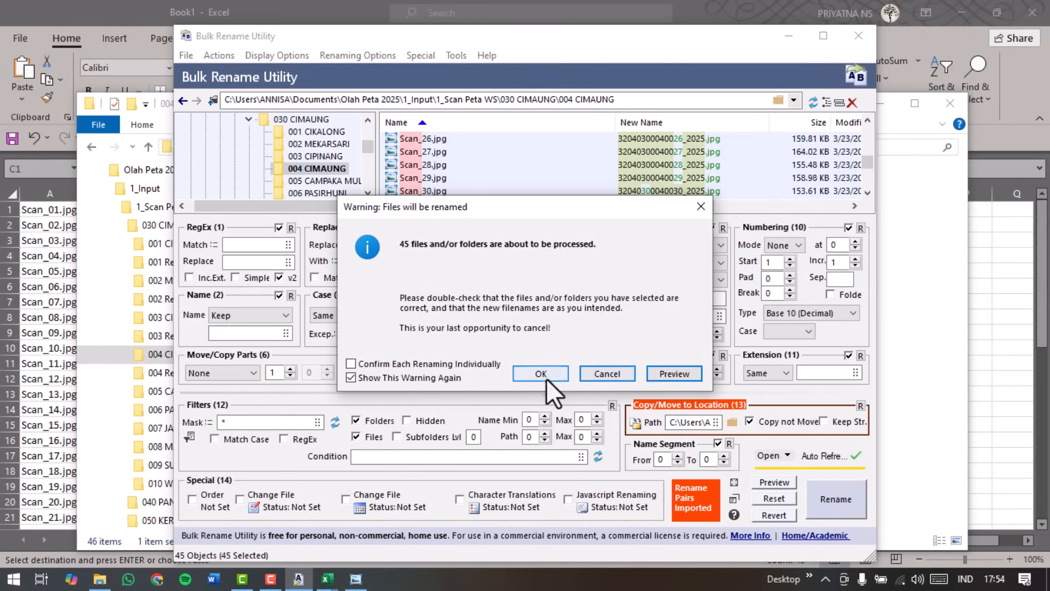
{"action": "left_click", "coordinate": [547, 379]}
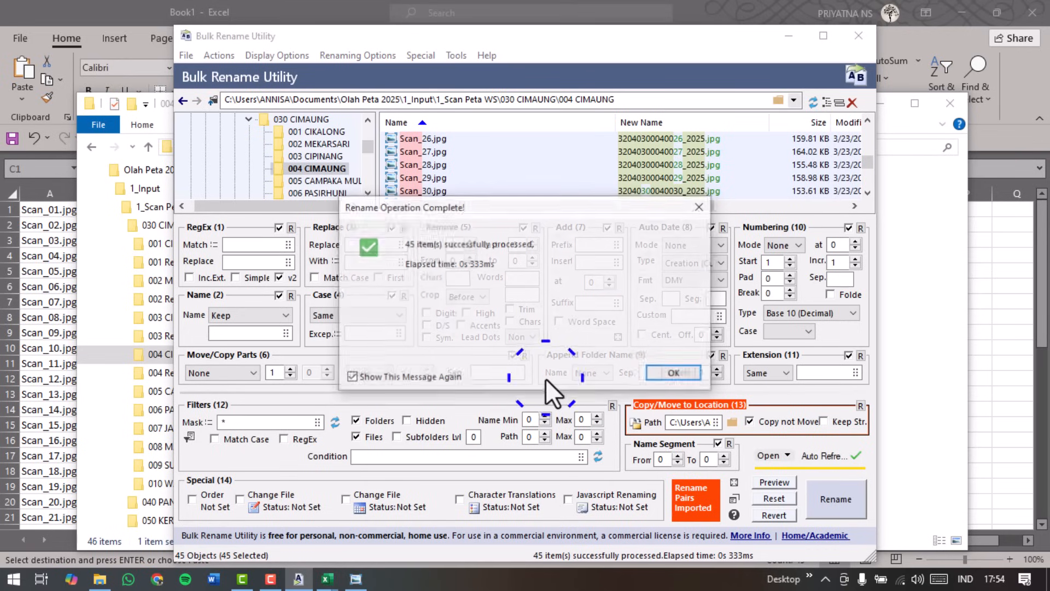
{"action": "left_click", "coordinate": [659, 374]}
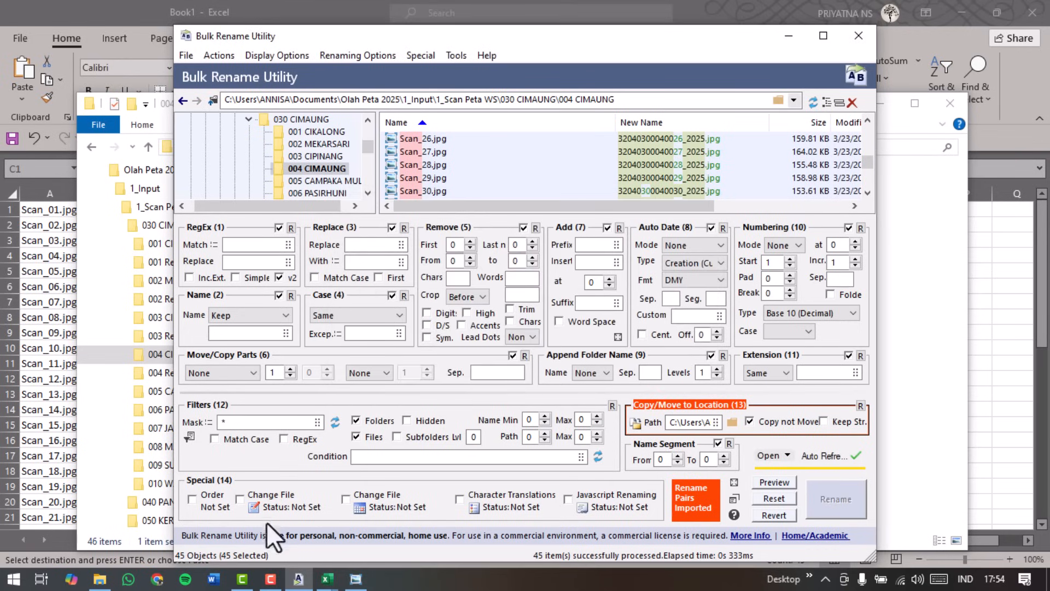
Return to File Explorer, open the 004 Rename folder and show its files as a list.
{"action": "left_click", "coordinate": [100, 579]}
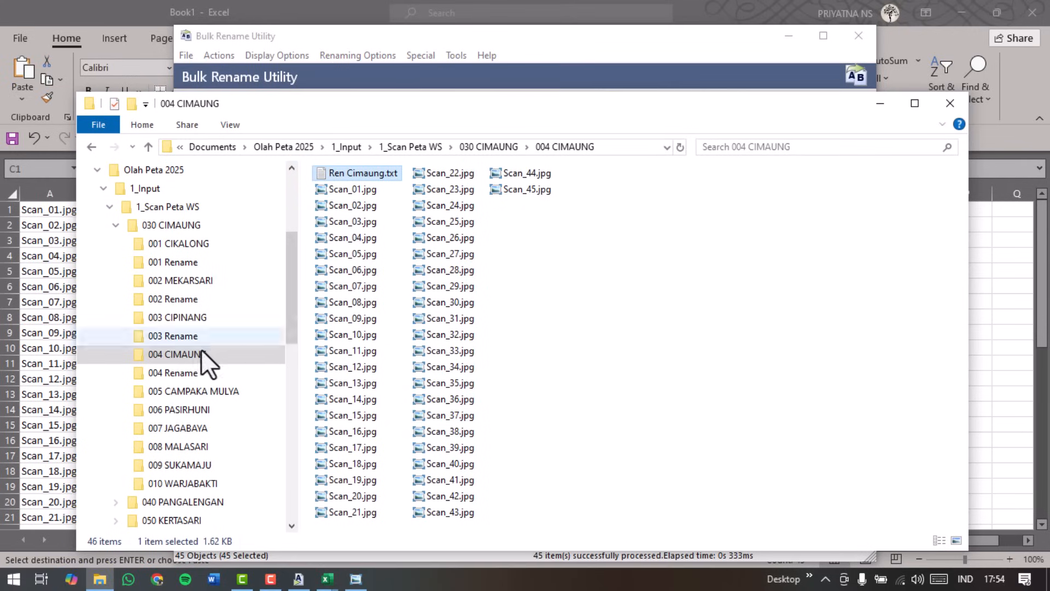
{"action": "left_click", "coordinate": [164, 373]}
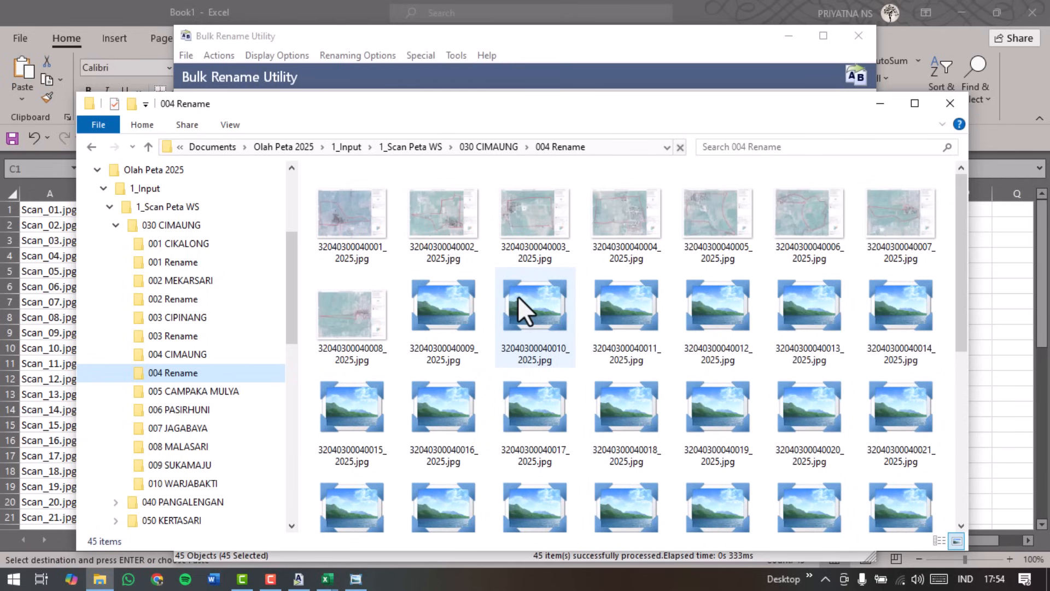
{"action": "right_click", "coordinate": [485, 271]}
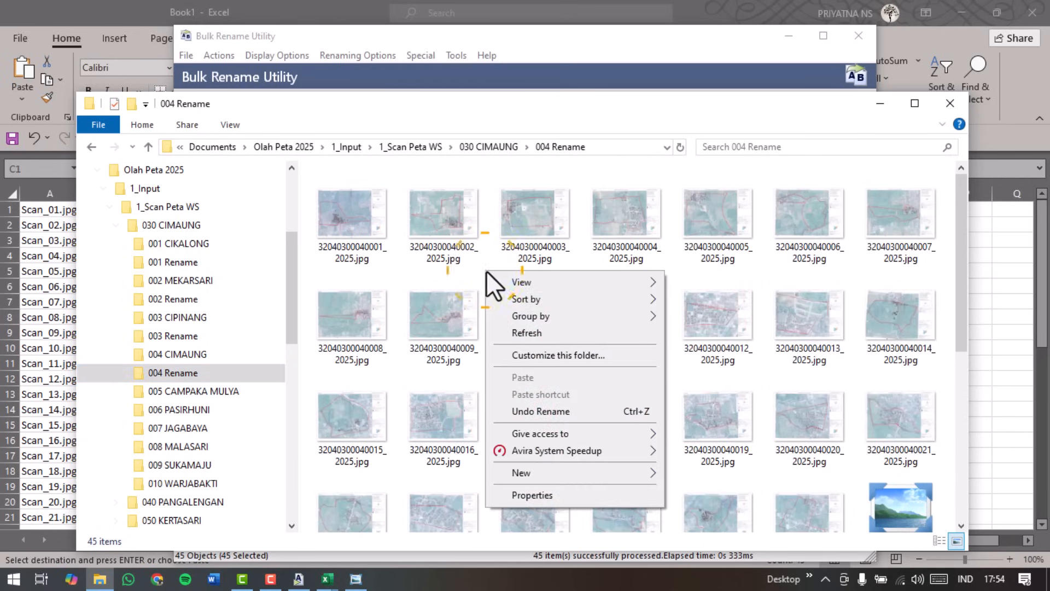
{"action": "mouse_move", "coordinate": [611, 284]}
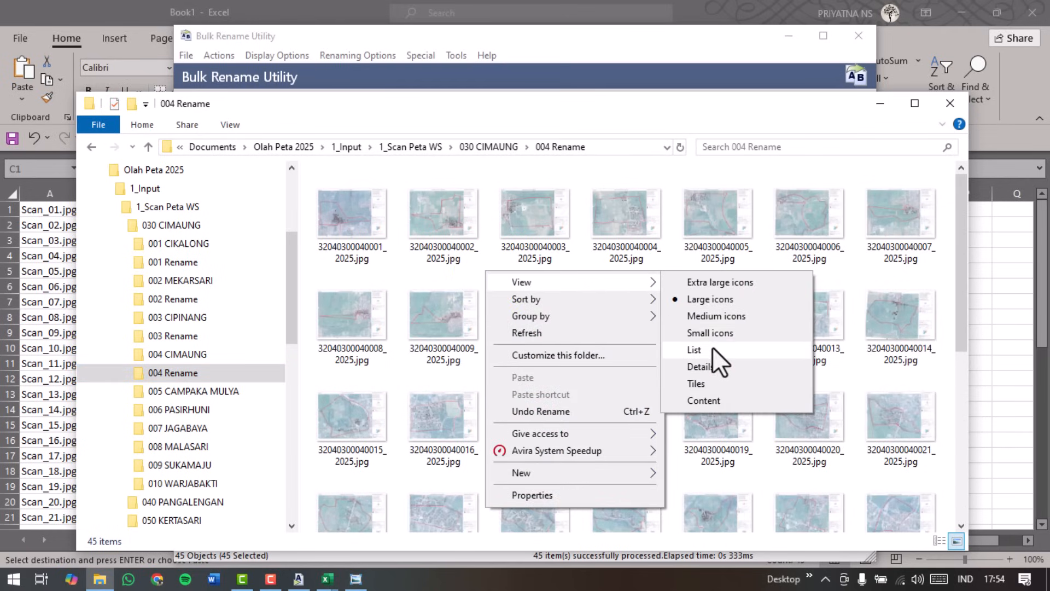
{"action": "left_click", "coordinate": [713, 348]}
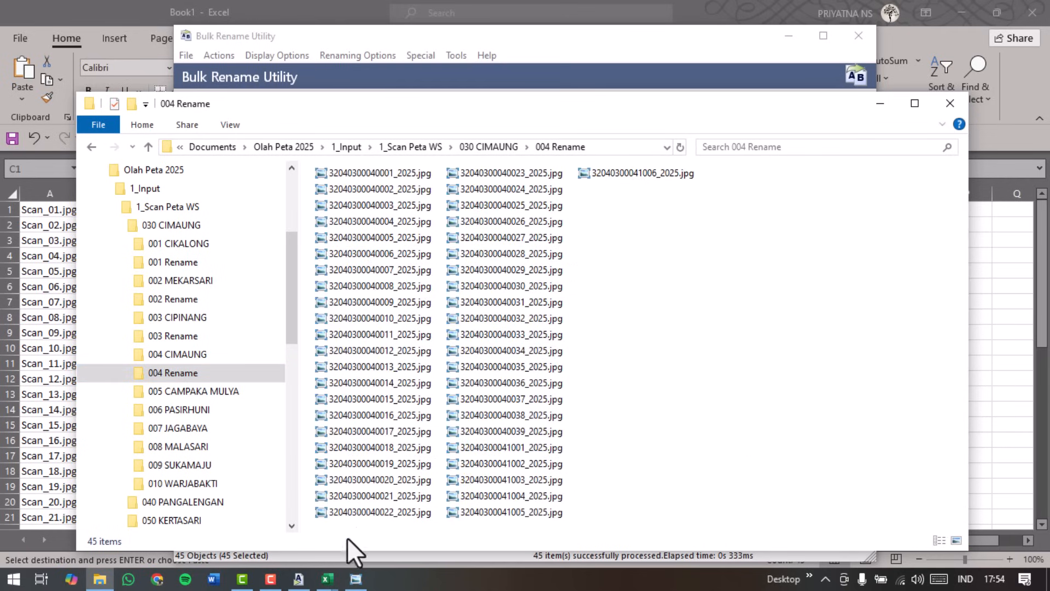